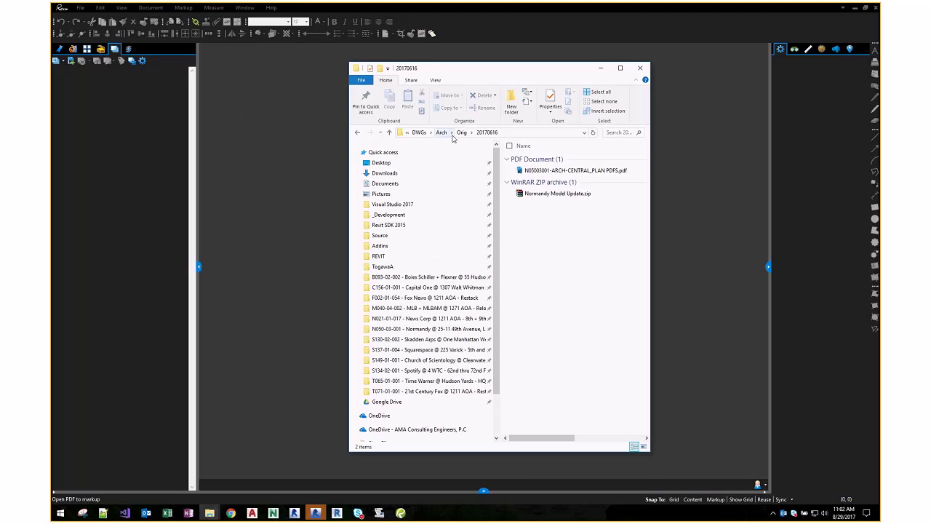
# - Copy the full path of the 20170616 drawings folder and switch back to Bluebeam Revu
pyautogui.click(419, 132)
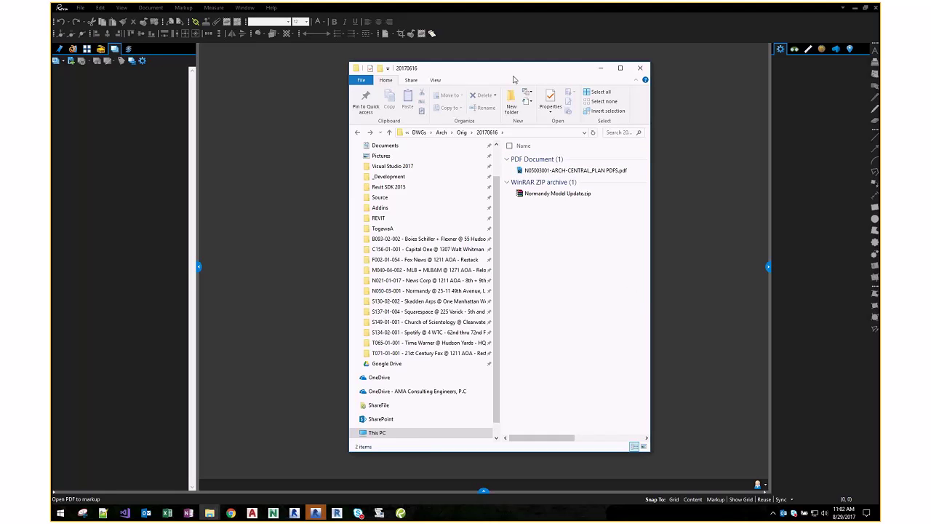
pyautogui.click(520, 133)
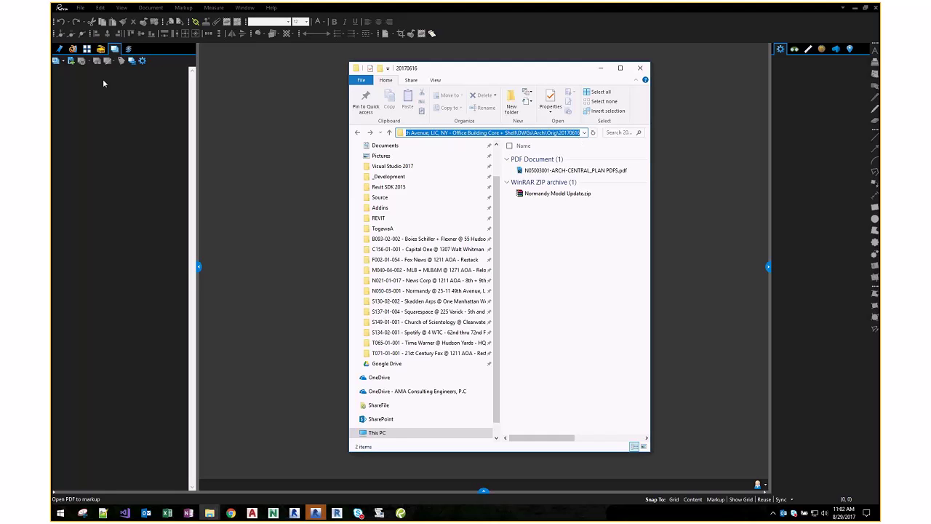
pyautogui.click(56, 62)
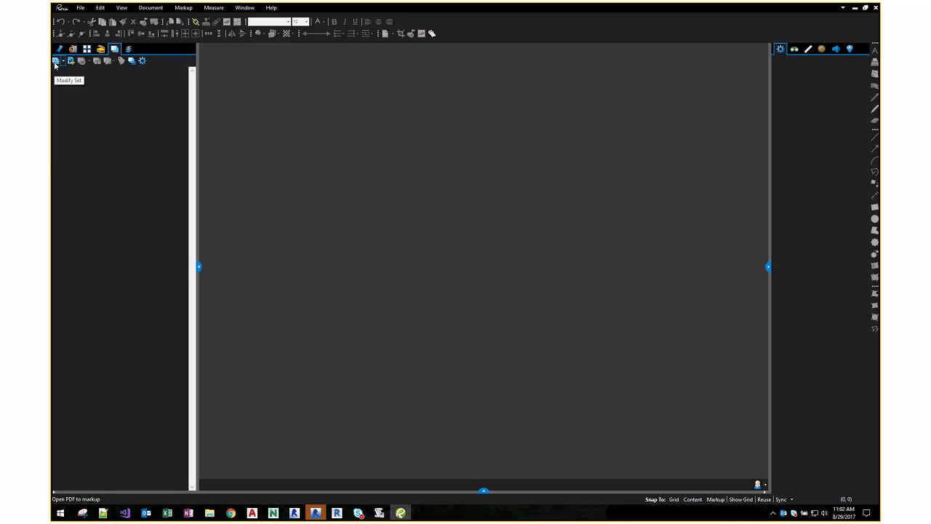
# - Create a new sheet set containing N05003001-ARCH-CENTRAL_PLAN PDFS.pdf from the copied folder path
pyautogui.click(63, 62)
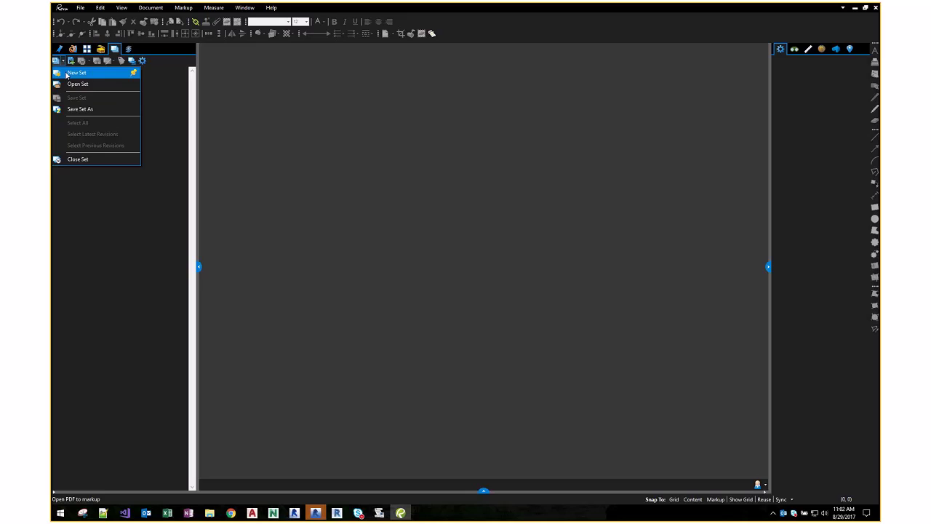
pyautogui.click(66, 74)
pyautogui.click(377, 283)
pyautogui.hotkey('ctrl', 'v')
pyautogui.hotkey('ctrl', 'a')
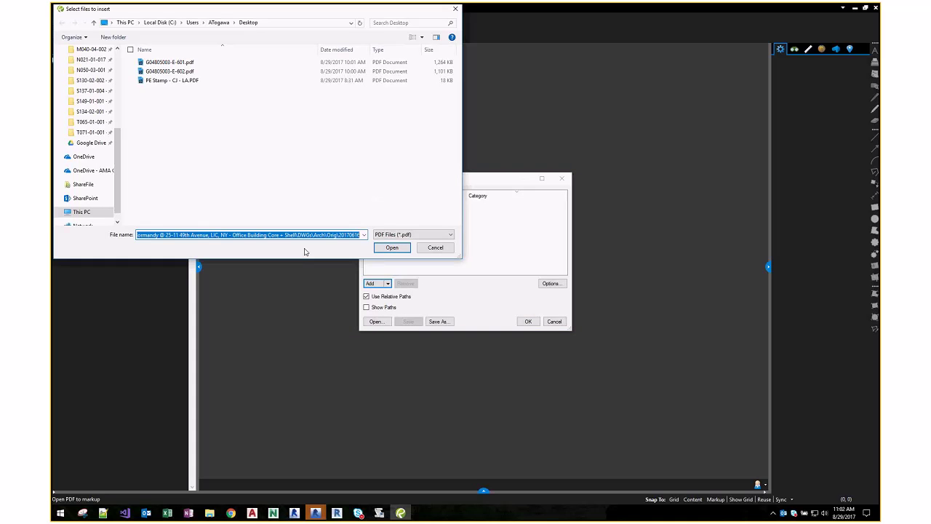
pyautogui.press('Return')
pyautogui.doubleClick(216, 63)
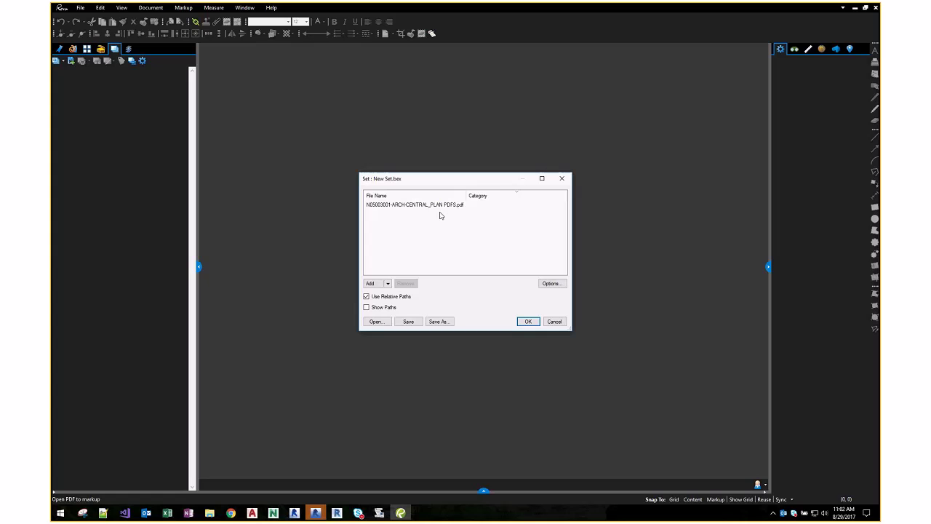
pyautogui.click(527, 321)
# - Enlarge the Tags table and widen its Sheet Name column to show full text
pyautogui.moveTo(469, 148); pyautogui.dragTo(285, 75)
pyautogui.moveTo(421, 207); pyautogui.dragTo(645, 196)
pyautogui.moveTo(474, 97); pyautogui.dragTo(506, 99)
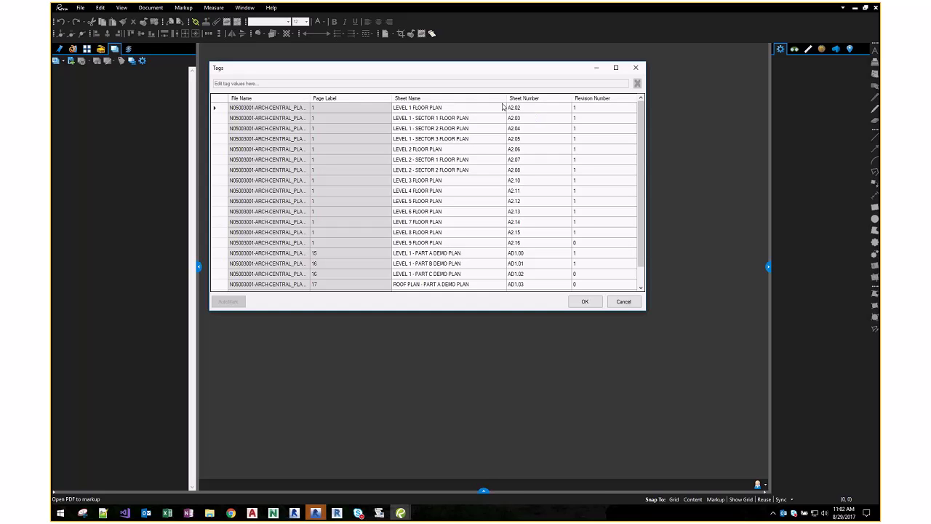
# - Select the Sheet Number cells for sheets A2.02 through A2.12 in the Tags table
pyautogui.moveTo(637, 212)
pyautogui.mouseDown()
pyautogui.moveTo(641, 249)
pyautogui.moveTo(643, 218)
pyautogui.mouseUp()
pyautogui.moveTo(542, 109); pyautogui.dragTo(533, 207)
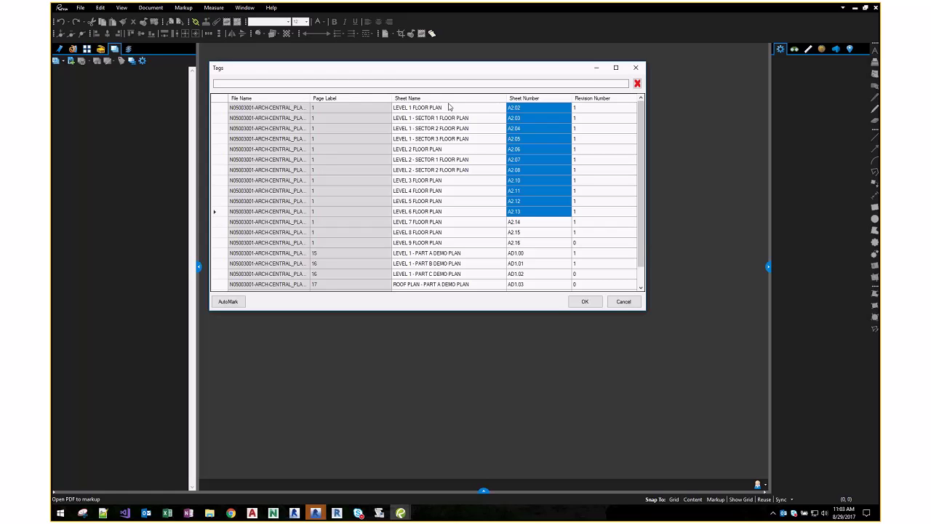
pyautogui.moveTo(449, 107); pyautogui.dragTo(458, 209)
pyautogui.click(525, 109)
pyautogui.moveTo(525, 118); pyautogui.dragTo(530, 160)
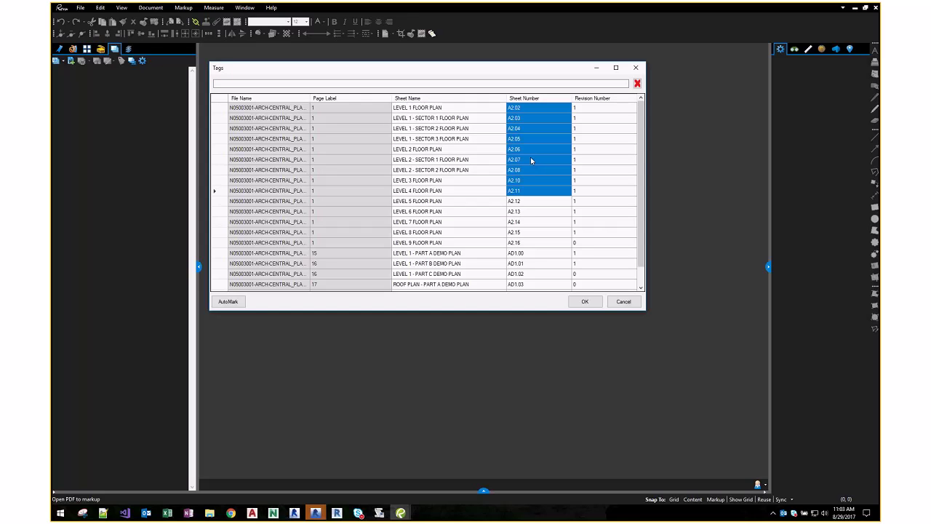
pyautogui.hotkey('shift', 'Down')
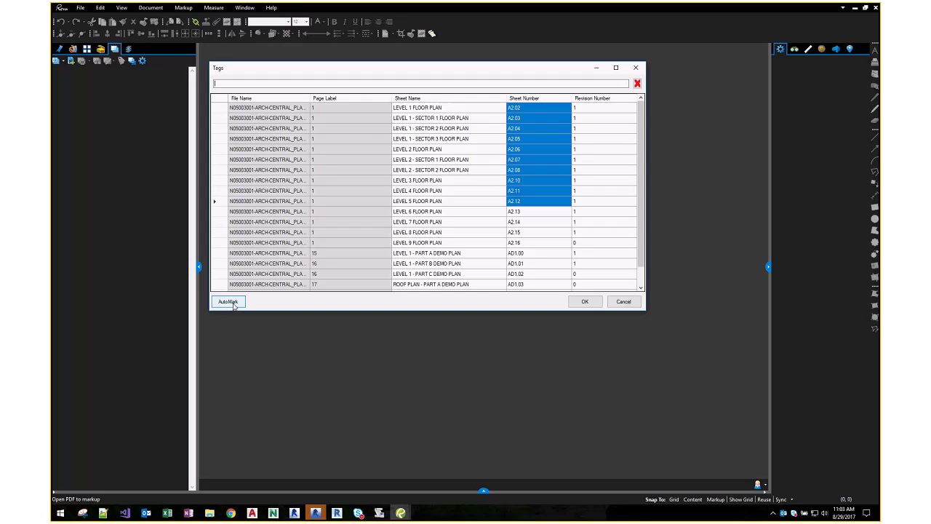
# - AutoMark the sheet numbers from the title-block region around A2.12 and confirm the Tags table
pyautogui.click(233, 304)
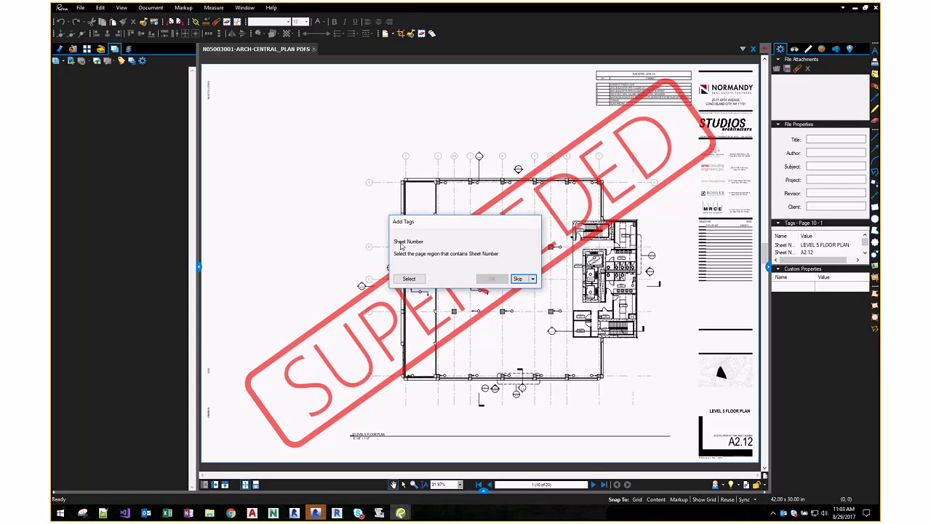
pyautogui.click(410, 280)
pyautogui.scroll(5, 649, 383)
pyautogui.moveTo(393, 284); pyautogui.dragTo(701, 361)
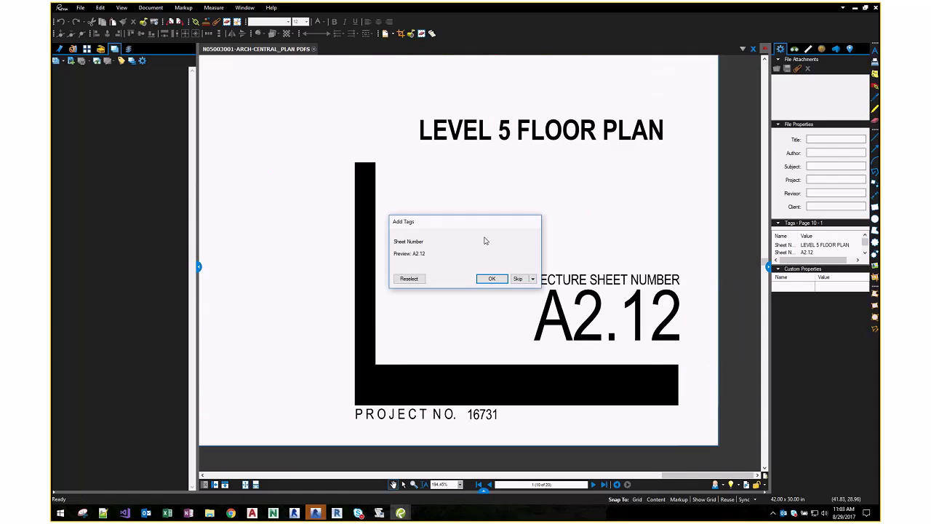
pyautogui.click(491, 279)
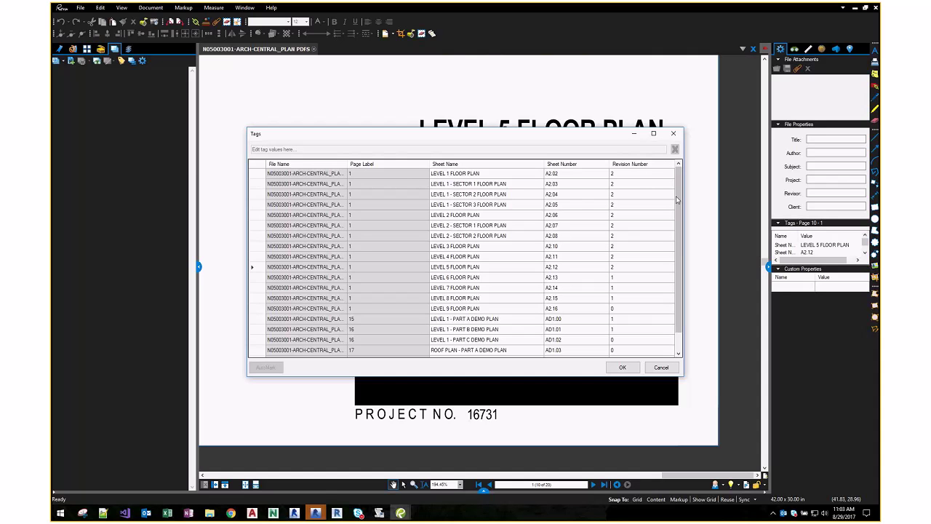
pyautogui.click(616, 366)
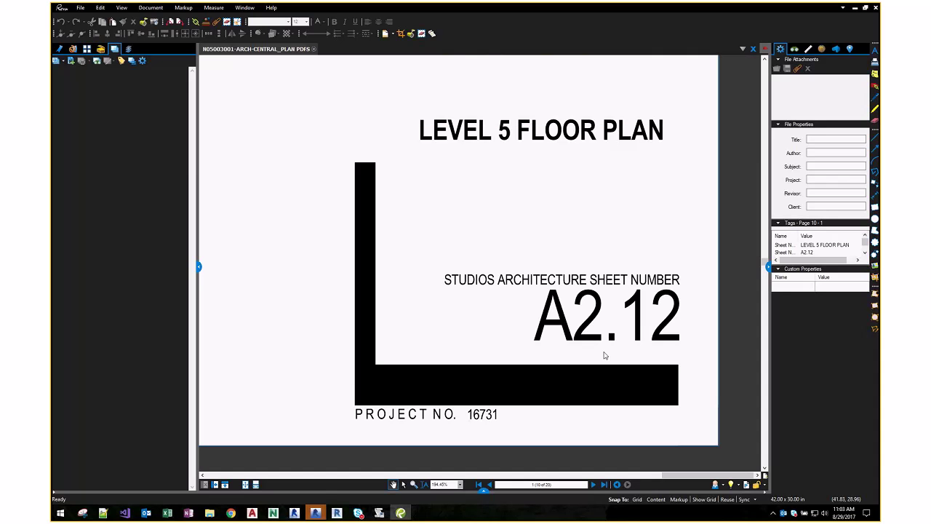
pyautogui.click(80, 82)
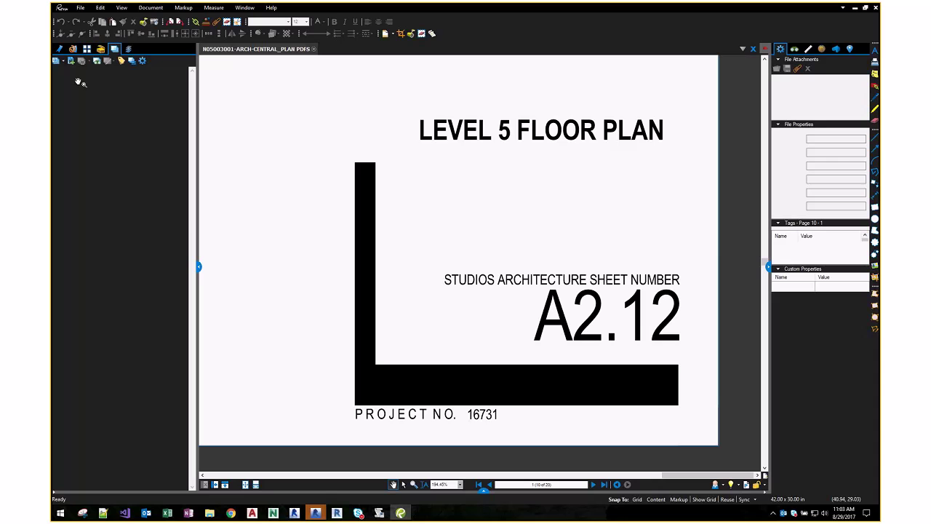
# - Widen the Sets panel
pyautogui.moveTo(175, 136)
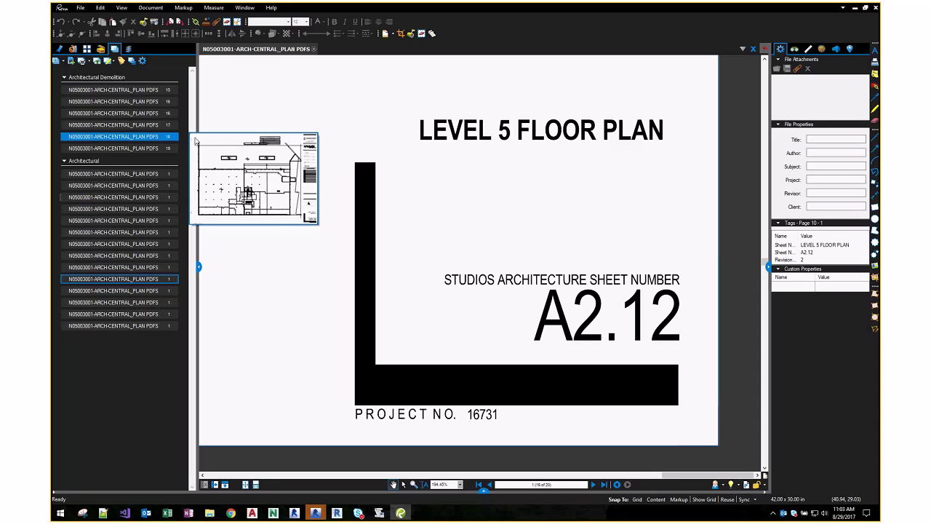
pyautogui.moveTo(198, 119); pyautogui.dragTo(276, 122)
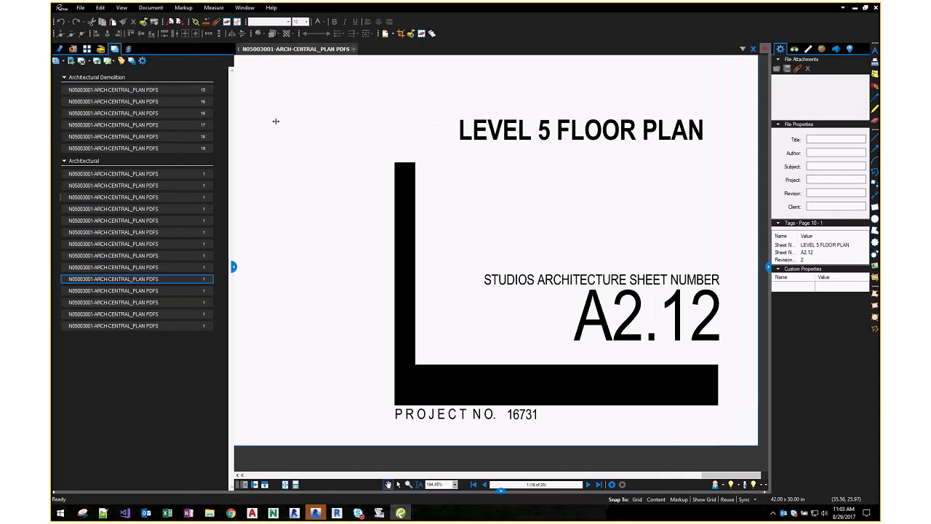
pyautogui.click(145, 112)
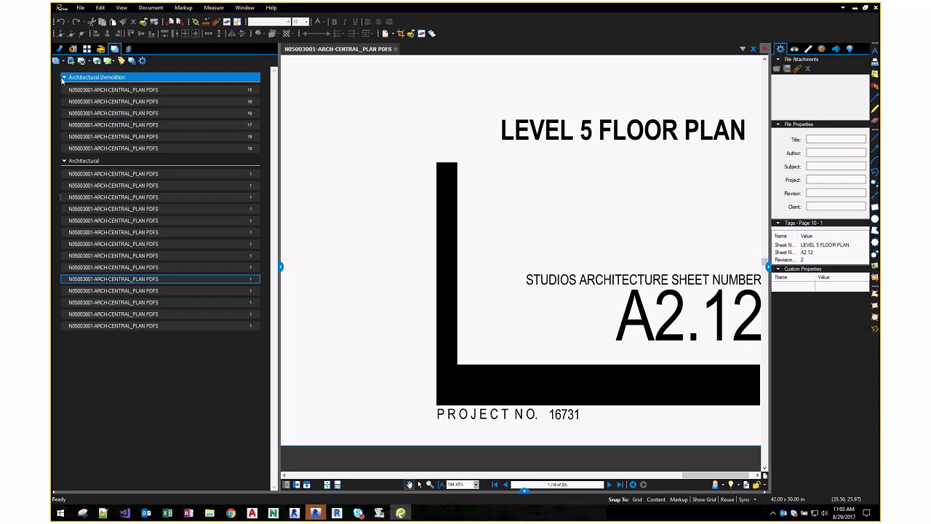
# - Collapse the Architectural Demolition and Architectural groups and bring up the set's context menu
pyautogui.click(94, 77)
pyautogui.moveTo(97, 108)
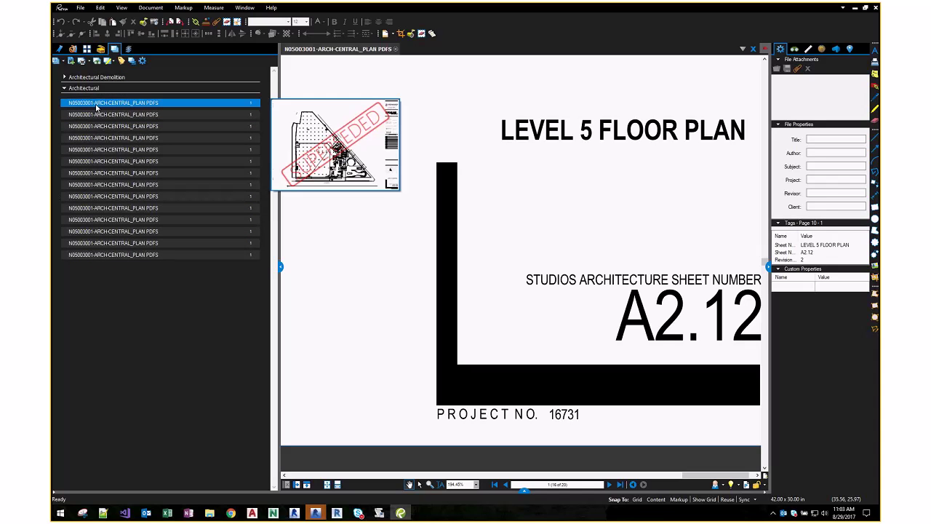
pyautogui.click(71, 88)
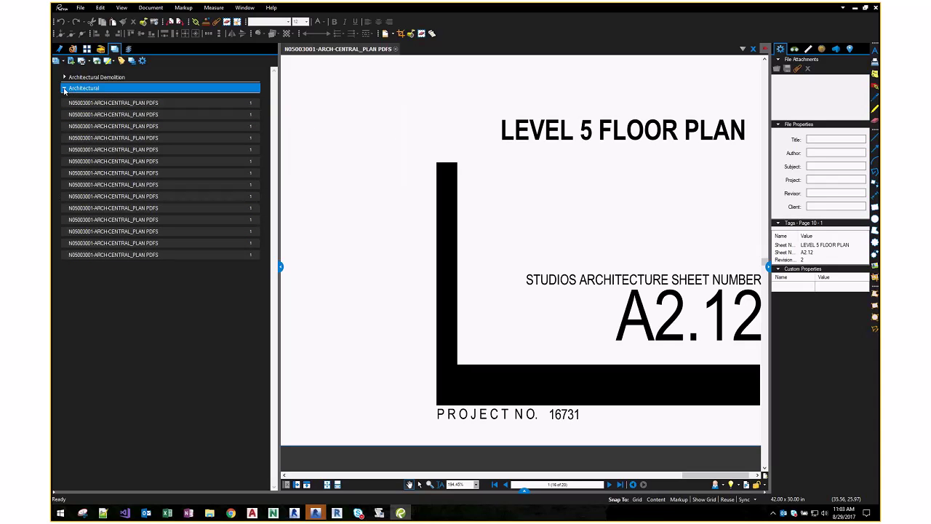
pyautogui.click(64, 88)
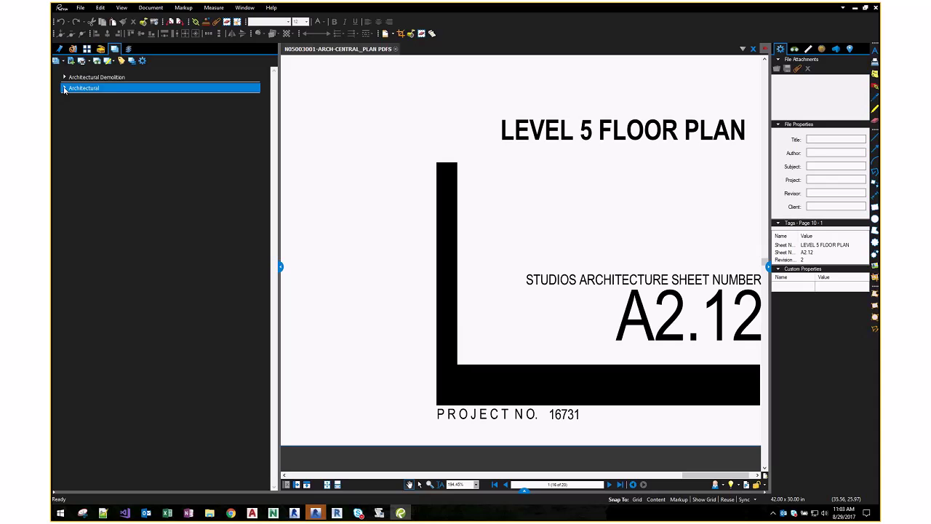
pyautogui.rightClick(113, 77)
# - Review the set's discipline categories in Modify Set options, then confirm both dialogs
pyautogui.click(134, 93)
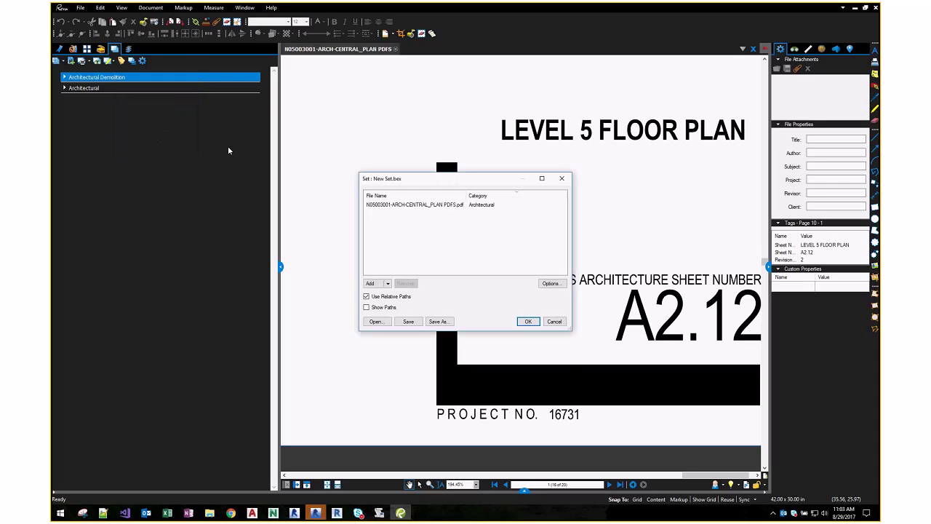
pyautogui.click(551, 283)
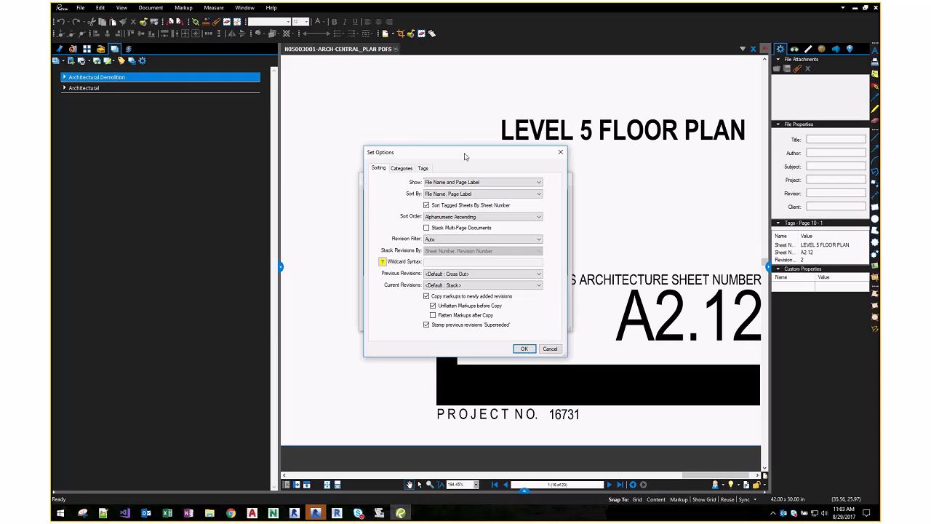
pyautogui.moveTo(465, 156); pyautogui.dragTo(222, 117)
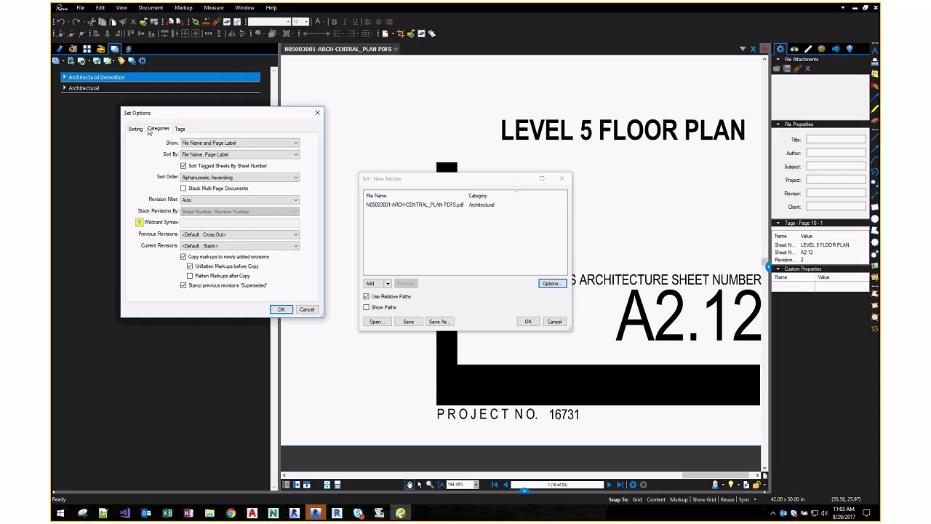
pyautogui.click(158, 129)
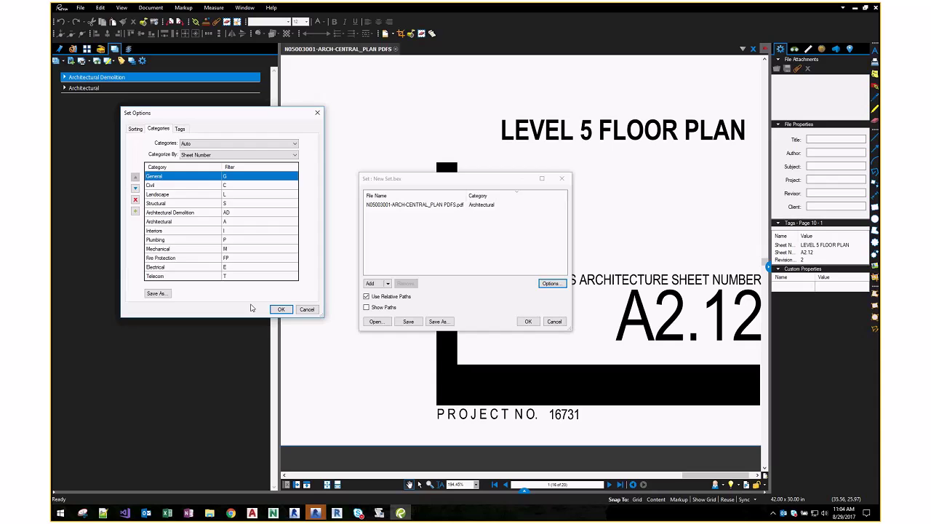
pyautogui.click(281, 309)
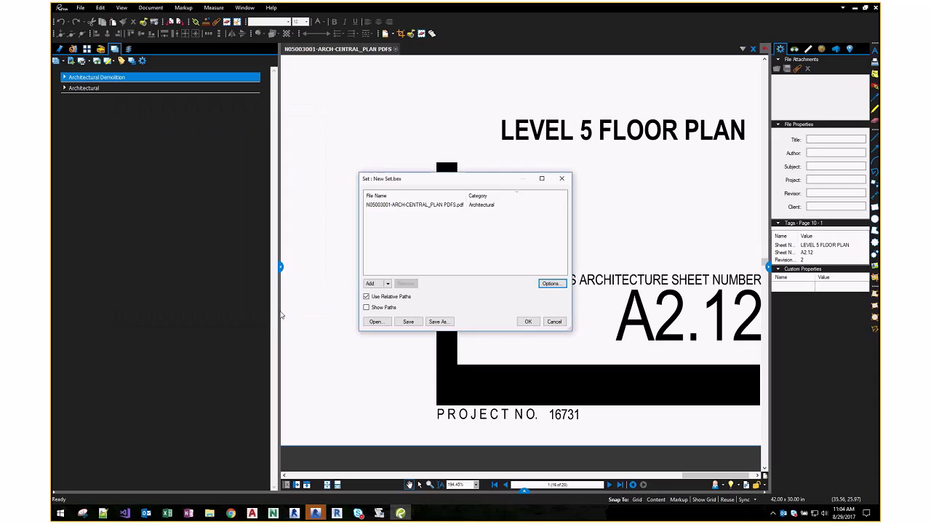
pyautogui.click(528, 322)
# - Expand Architectural Demolition and display its sheets as page thumbnails
pyautogui.click(72, 88)
pyautogui.click(73, 77)
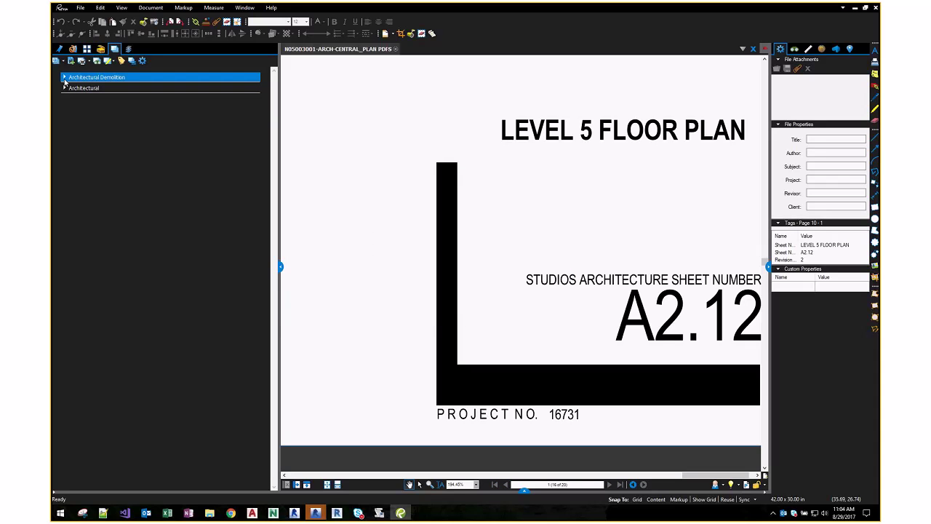
pyautogui.click(64, 77)
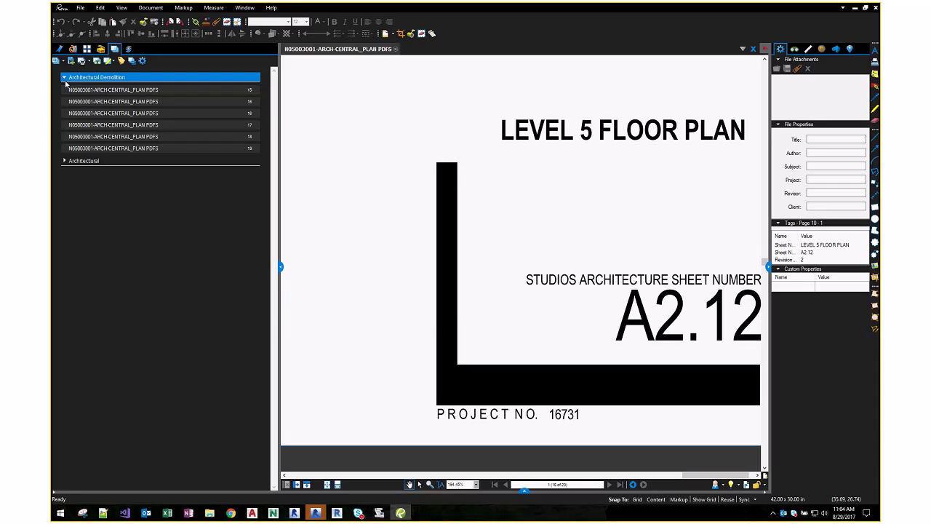
pyautogui.click(132, 62)
pyautogui.click(132, 63)
pyautogui.click(133, 63)
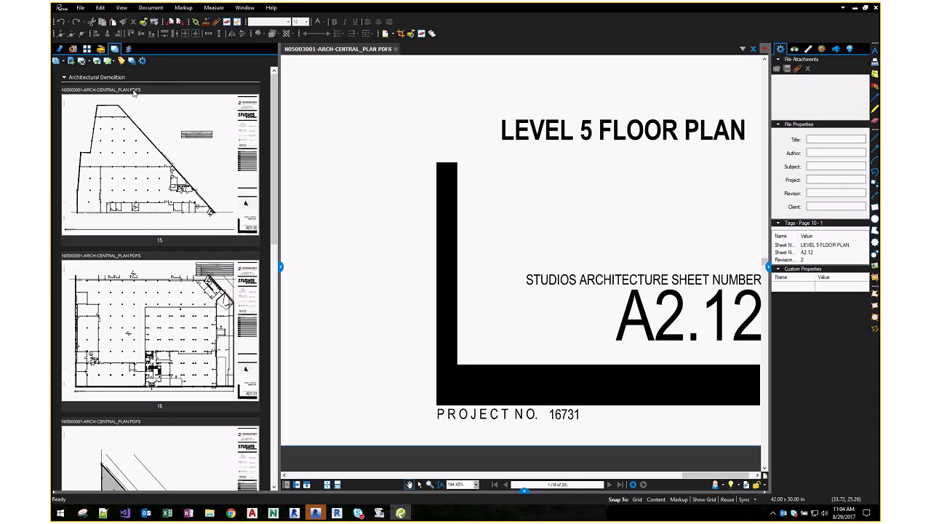
# - Set the set options to label sheets by Sheet Name and Sheet Number, keeping file-name sort
pyautogui.rightClick(182, 76)
pyautogui.click(193, 95)
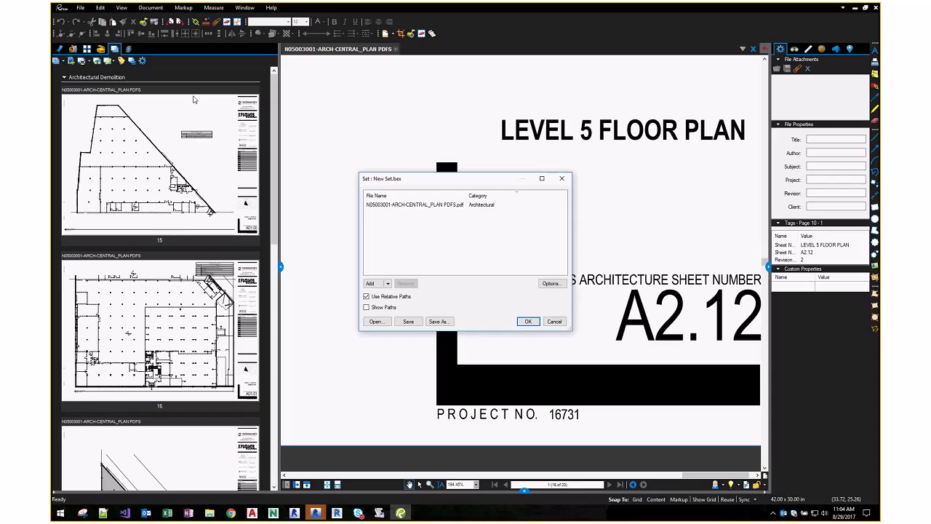
pyautogui.click(549, 281)
pyautogui.click(454, 194)
pyautogui.click(436, 207)
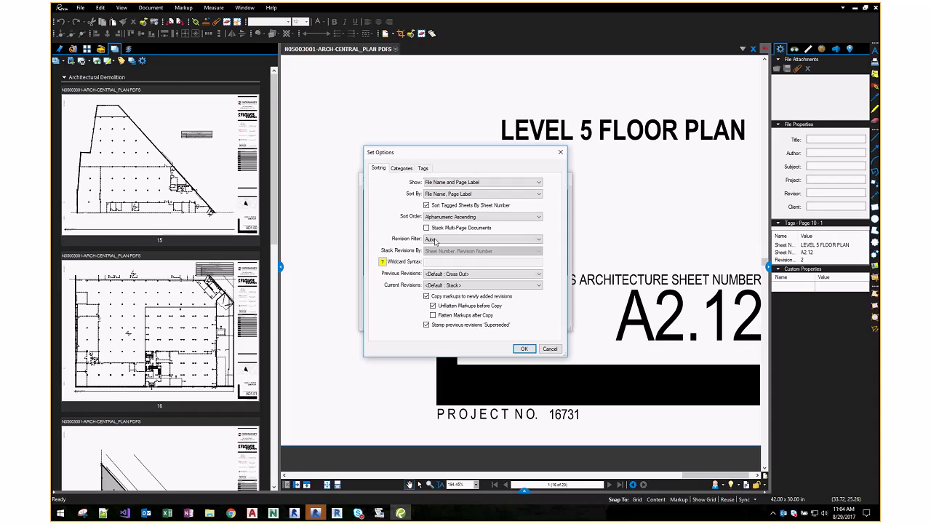
pyautogui.click(481, 182)
pyautogui.click(458, 210)
pyautogui.click(524, 348)
pyautogui.click(529, 320)
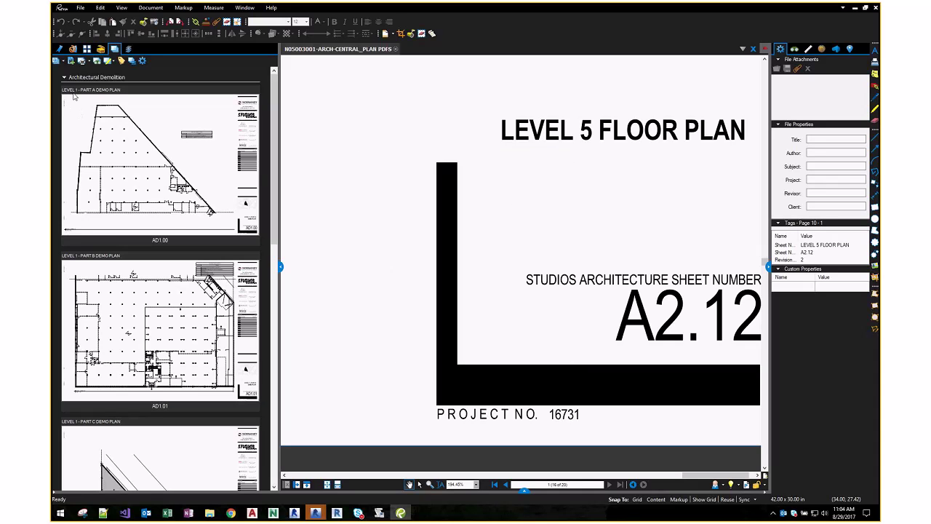
# - Switch the Sheets panel to list view and expand Architectural Demolition and Architectural
pyautogui.click(132, 62)
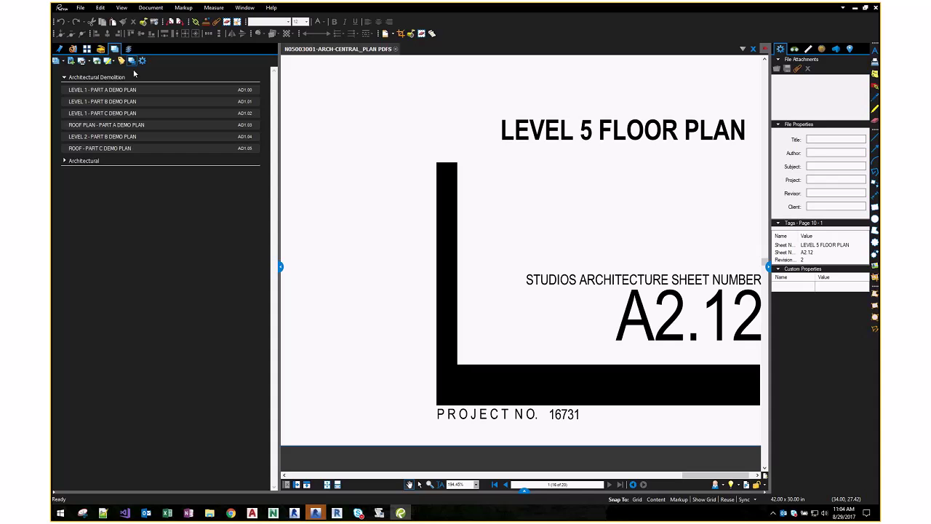
pyautogui.click(64, 161)
pyautogui.click(64, 161)
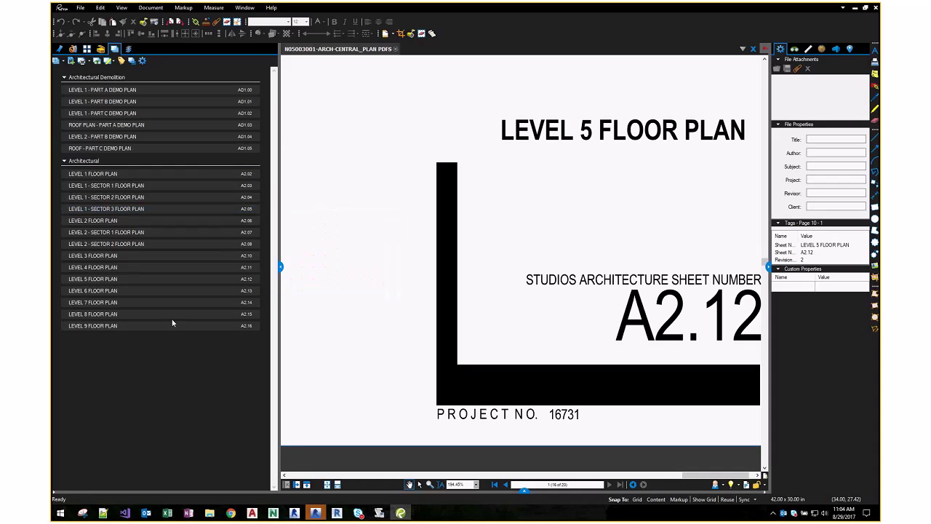
pyautogui.moveTo(185, 284)
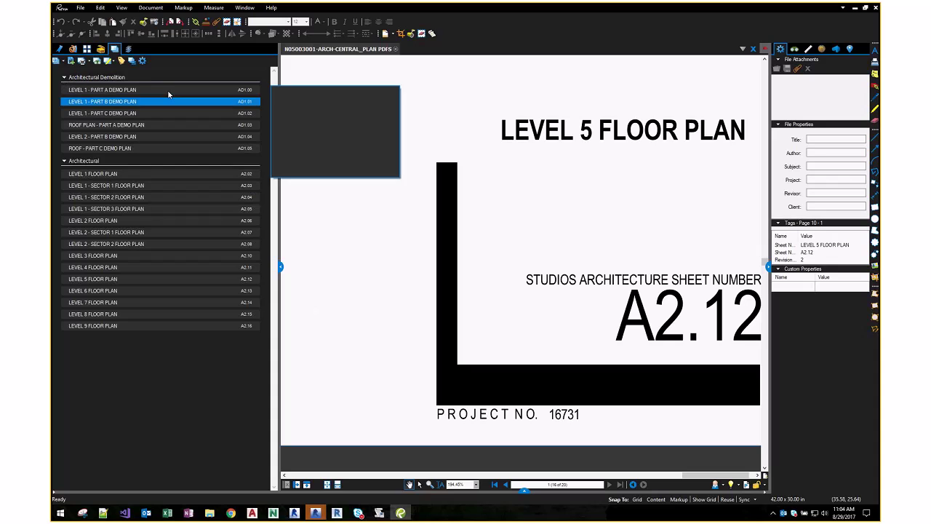
pyautogui.click(64, 161)
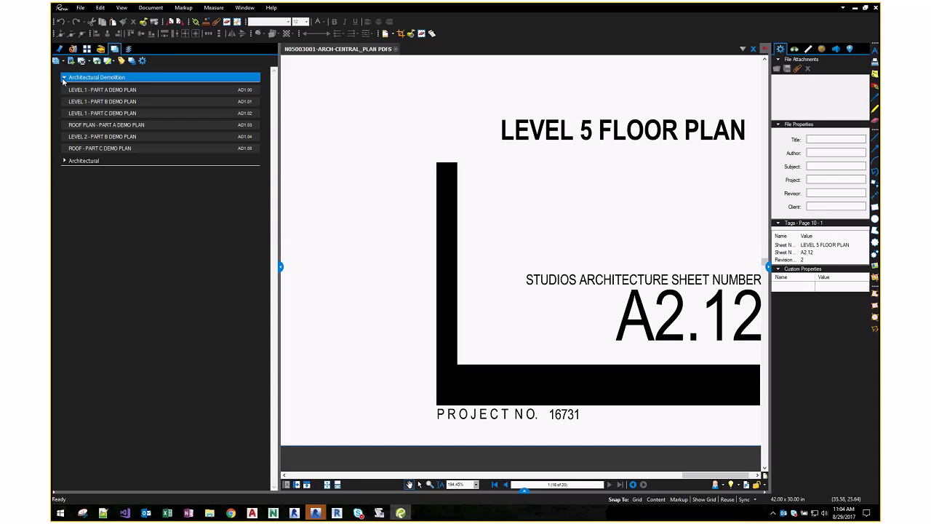
pyautogui.click(63, 79)
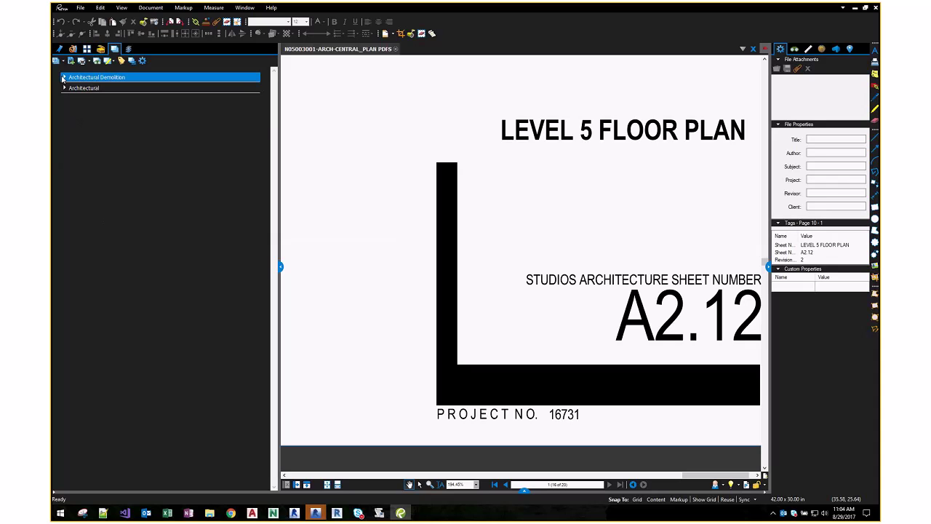
pyautogui.click(64, 78)
pyautogui.click(64, 161)
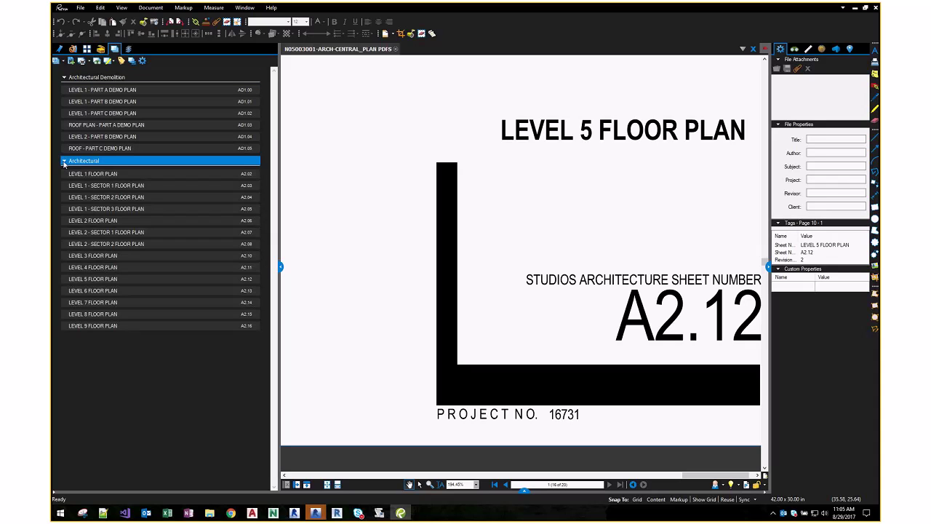
pyautogui.click(82, 62)
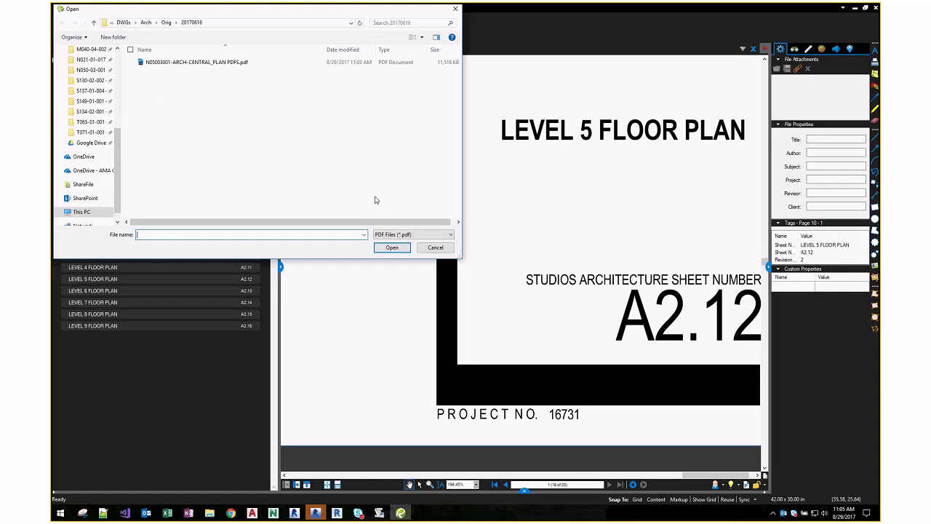
pyautogui.click(166, 23)
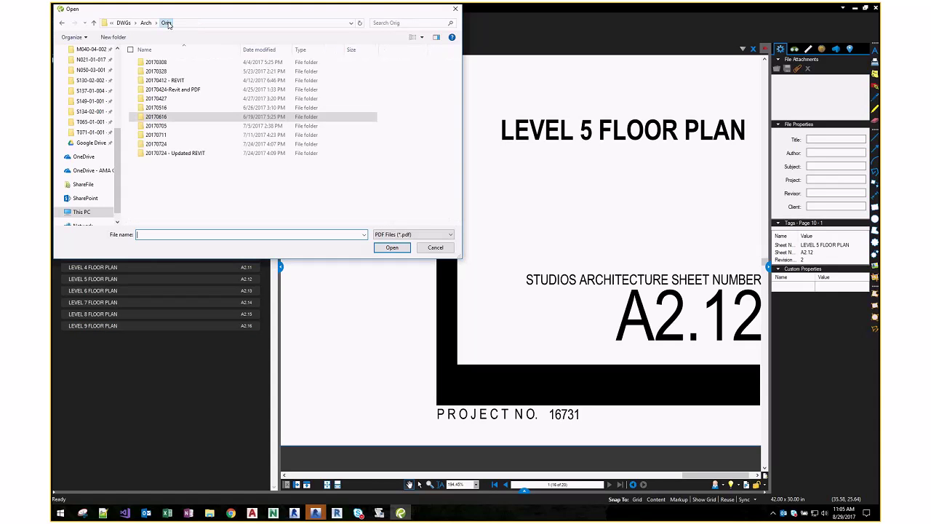
pyautogui.doubleClick(169, 126)
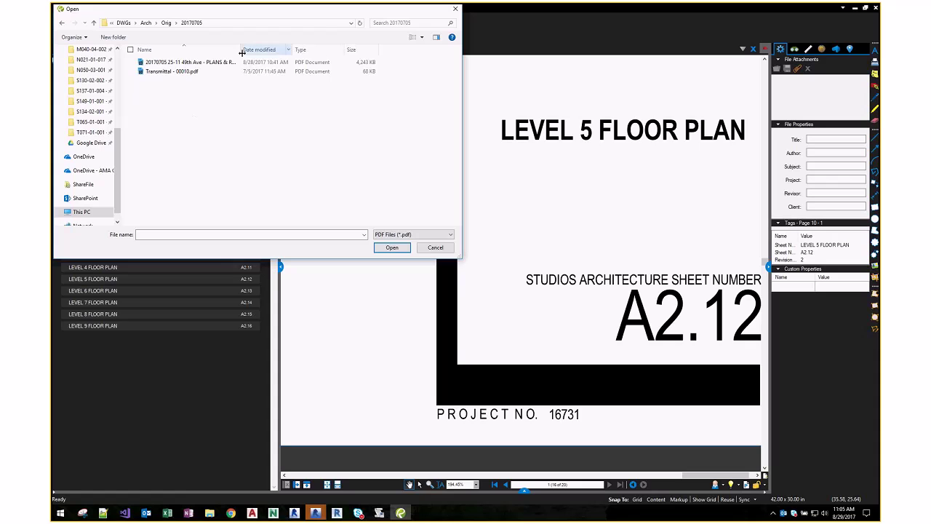
pyautogui.moveTo(247, 52); pyautogui.dragTo(343, 52)
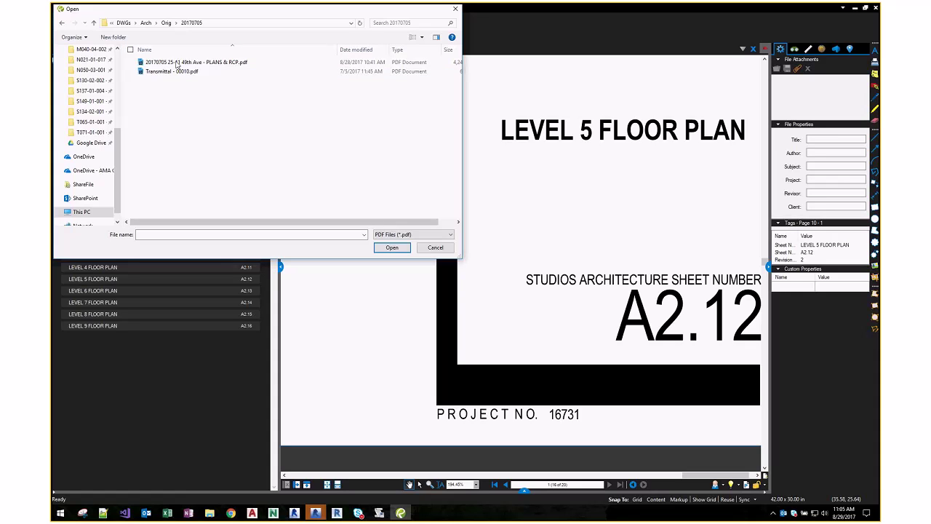
pyautogui.click(177, 65)
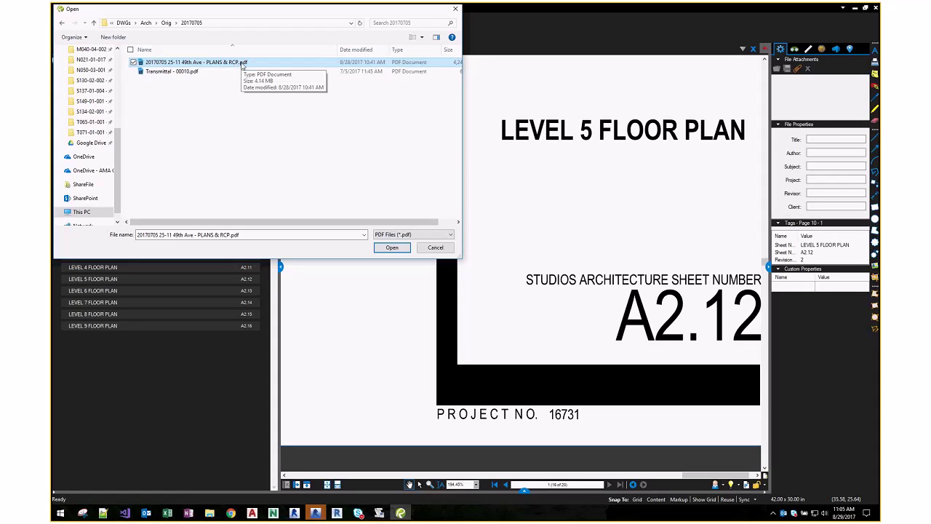
pyautogui.click(377, 248)
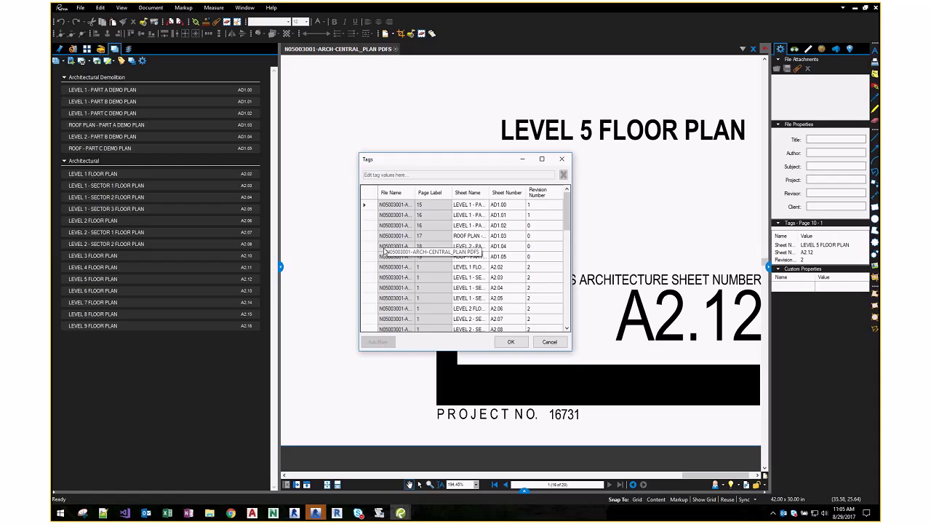
# - Enlarge the Tags table, review the new partition plan and RCP sheets, and accept
pyautogui.moveTo(485, 305); pyautogui.dragTo(756, 459)
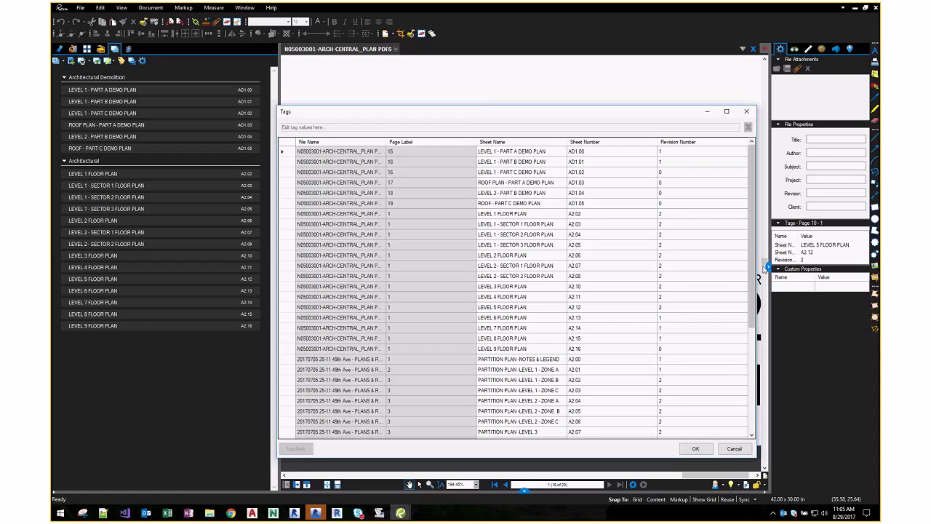
pyautogui.scroll(-5, 736, 389)
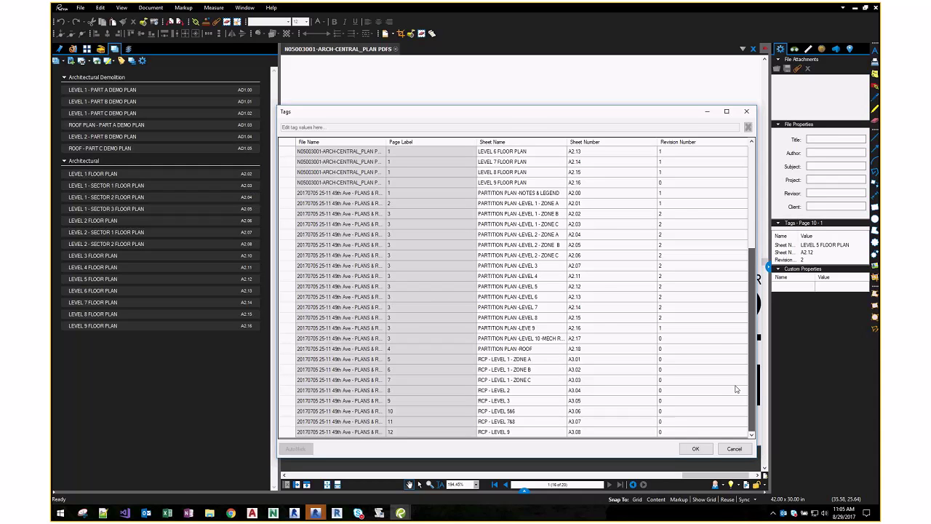
pyautogui.click(696, 448)
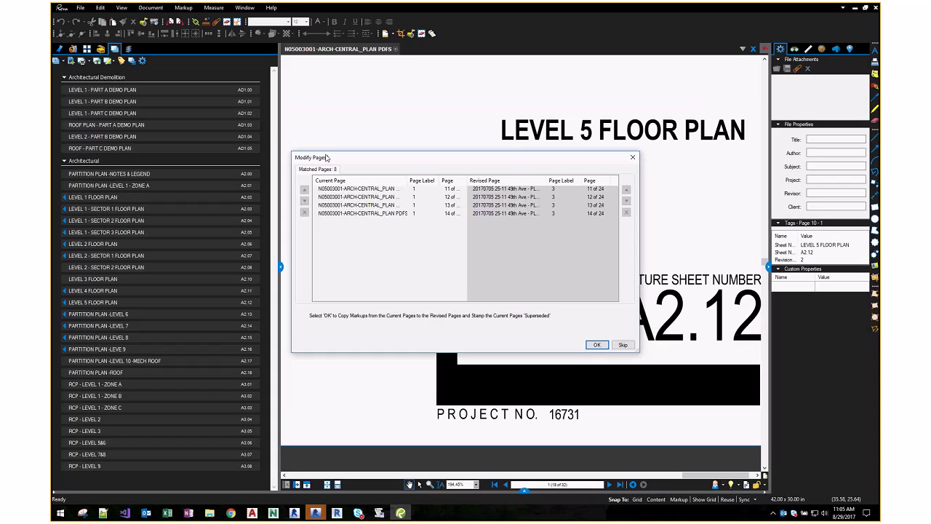
# - Replace the 8 matched pages with their 20170705 revisions, marking the old pages Superseded
pyautogui.click(304, 159)
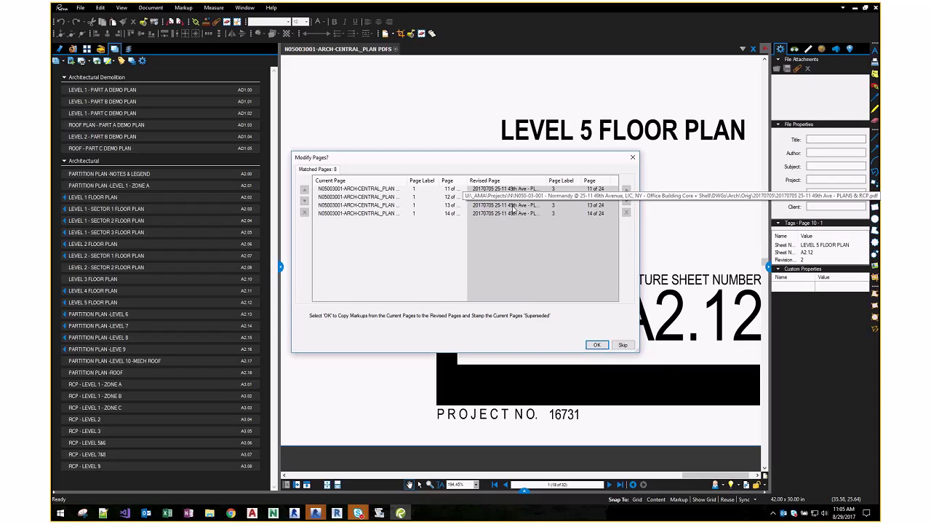
pyautogui.click(597, 346)
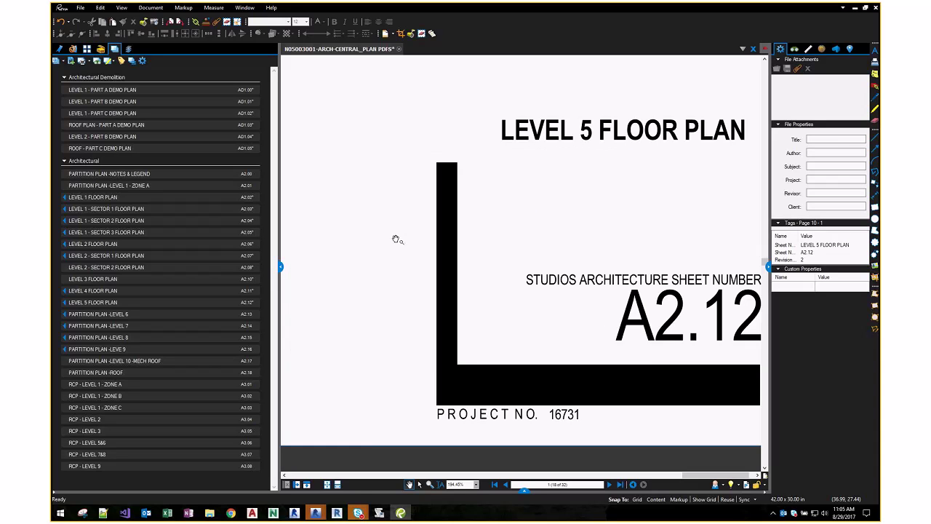
# - Switch the Sheets panel to large thumbnails and scroll down to sheet A2.02
pyautogui.moveTo(75, 229)
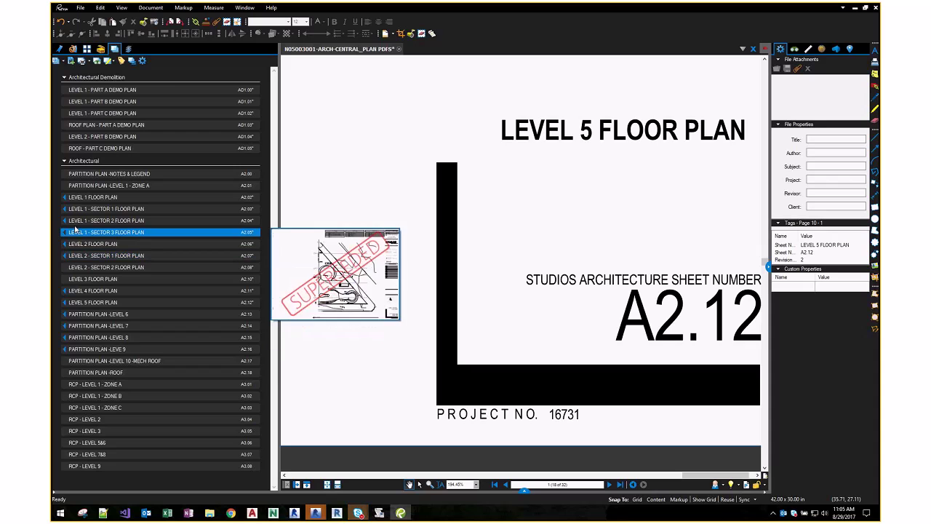
pyautogui.click(132, 61)
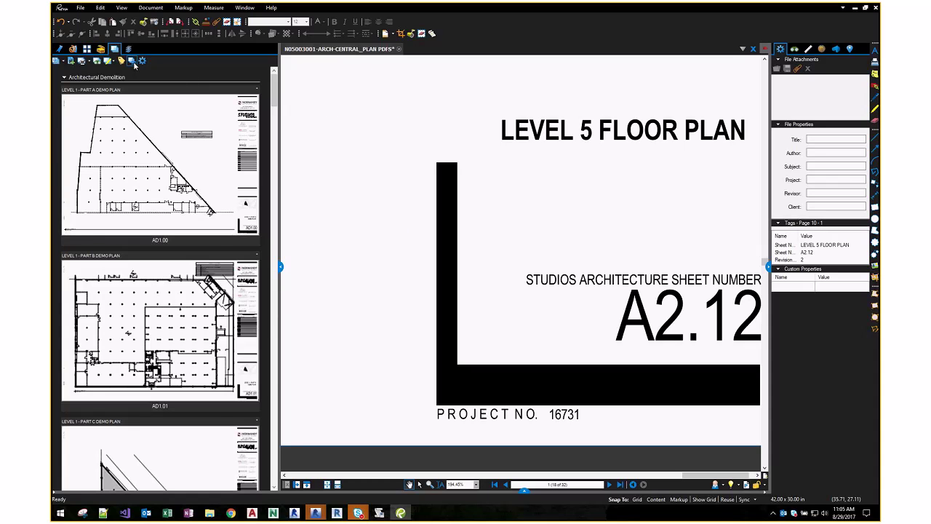
pyautogui.scroll(-10, 206, 269)
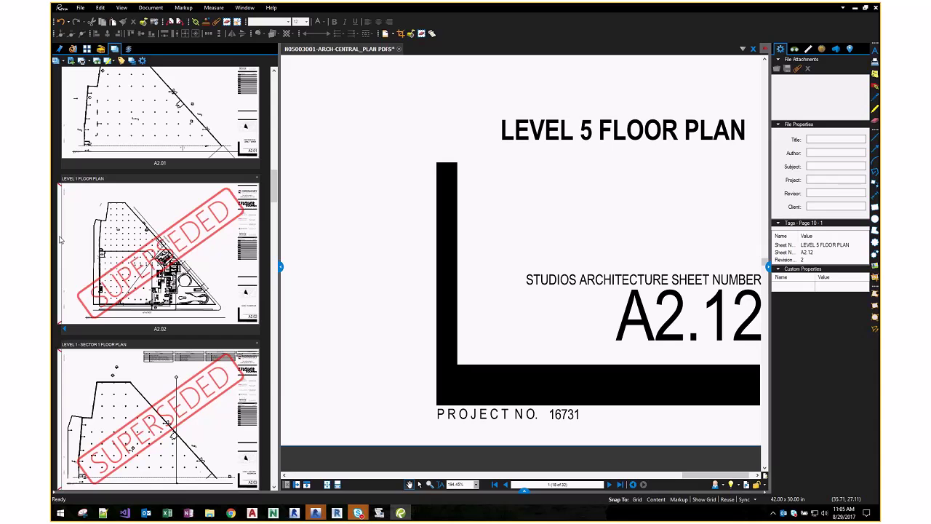
# - Toggle A2.02 between its Partition Plan revision and superseded Level 1 plan, then collapse Architectural Demolition
pyautogui.click(64, 329)
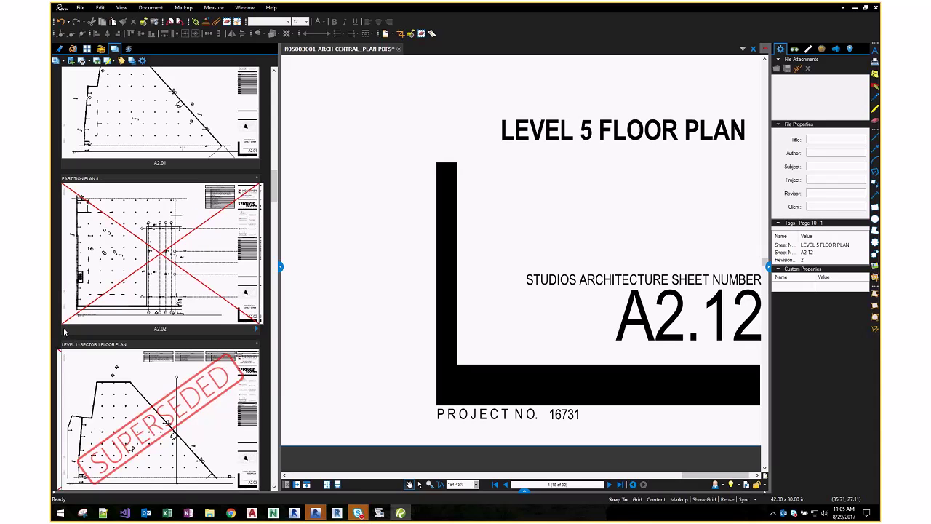
pyautogui.click(256, 331)
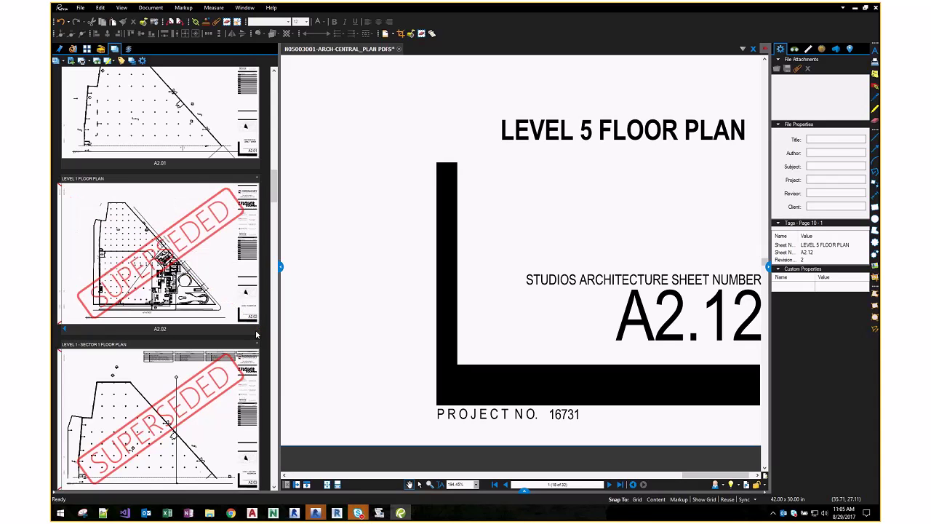
pyautogui.click(64, 329)
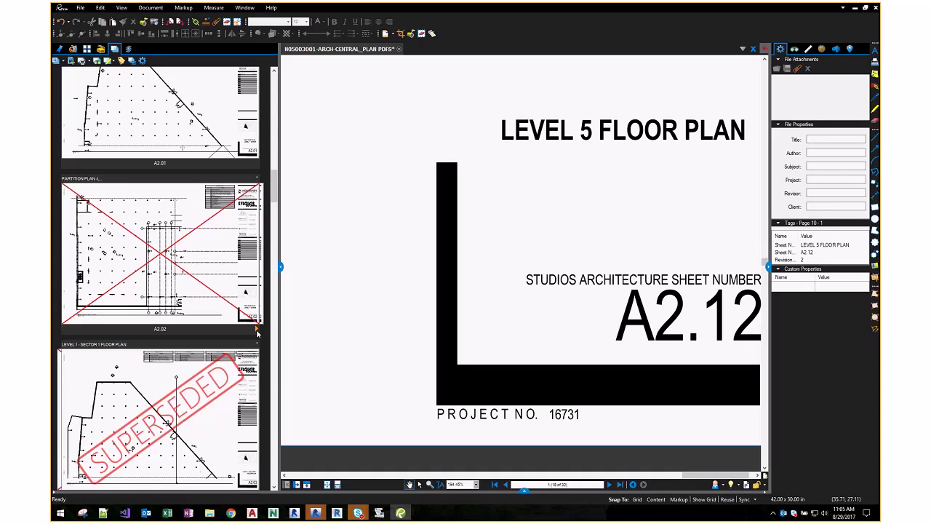
pyautogui.click(256, 331)
pyautogui.scroll(10, 235, 350)
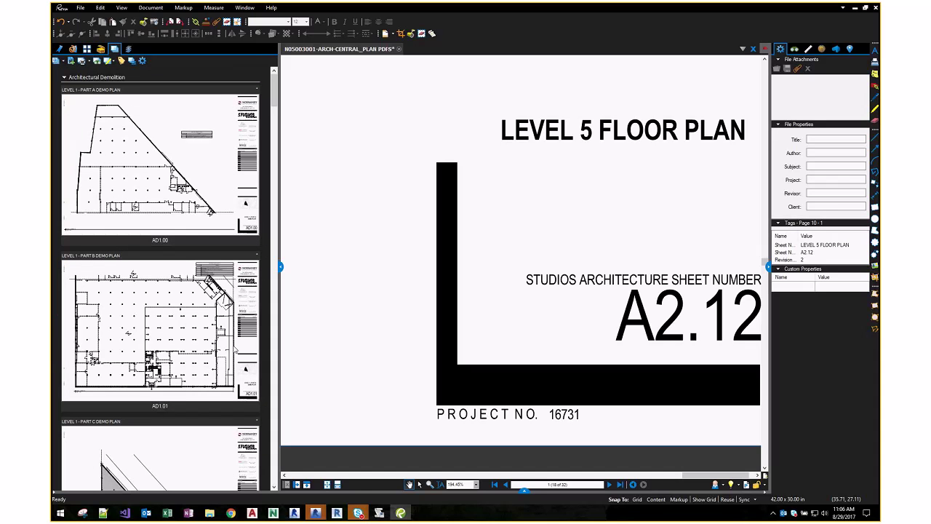
pyautogui.click(64, 78)
# - Browse the Architectural thumbnails, including superseded sheets and new partition plans A2.00 and A2.01, ending at A2.02–A2.03
pyautogui.click(64, 88)
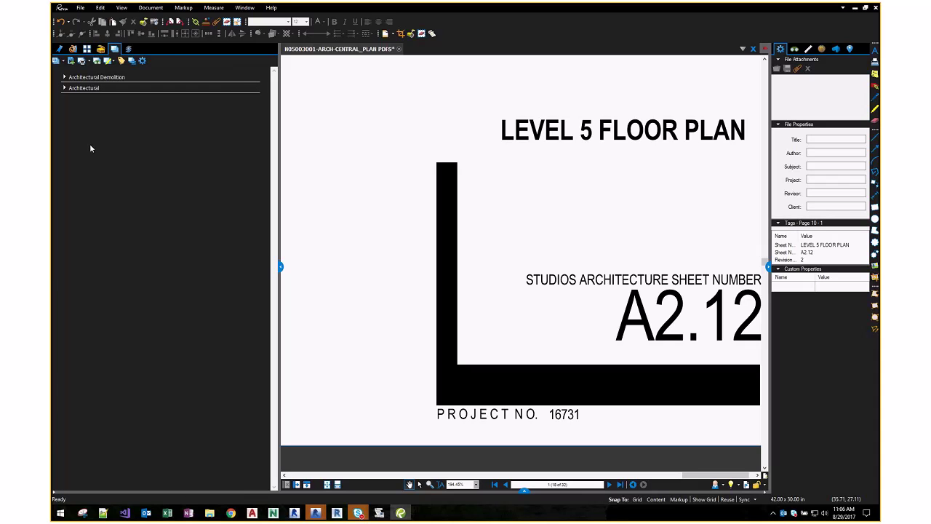
pyautogui.click(64, 88)
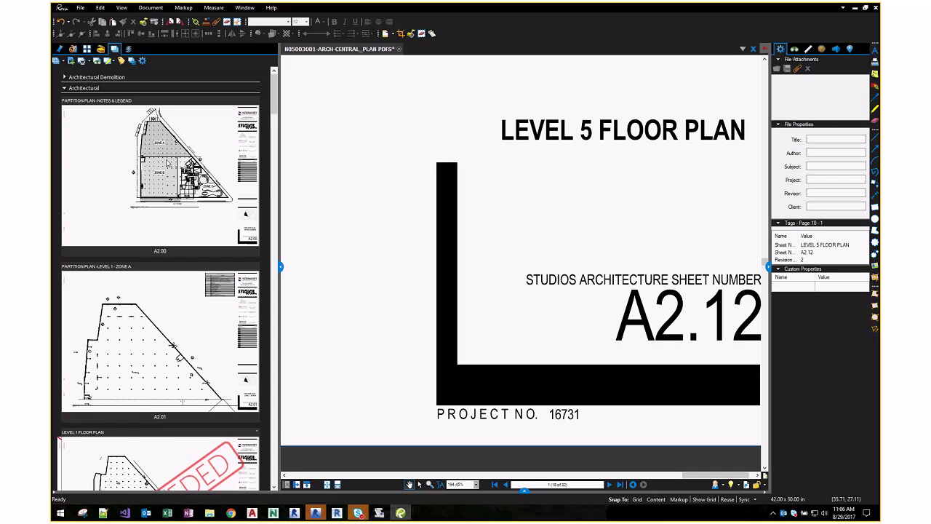
pyautogui.scroll(-5, 169, 168)
pyautogui.scroll(-10, 169, 167)
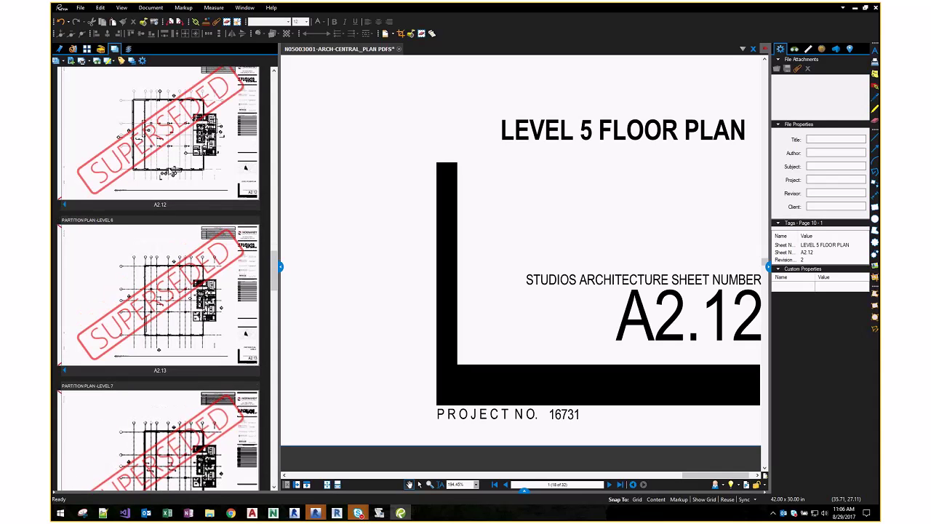
pyautogui.scroll(-15, 169, 169)
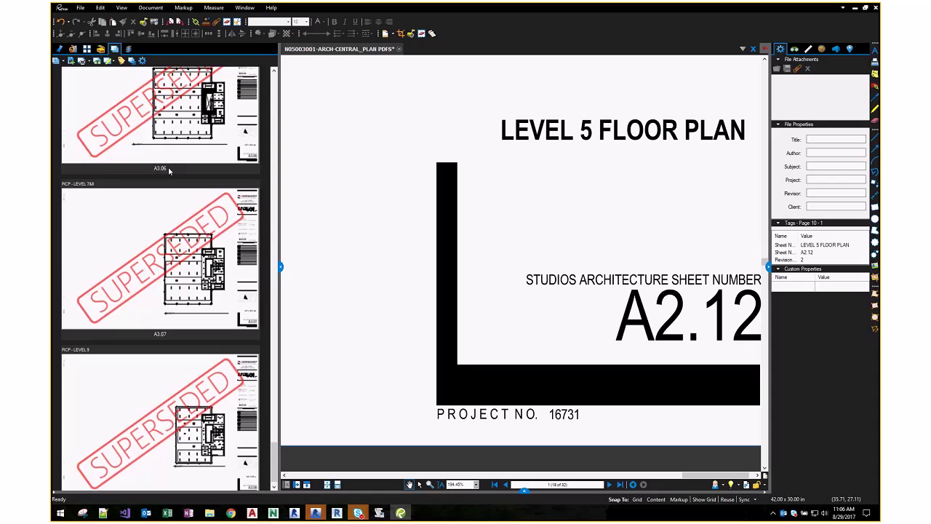
pyautogui.scroll(20, 169, 169)
pyautogui.click(65, 88)
pyautogui.click(65, 88)
pyautogui.scroll(-6, 160, 276)
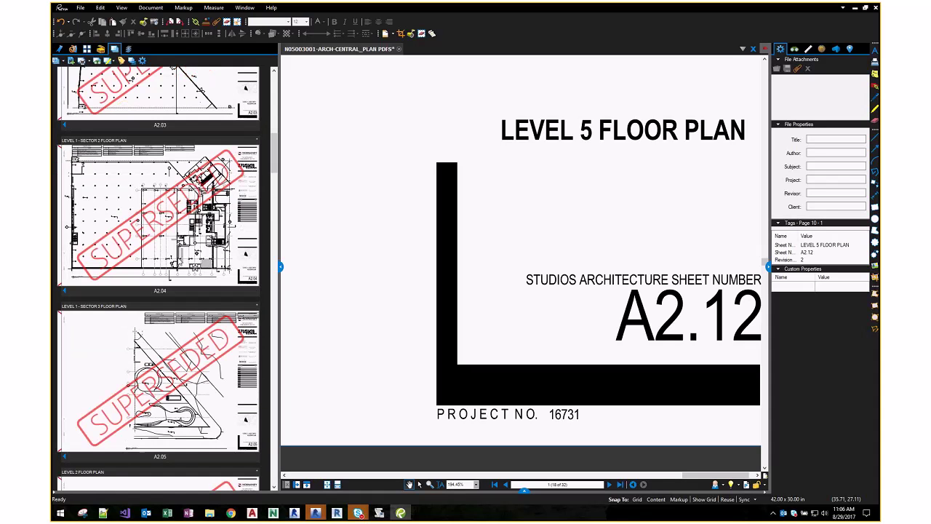
pyautogui.scroll(5, 150, 152)
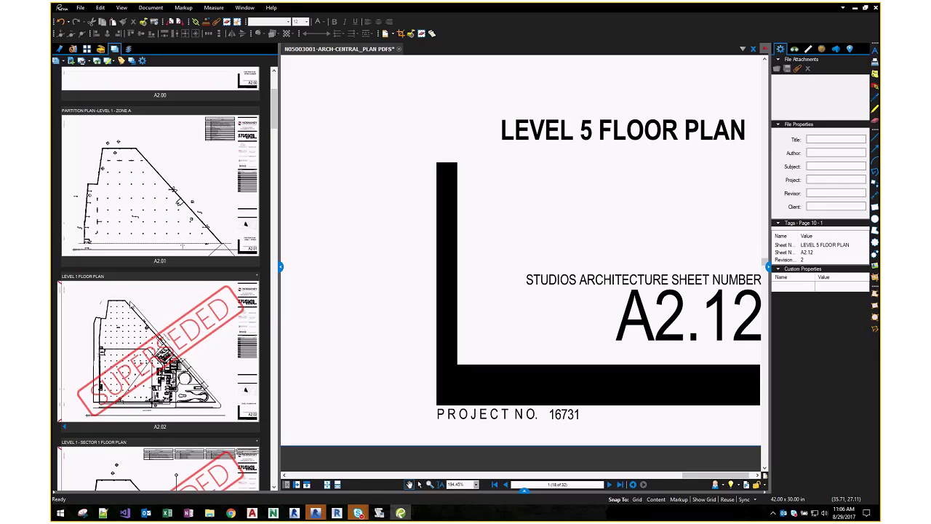
pyautogui.scroll(-2, 134, 298)
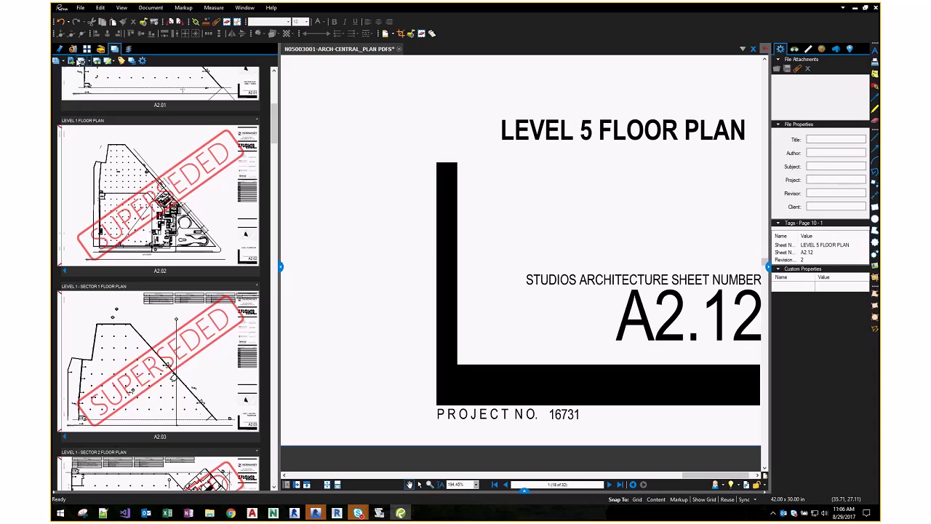
# - Add the RCPs PDF from Orig > 20170724 - Updated REVIT to the sheet set and show its tags
pyautogui.click(72, 62)
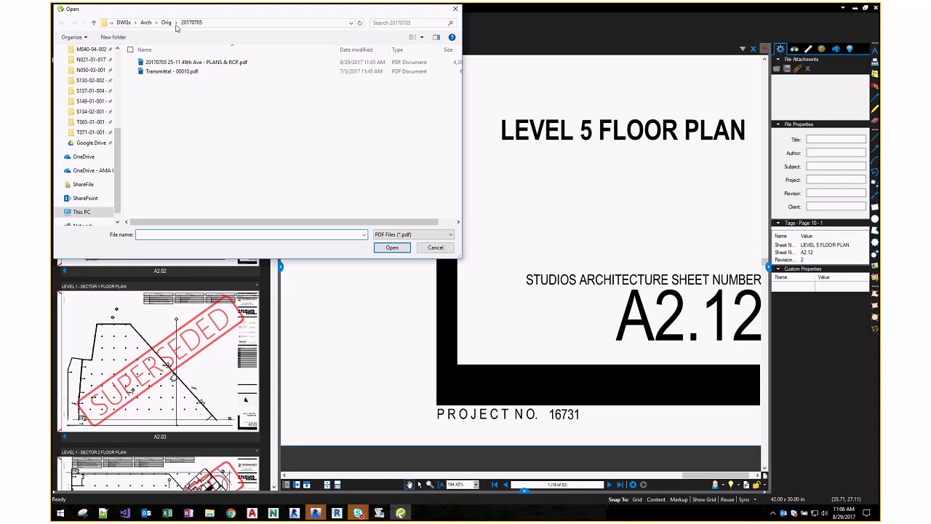
pyautogui.click(168, 24)
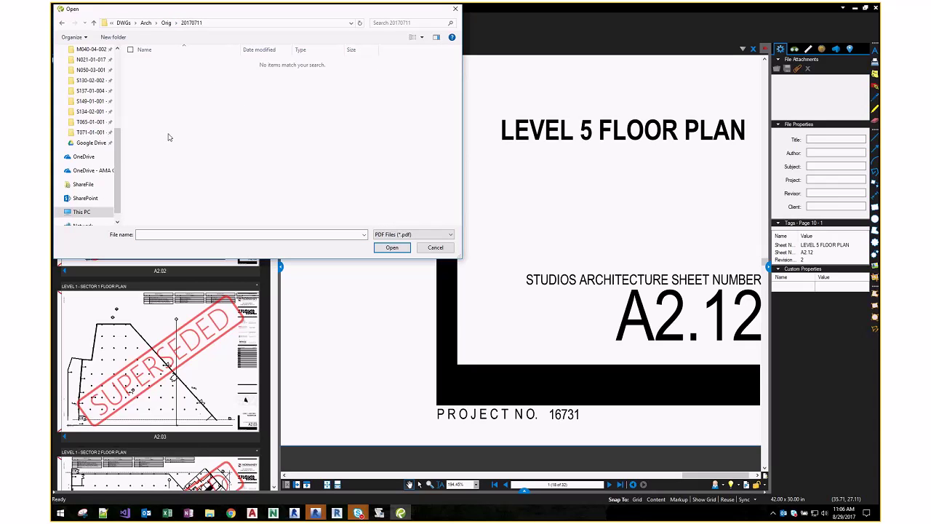
pyautogui.doubleClick(168, 145)
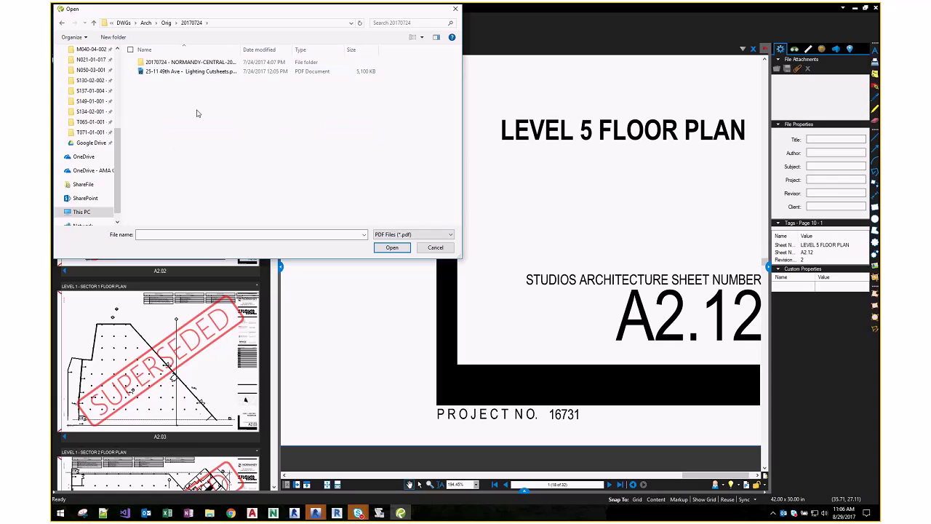
pyautogui.press('BackSpace')
pyautogui.doubleClick(166, 153)
pyautogui.click(152, 72)
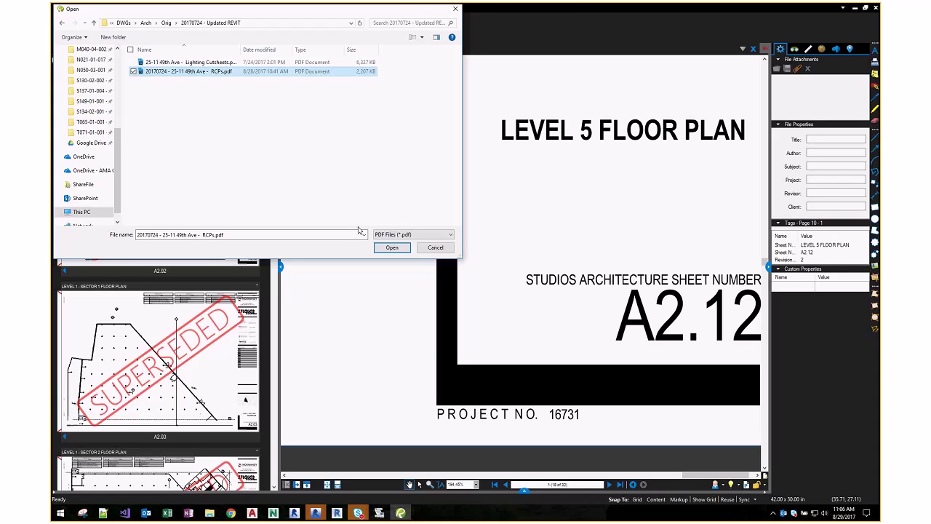
pyautogui.click(392, 247)
pyautogui.moveTo(568, 211)
pyautogui.mouseDown()
pyautogui.moveTo(567, 312)
pyautogui.moveTo(565, 208)
pyautogui.mouseUp()
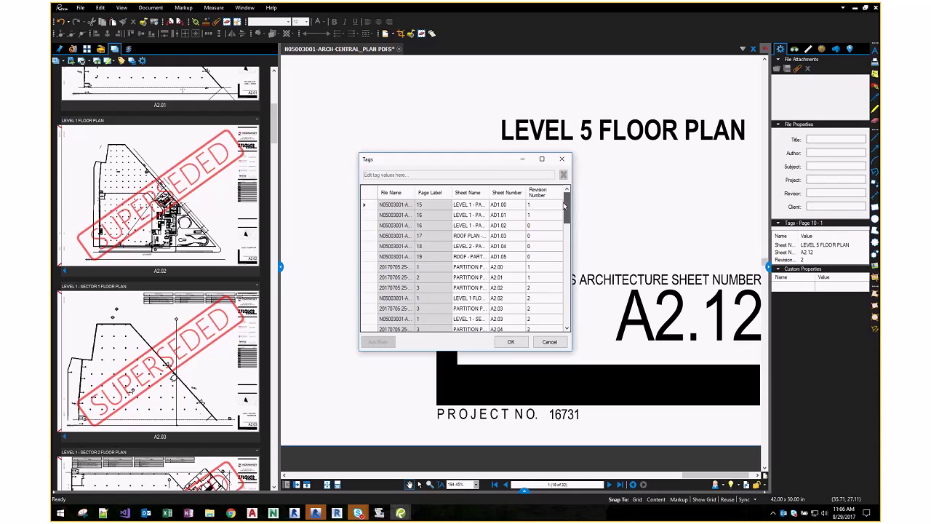
# - Select sheet number A3.07, AutoMark the revised RCPs, and confirm replacing the 16 matched pages
pyautogui.moveTo(564, 208); pyautogui.dragTo(564, 310)
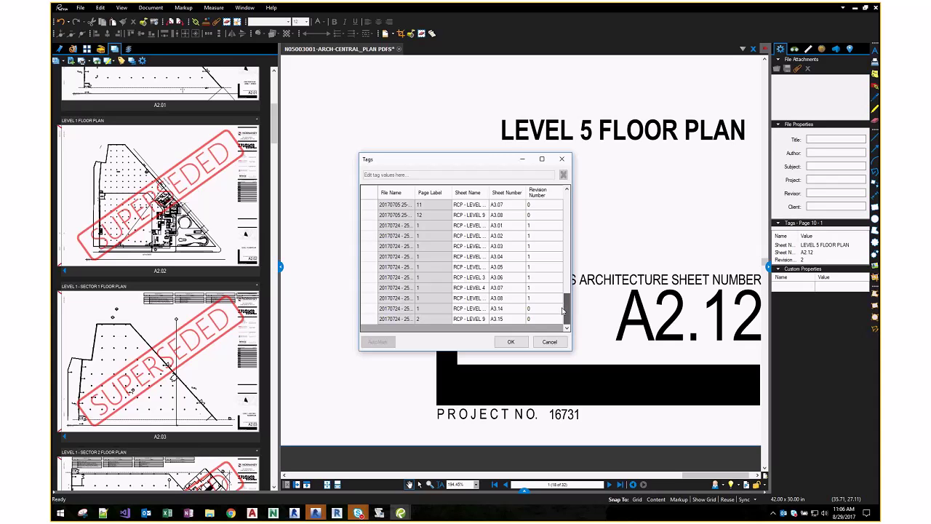
pyautogui.click(507, 204)
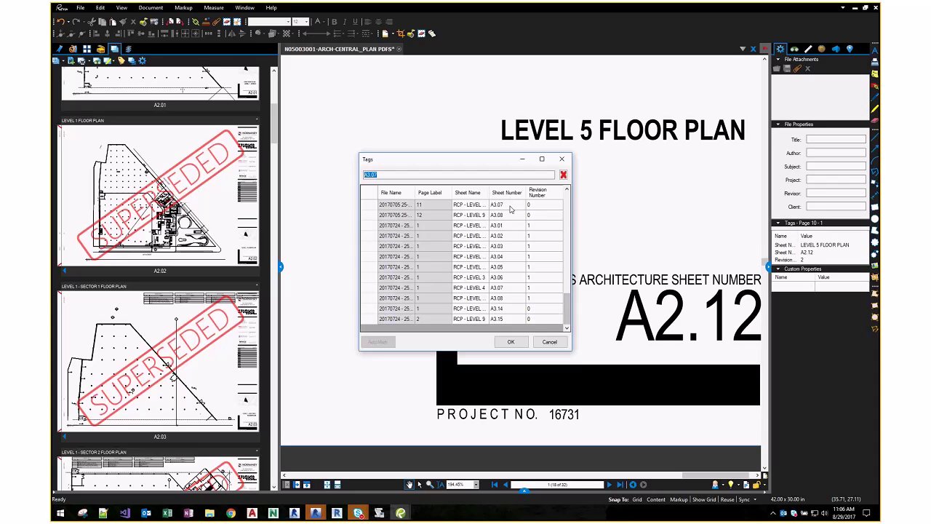
pyautogui.click(384, 175)
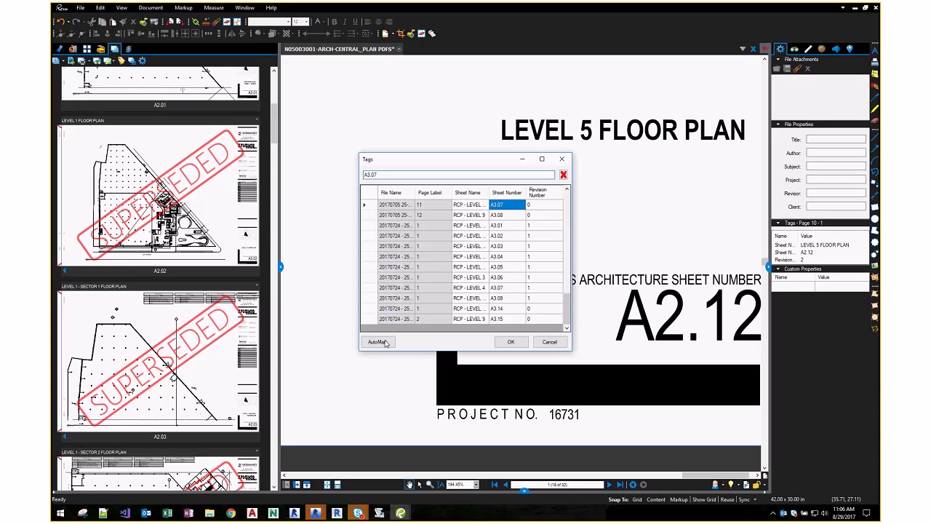
pyautogui.click(386, 343)
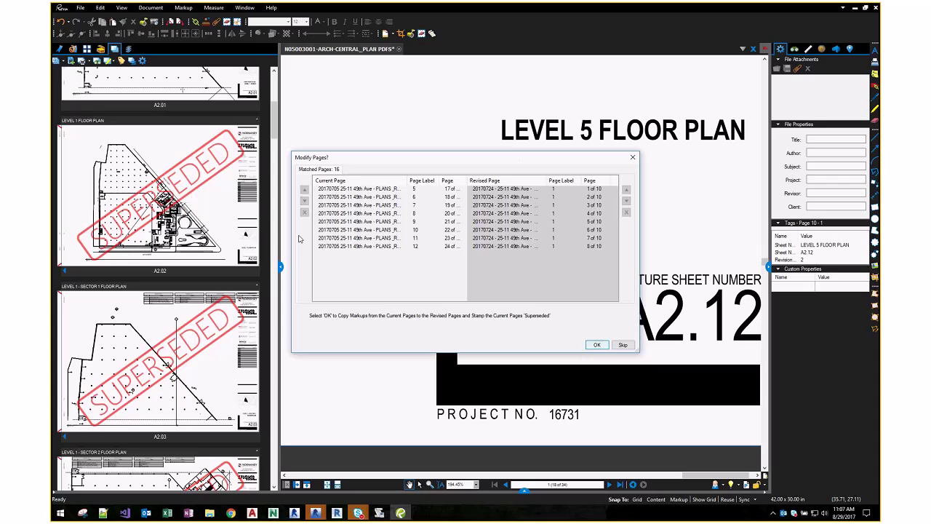
pyautogui.press('Return')
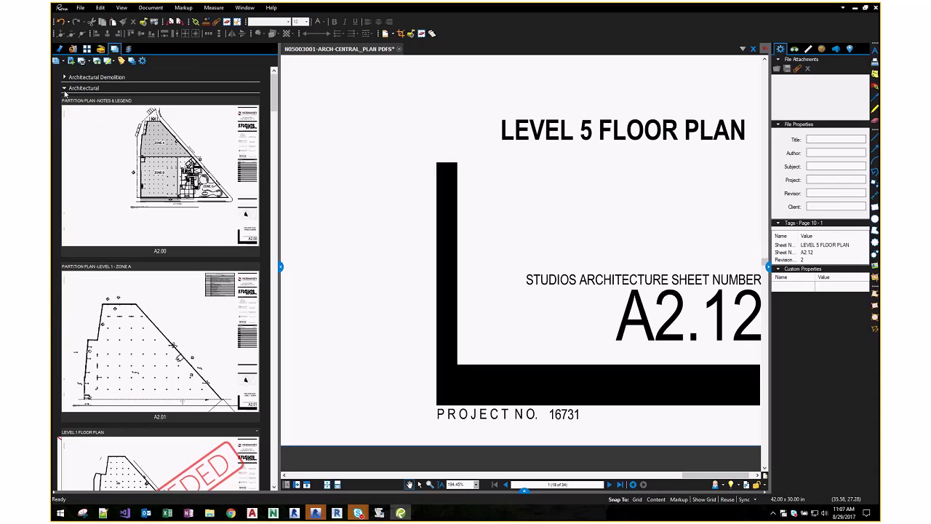
# - Open sheet A2.03 (Level 1 - Sector 1 Floor Plan) from Architectural Demolition, then collapse that group
pyautogui.click(64, 77)
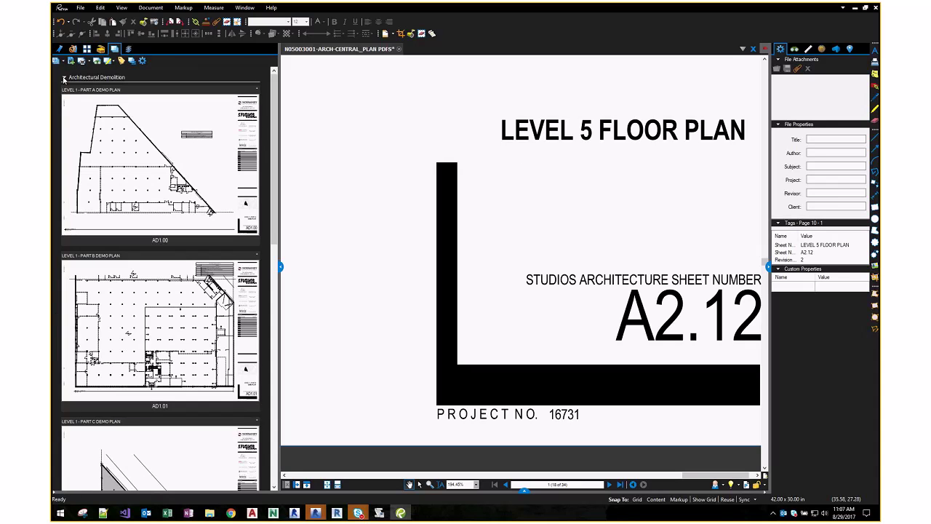
pyautogui.scroll(-15, 64, 77)
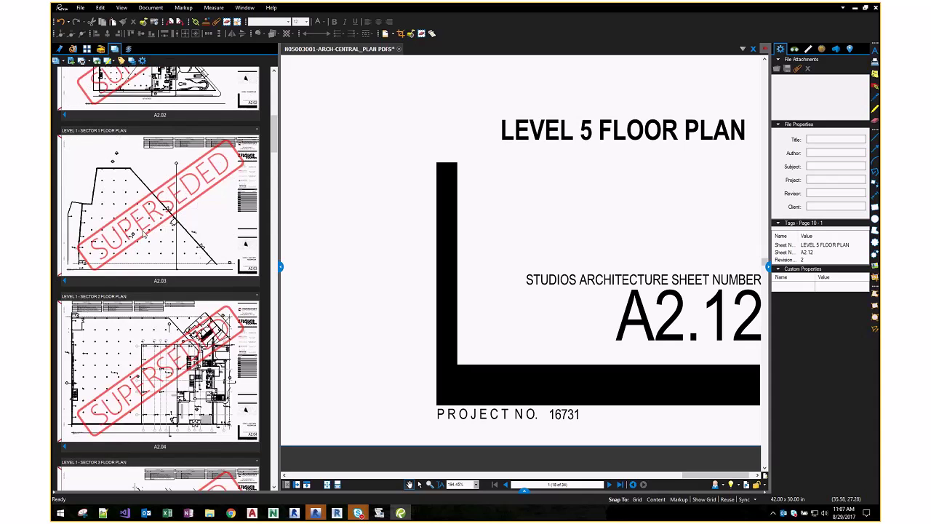
pyautogui.click(144, 233)
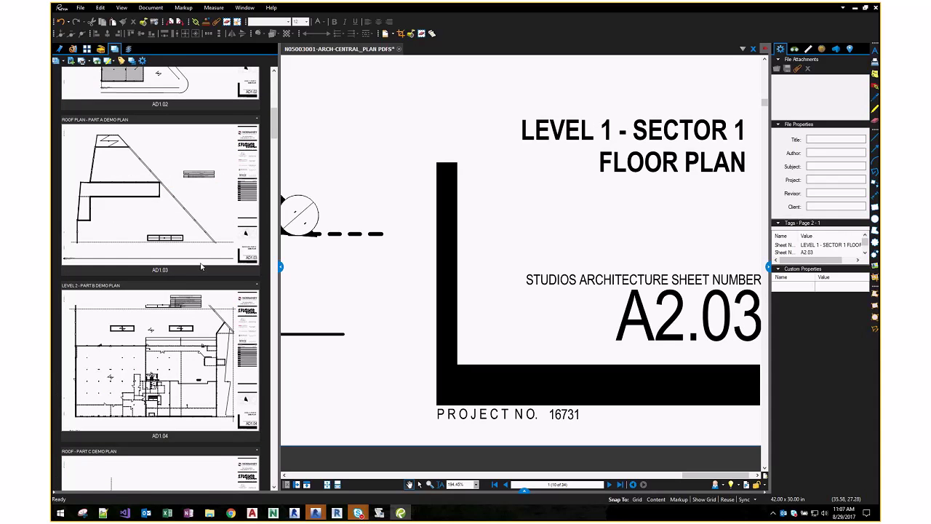
pyautogui.scroll(5, 201, 266)
pyautogui.click(64, 77)
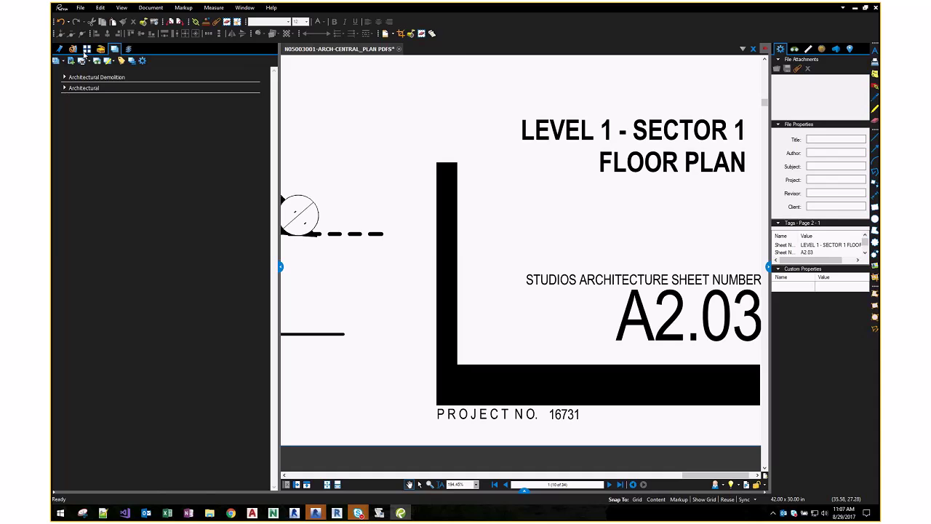
# - Add the four discipline set PDFs from DWGs > x-Issued Drawings > 20170428_Issued for Schematic Design
pyautogui.click(82, 59)
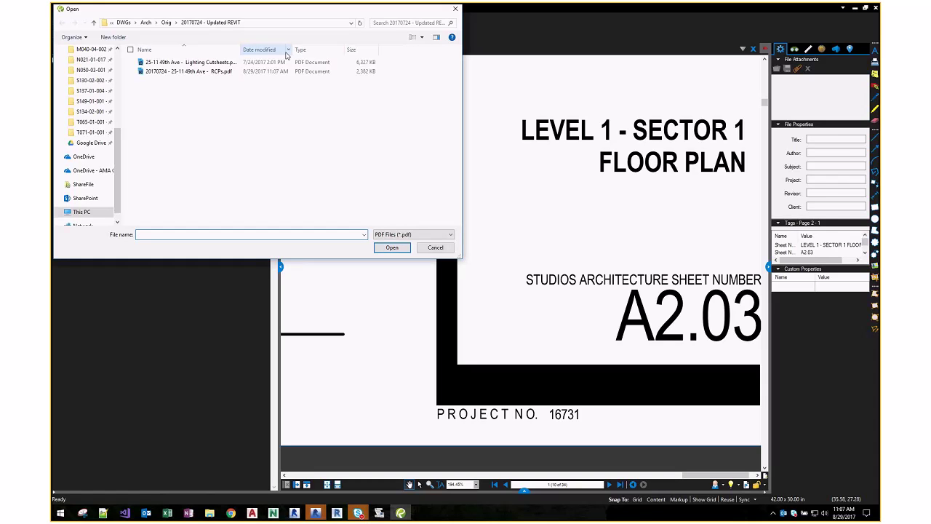
pyautogui.click(166, 23)
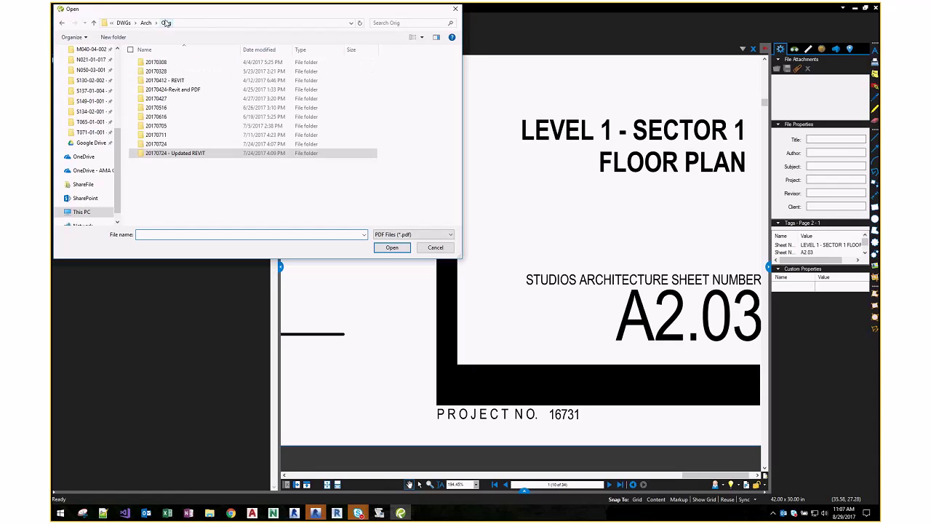
pyautogui.click(143, 24)
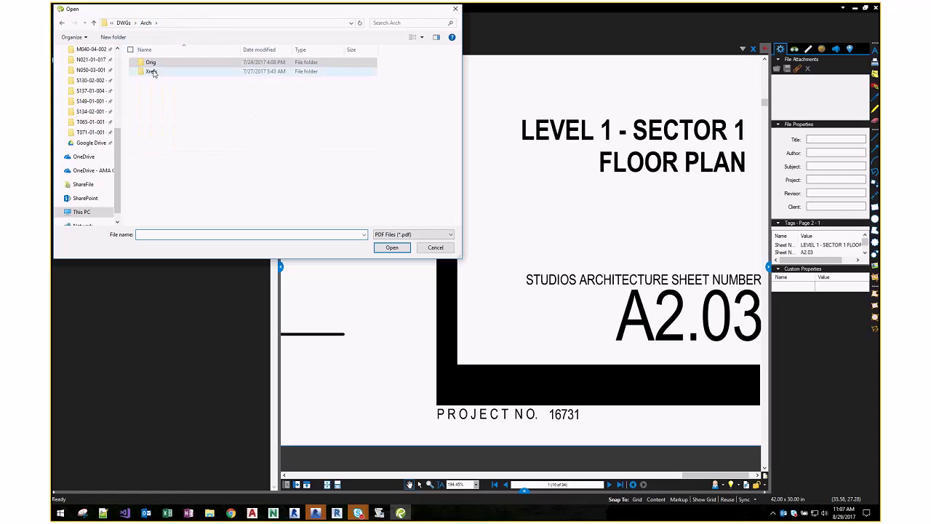
pyautogui.click(122, 22)
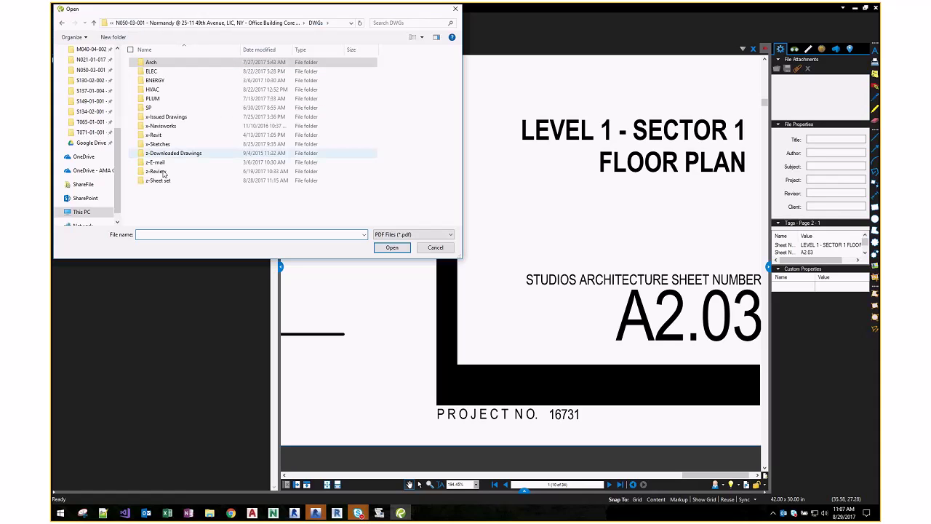
pyautogui.doubleClick(166, 116)
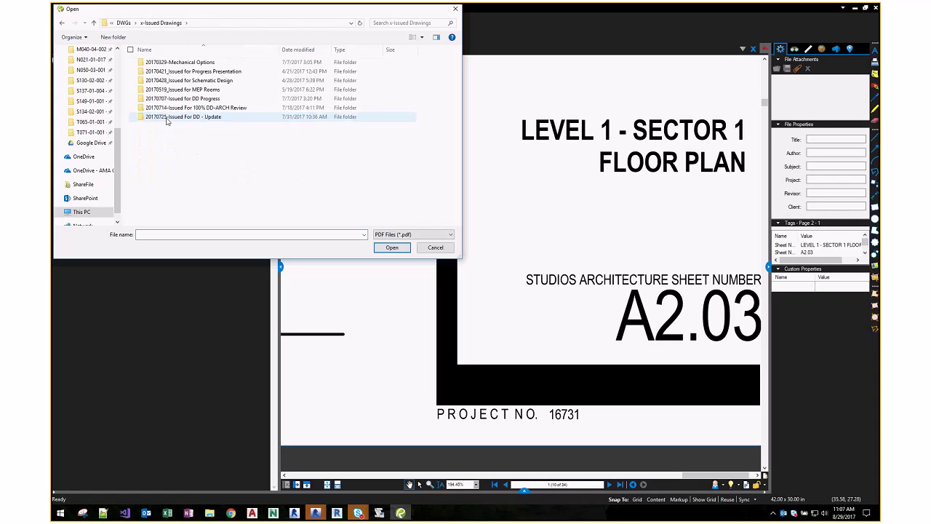
pyautogui.click(179, 99)
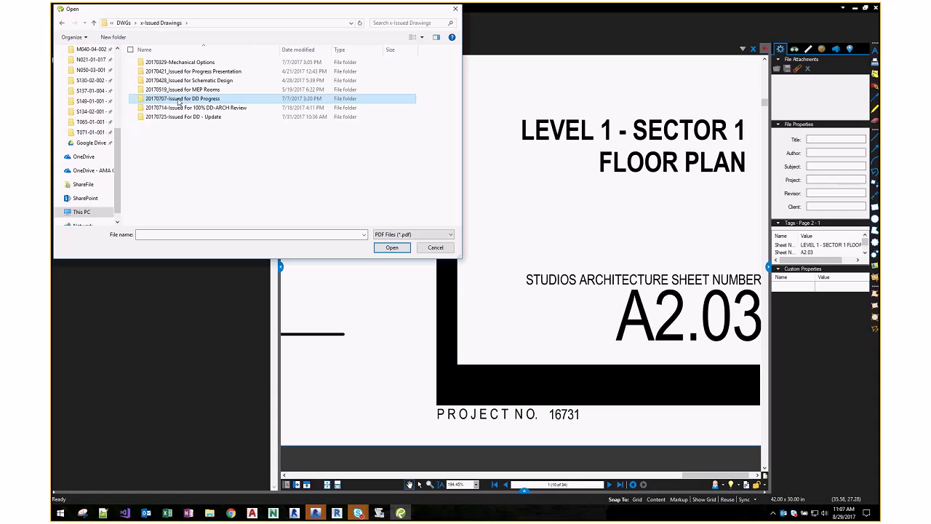
pyautogui.click(182, 89)
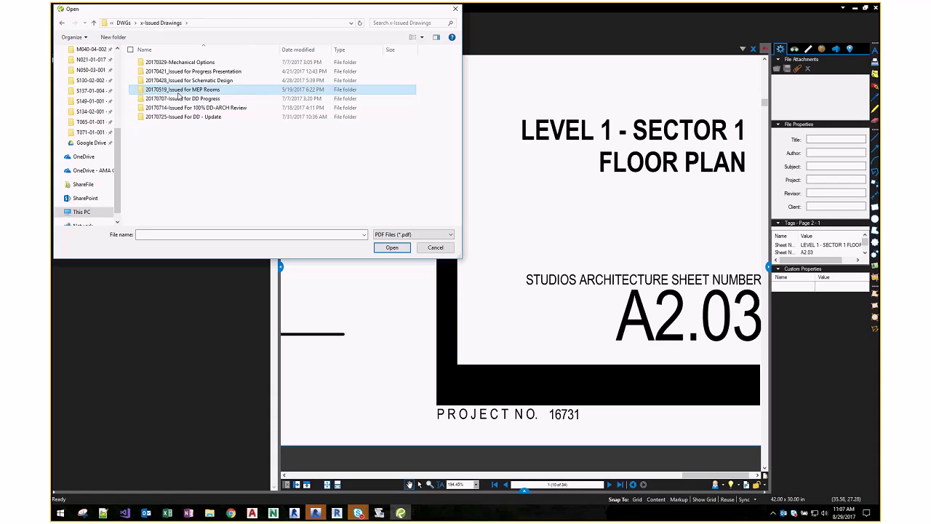
pyautogui.keyDown('ctrl'); pyautogui.click(187, 109); pyautogui.keyUp('ctrl')
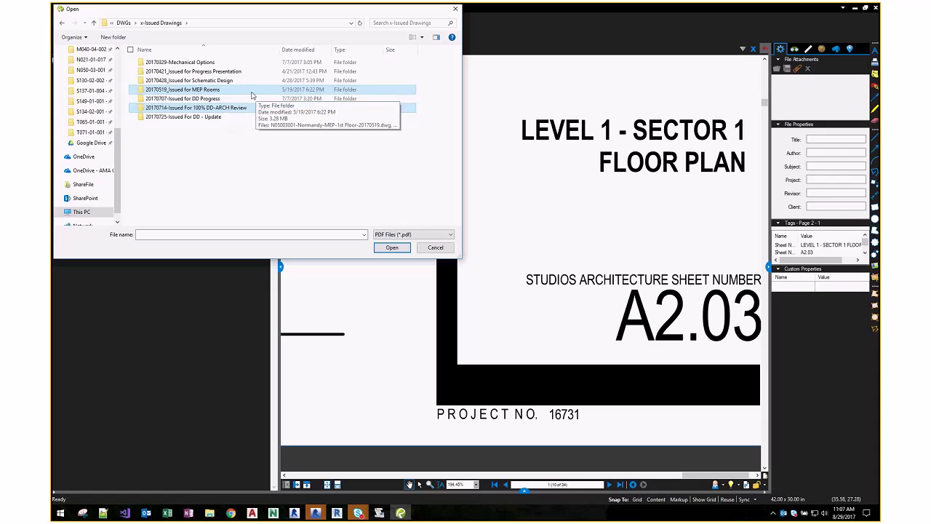
pyautogui.doubleClick(204, 80)
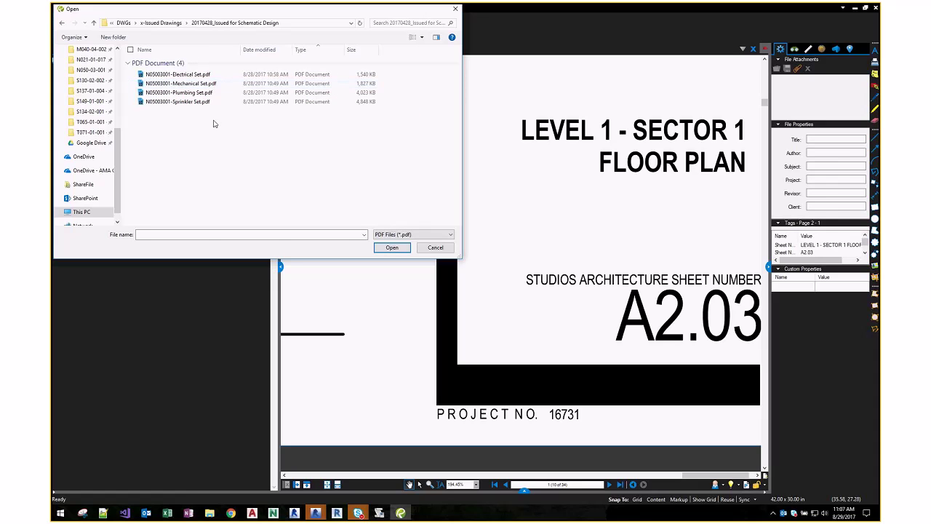
pyautogui.moveTo(213, 124); pyautogui.dragTo(187, 72)
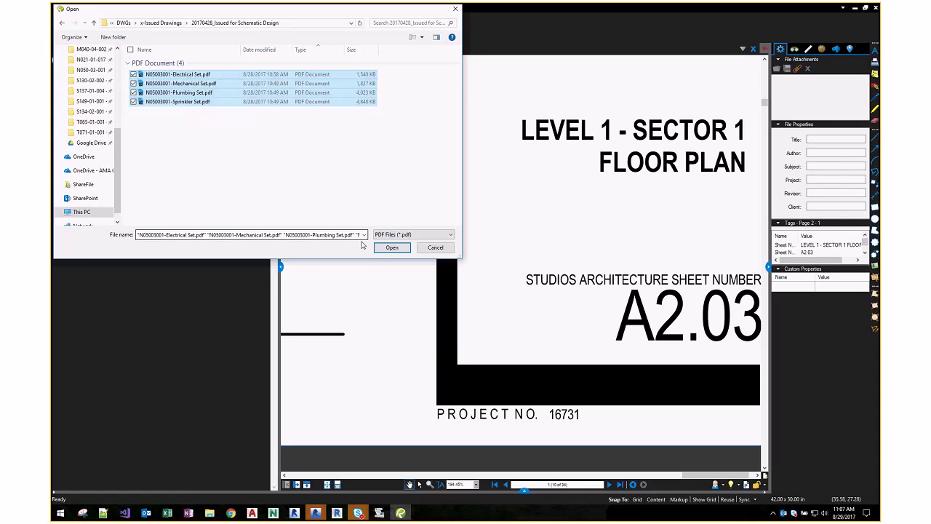
pyautogui.click(391, 247)
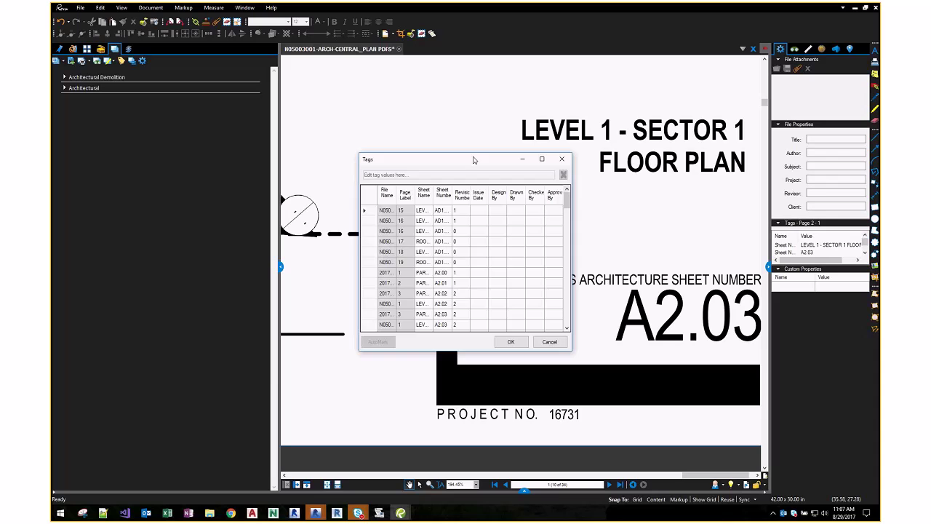
# - Enlarge the Tags dialog, widen Sheet Number, scroll through every sheet's tags, and accept them
pyautogui.moveTo(474, 156); pyautogui.dragTo(433, 129)
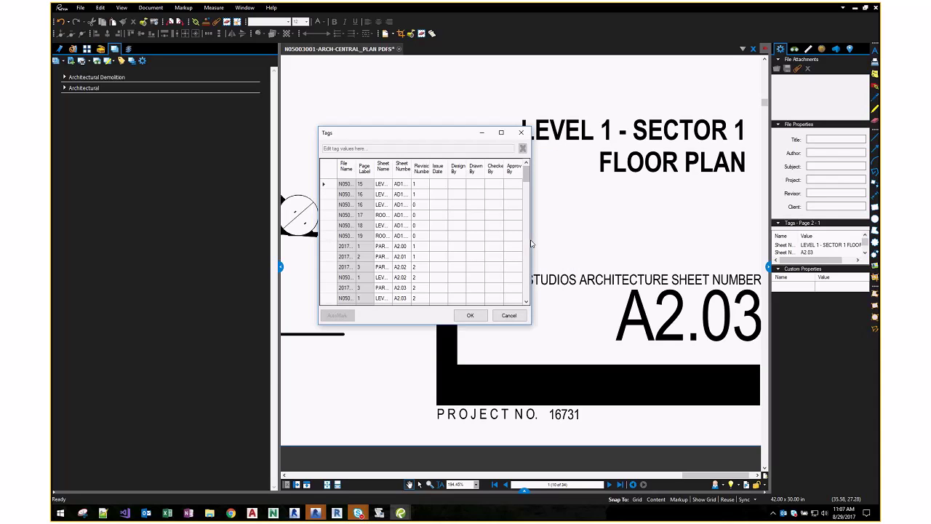
pyautogui.moveTo(533, 239); pyautogui.dragTo(709, 238)
pyautogui.press('ctrl')
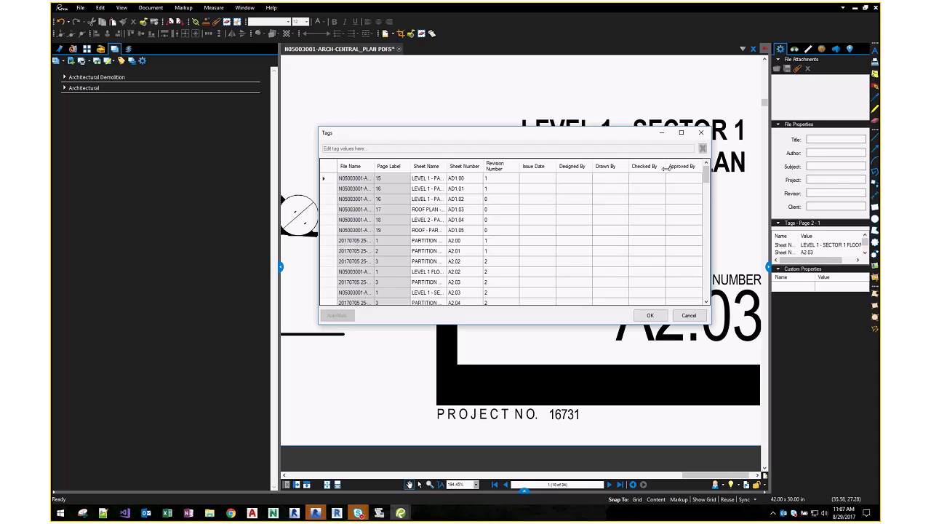
pyautogui.moveTo(483, 165); pyautogui.dragTo(501, 174)
pyautogui.moveTo(706, 176); pyautogui.dragTo(704, 248)
pyautogui.scroll(-1, 703, 248)
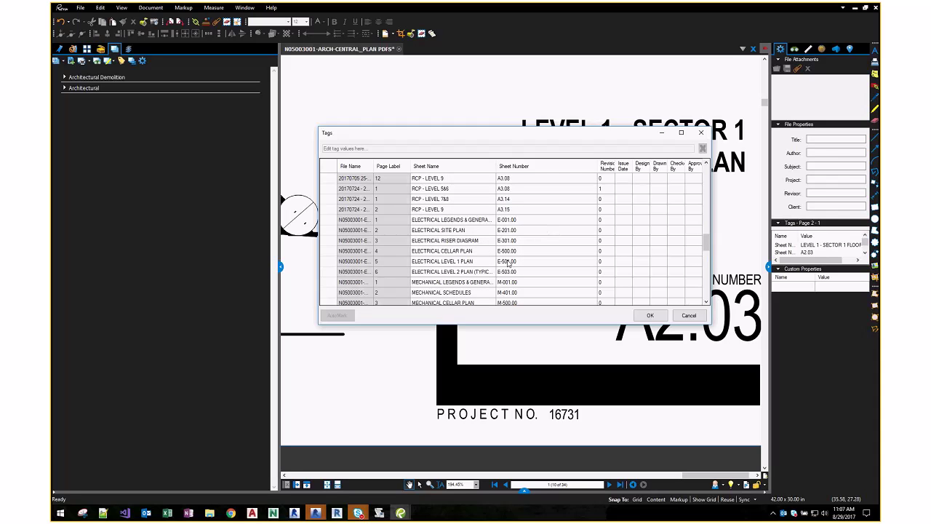
pyautogui.scroll(-10, 509, 264)
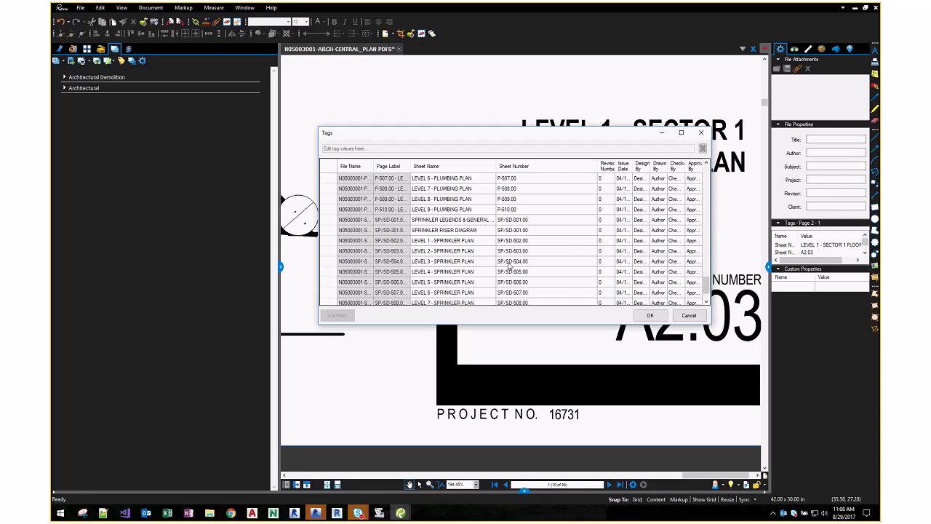
pyautogui.scroll(-2, 521, 218)
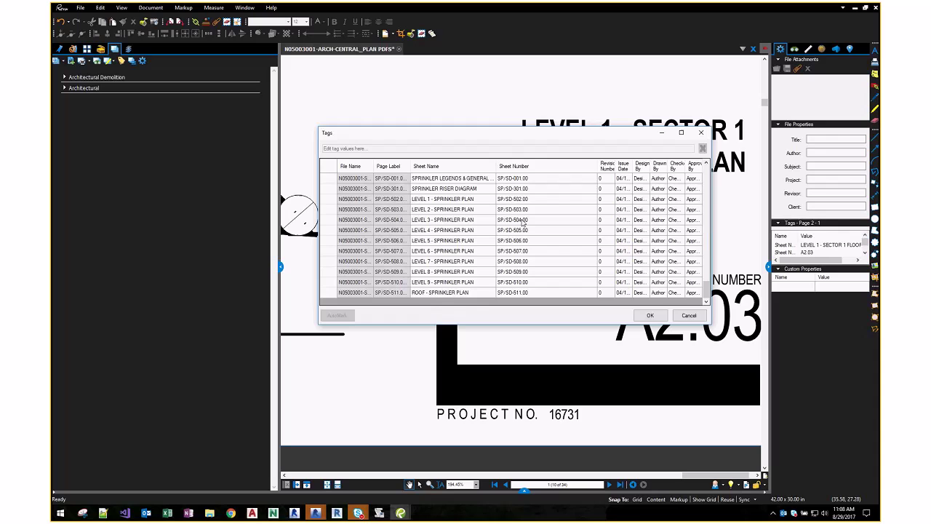
pyautogui.click(641, 318)
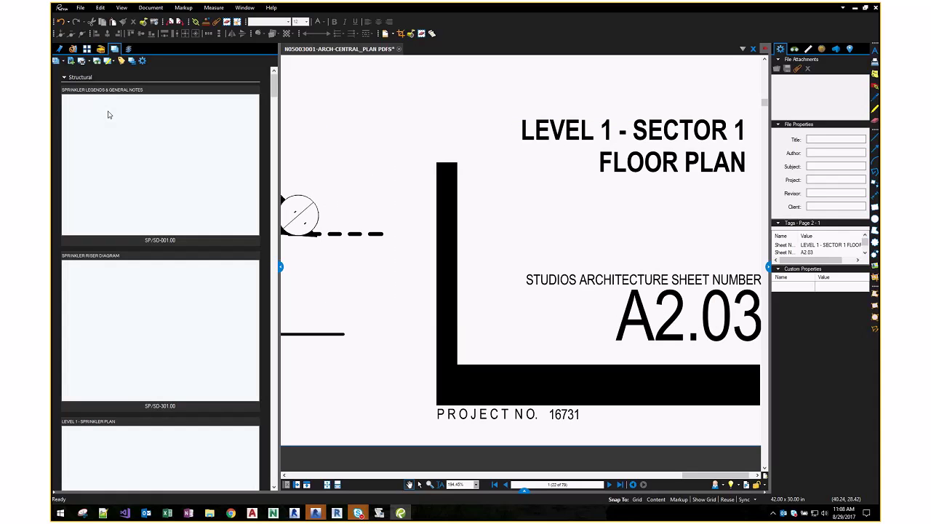
# - Collapse the Structural, Plumbing and Mechanical groups, briefly re-expanding Structural to check its sheets
pyautogui.click(64, 77)
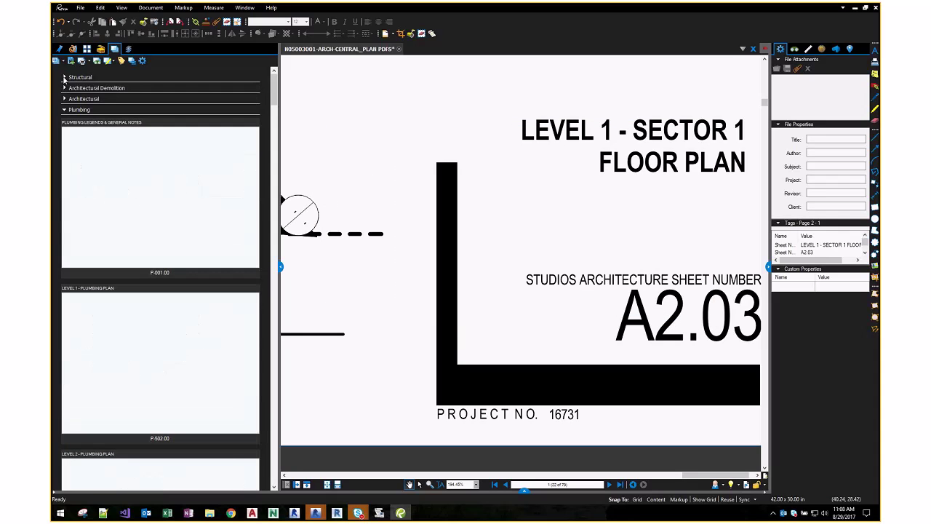
pyautogui.click(64, 108)
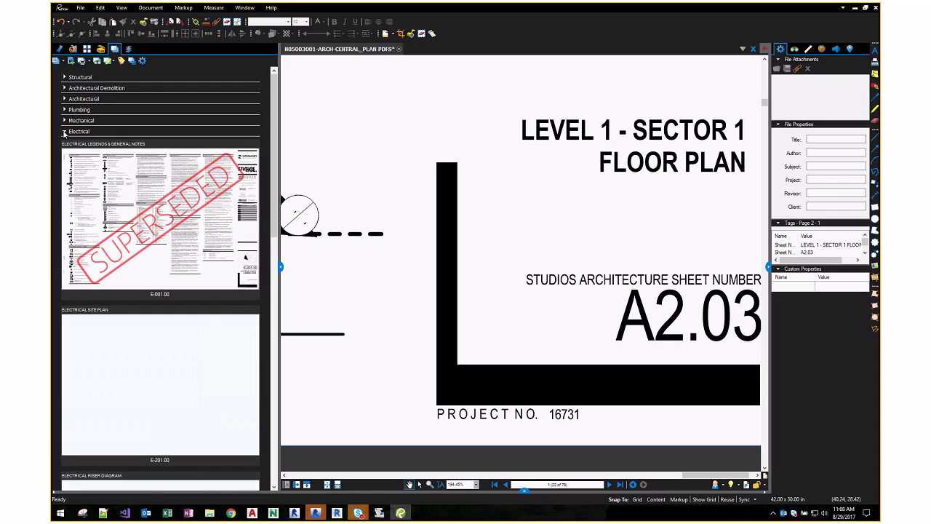
pyautogui.click(64, 121)
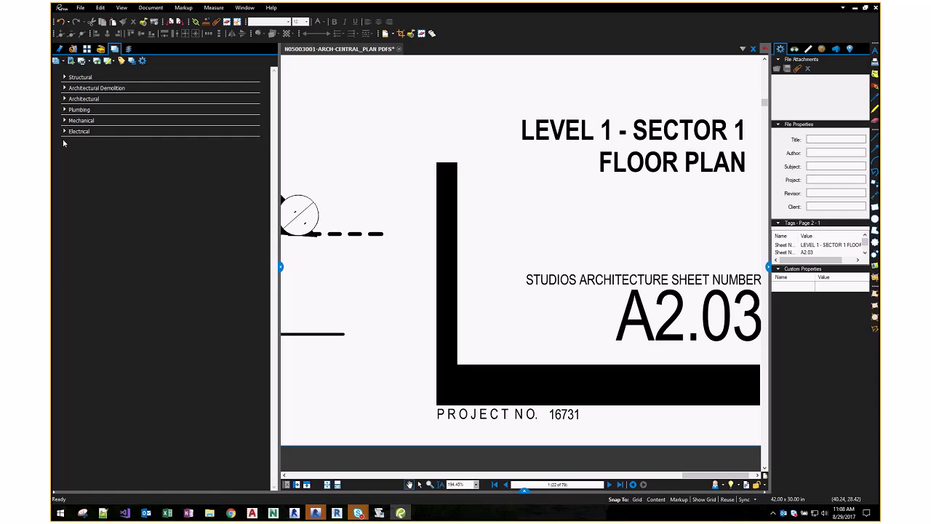
pyautogui.click(65, 76)
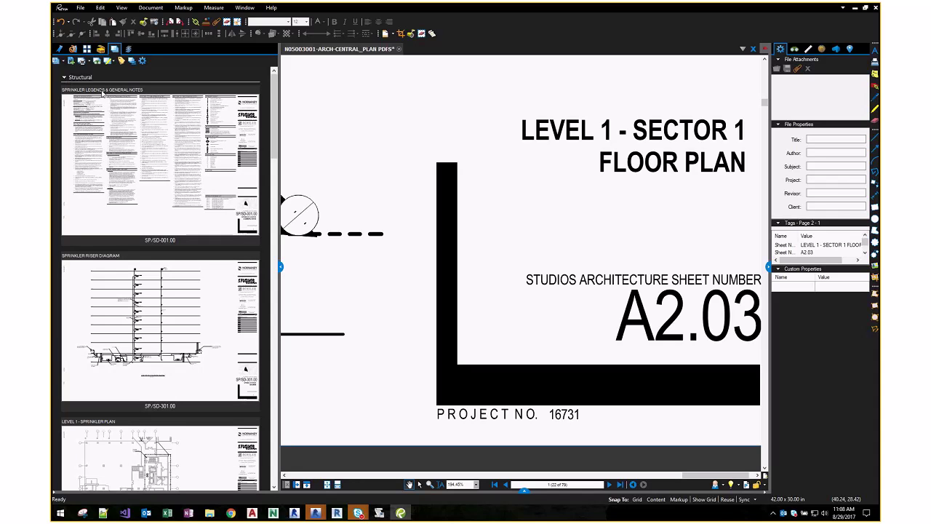
pyautogui.click(65, 77)
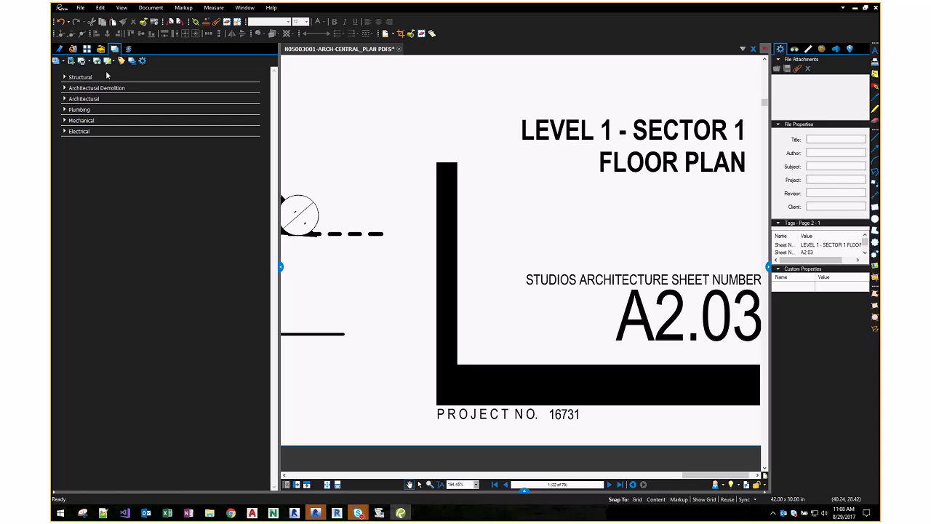
# - Change the Fire Protection category filter from FP to SP in the set options, then check the Structural group
pyautogui.rightClick(161, 77)
pyautogui.click(232, 104)
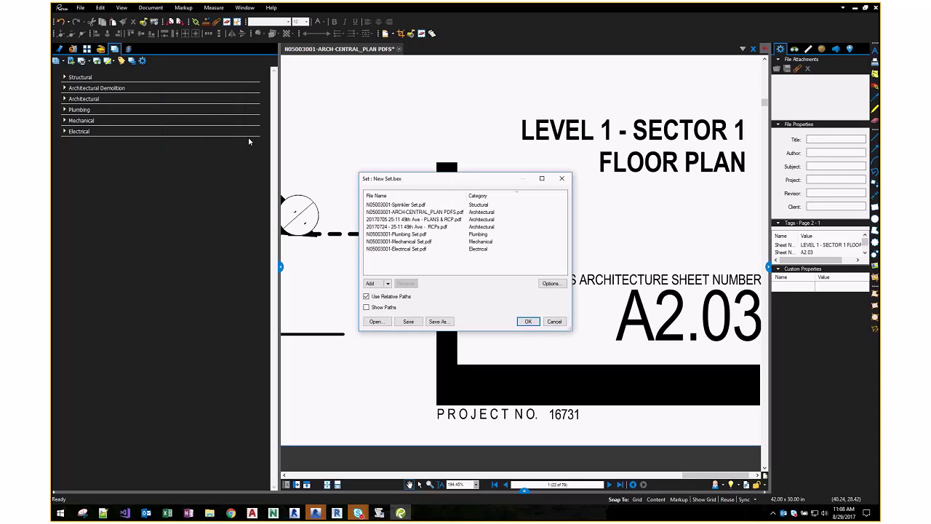
pyautogui.click(551, 284)
pyautogui.click(401, 168)
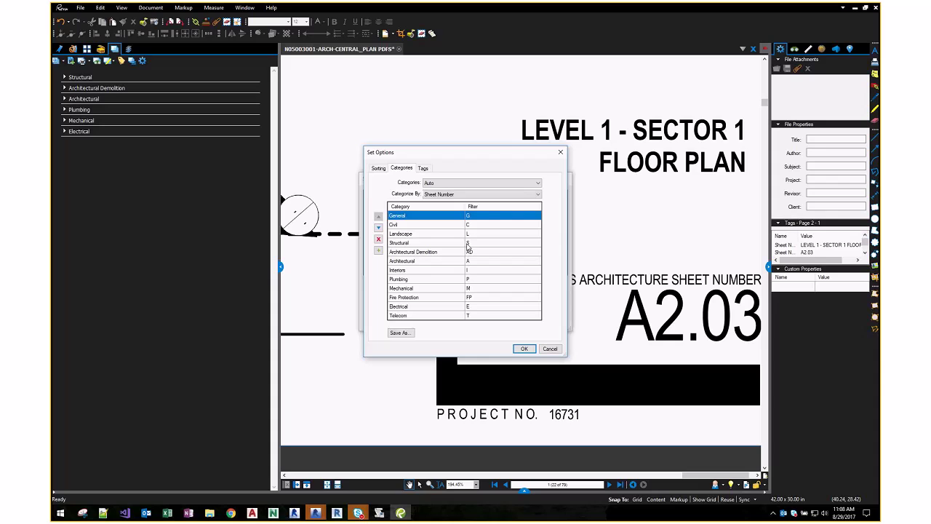
pyautogui.click(491, 297)
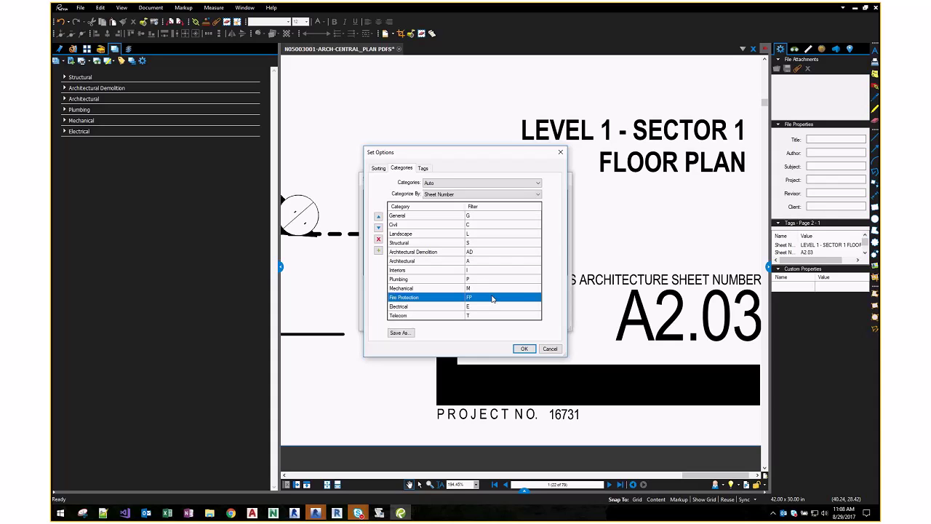
pyautogui.click(491, 297)
pyautogui.write('SP')
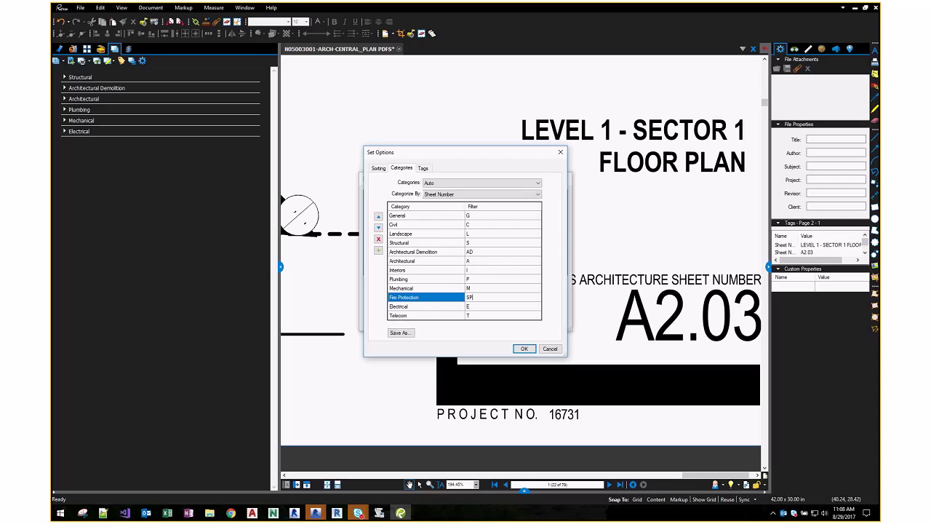
pyautogui.click(522, 349)
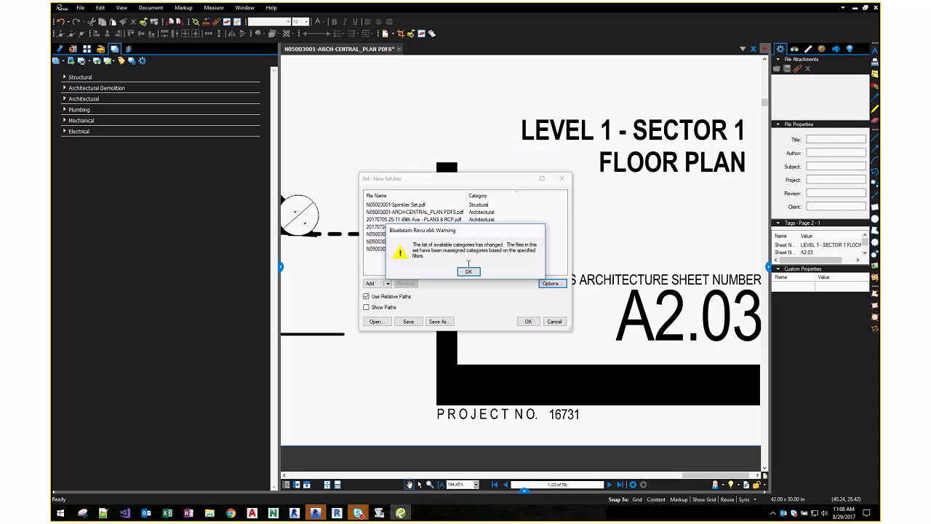
pyautogui.click(468, 271)
pyautogui.click(528, 321)
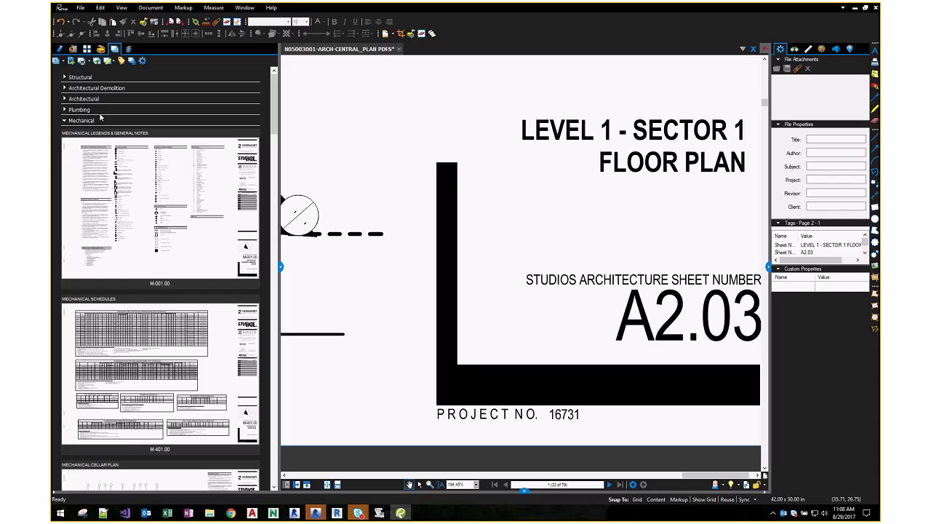
pyautogui.click(65, 77)
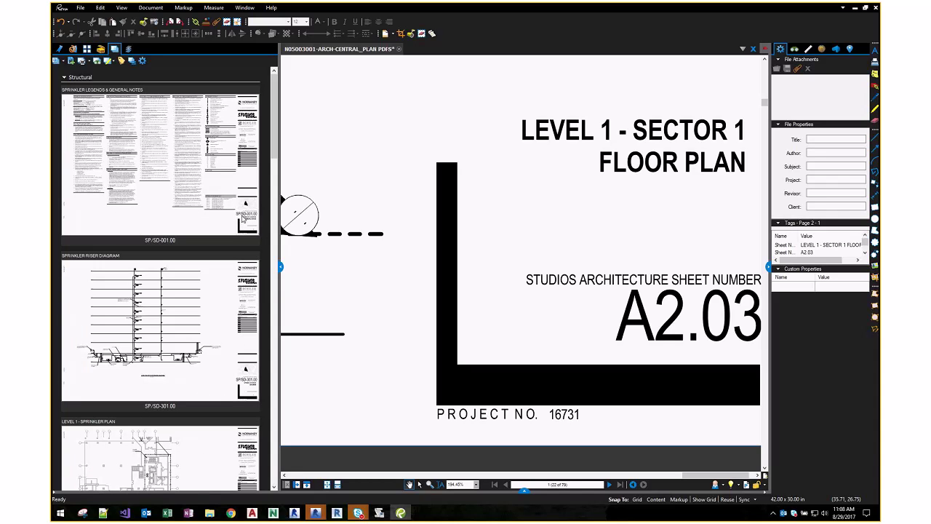
pyautogui.click(142, 60)
# - Delete the Structural category from the set's category options and accept the reassignment warning
pyautogui.click(173, 96)
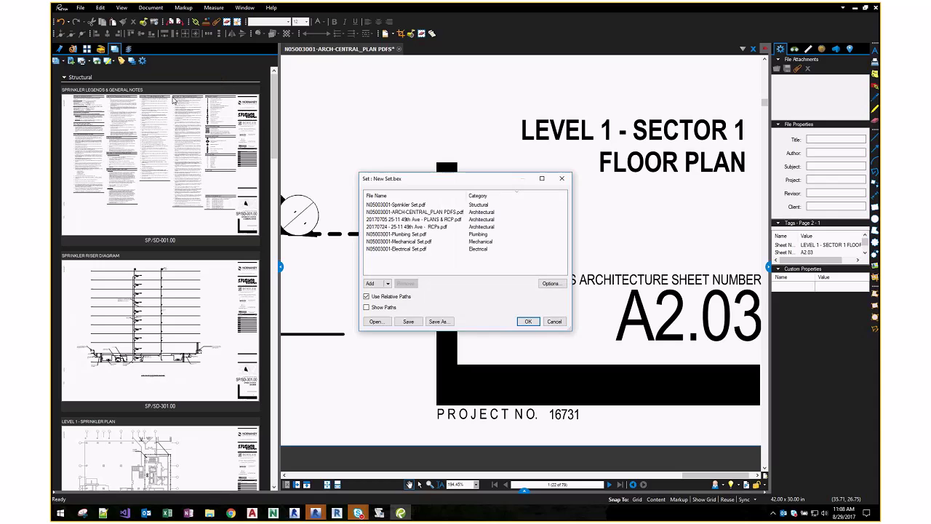
pyautogui.click(545, 284)
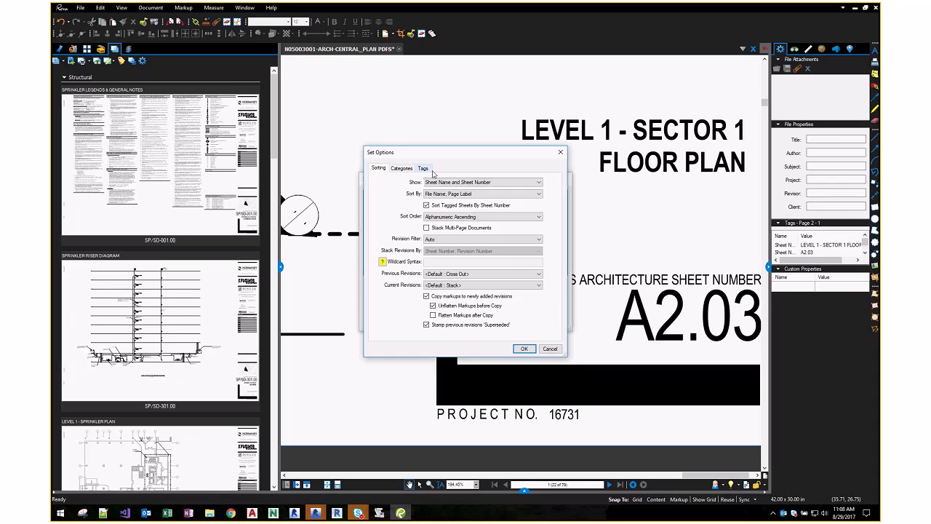
pyautogui.click(401, 168)
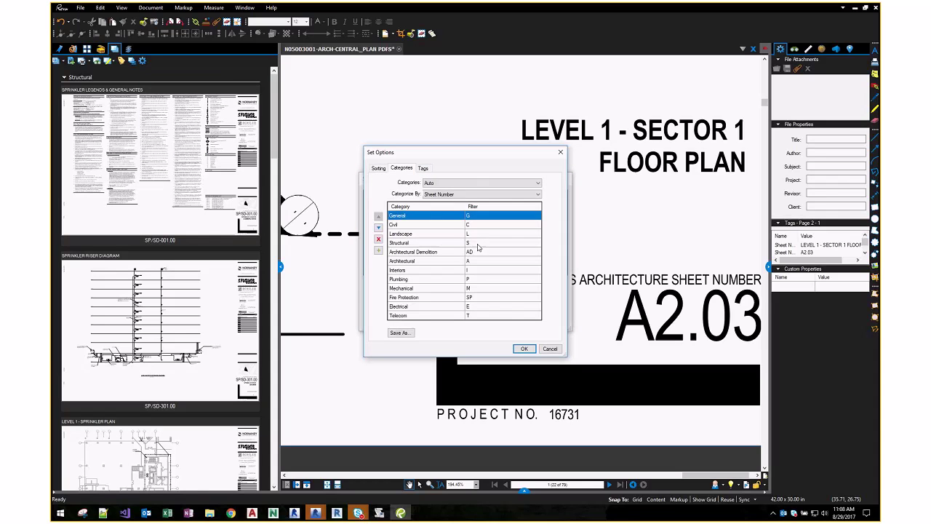
pyautogui.click(444, 242)
pyautogui.click(379, 239)
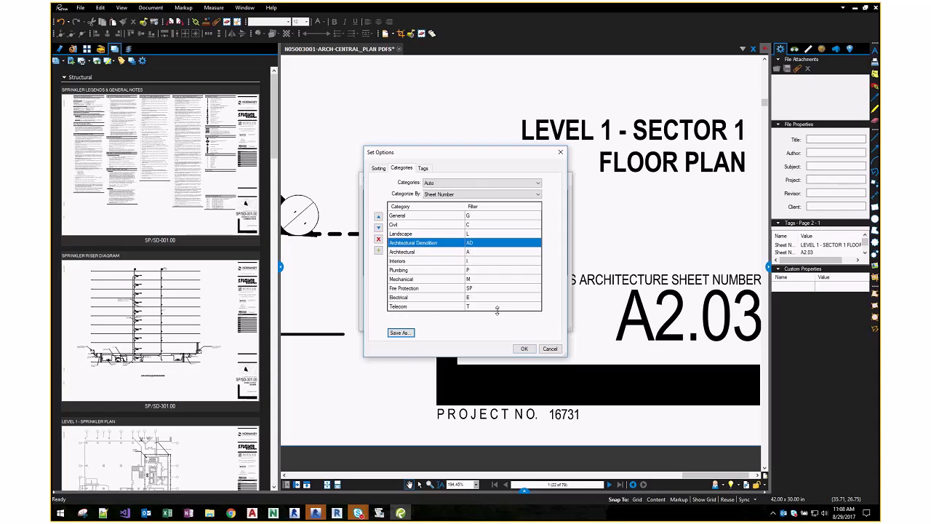
pyautogui.click(524, 348)
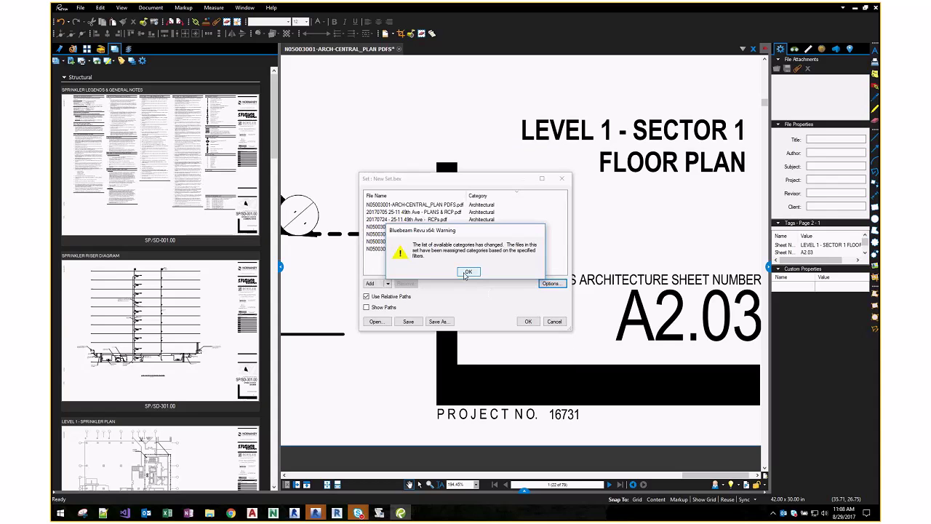
pyautogui.click(469, 274)
pyautogui.click(527, 322)
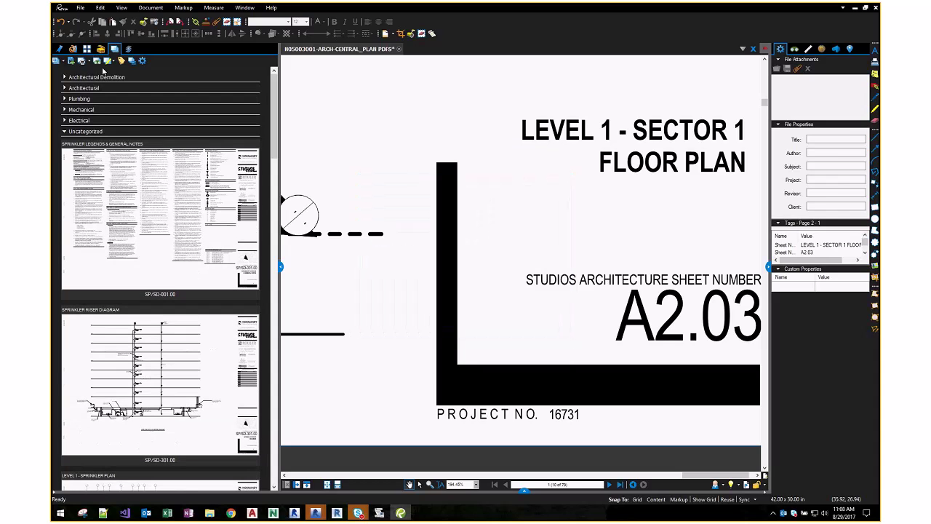
# - Reapply the category settings so sprinkler sheets fall under Fire Protection, then collapse that group
pyautogui.rightClick(120, 81)
pyautogui.click(146, 97)
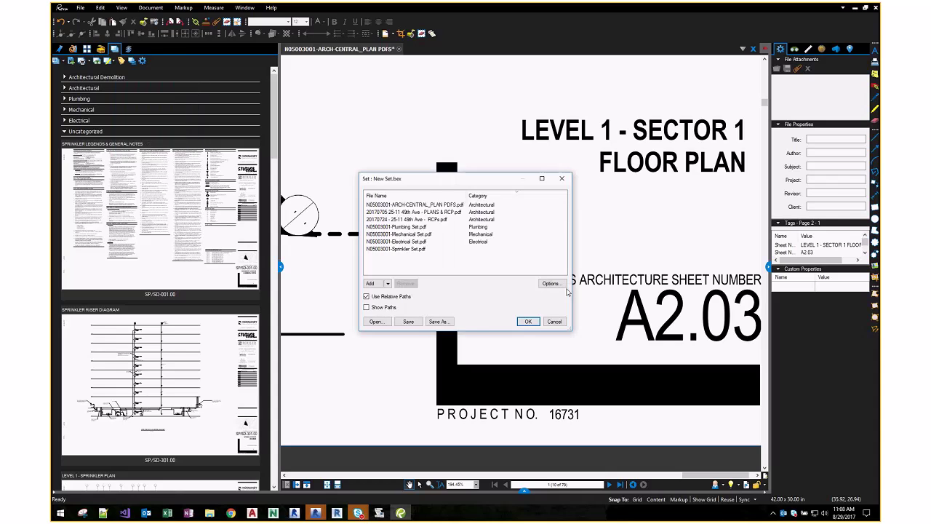
pyautogui.click(551, 284)
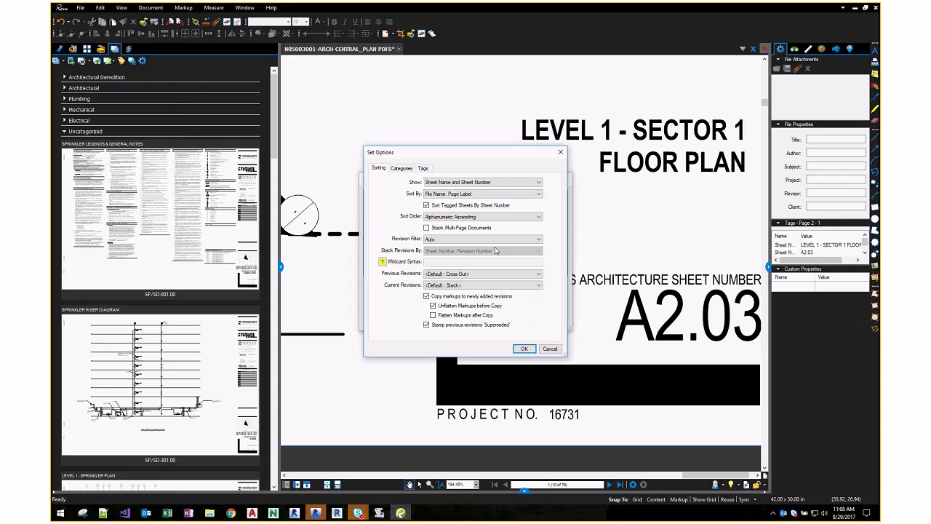
pyautogui.click(401, 168)
pyautogui.click(490, 289)
pyautogui.click(524, 348)
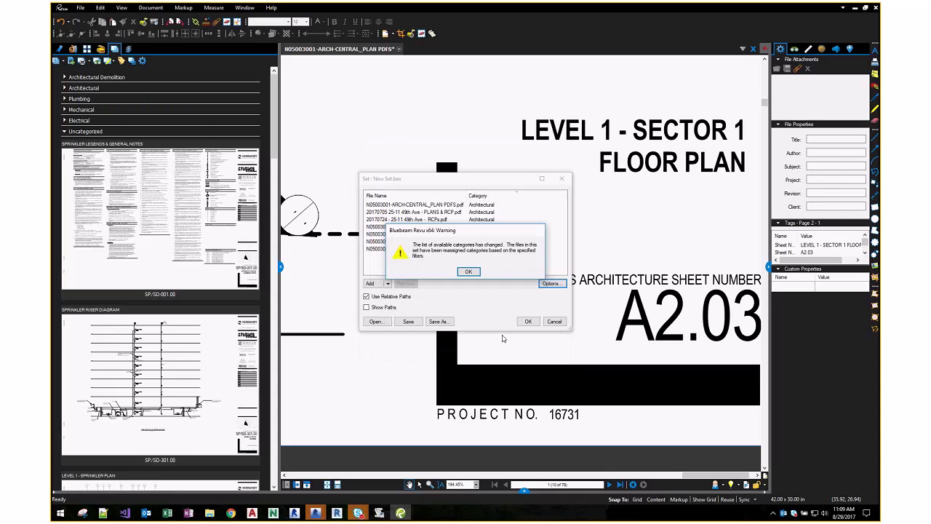
pyautogui.press('Return')
pyautogui.click(527, 320)
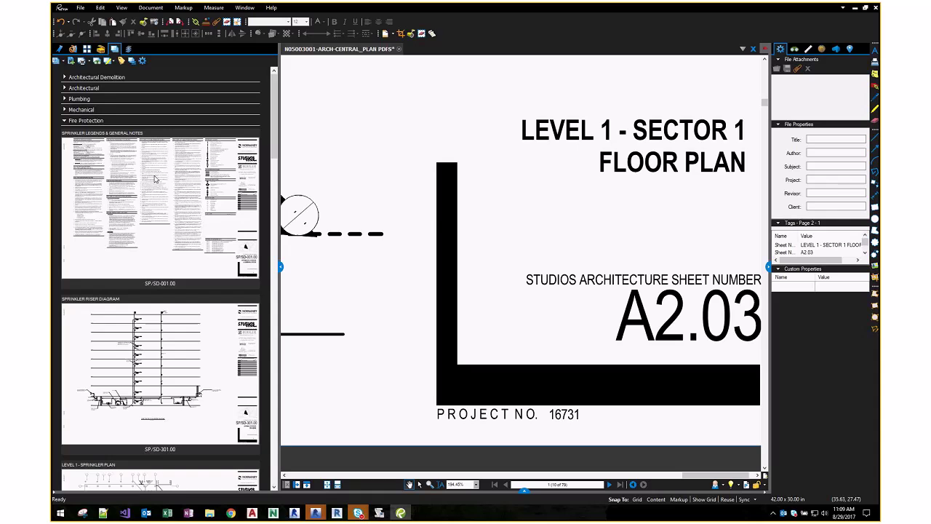
pyautogui.click(64, 122)
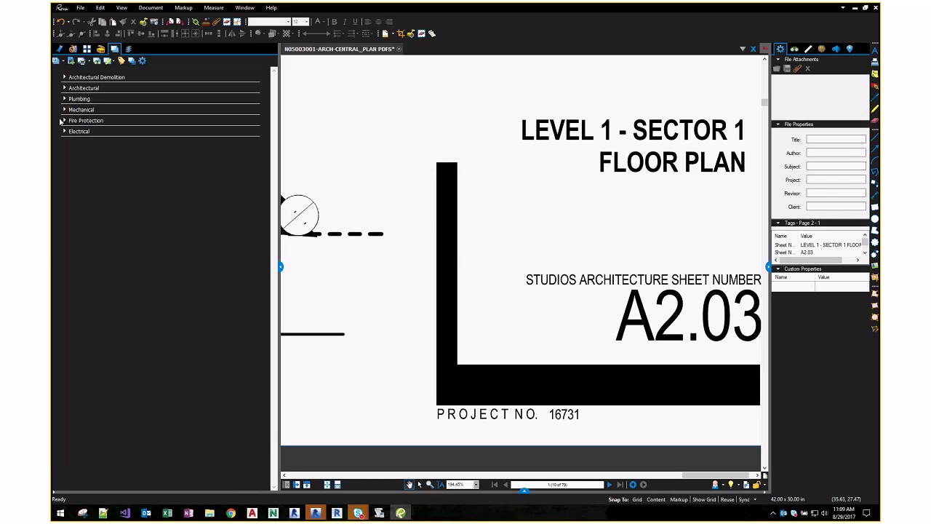
# - Add '20170725_N05003001_MEP - Issued for 100% DD.pdf' from the 20170725-Issued For DD - Update folder
pyautogui.click(70, 61)
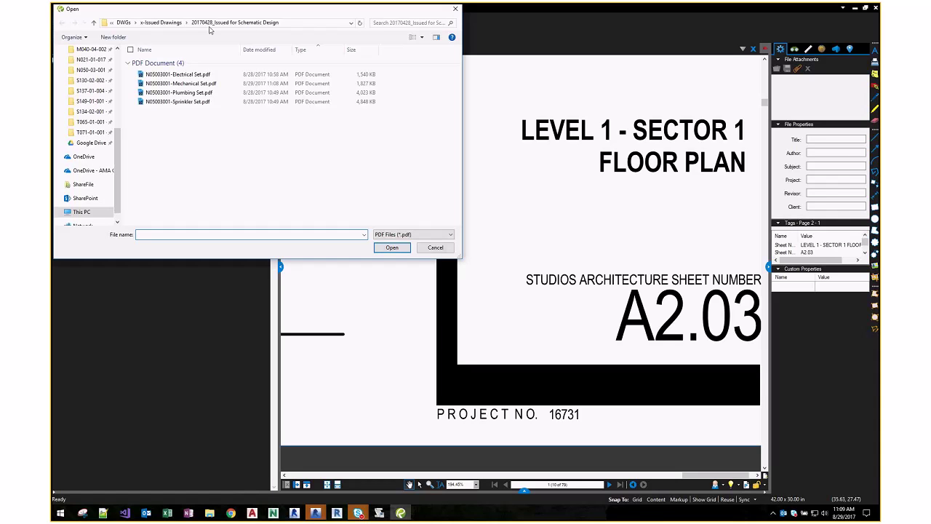
pyautogui.click(168, 24)
pyautogui.click(181, 98)
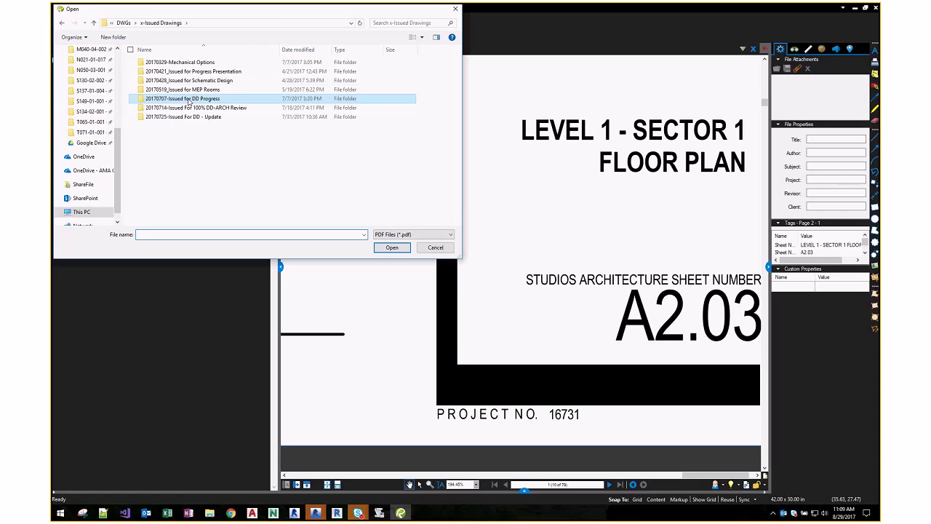
pyautogui.doubleClick(189, 118)
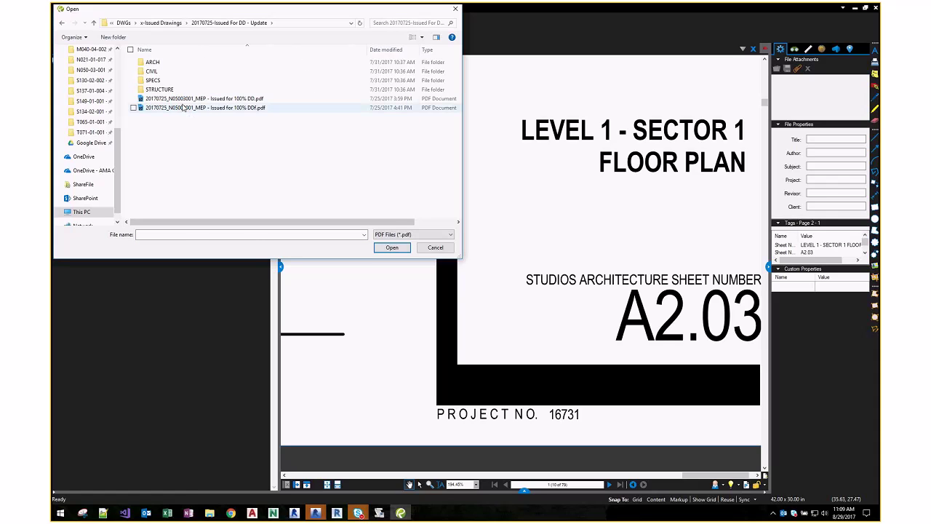
pyautogui.click(188, 99)
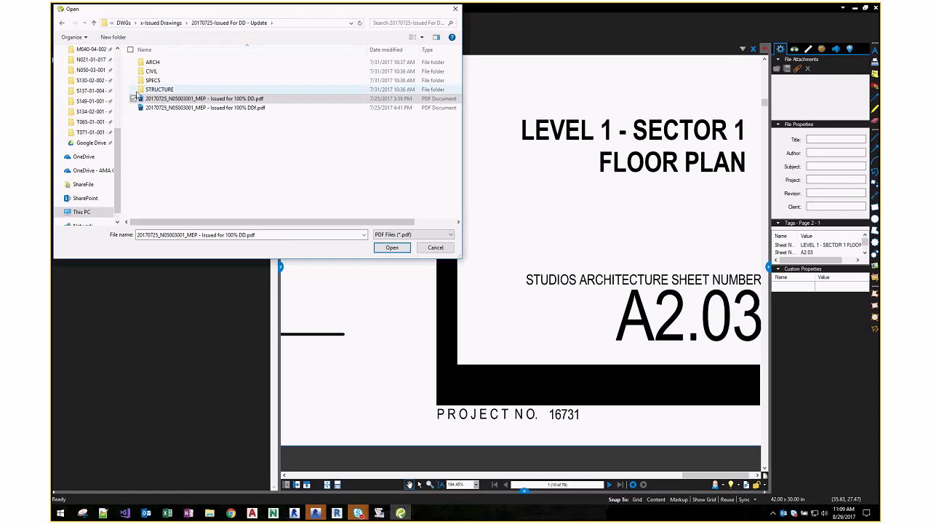
pyautogui.click(382, 245)
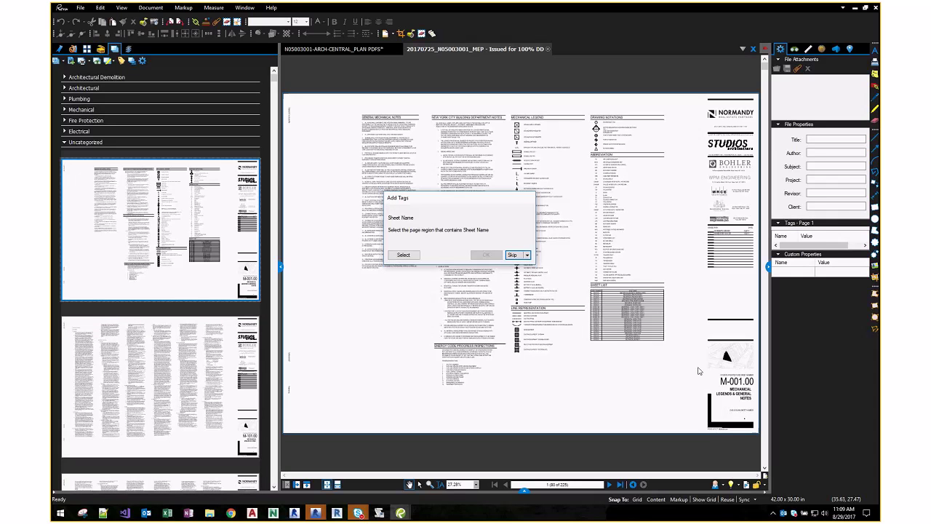
# - Capture the Sheet Name tag by outlining the sheet name in the title block
pyautogui.click(403, 254)
pyautogui.scroll(1, 728, 397)
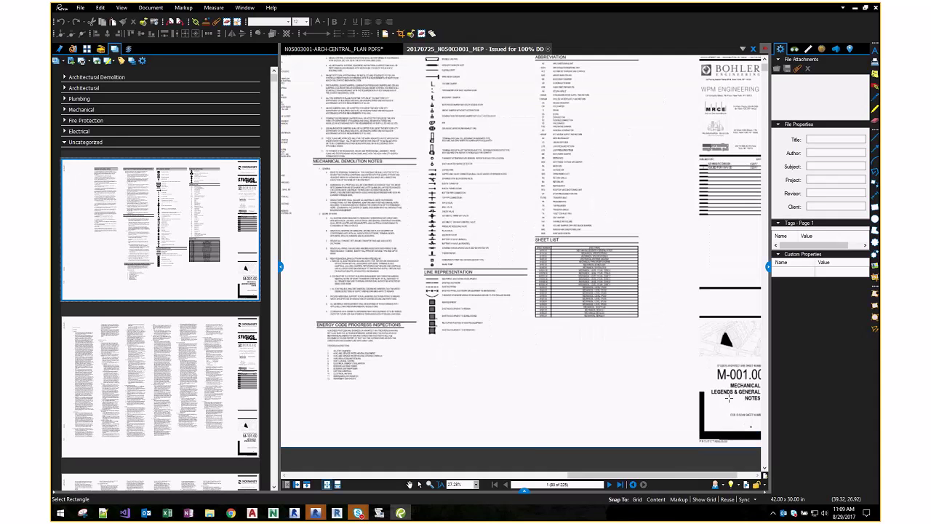
pyautogui.scroll(4, 728, 397)
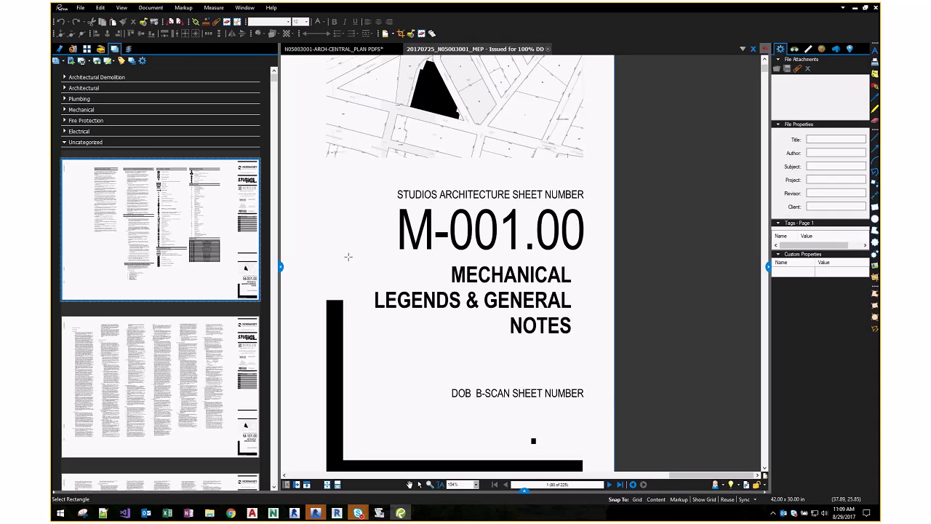
pyautogui.moveTo(349, 256); pyautogui.dragTo(591, 197)
pyautogui.click(492, 283)
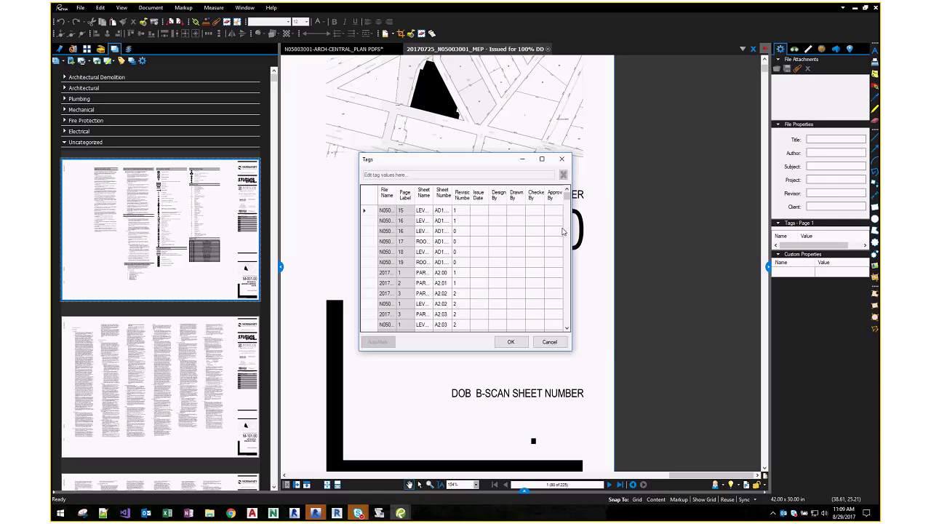
# - Enlarge and reposition the Tags table, then scroll through the MEP sheet names
pyautogui.moveTo(572, 231); pyautogui.dragTo(717, 231)
pyautogui.moveTo(544, 162); pyautogui.dragTo(515, 87)
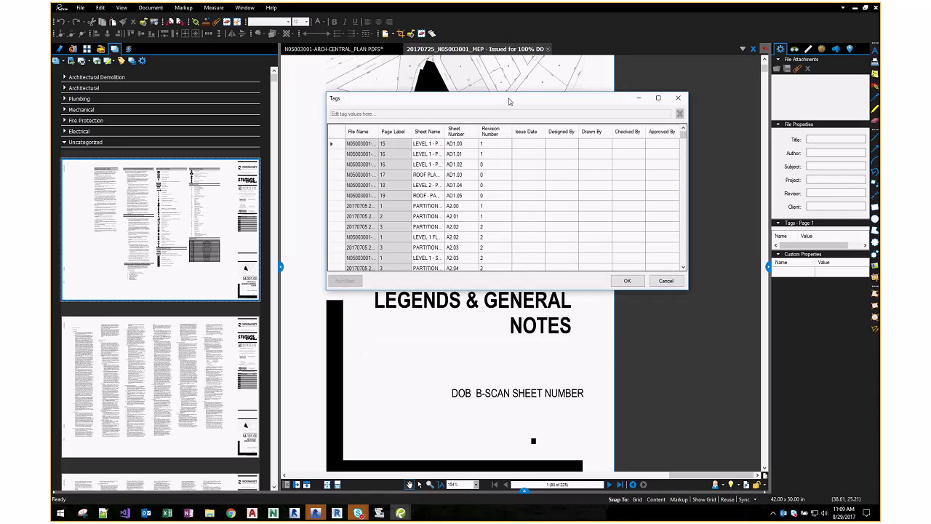
pyautogui.moveTo(683, 135); pyautogui.dragTo(683, 186)
pyautogui.scroll(-2, 502, 167)
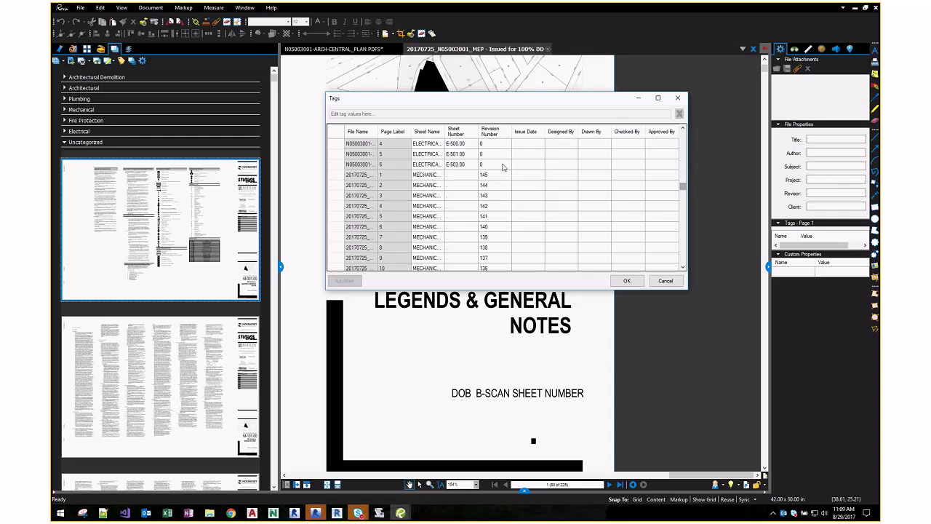
pyautogui.scroll(-15, 480, 178)
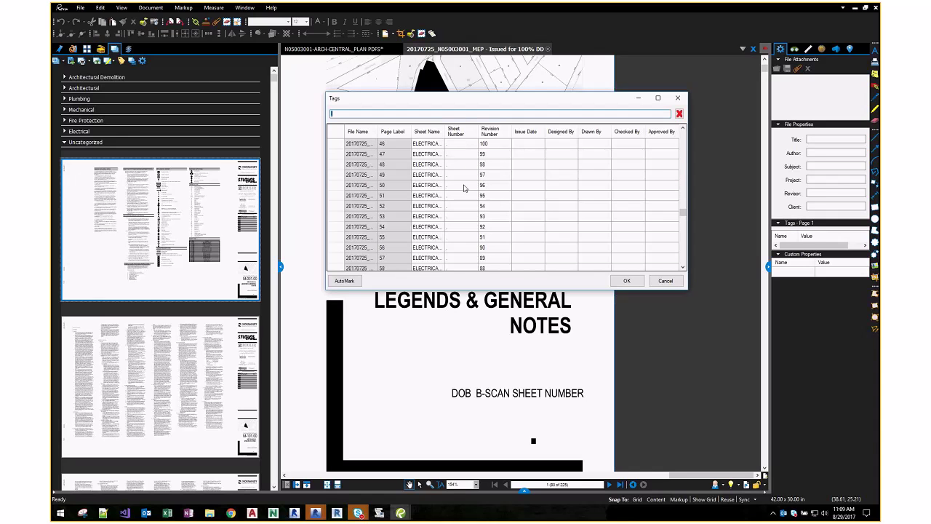
pyautogui.scroll(-20, 464, 188)
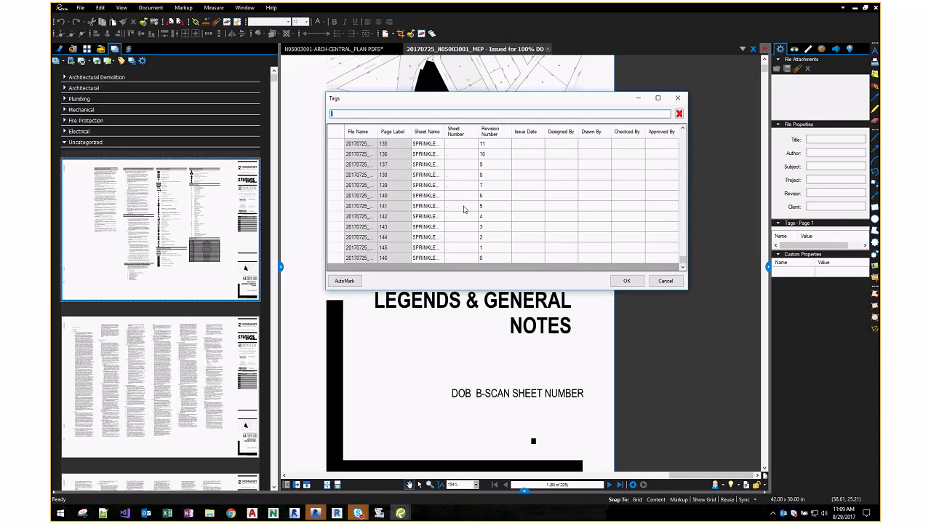
# - AutoMark the Sheet Number column from the title-block region holding SP/SD-902.00
pyautogui.click(455, 131)
pyautogui.click(344, 281)
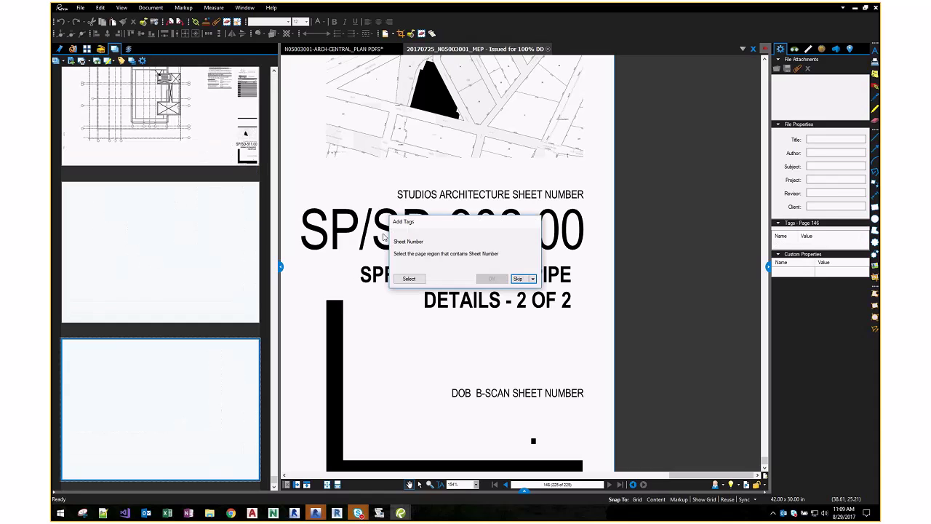
pyautogui.click(407, 277)
pyautogui.moveTo(286, 196); pyautogui.dragTo(608, 266)
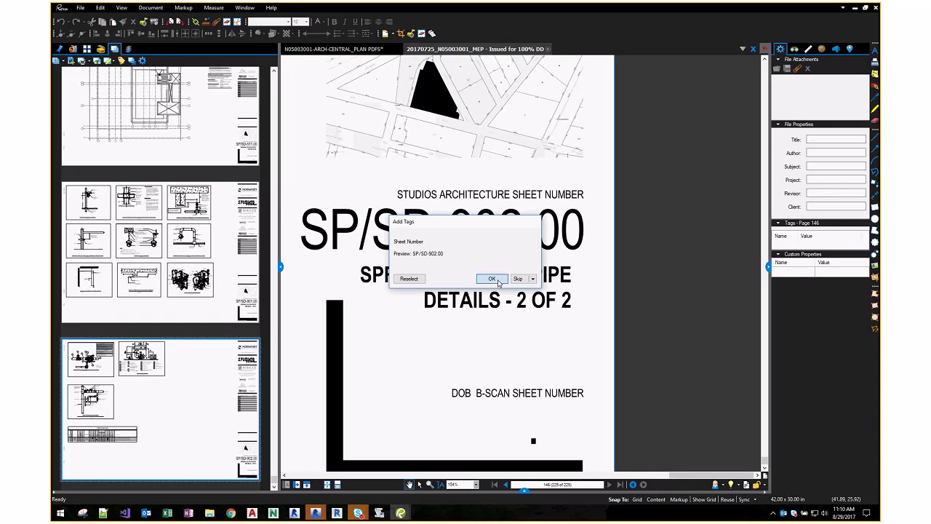
pyautogui.click(492, 279)
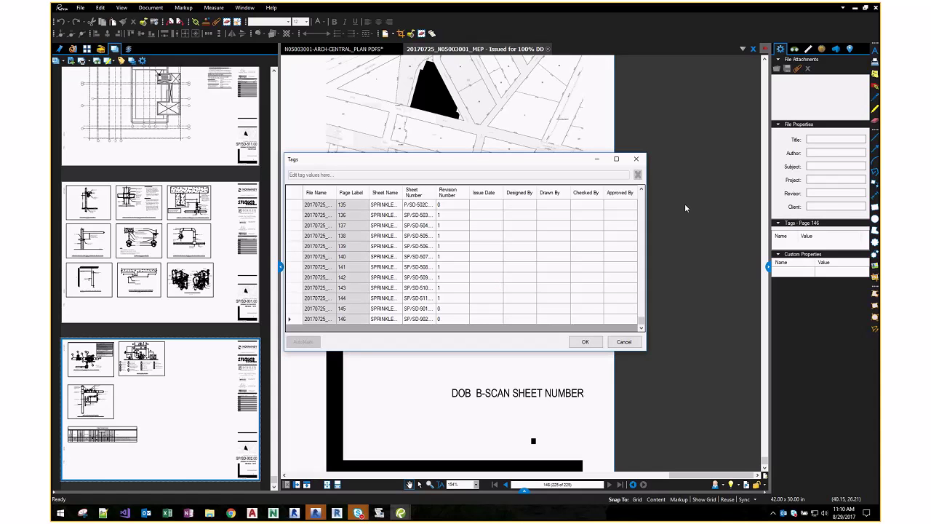
# - Widen the Sheet Name column and review the filled-in MEP sheet numbers
pyautogui.scroll(3, 528, 310)
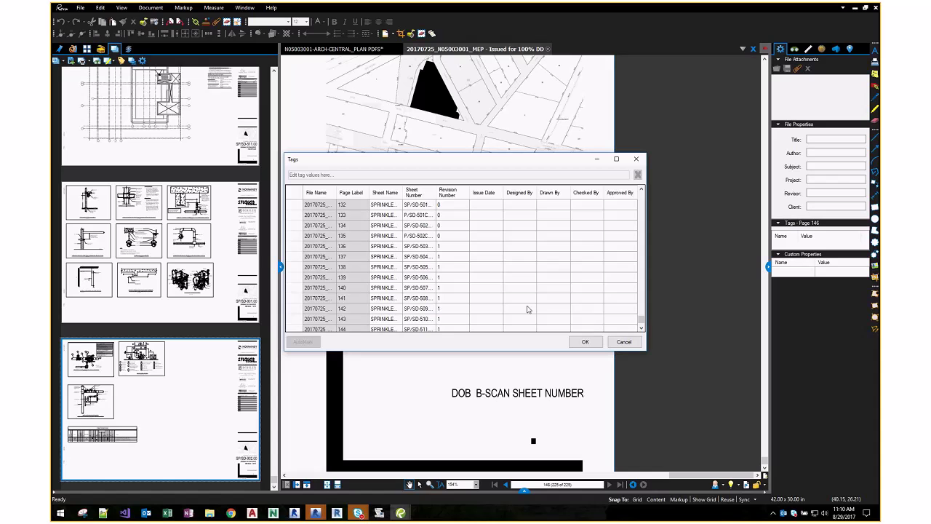
pyautogui.scroll(1, 528, 310)
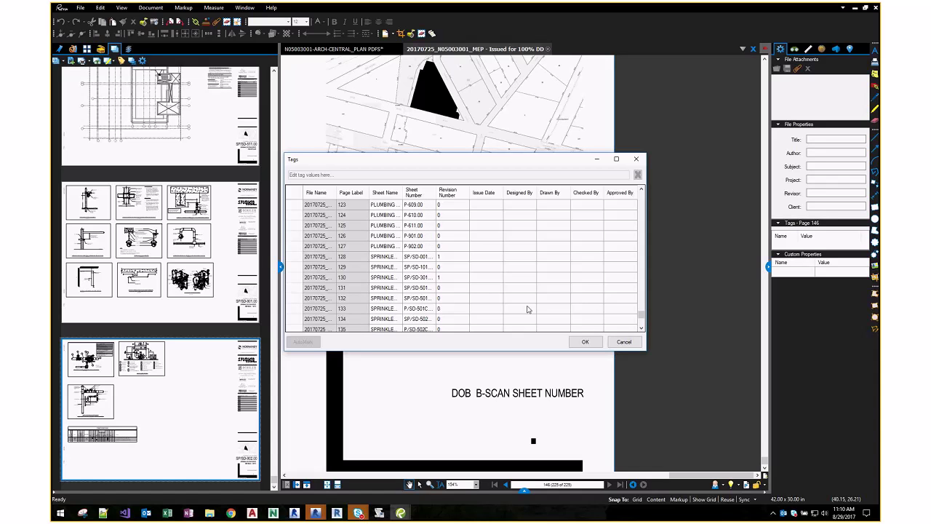
pyautogui.scroll(3, 528, 309)
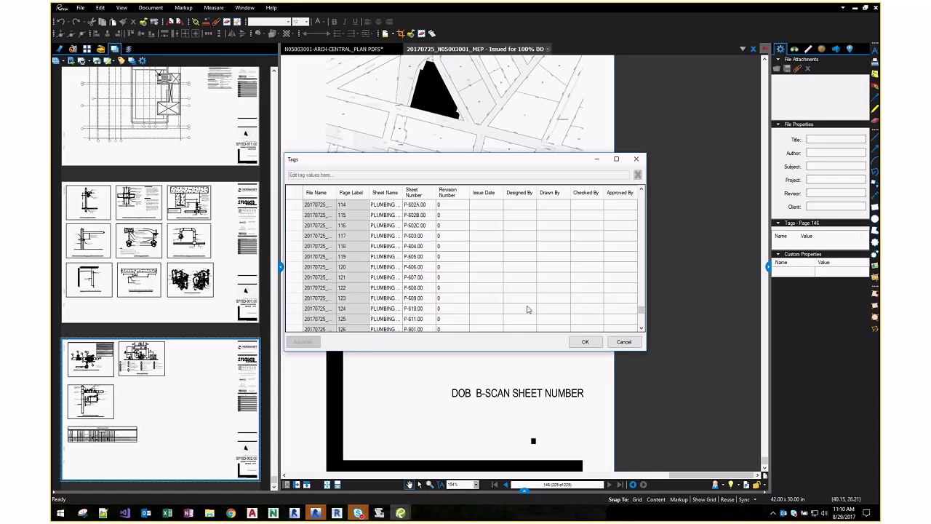
pyautogui.moveTo(402, 192); pyautogui.dragTo(456, 192)
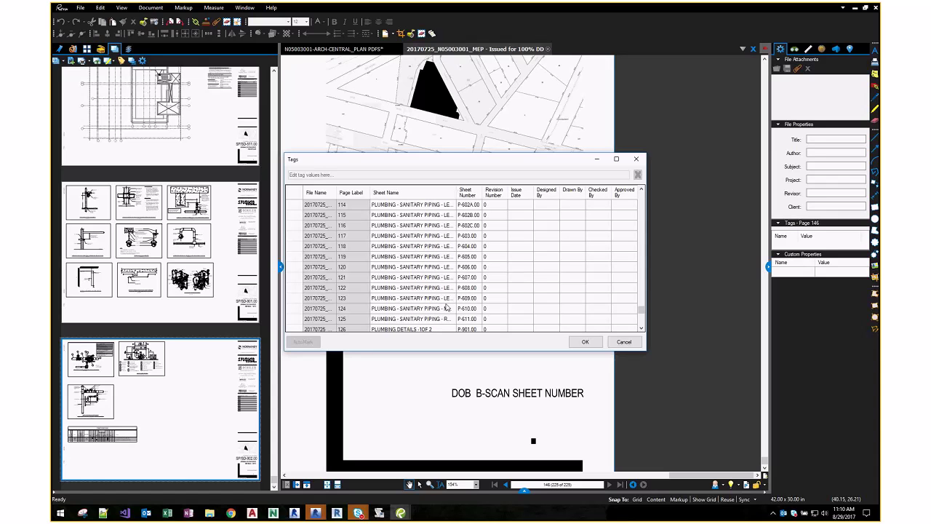
pyautogui.scroll(10, 446, 311)
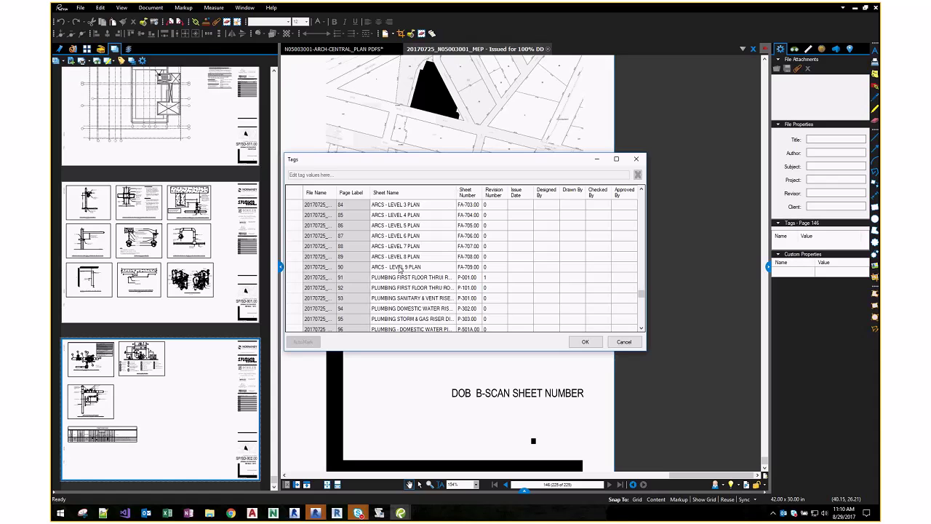
pyautogui.scroll(19, 399, 269)
pyautogui.scroll(20, 398, 270)
pyautogui.scroll(-10, 400, 271)
# - Accept the sheet tags and replace the 72 matched pages with their revisions, copying markups
pyautogui.click(598, 342)
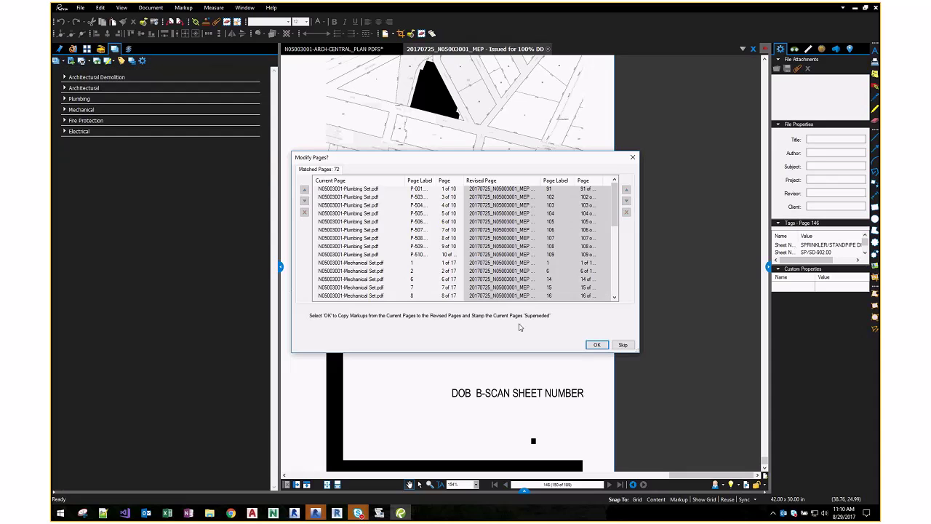
pyautogui.moveTo(614, 225); pyautogui.dragTo(615, 246)
pyautogui.click(596, 345)
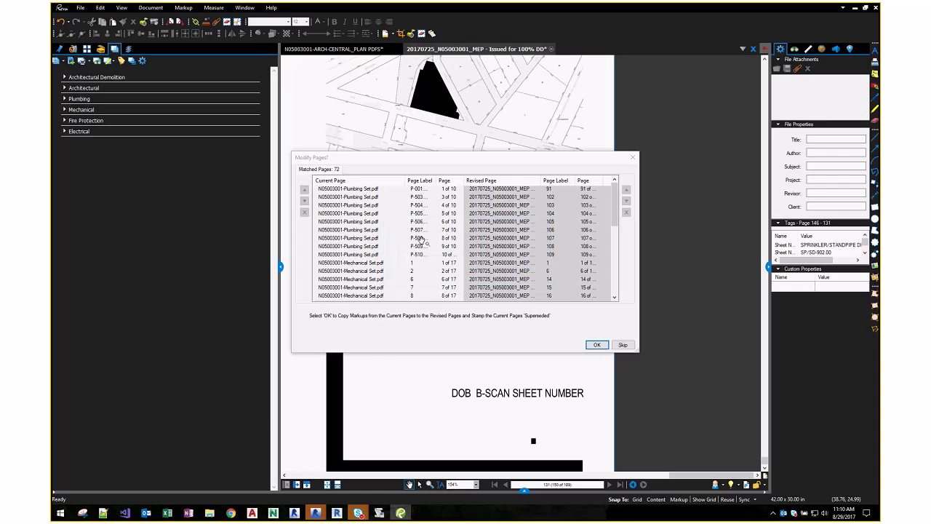
# - Show sheet E-001.00 Electrical Legends & General Notes, browse the Electrical thumbnails, then collapse Electrical
pyautogui.click(64, 132)
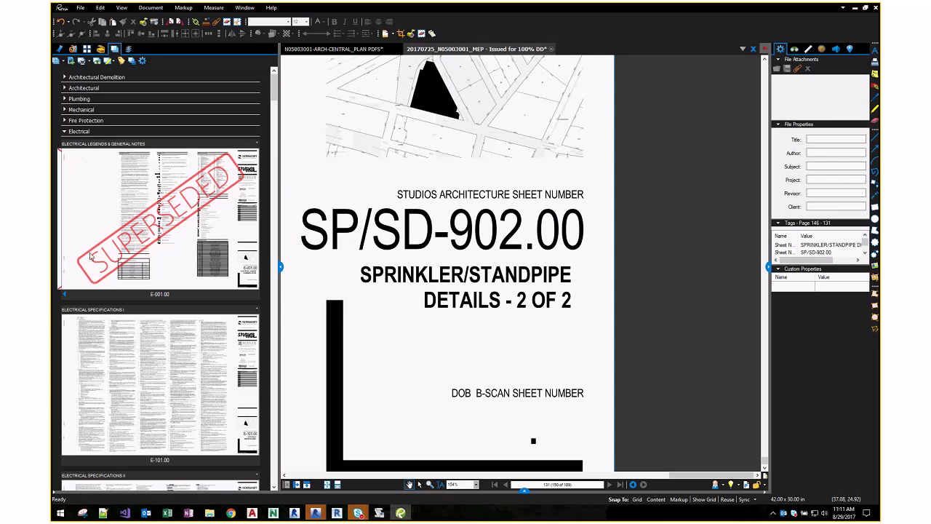
pyautogui.click(65, 295)
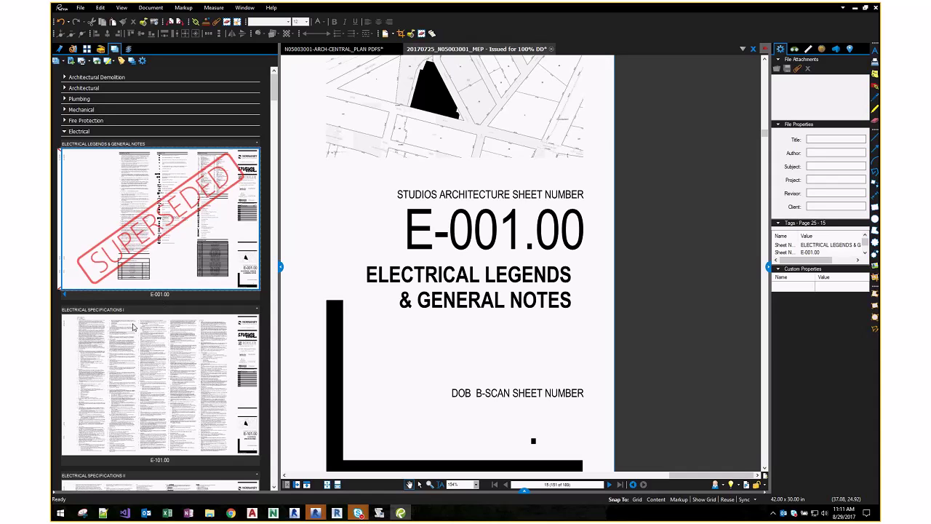
pyautogui.scroll(-5, 116, 324)
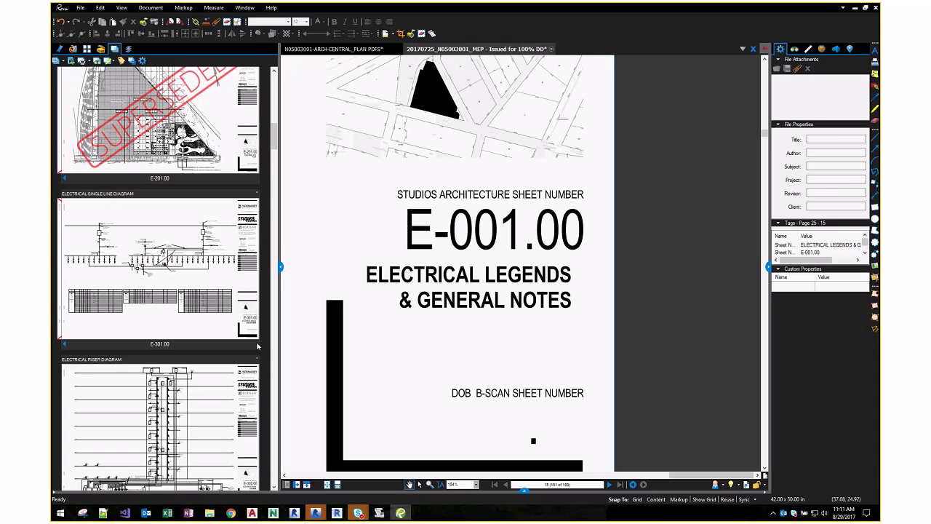
pyautogui.click(97, 62)
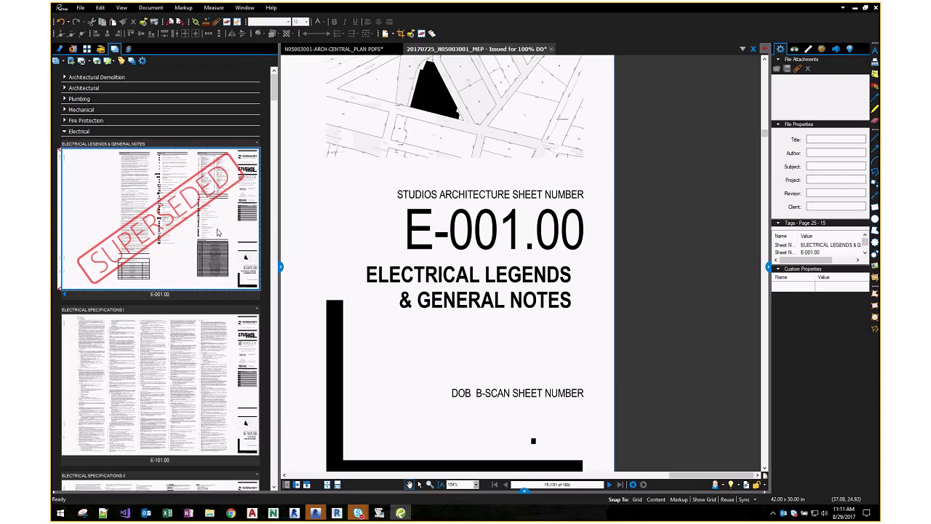
pyautogui.click(63, 133)
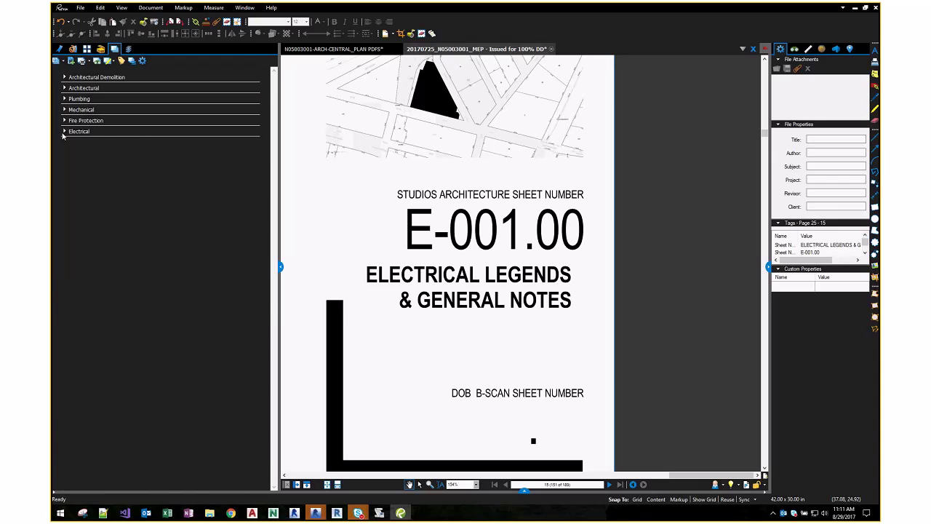
# - Try Print Previous Revisions, cancel Batch Print, and reselect E-001.00 in the Electrical group
pyautogui.click(89, 61)
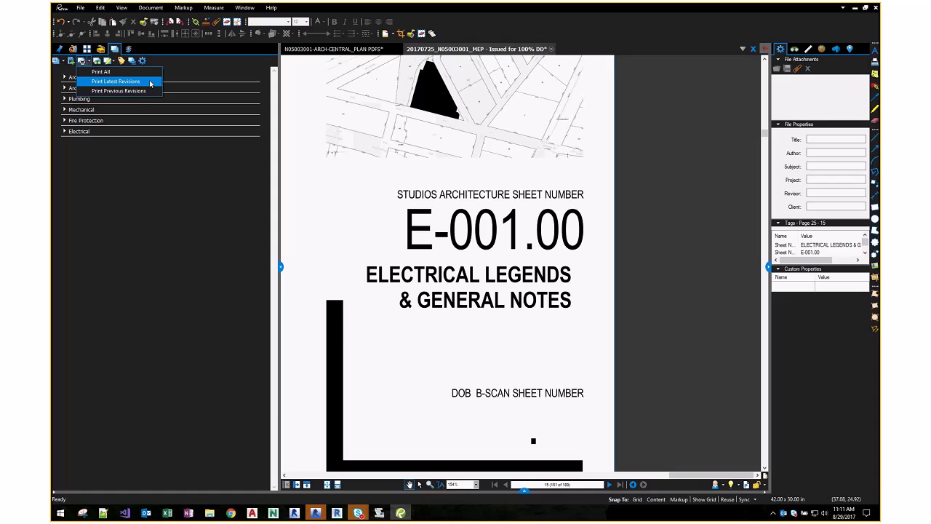
pyautogui.click(100, 91)
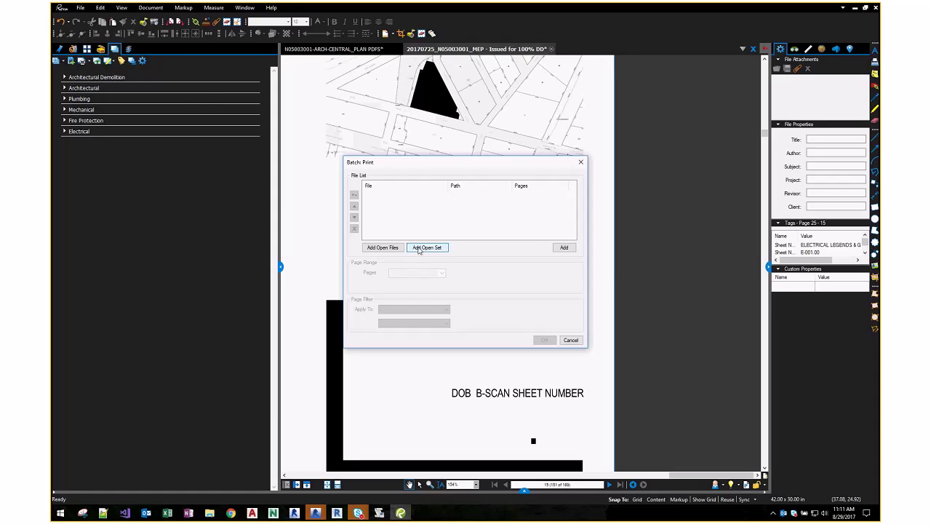
pyautogui.moveTo(403, 165); pyautogui.dragTo(354, 159)
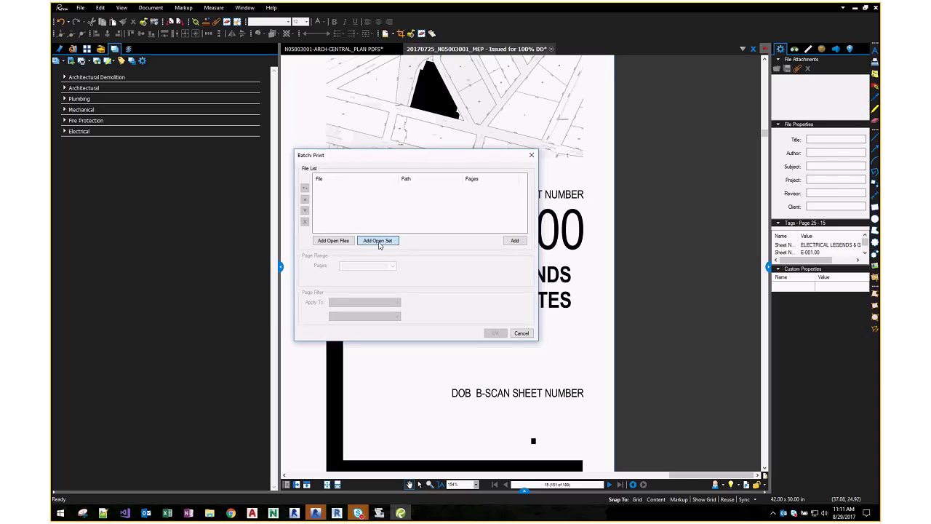
pyautogui.click(522, 333)
pyautogui.click(77, 131)
pyautogui.click(125, 168)
# - Save the sheet set as N05003001.bex in the DWGs\z-Sheet set folder
pyautogui.click(88, 61)
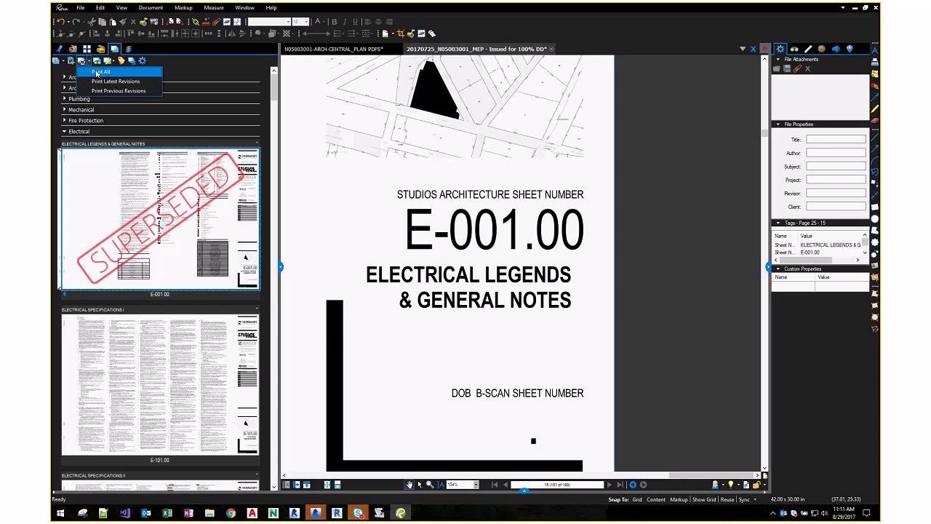
pyautogui.click(57, 62)
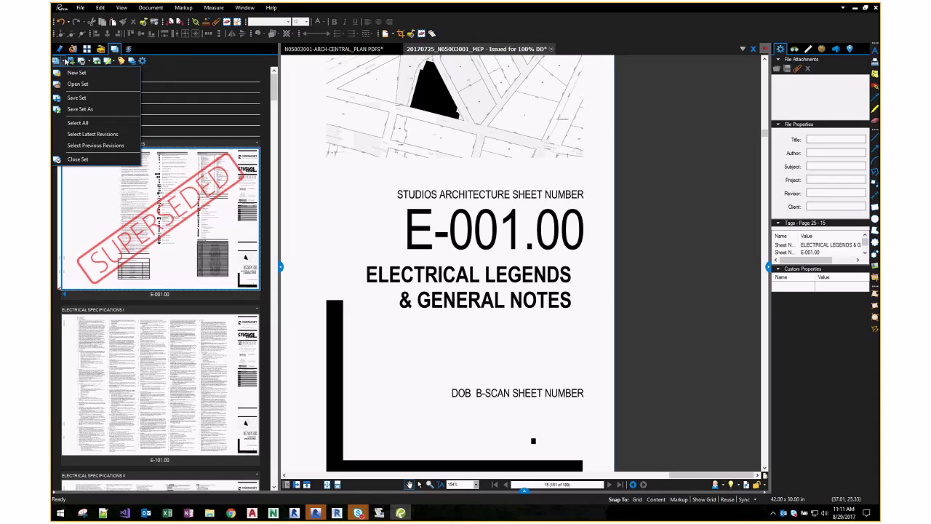
pyautogui.click(78, 108)
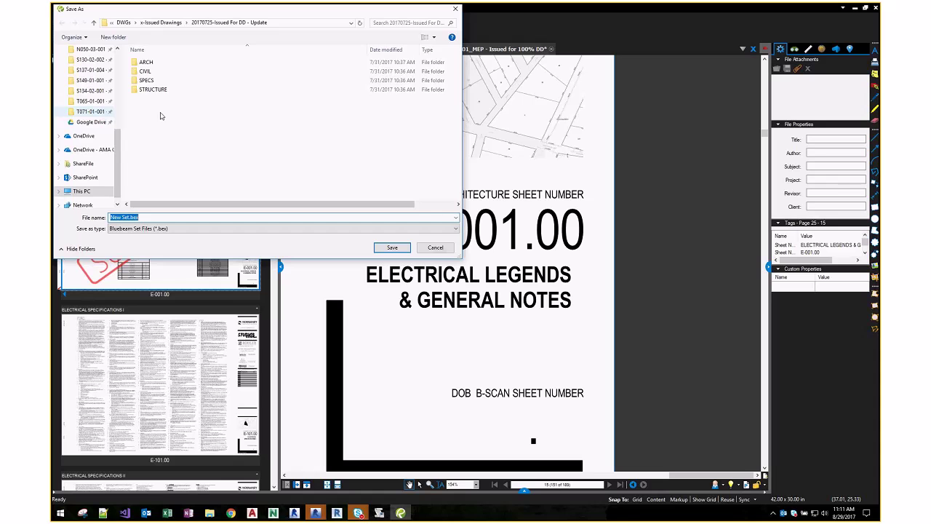
pyautogui.click(162, 23)
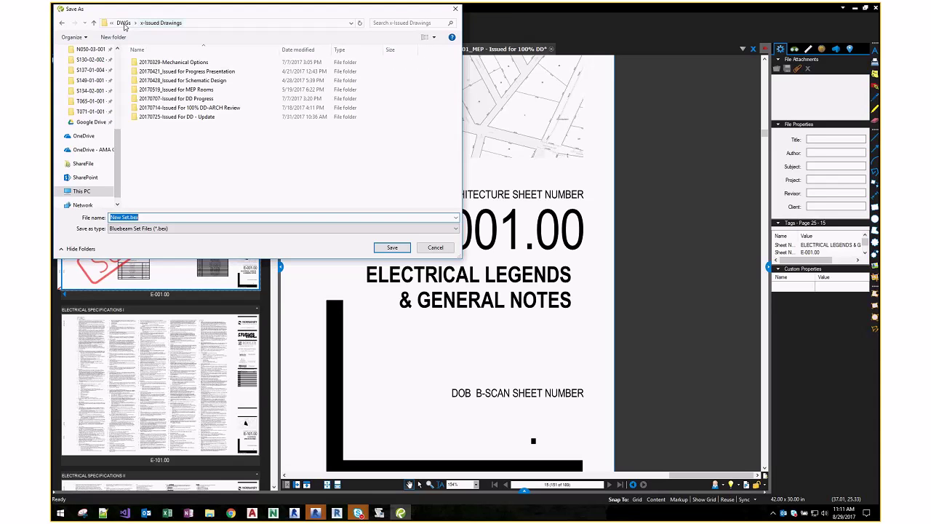
pyautogui.click(124, 24)
pyautogui.doubleClick(156, 182)
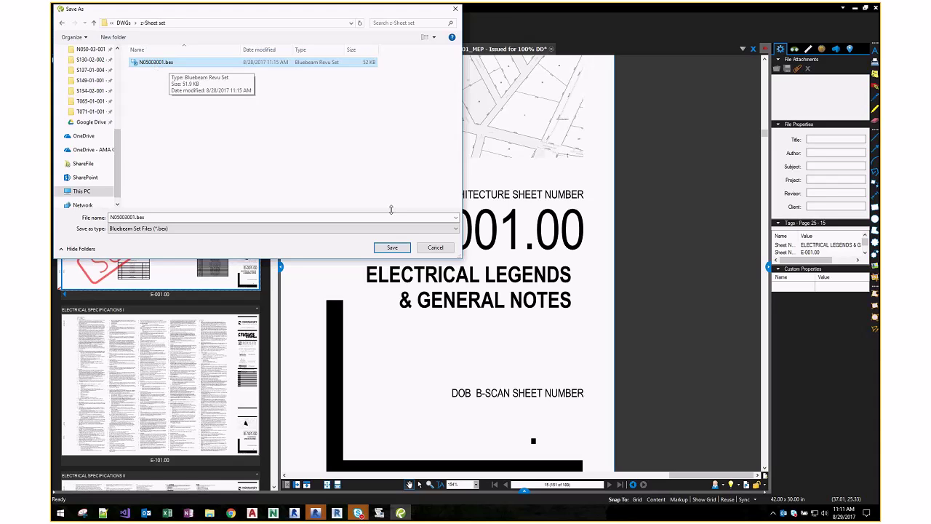
pyautogui.click(391, 247)
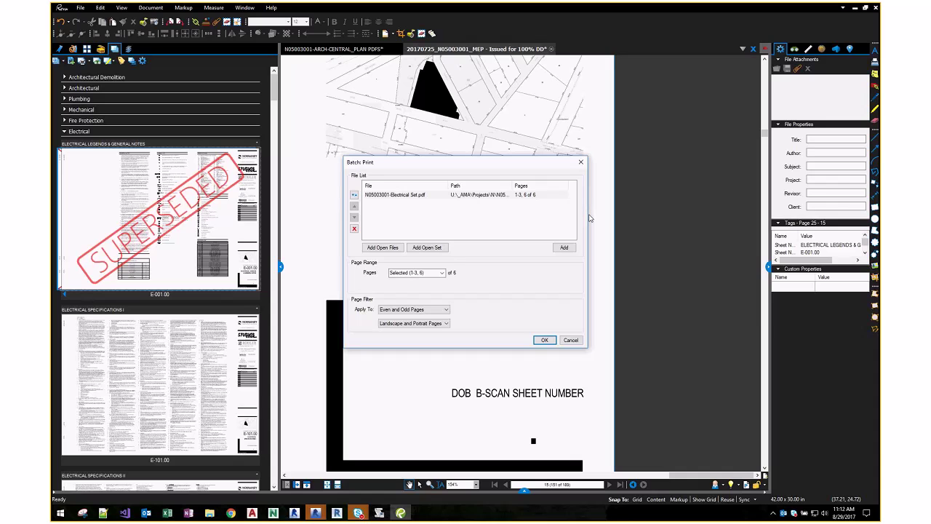
# - Widen the Path column to read the Electrical Set PDF's full path, then cancel Batch Print
pyautogui.click(427, 248)
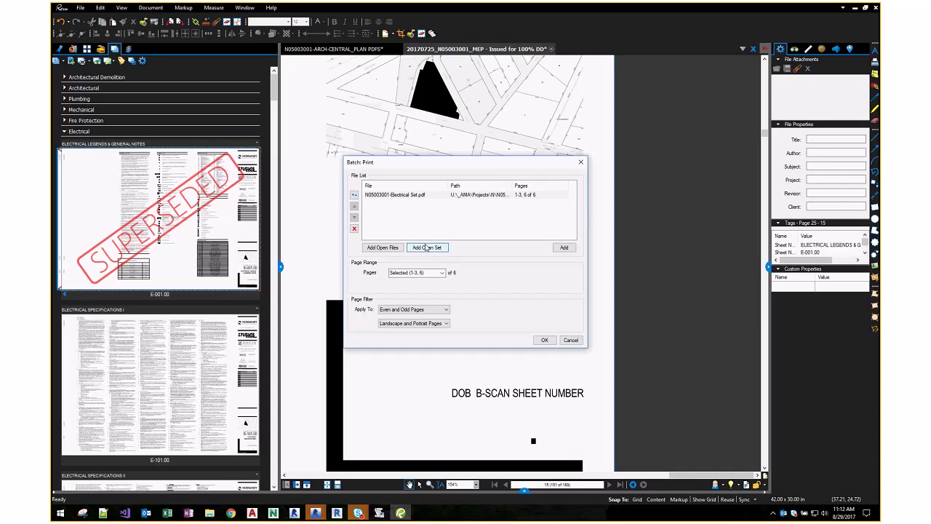
pyautogui.moveTo(514, 186); pyautogui.dragTo(648, 187)
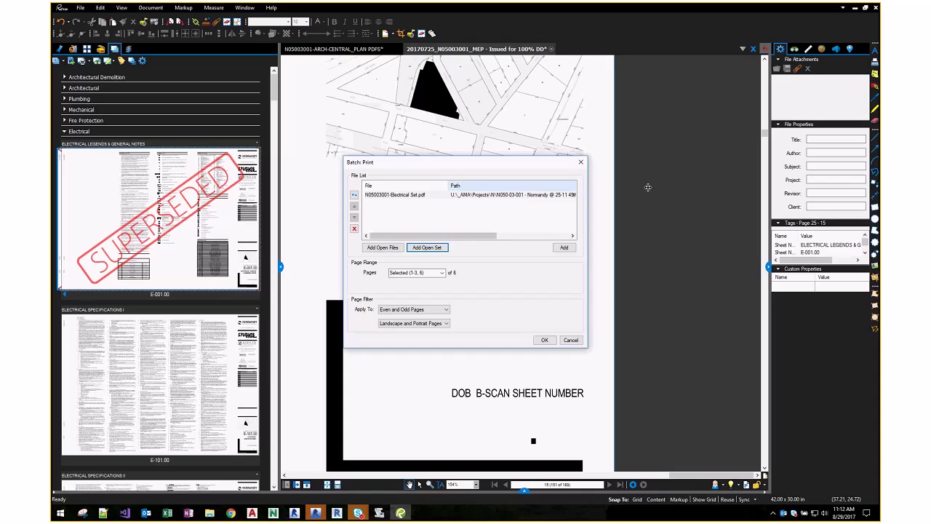
pyautogui.click(465, 195)
pyautogui.moveTo(415, 236); pyautogui.dragTo(509, 235)
pyautogui.moveTo(519, 186); pyautogui.dragTo(648, 177)
pyautogui.moveTo(486, 236); pyautogui.dragTo(532, 234)
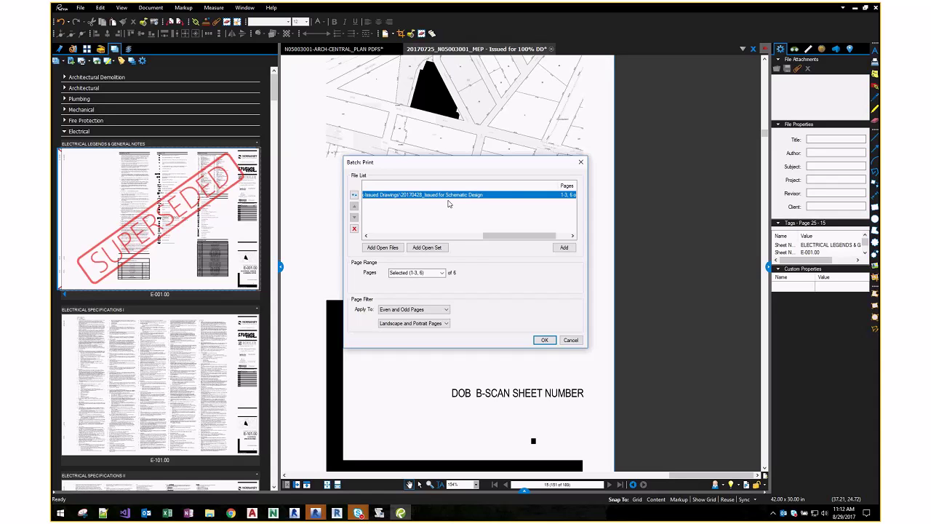
pyautogui.press('Escape')
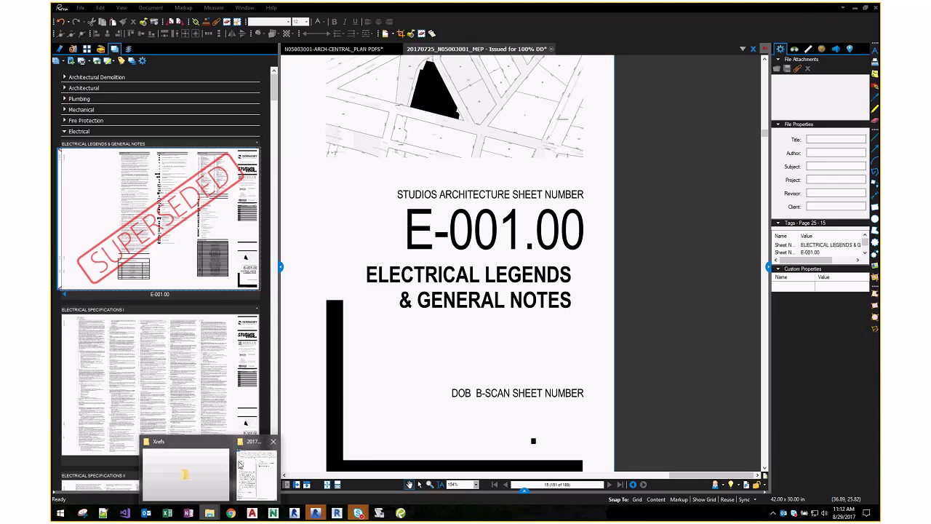
pyautogui.moveTo(247, 465)
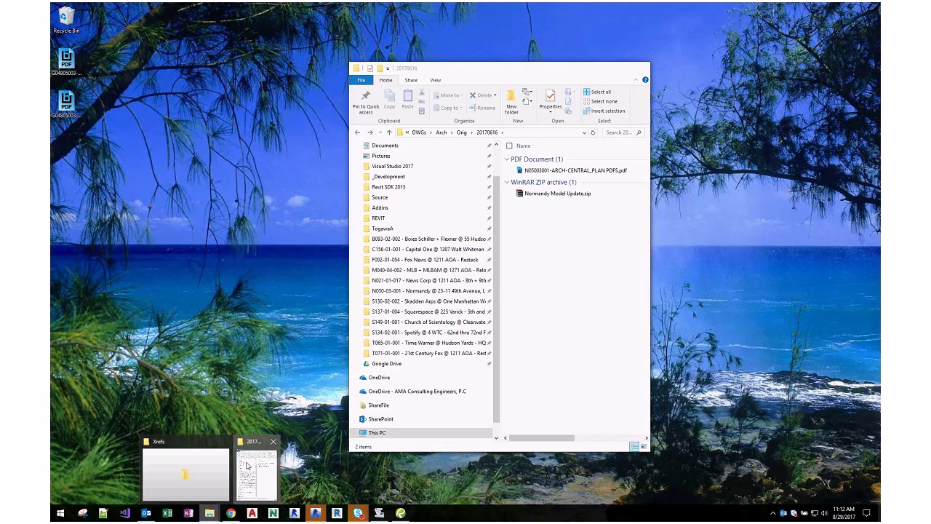
pyautogui.click(246, 465)
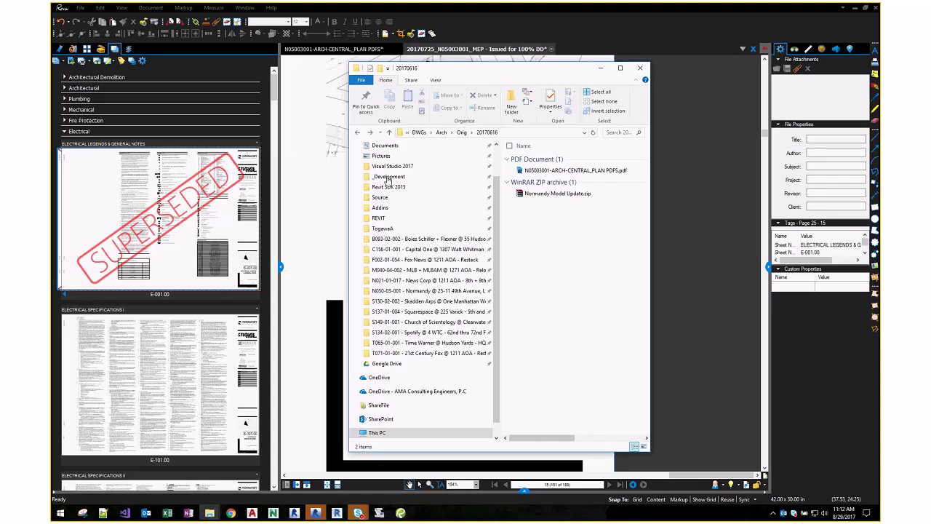
pyautogui.click(64, 132)
# - Overlay the E-201.00 Electrical Site Plan with its other revision
pyautogui.click(64, 132)
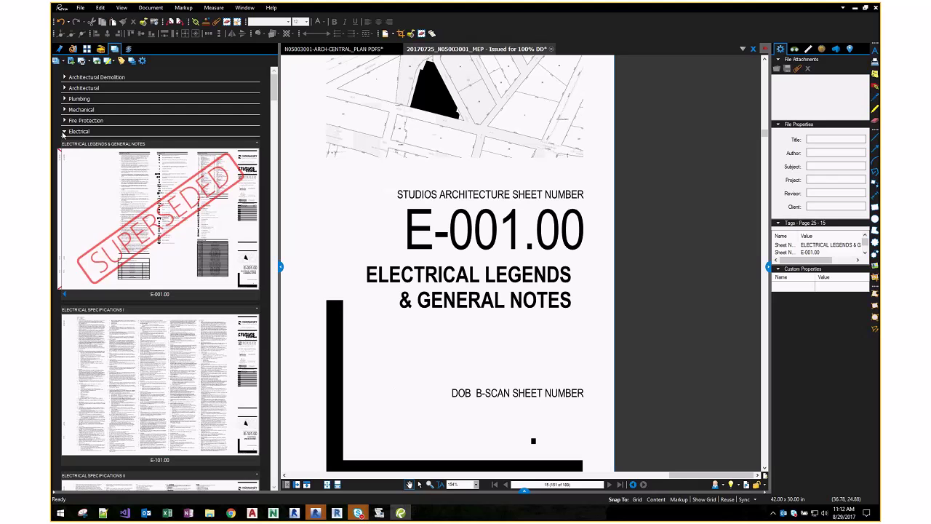
pyautogui.scroll(-3, 137, 213)
pyautogui.scroll(-10, 136, 213)
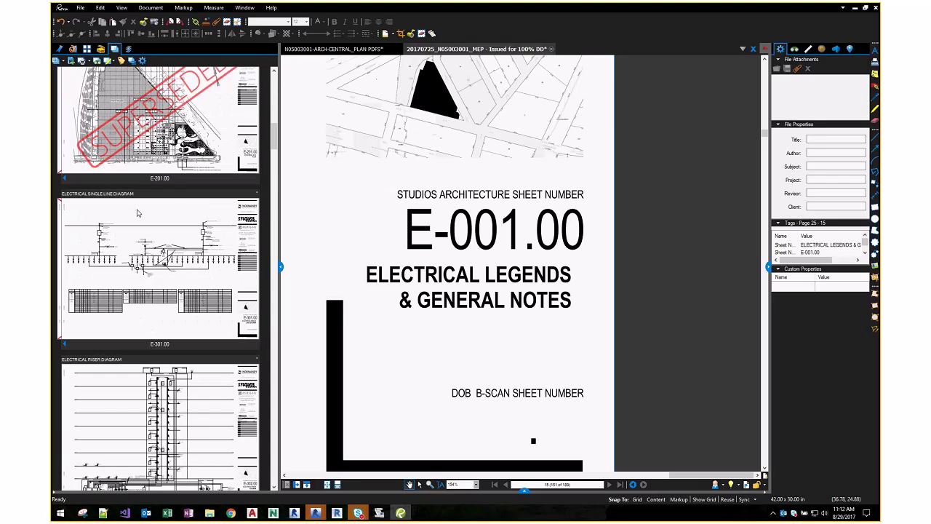
pyautogui.scroll(3, 137, 211)
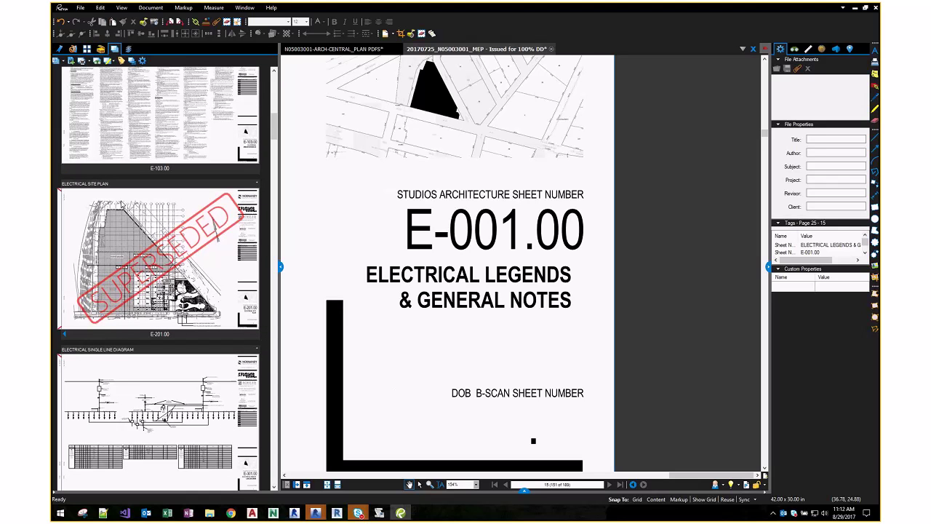
pyautogui.rightClick(117, 206)
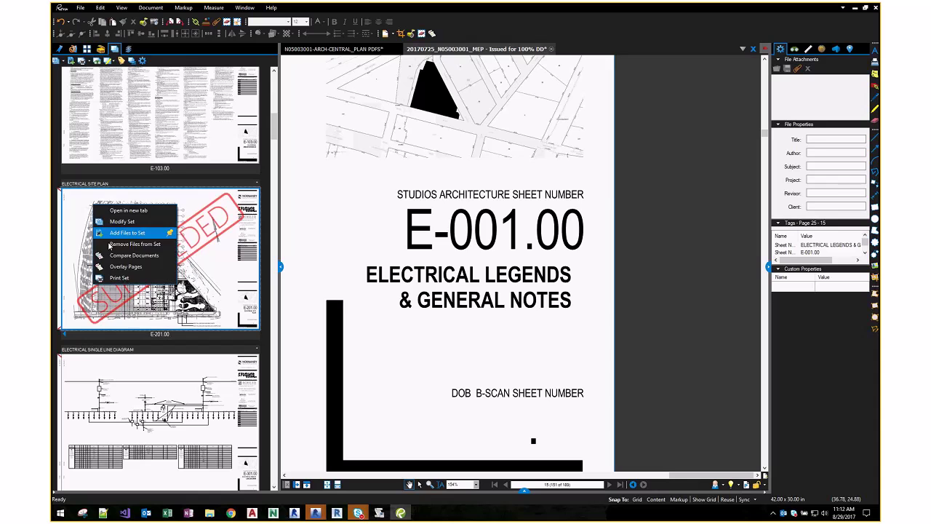
pyautogui.click(113, 268)
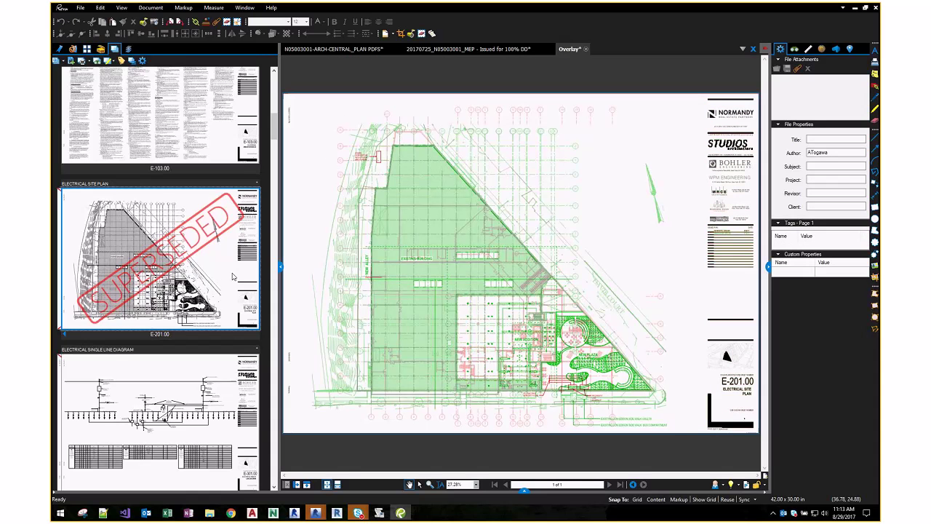
# - Zoom into the E-201.00 overlay, then close it without saving
pyautogui.scroll(5, 603, 380)
pyautogui.scroll(4, 603, 380)
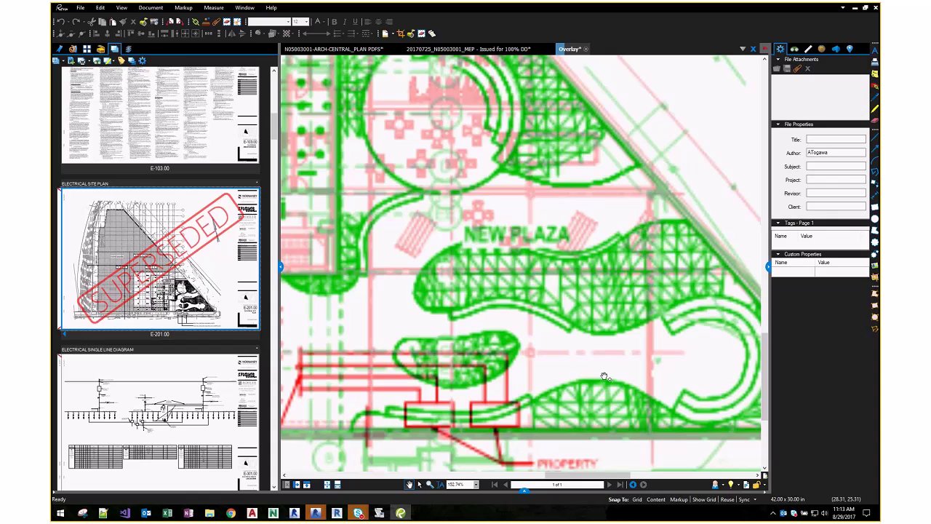
pyautogui.click(586, 49)
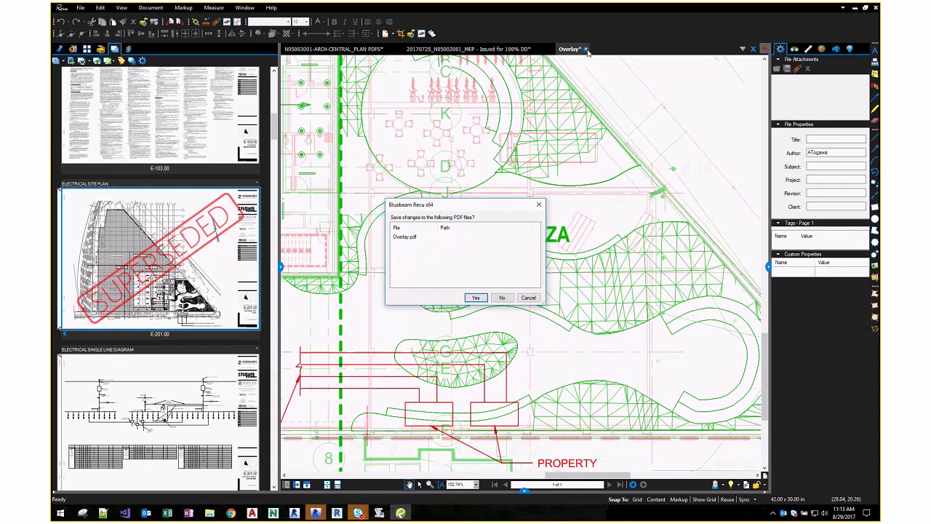
pyautogui.click(529, 297)
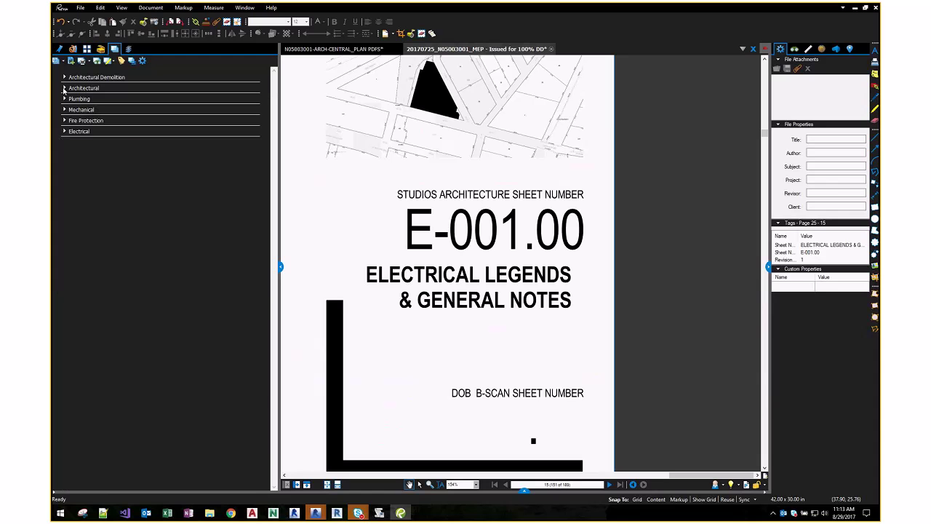
# - Overlay both revisions of the A2.04 Level 1 Sector 2 floor plan from Architectural
pyautogui.click(65, 88)
pyautogui.scroll(-5, 98, 209)
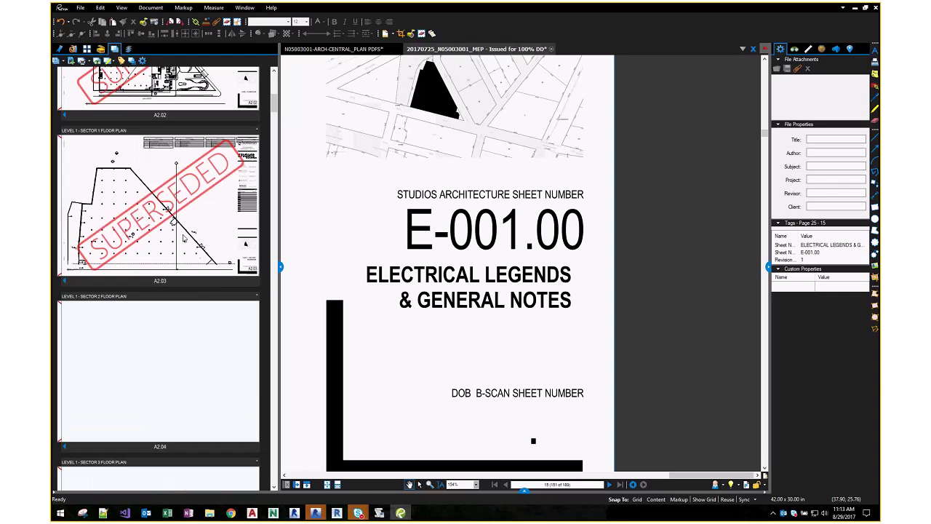
pyautogui.click(97, 178)
pyautogui.rightClick(97, 177)
pyautogui.click(111, 333)
pyautogui.rightClick(111, 333)
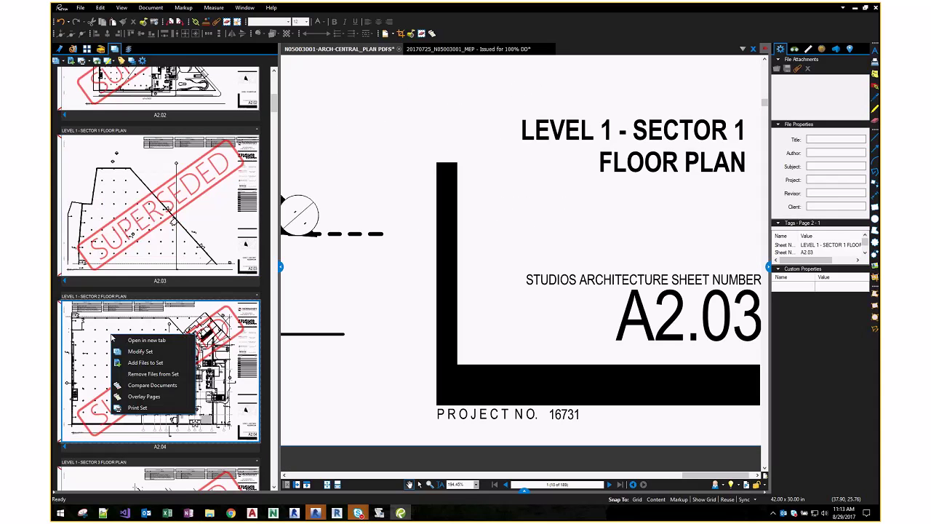
pyautogui.click(138, 396)
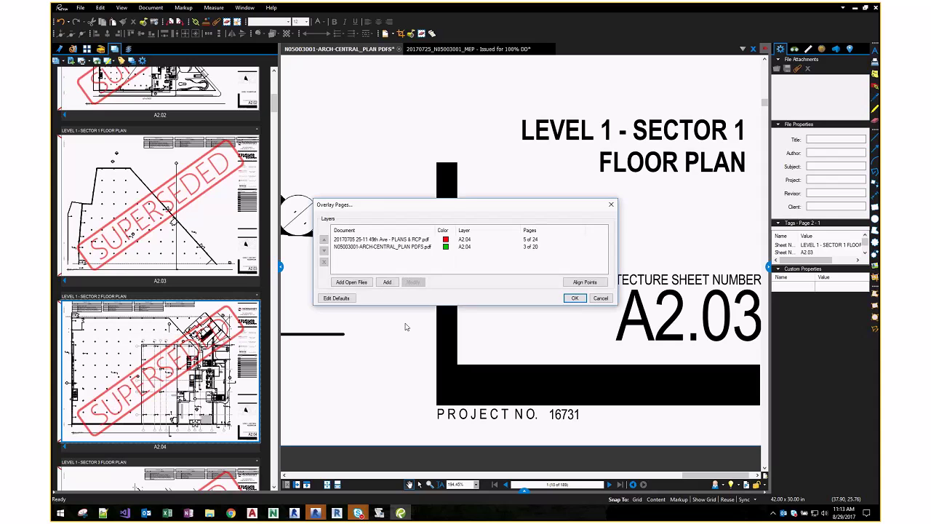
pyautogui.click(574, 298)
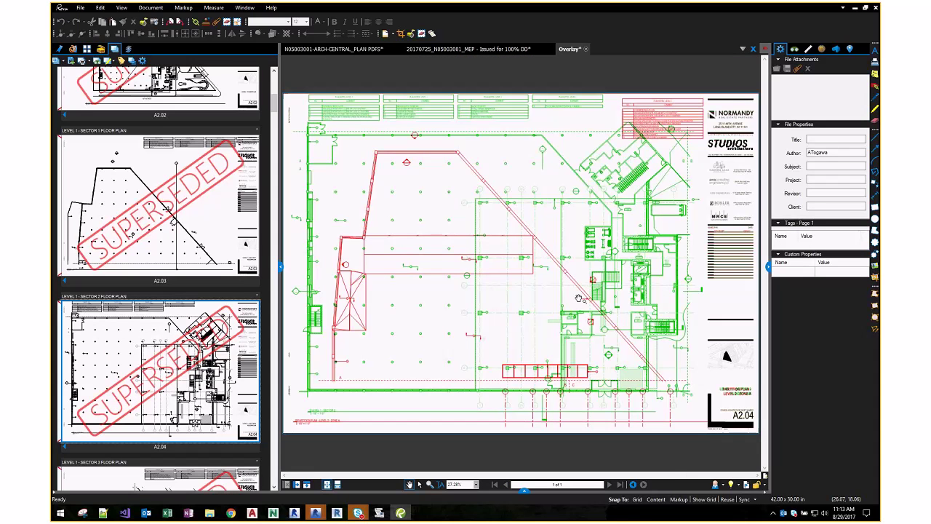
# - Close the A2.04 overlay without saving it
pyautogui.click(585, 49)
pyautogui.click(501, 298)
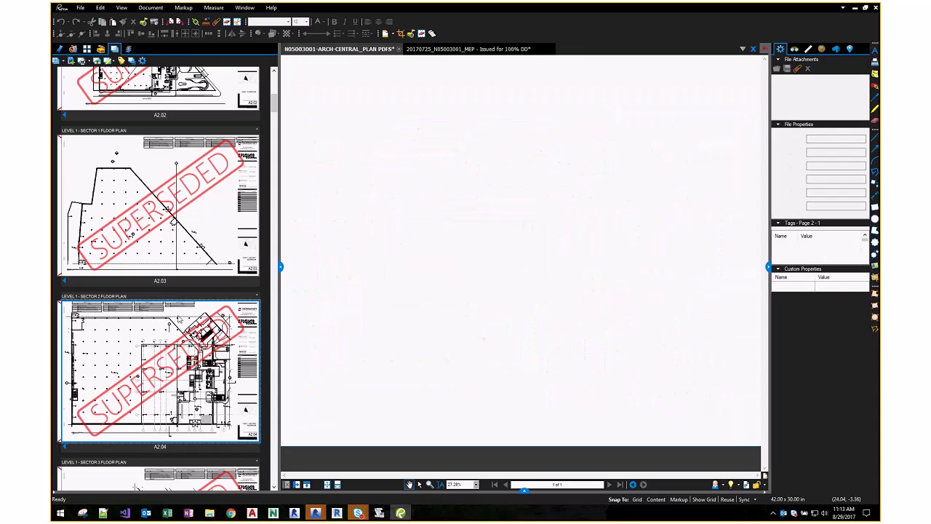
pyautogui.scroll(-4, 132, 325)
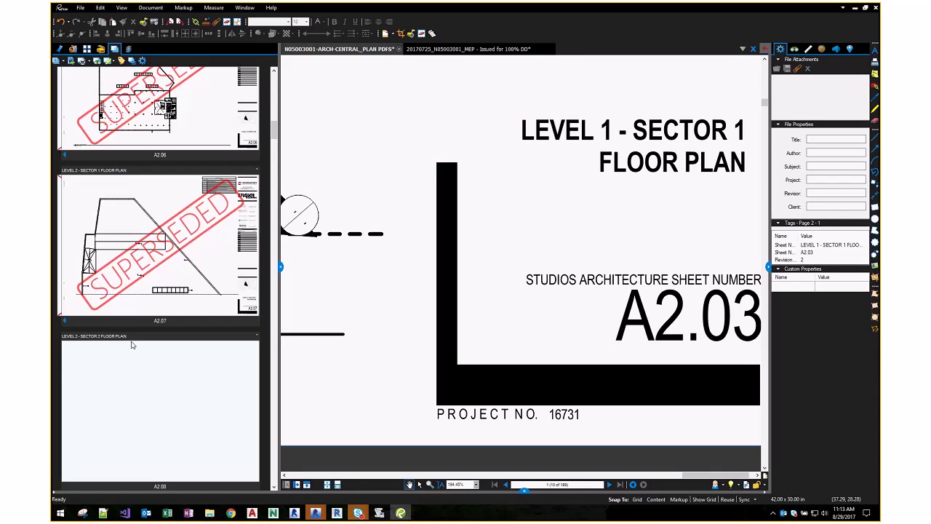
# - Switch A2.02 to its Partition Plan revision and open its PDF in a separate tab
pyautogui.rightClick(180, 224)
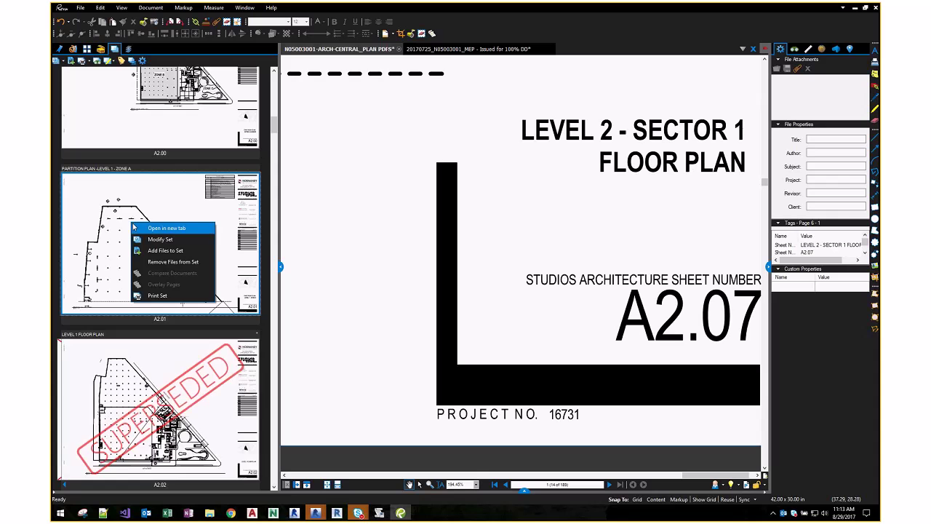
pyautogui.press('Escape')
pyautogui.click(64, 484)
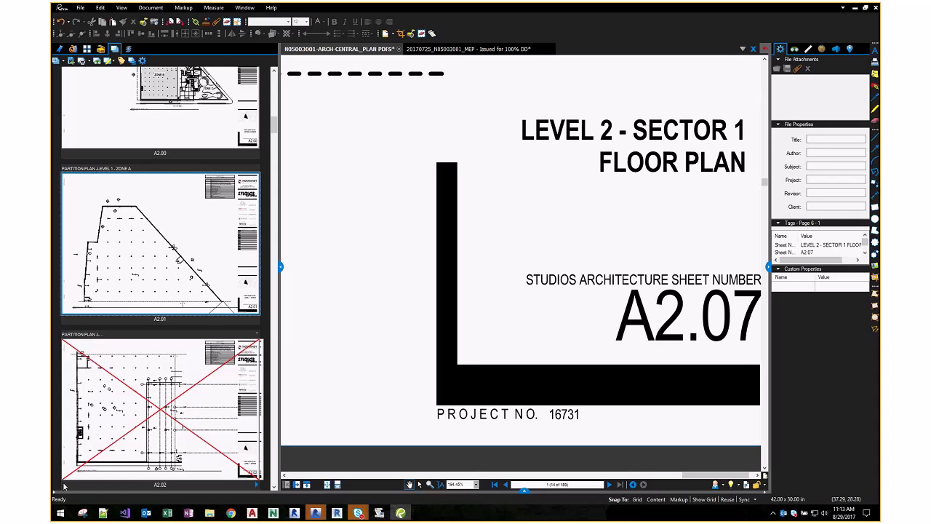
pyautogui.click(258, 485)
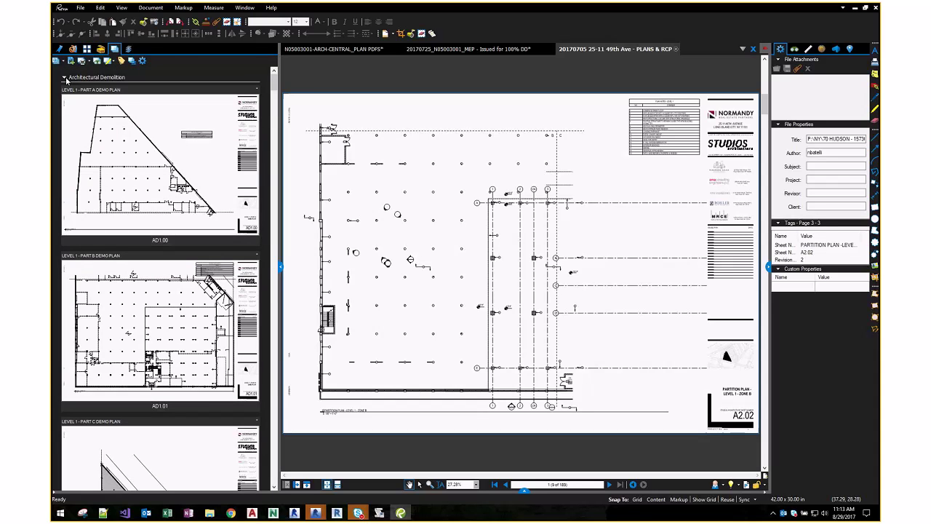
# - Collapse the Architectural and Architectural Demolition groups in the set
pyautogui.click(64, 77)
pyautogui.click(65, 88)
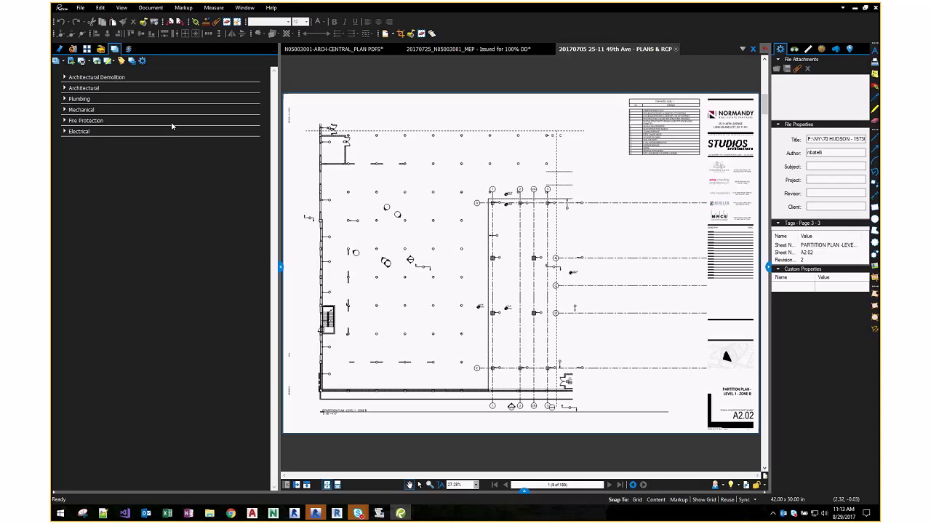
pyautogui.click(64, 77)
pyautogui.click(65, 78)
pyautogui.moveTo(210, 512)
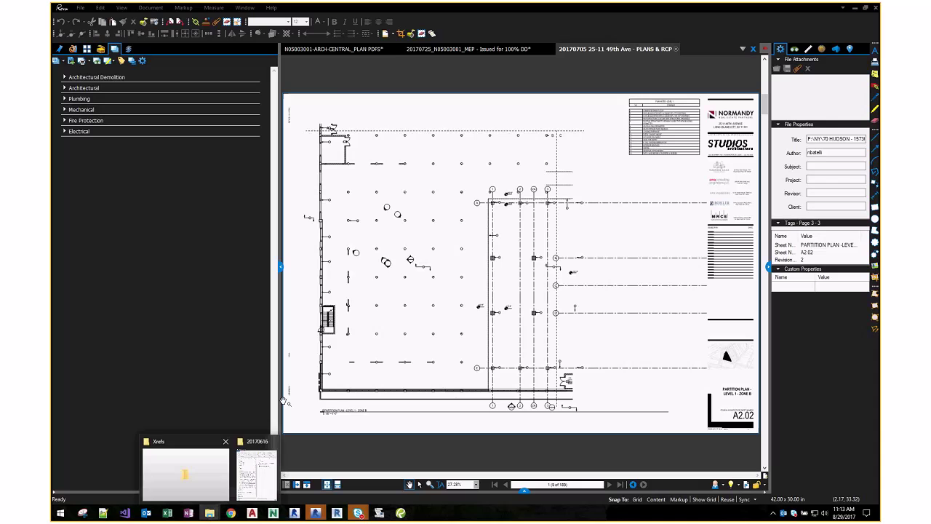
pyautogui.click(240, 436)
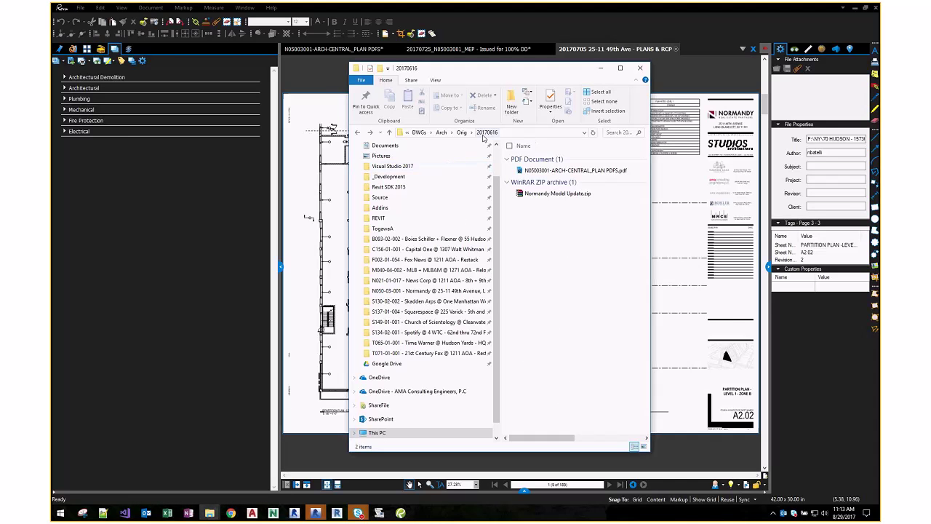
pyautogui.click(461, 133)
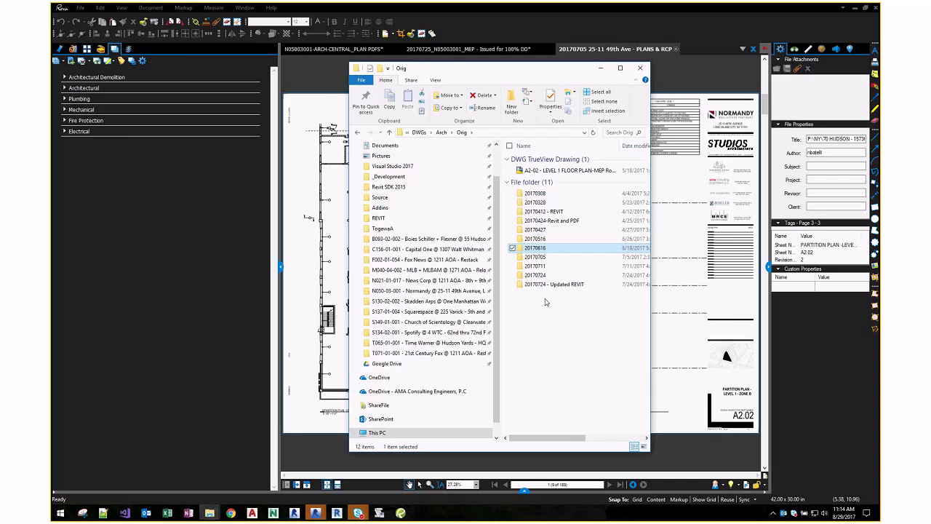
pyautogui.doubleClick(549, 284)
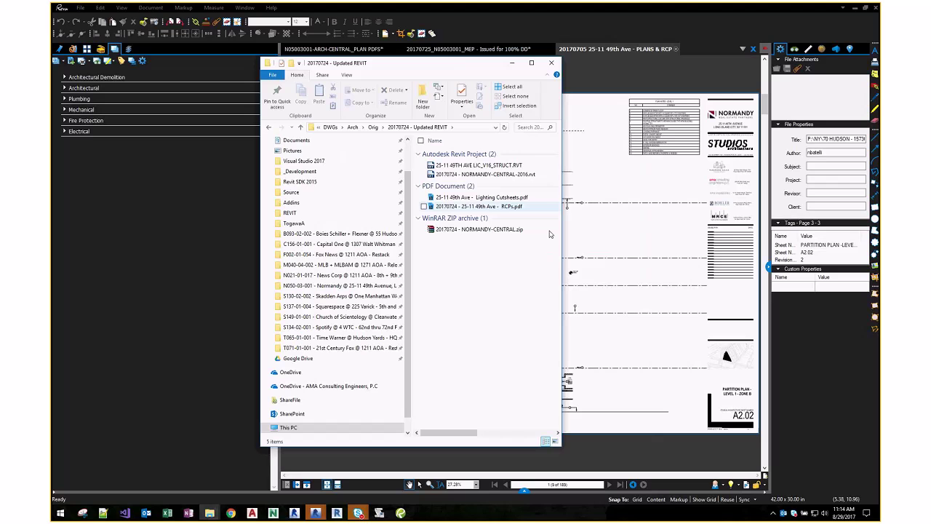
pyautogui.moveTo(560, 251); pyautogui.dragTo(644, 253)
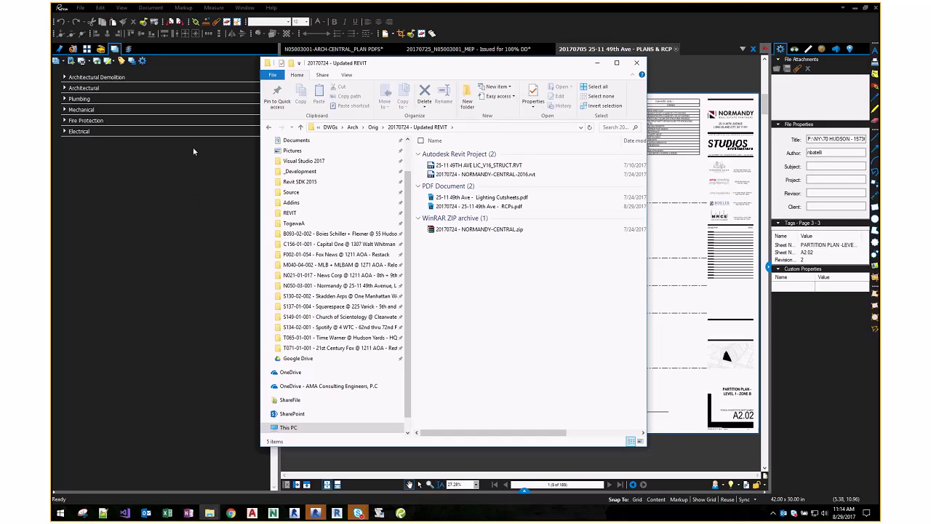
pyautogui.click(481, 210)
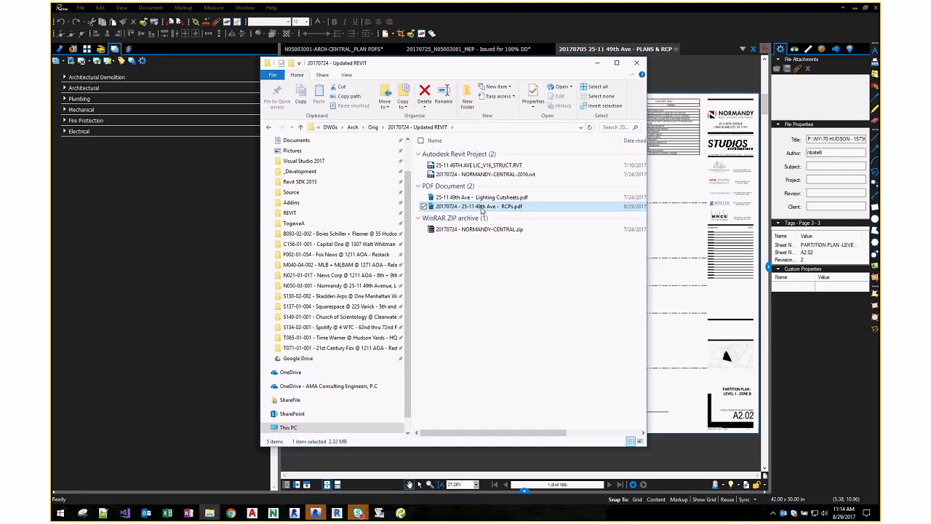
# - Expand the Architectural and Architectural Demolition groups in the Sets panel to review their sheets
pyautogui.click(82, 157)
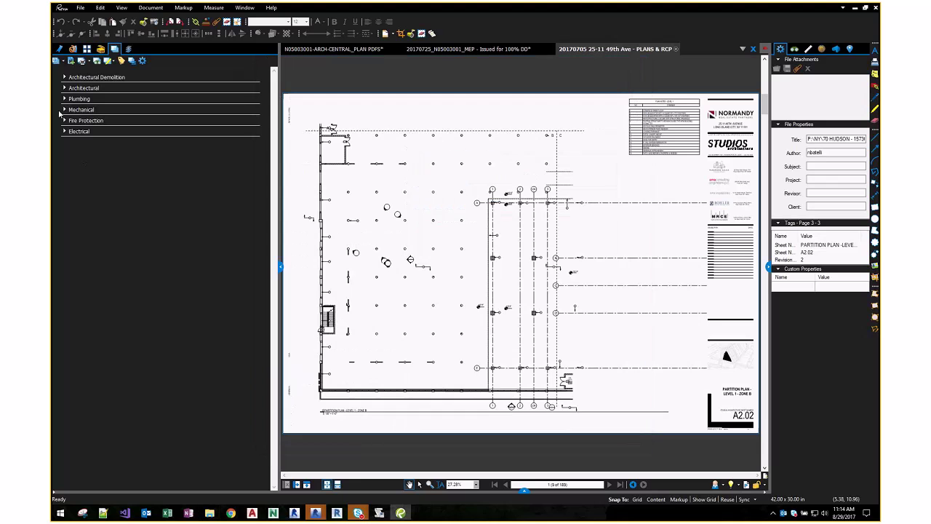
pyautogui.click(65, 88)
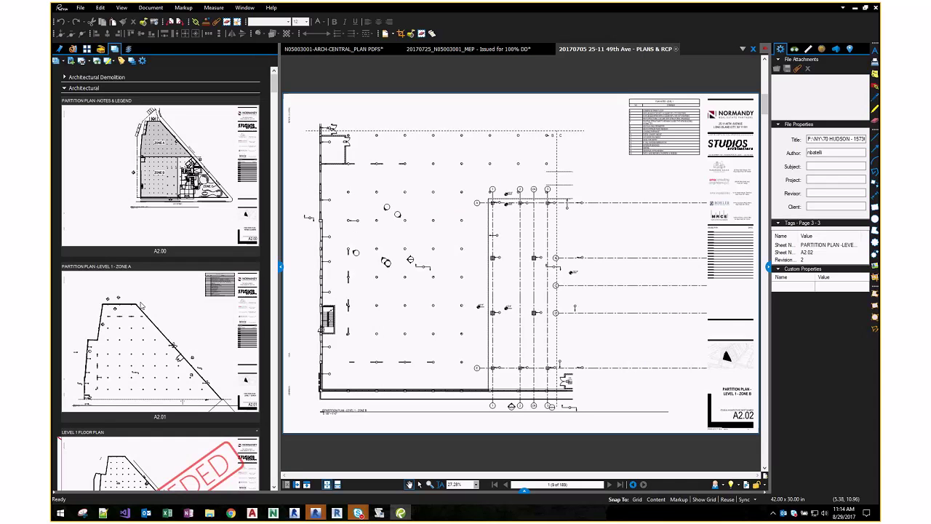
pyautogui.scroll(-10, 153, 240)
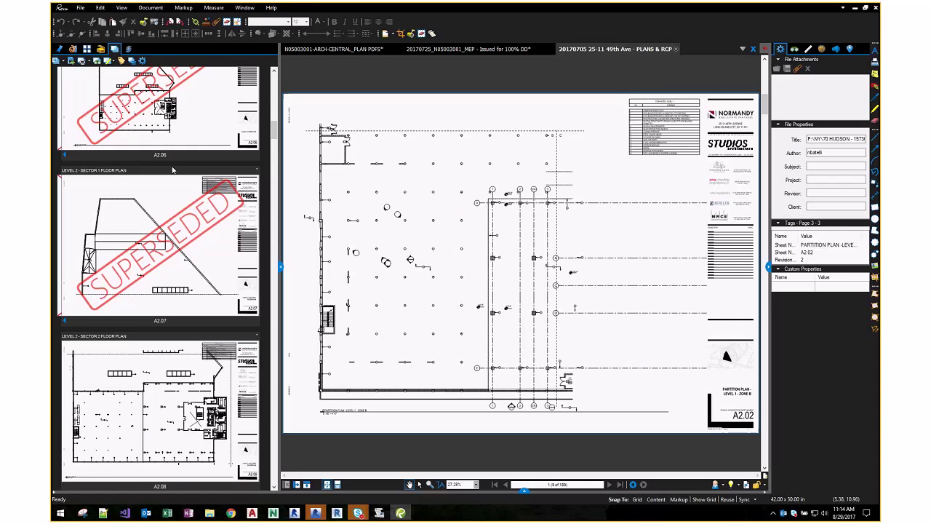
pyautogui.scroll(10, 173, 148)
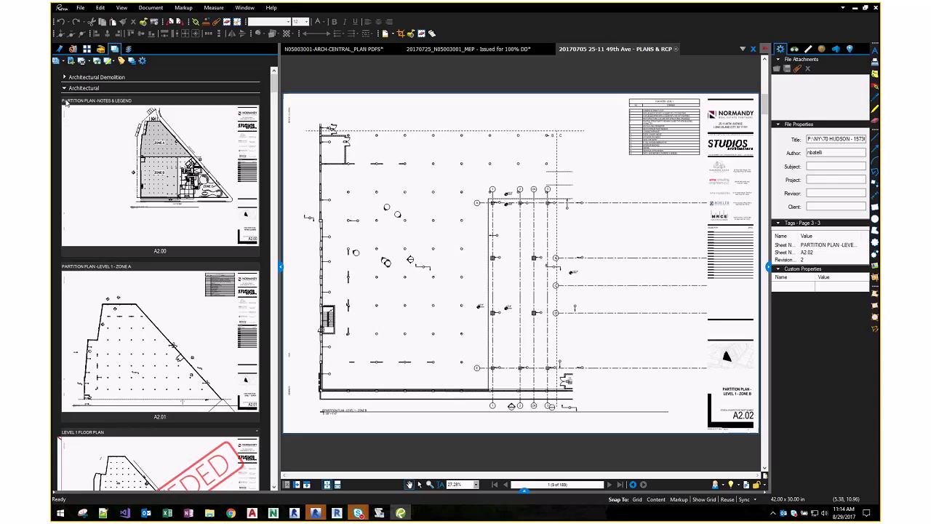
pyautogui.click(64, 88)
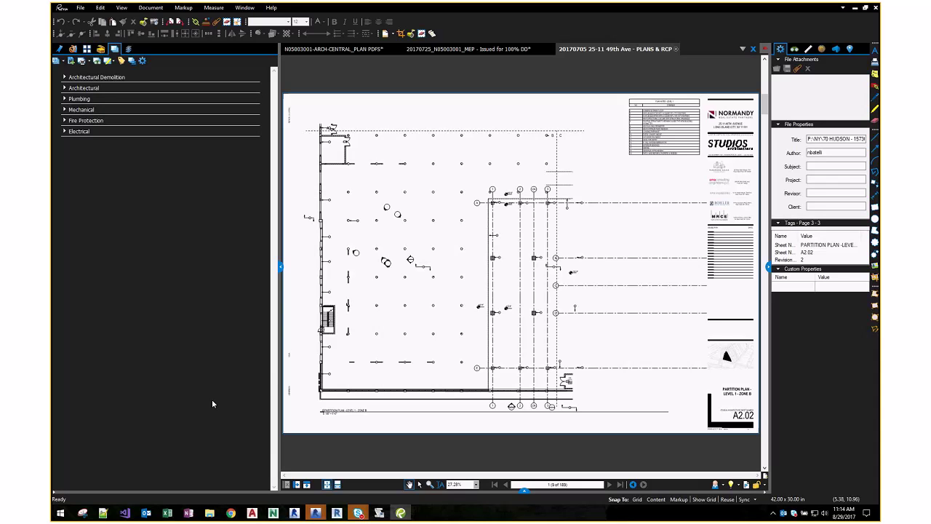
pyautogui.click(65, 88)
pyautogui.click(171, 76)
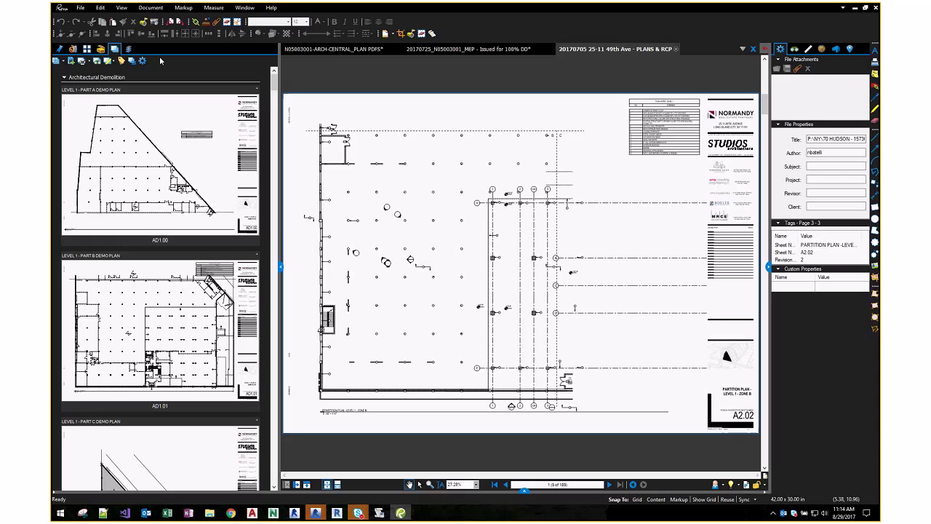
# - Close Revu, saving changes to the PDFs and the sheet set, then relaunch it
pyautogui.click(876, 8)
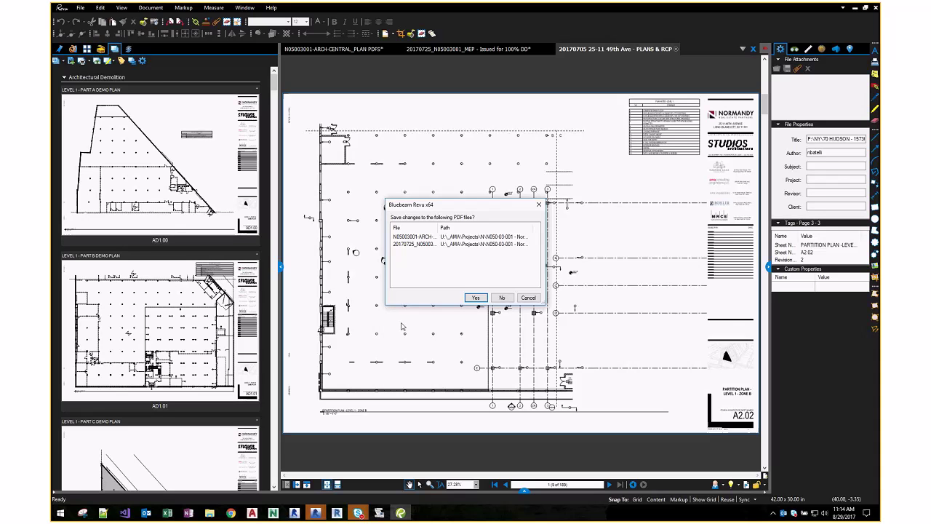
pyautogui.click(502, 300)
pyautogui.click(502, 270)
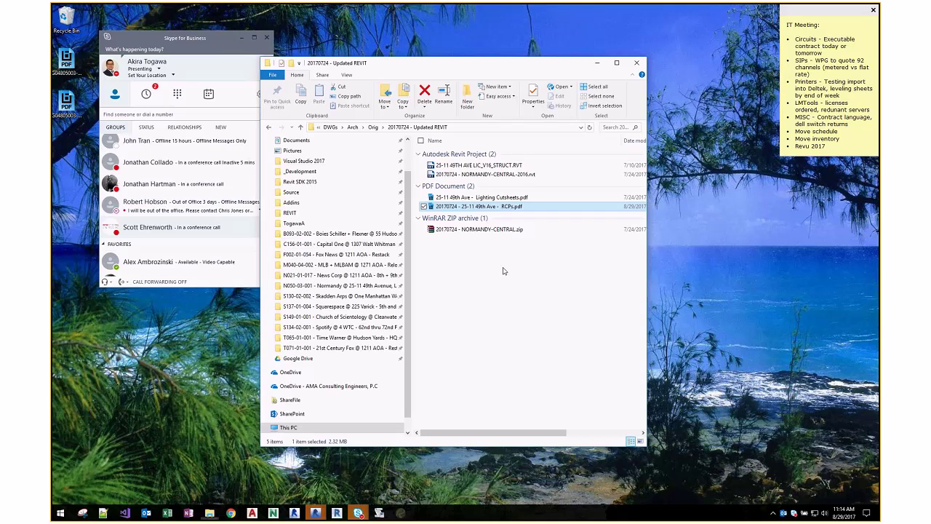
pyautogui.press('Return')
# - In File Explorer, go up to the DWGs folder and open N05003001.bex from z-Sheet set
pyautogui.hotkey('alt', 'Tab')
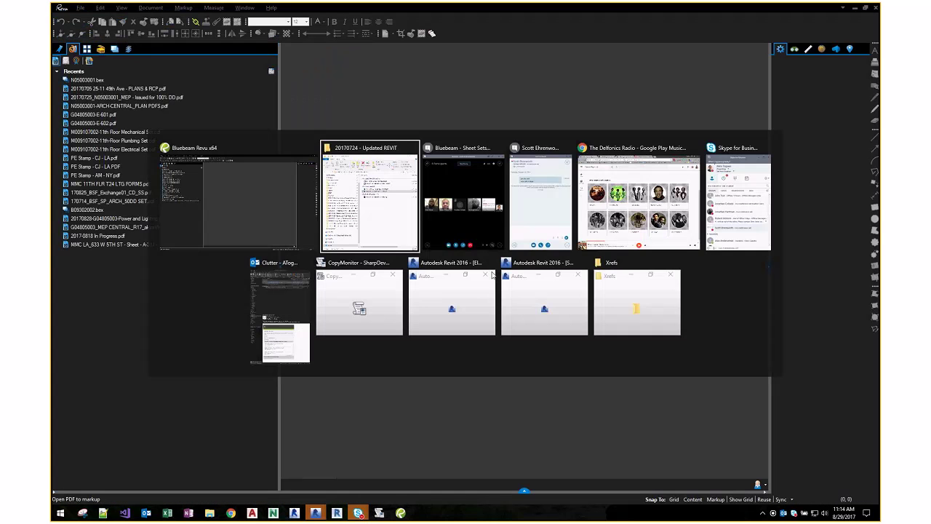
pyautogui.hotkey('alt', 'Up')
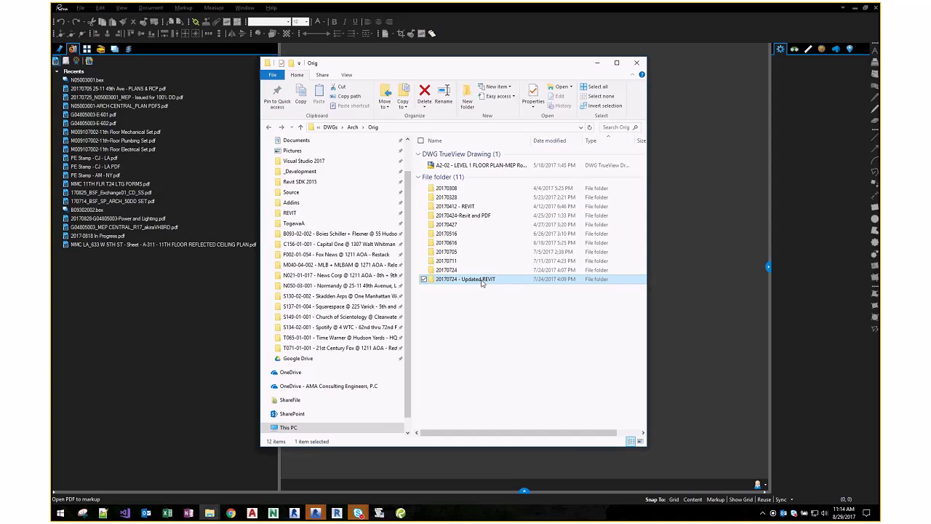
pyautogui.hotkey('alt', 'Up')
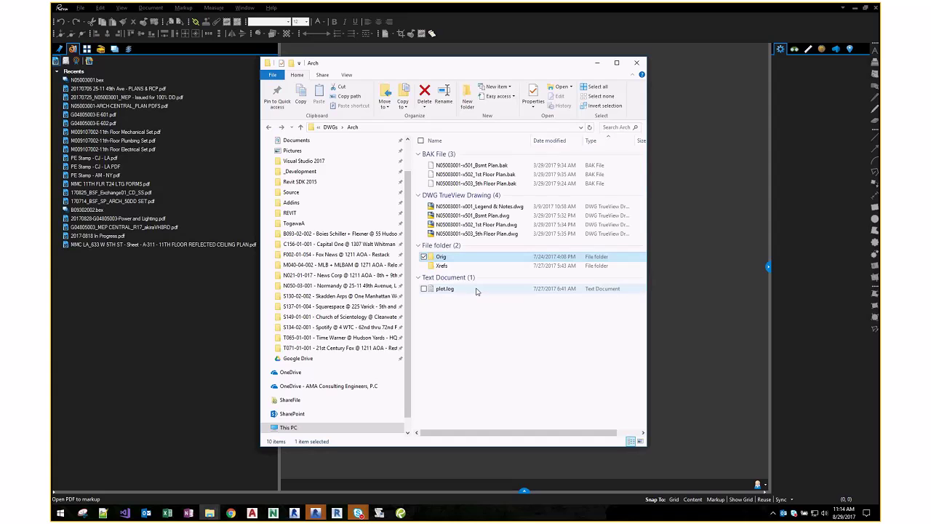
pyautogui.hotkey('alt', 'Up')
pyautogui.doubleClick(466, 289)
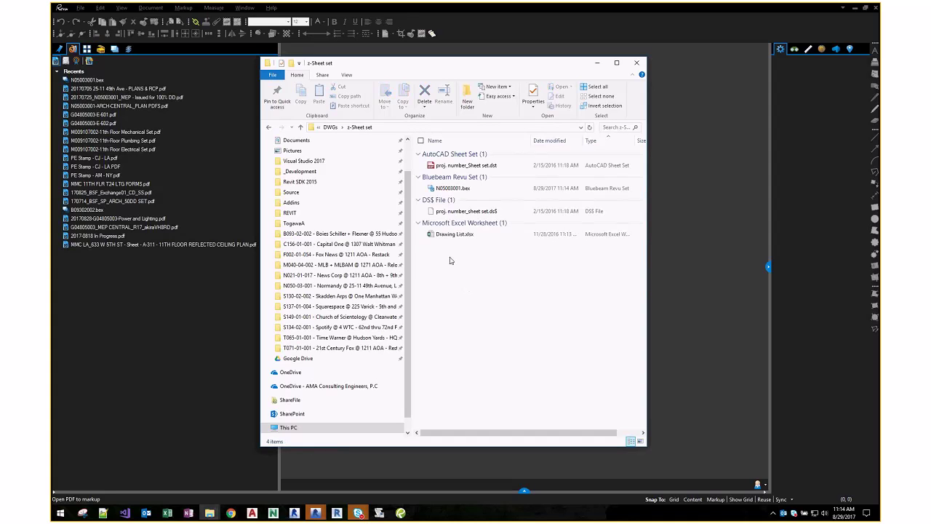
pyautogui.doubleClick(443, 189)
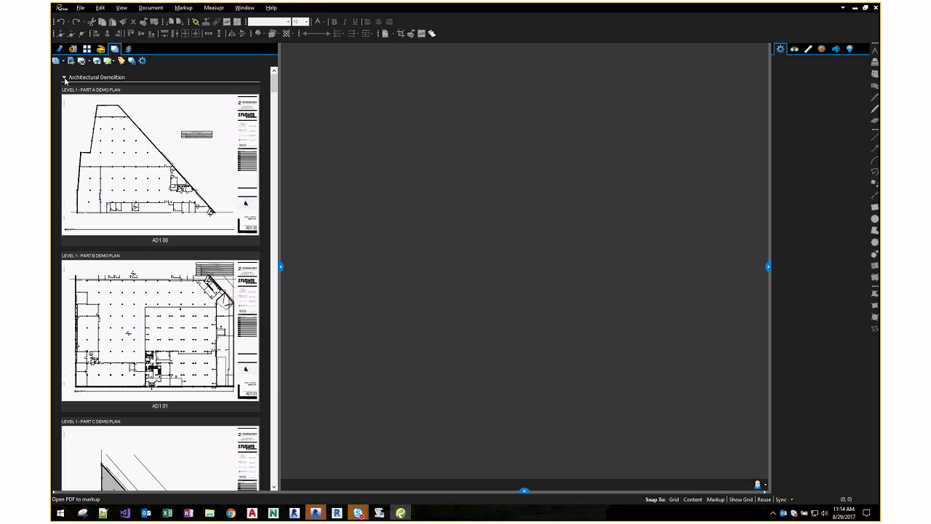
# - Collapse Architectural Demolition, then expand and collapse the Electrical group in the Sets panel
pyautogui.click(64, 77)
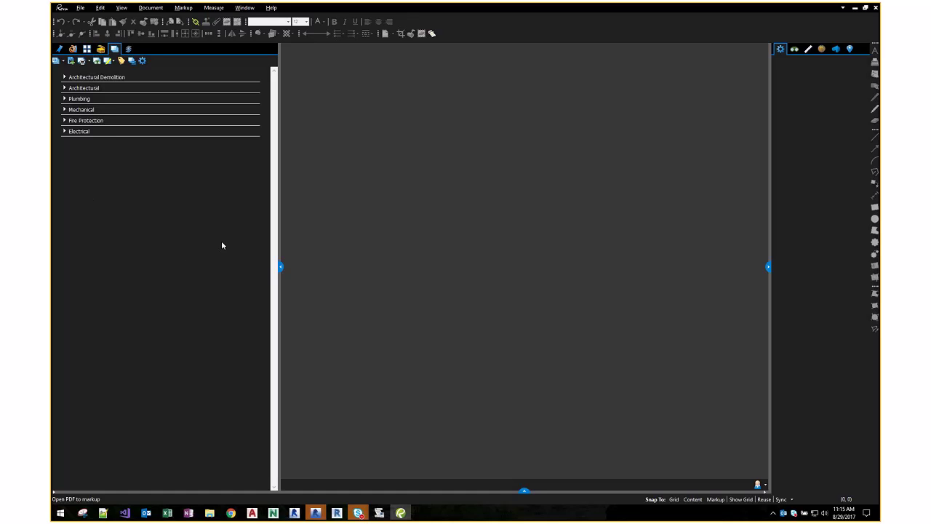
pyautogui.click(64, 132)
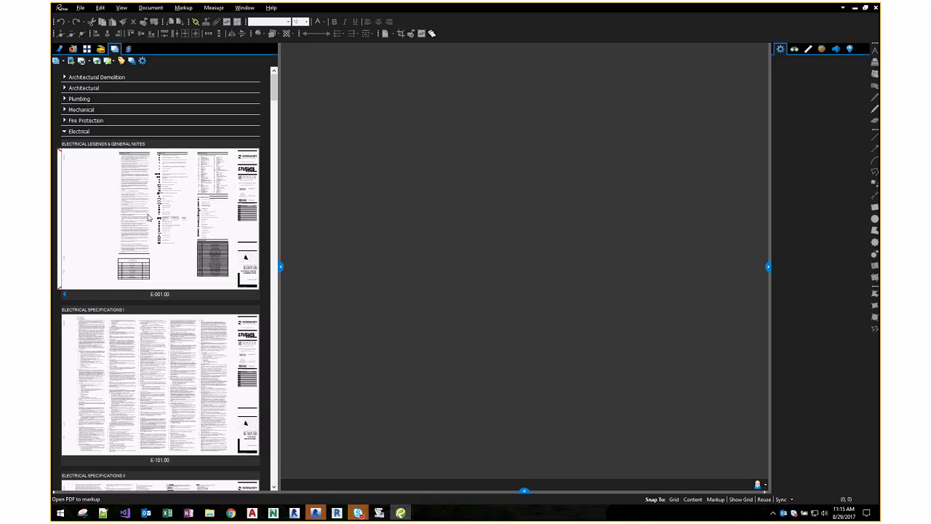
pyautogui.click(64, 132)
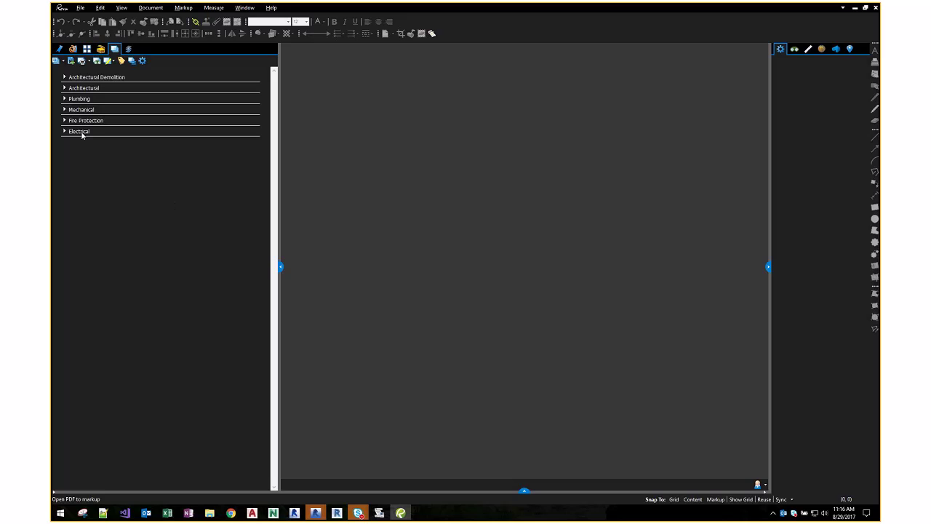
pyautogui.click(64, 77)
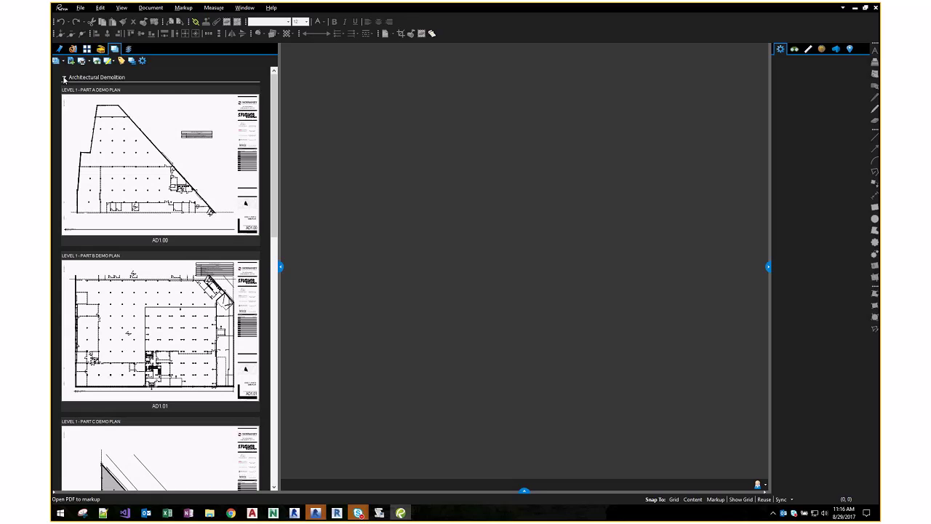
pyautogui.click(64, 77)
pyautogui.click(64, 88)
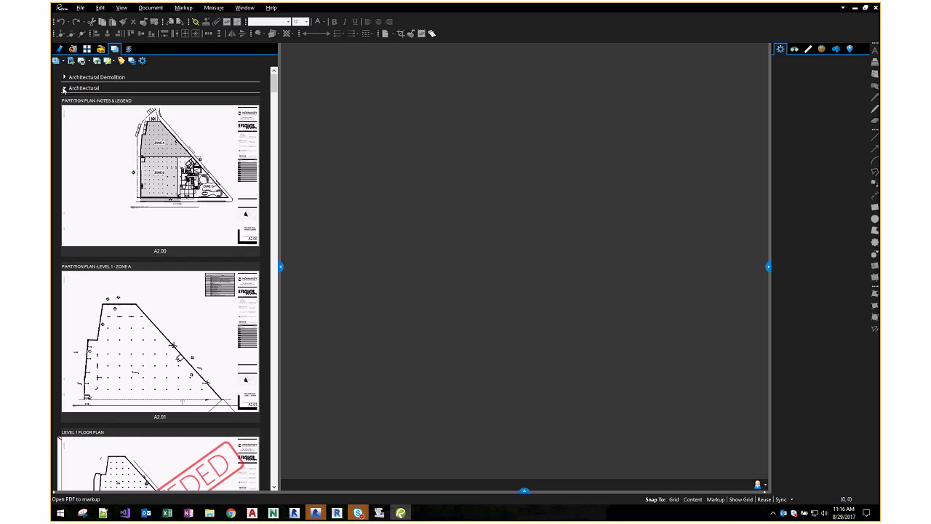
pyautogui.scroll(-3, 156, 199)
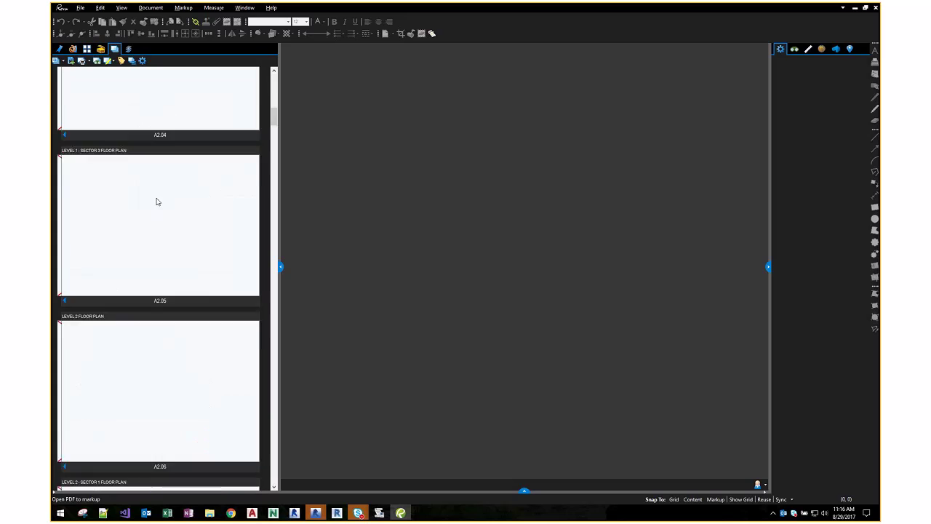
pyautogui.scroll(3, 158, 204)
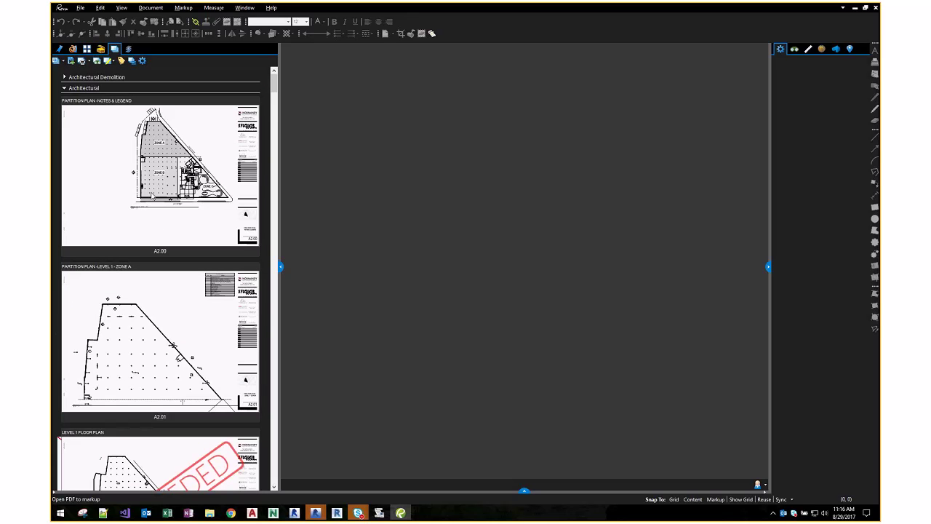
pyautogui.click(64, 88)
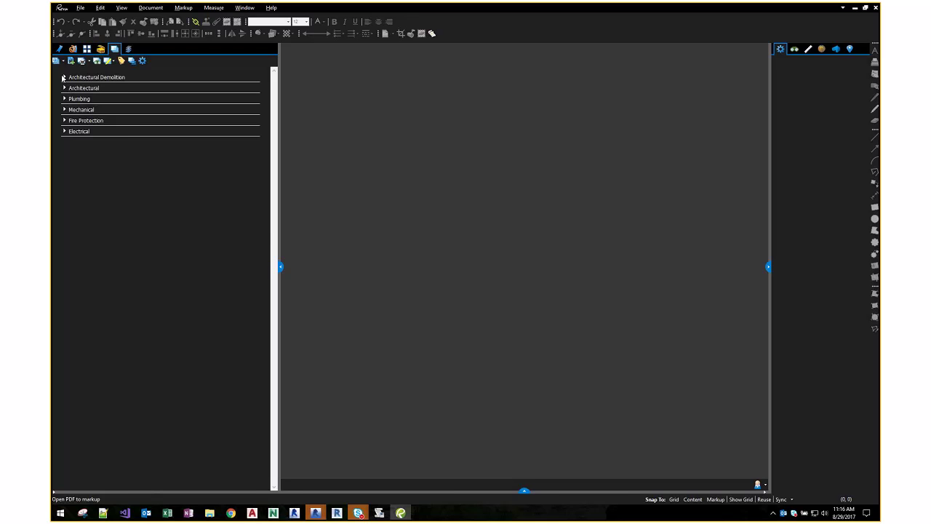
pyautogui.click(64, 77)
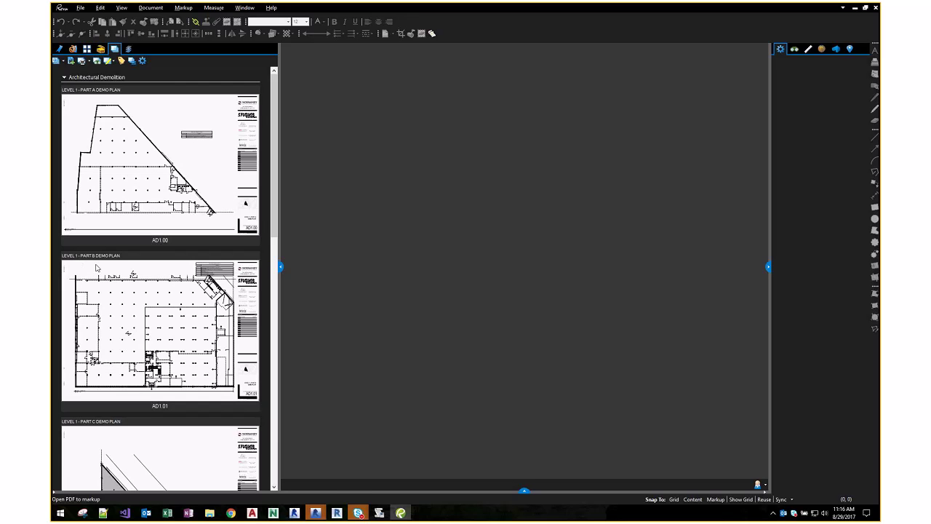
pyautogui.scroll(-10, 96, 268)
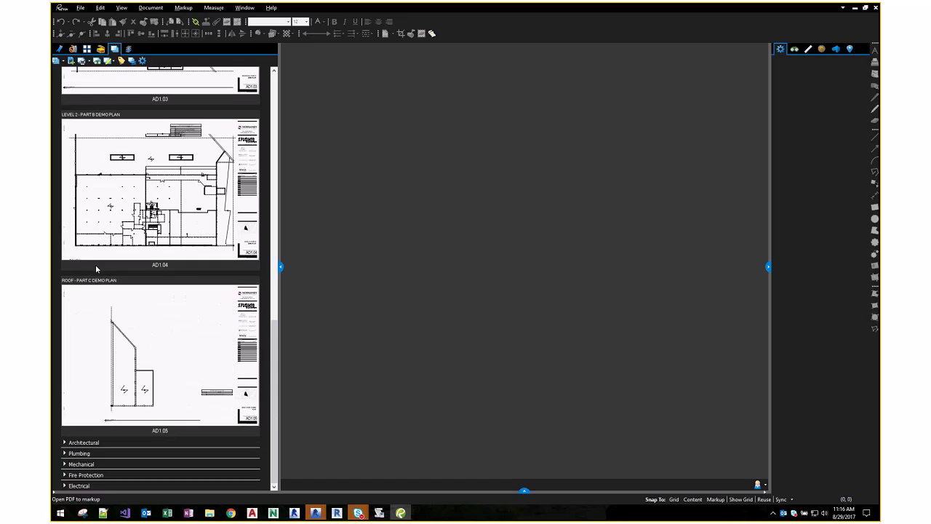
pyautogui.scroll(10, 96, 269)
# - Open sheet AD1.00 from the sheet set and look over the plan
pyautogui.click(120, 189)
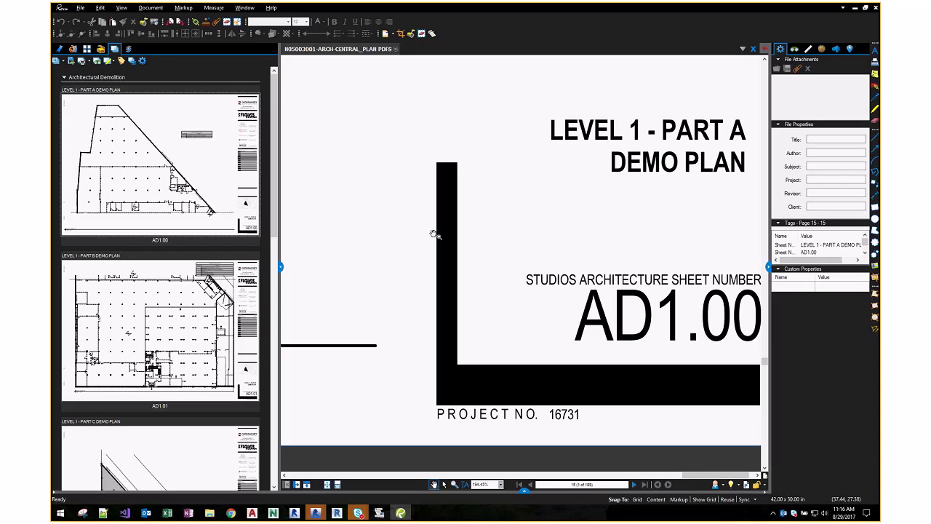
pyautogui.scroll(-5, 434, 234)
pyautogui.scroll(2, 465, 290)
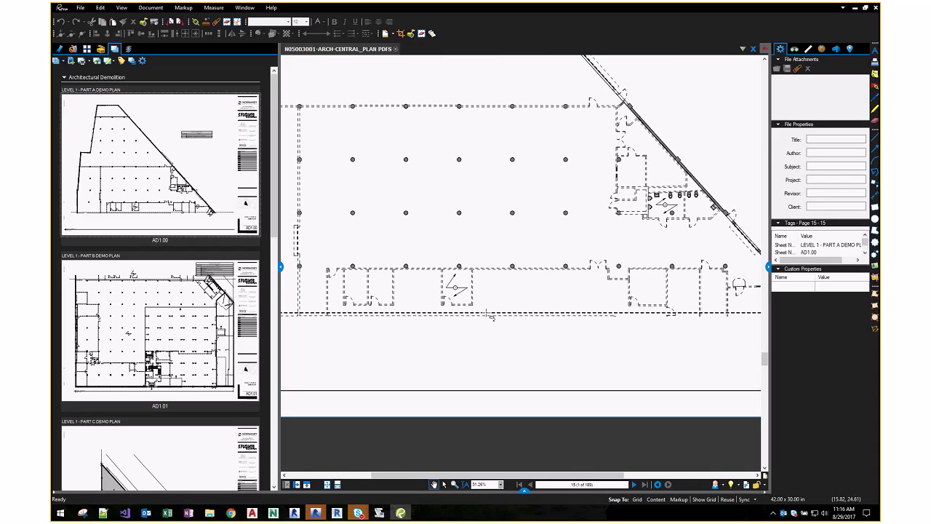
# - Place a callout reading 'MAKE SURE THIS IS FIXED' on the floor plan
pyautogui.press('r')
pyautogui.click(436, 259)
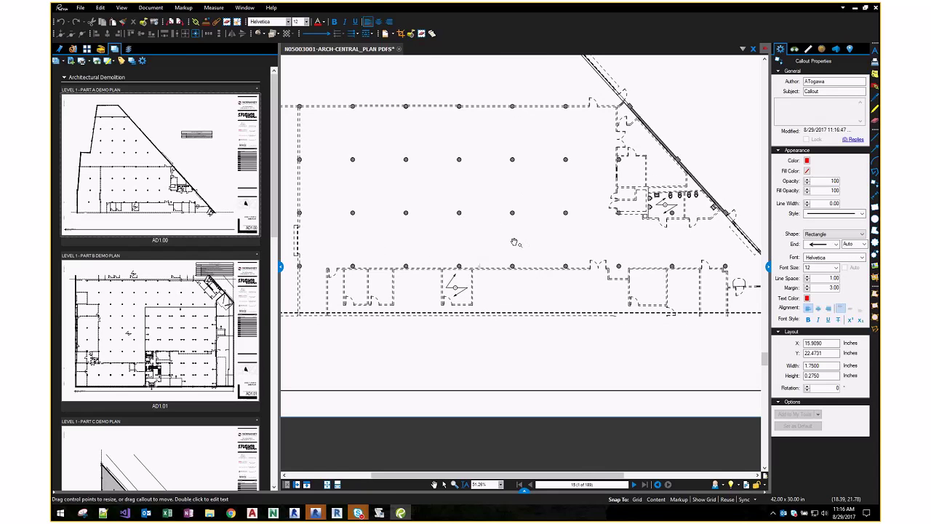
pyautogui.write('MAKE SURE THIS IS FIXED')
pyautogui.click(514, 243)
pyautogui.rightClick(194, 80)
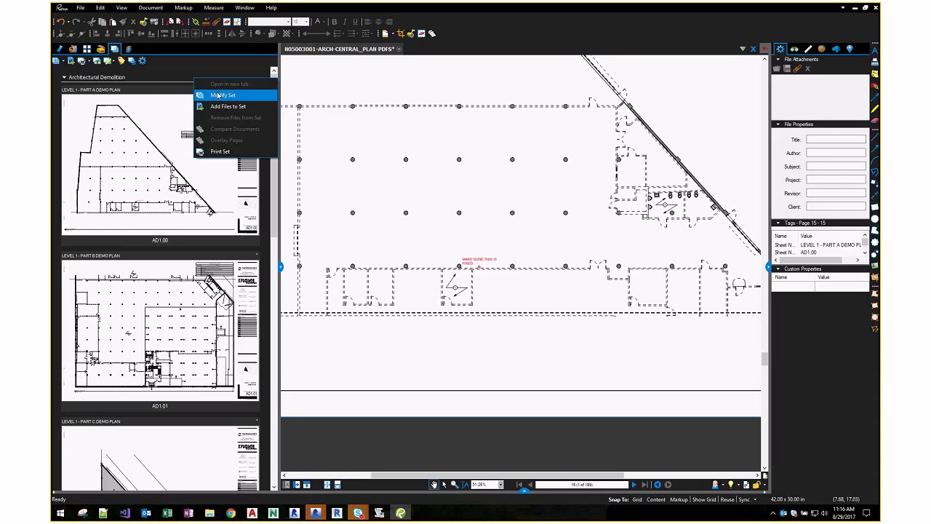
# - Open the sheet set's Modify Set and Options dialogs, then close them without changes
pyautogui.click(218, 95)
pyautogui.click(553, 285)
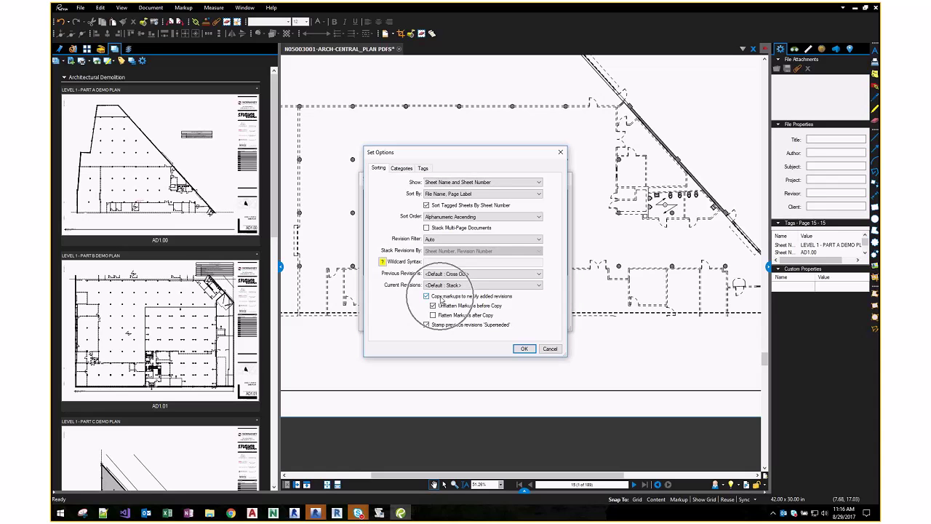
pyautogui.moveTo(493, 153); pyautogui.dragTo(249, 148)
pyautogui.click(357, 171)
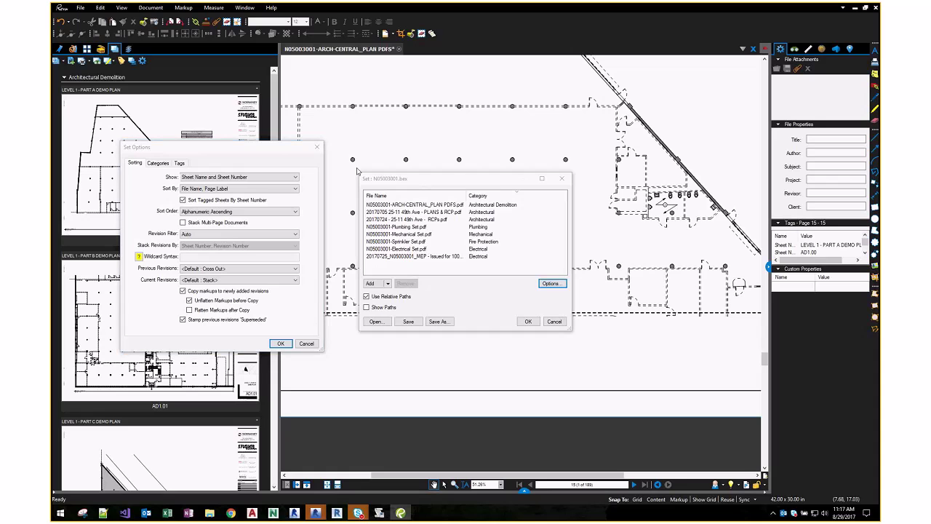
pyautogui.click(562, 178)
# - Select and delete the 'MAKE SURE THIS IS FIXED' callout from the AD1.00 plan
pyautogui.click(492, 267)
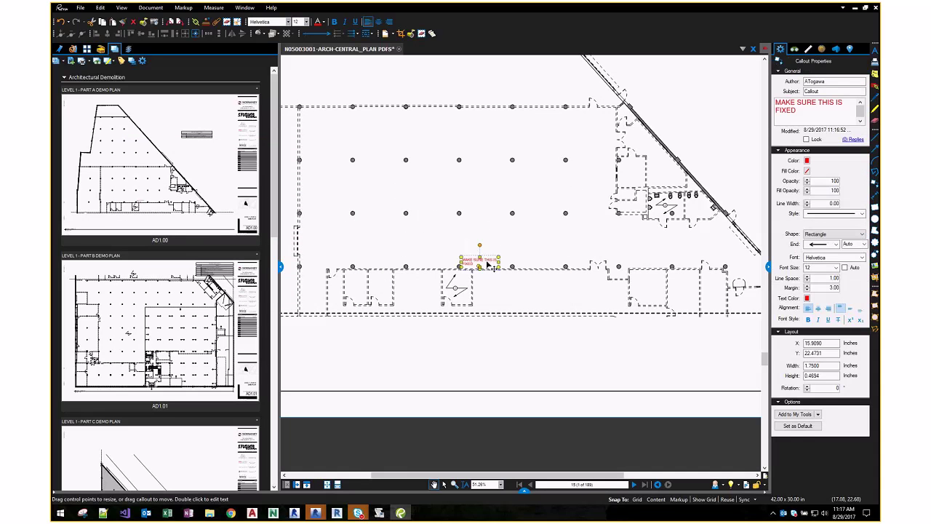
pyautogui.scroll(4, 492, 266)
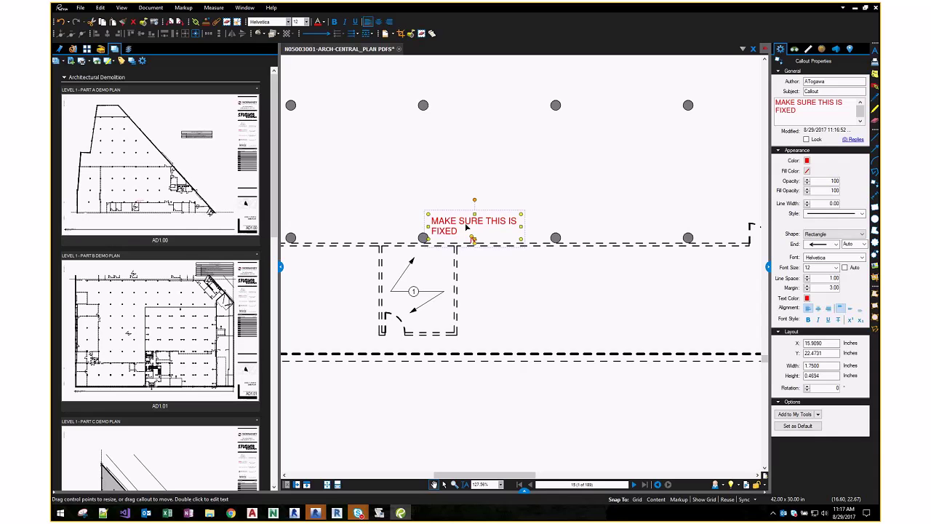
pyautogui.scroll(-2, 467, 227)
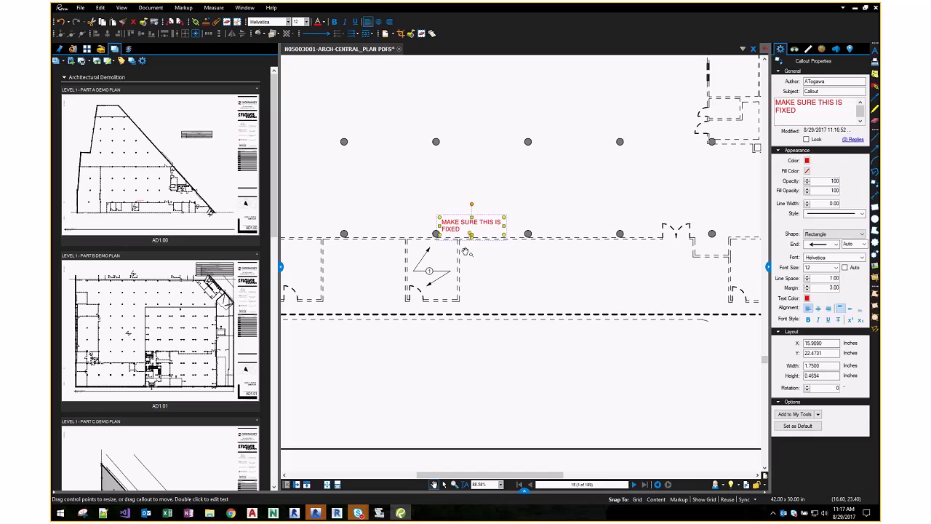
pyautogui.press('Delete')
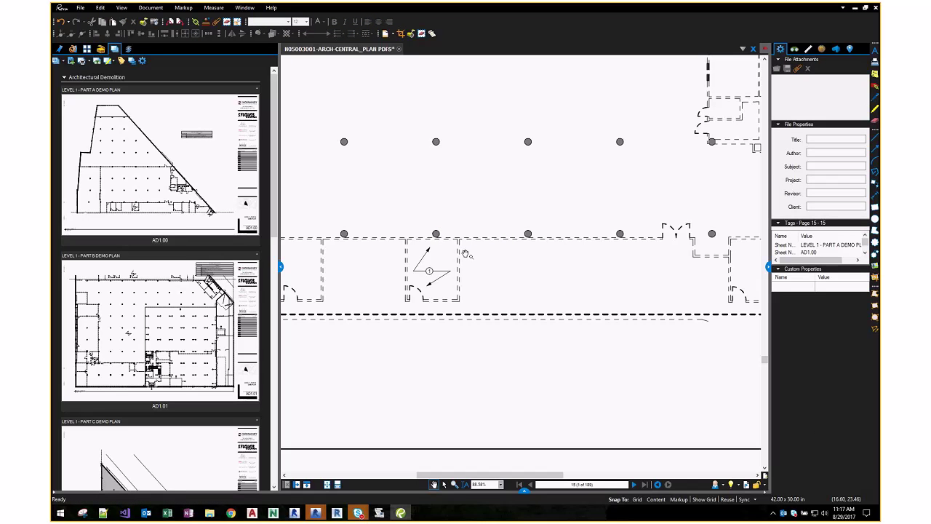
# - Edit the N05003001.bex set, widen the File Name column, review its PDFs, and open Set Options
pyautogui.rightClick(193, 77)
pyautogui.click(211, 93)
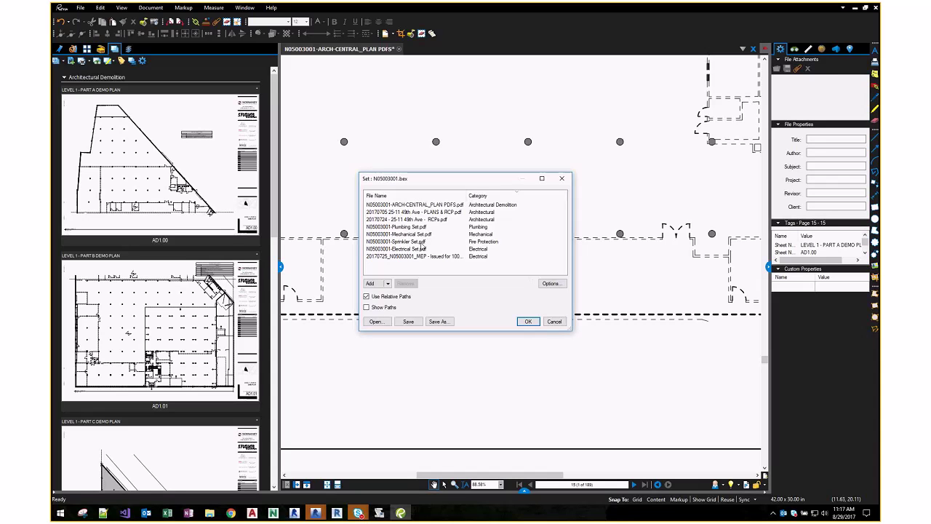
pyautogui.moveTo(467, 195); pyautogui.dragTo(521, 193)
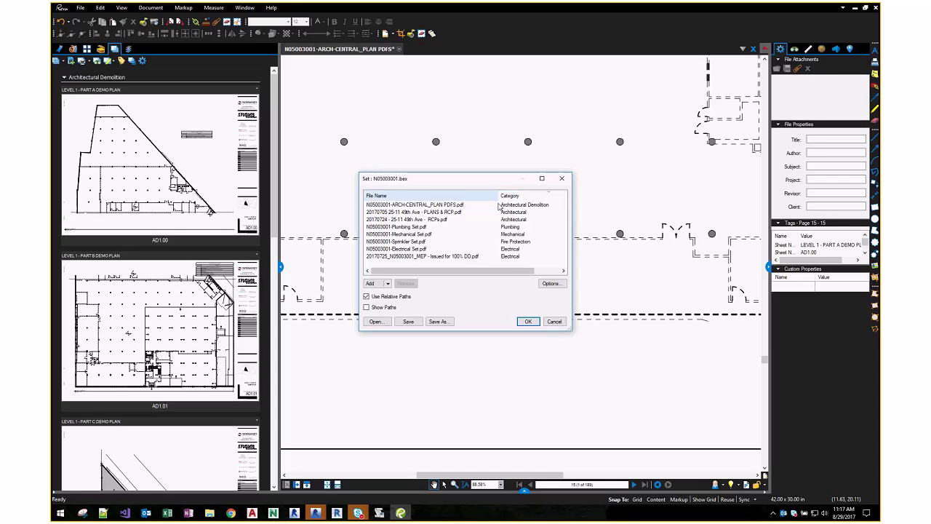
pyautogui.keyDown('shift'); pyautogui.click(420, 209); pyautogui.keyUp('shift')
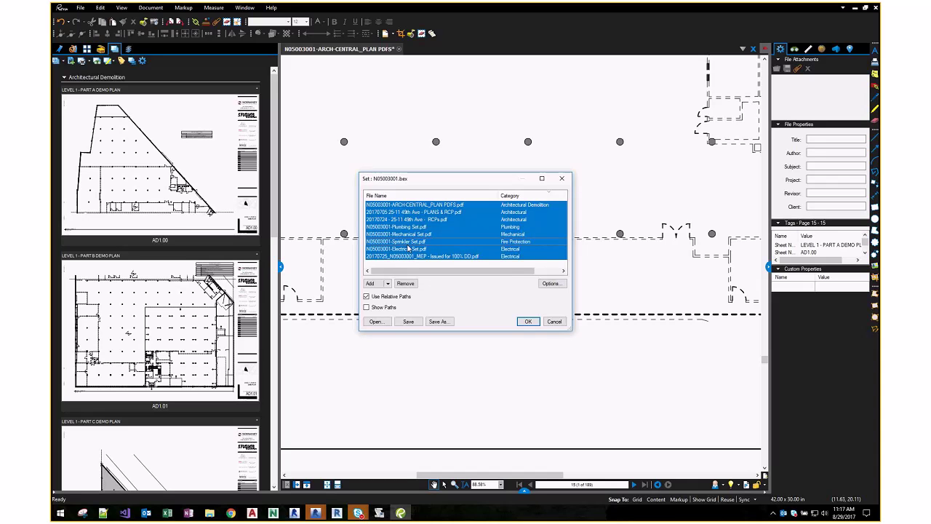
pyautogui.click(400, 211)
pyautogui.press('Up')
pyautogui.press('Down')
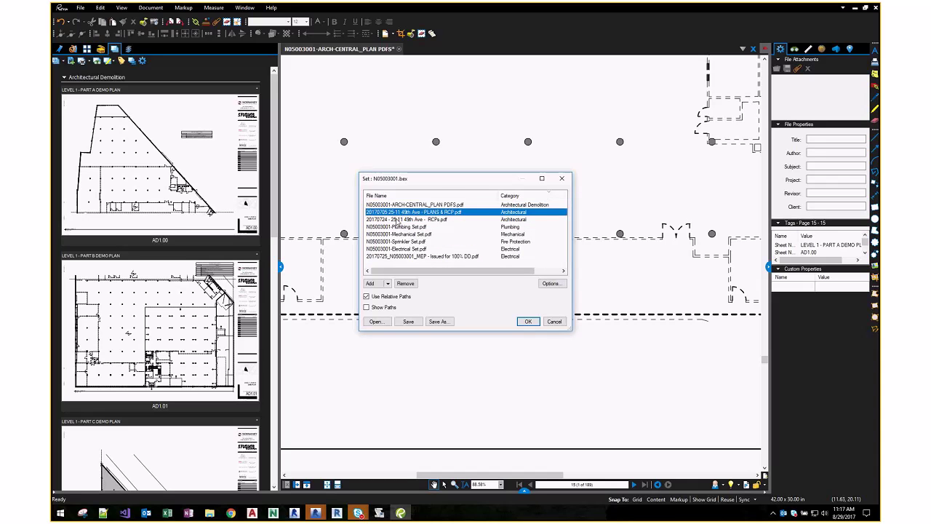
pyautogui.click(398, 233)
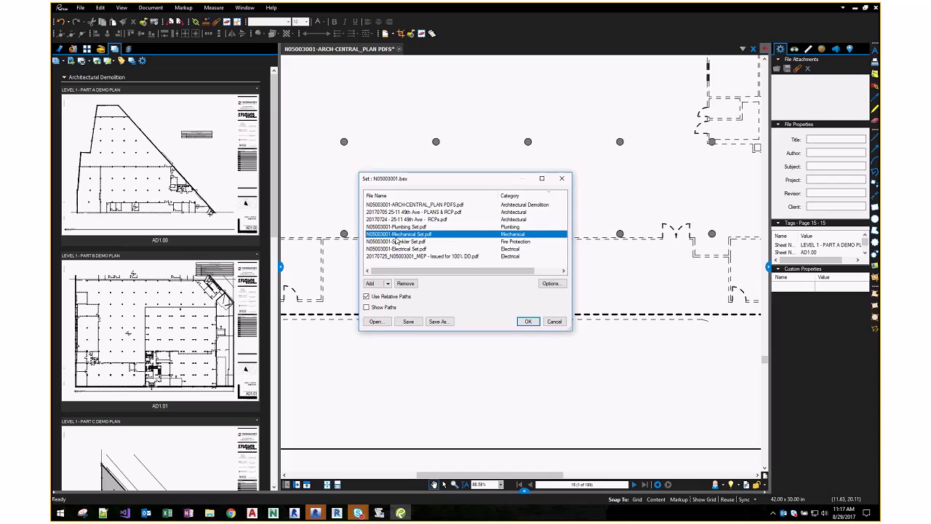
pyautogui.click(397, 249)
pyautogui.click(396, 263)
pyautogui.click(557, 284)
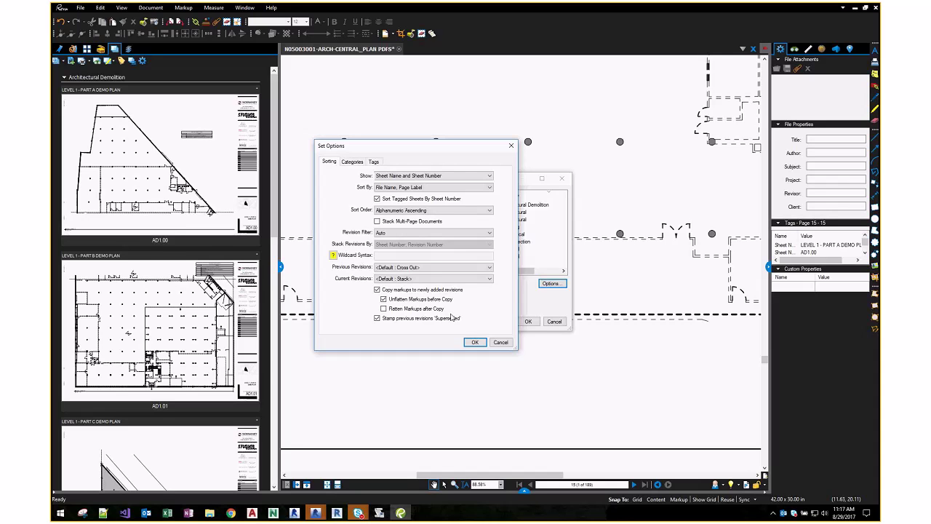
# - Turn off Superseded stamping of previous revisions, keeping them shown crossed out
pyautogui.click(377, 319)
pyautogui.click(418, 268)
pyautogui.click(418, 274)
# - Review the Categories and Tags tabs, selecting the Revision Number tag, and save both set dialogs
pyautogui.click(352, 161)
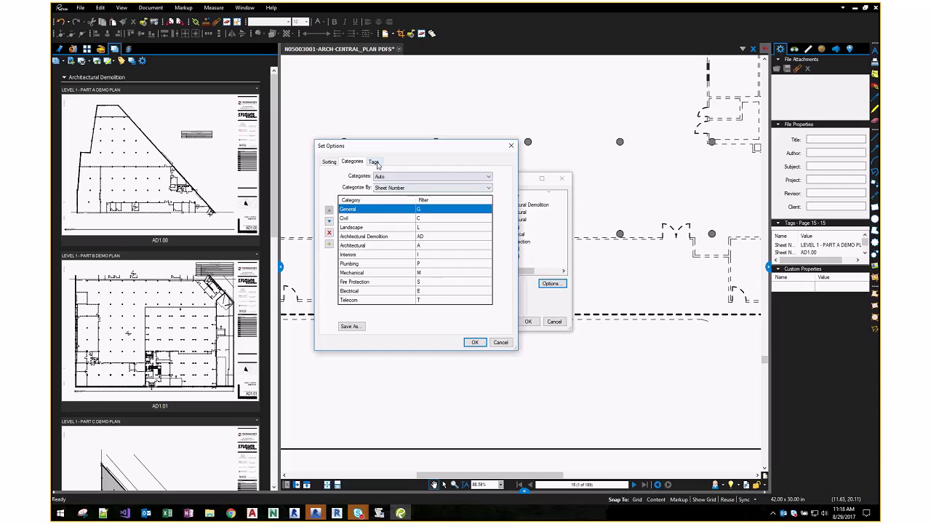
pyautogui.click(378, 162)
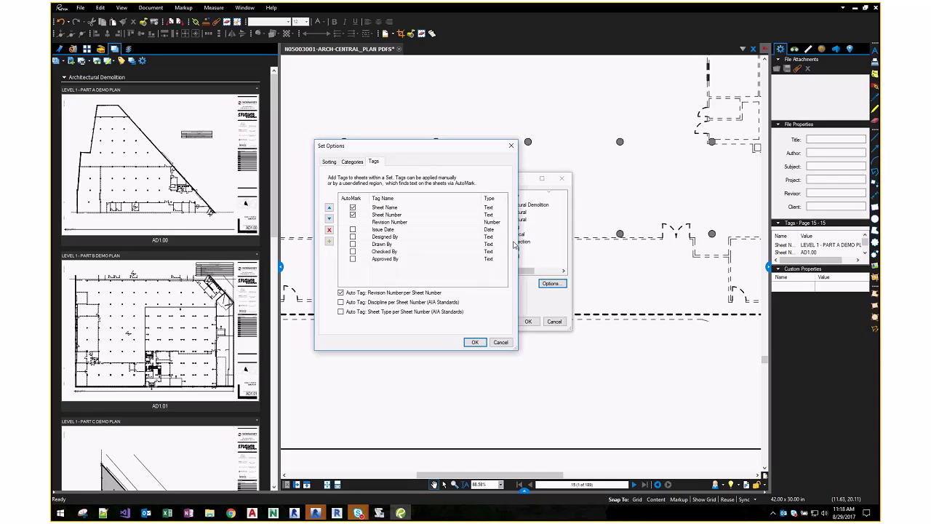
pyautogui.click(385, 224)
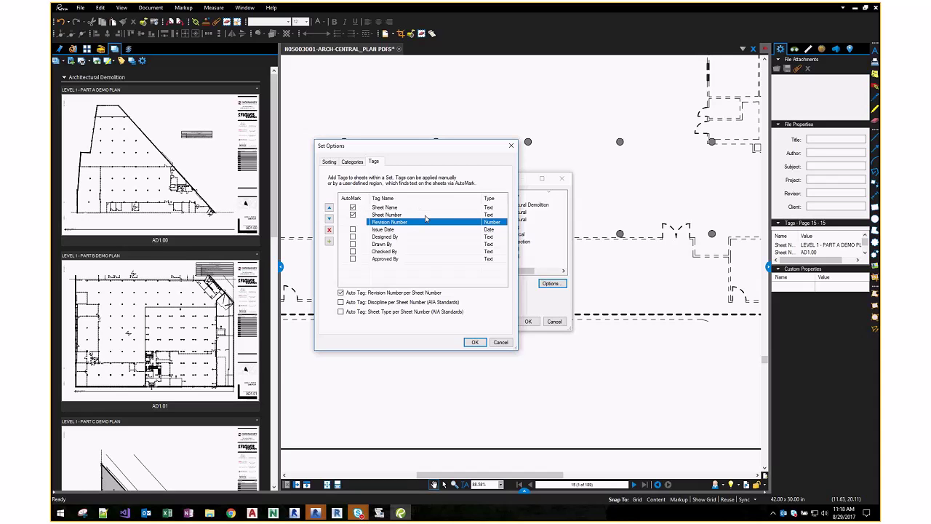
pyautogui.click(474, 342)
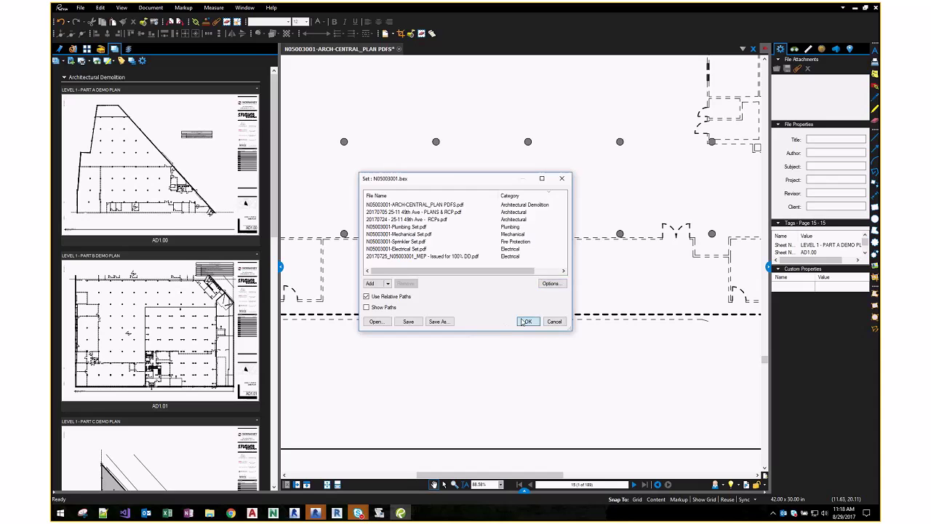
pyautogui.click(528, 321)
# - Collapse Architectural Demolition, expand Fire Protection, and open sheet SP/SD-501C.00 in its own tab
pyautogui.click(64, 77)
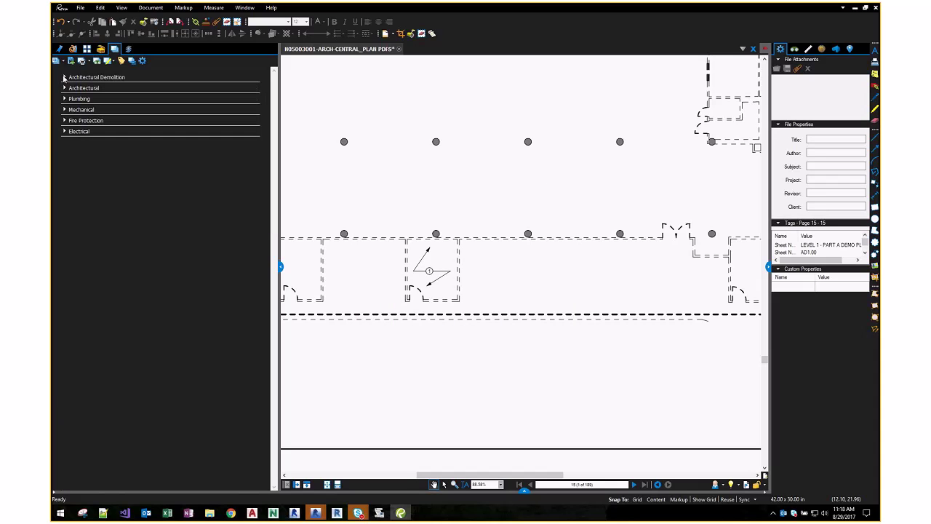
pyautogui.scroll(-5, 400, 156)
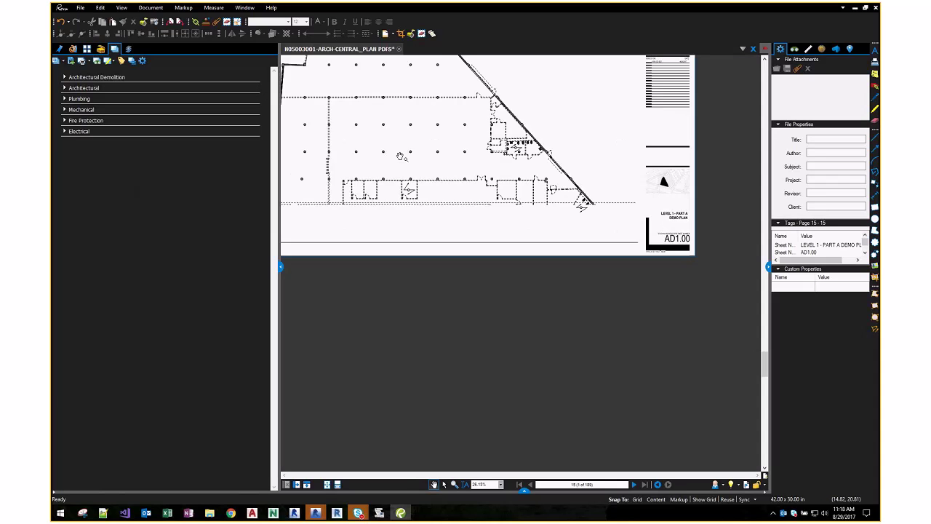
pyautogui.scroll(-2, 499, 269)
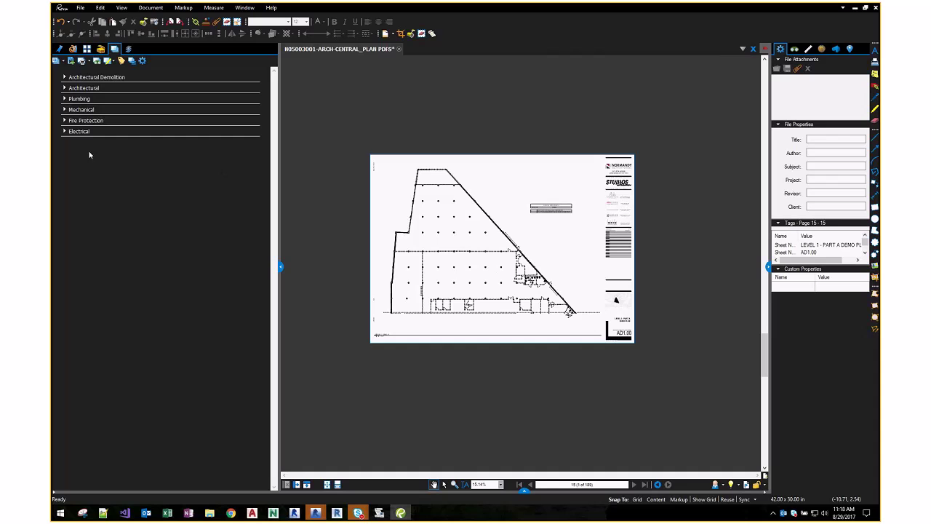
pyautogui.click(72, 120)
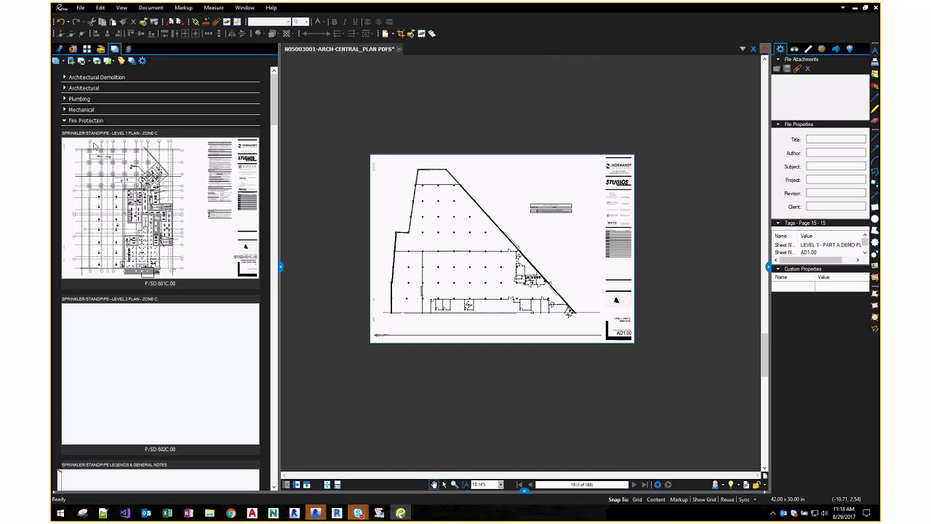
pyautogui.click(119, 174)
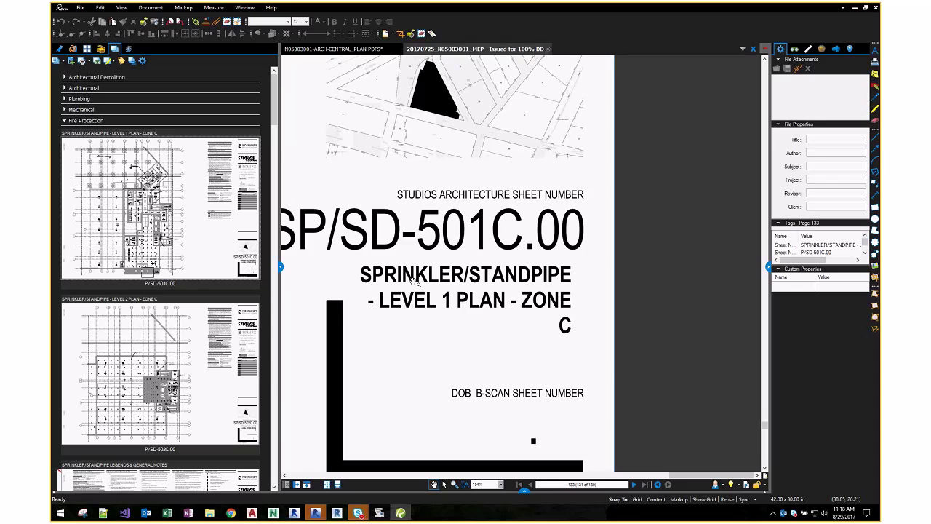
pyautogui.scroll(-10, 412, 280)
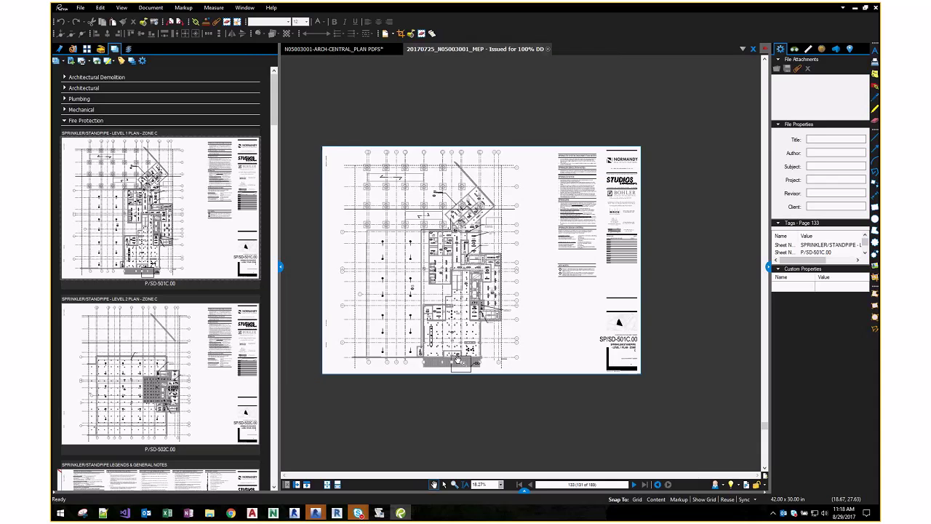
pyautogui.scroll(3, 456, 361)
pyautogui.scroll(-2, 464, 270)
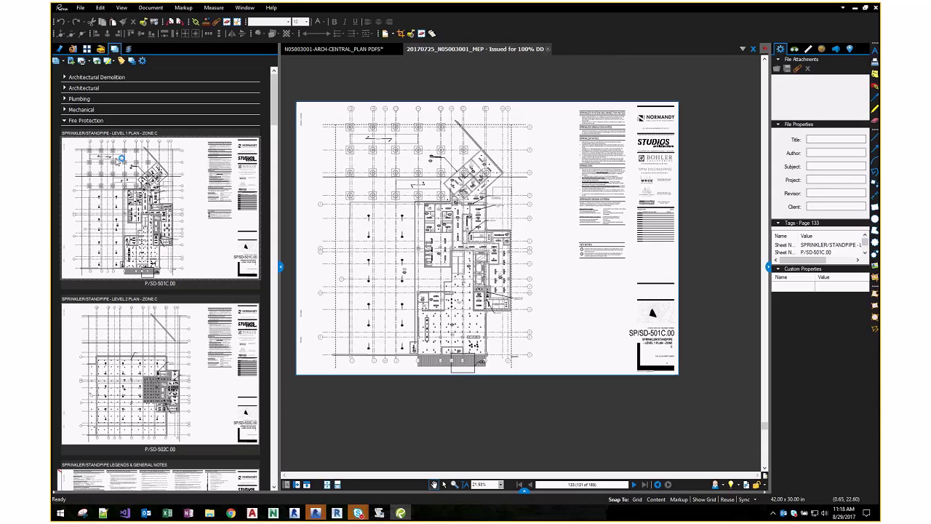
pyautogui.click(65, 121)
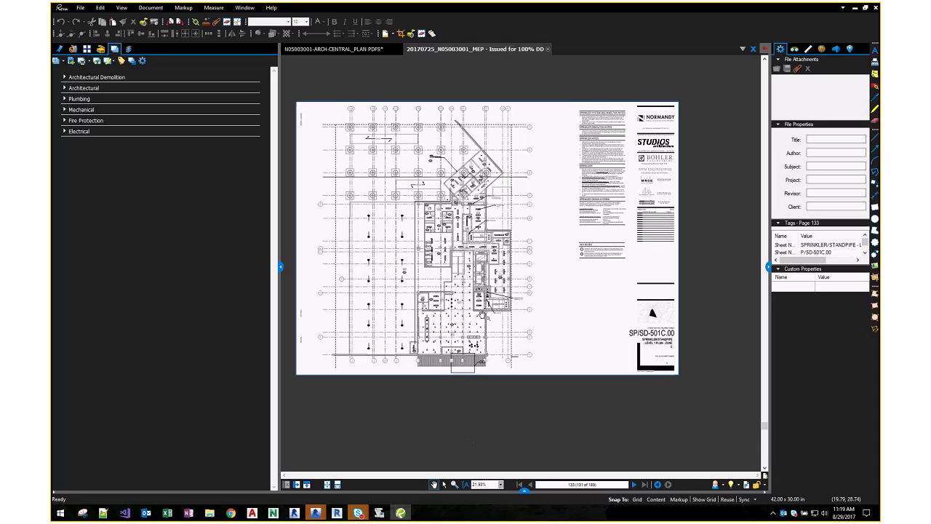
# - Zoom around the SP/SD-501C.00 title block, then expand Electrical to list E-001.00 and E-101.00
pyautogui.scroll(3, 608, 188)
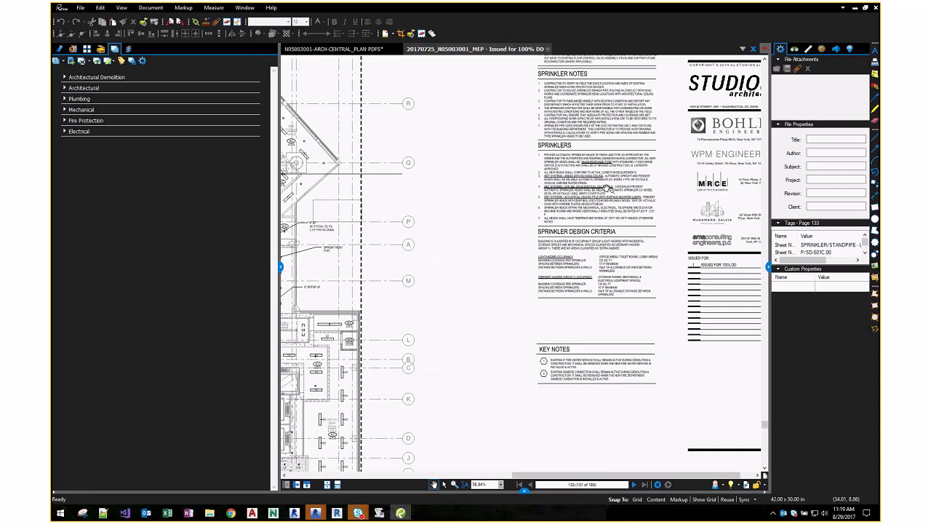
pyautogui.scroll(3, 615, 247)
pyautogui.scroll(-7, 614, 247)
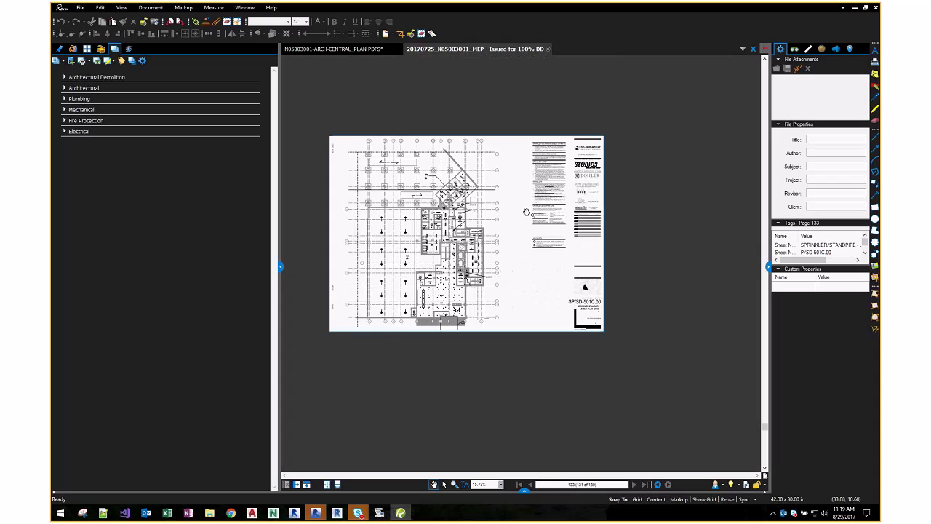
pyautogui.scroll(3, 597, 338)
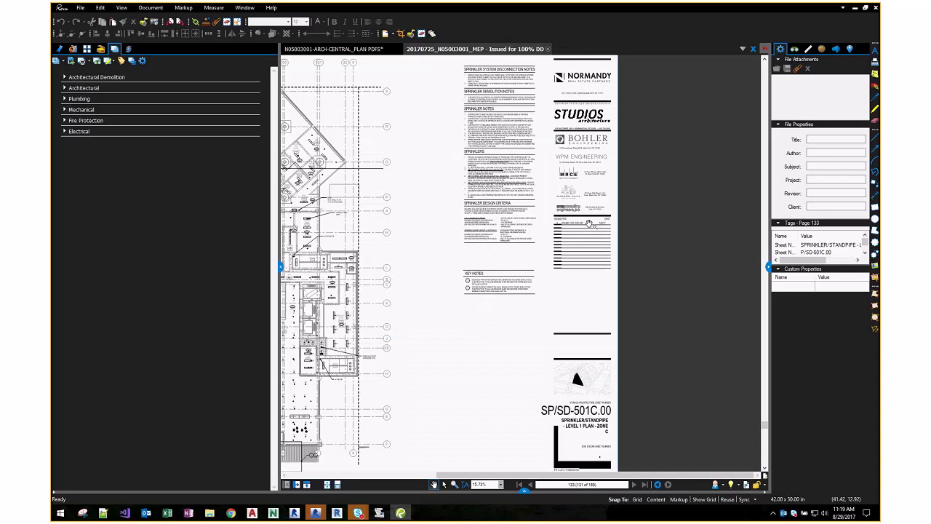
pyautogui.scroll(-4, 604, 313)
pyautogui.scroll(3, 607, 308)
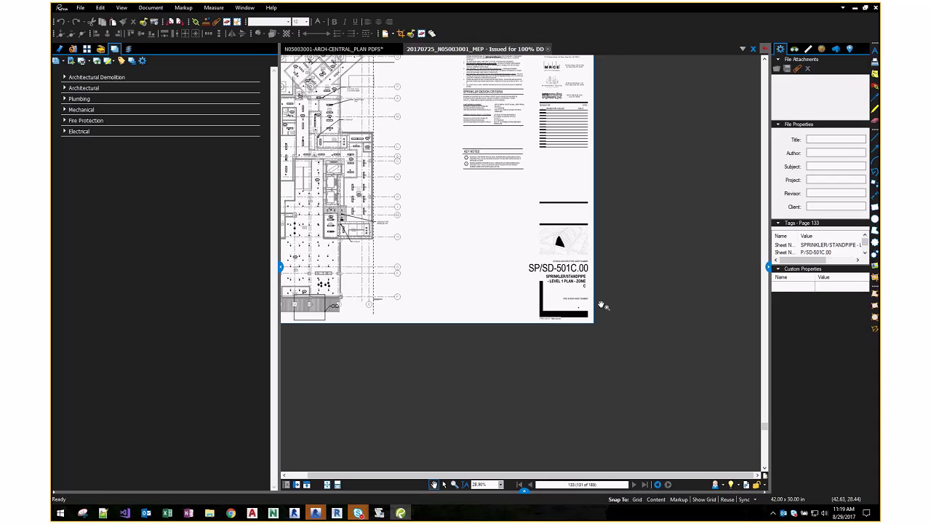
pyautogui.scroll(2, 578, 291)
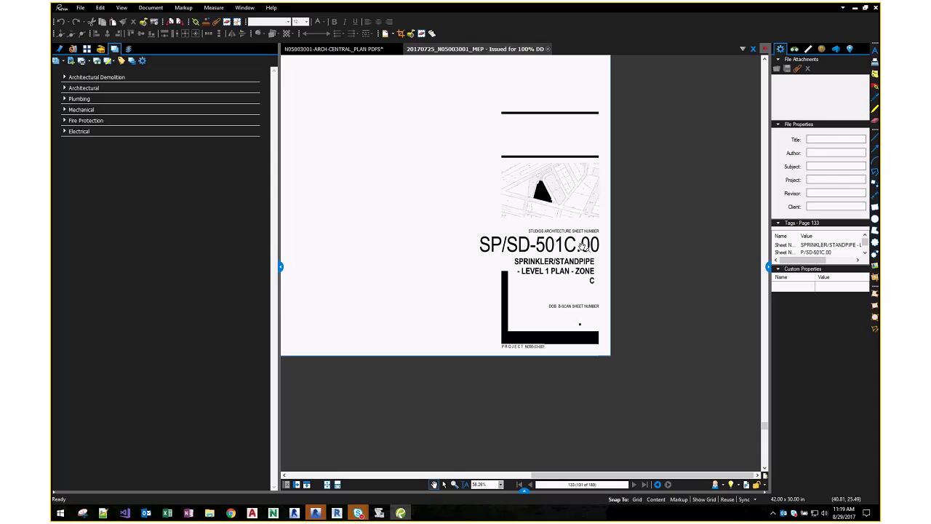
pyautogui.click(64, 131)
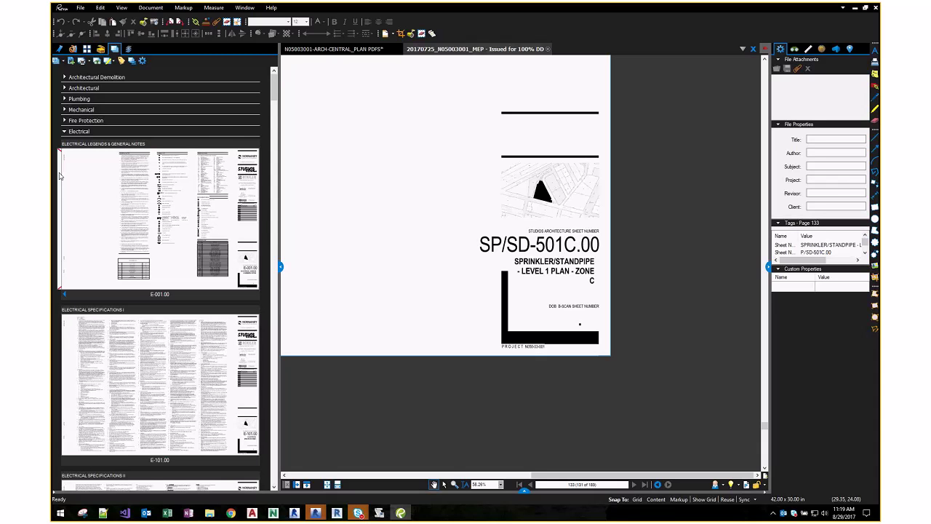
# - Open the superseded version of sheet E-001.00 within its set
pyautogui.click(67, 293)
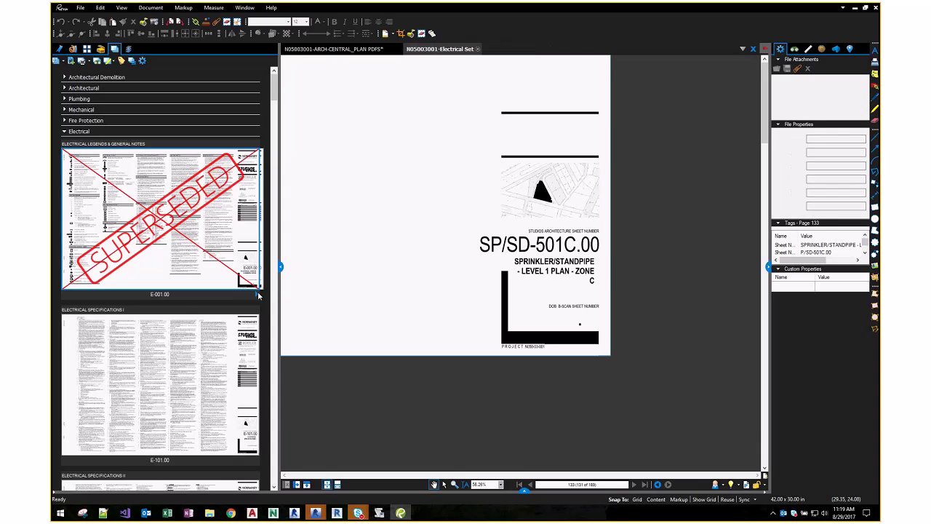
pyautogui.click(257, 295)
pyautogui.scroll(-4, 180, 255)
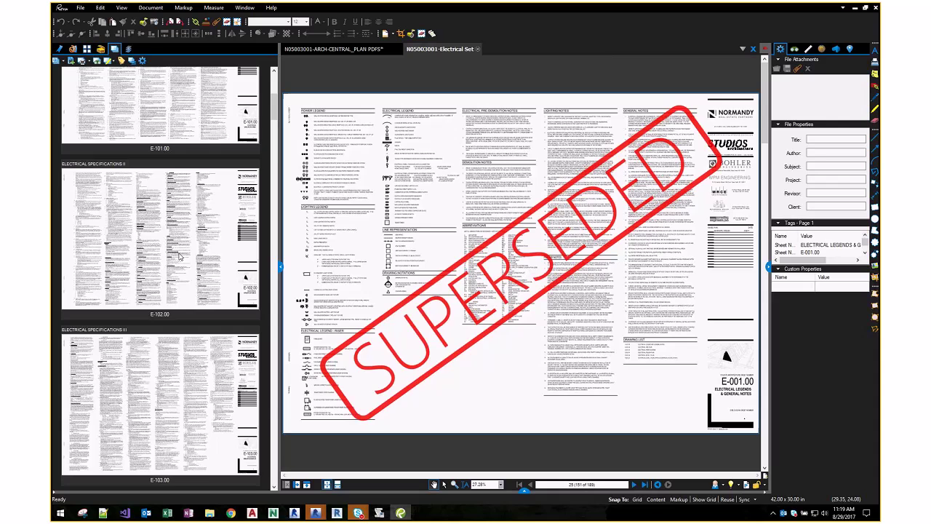
pyautogui.scroll(-10, 179, 254)
# - Bring up sheet E-301.00, the Electrical Single Line Diagram, and scroll through it
pyautogui.click(66, 187)
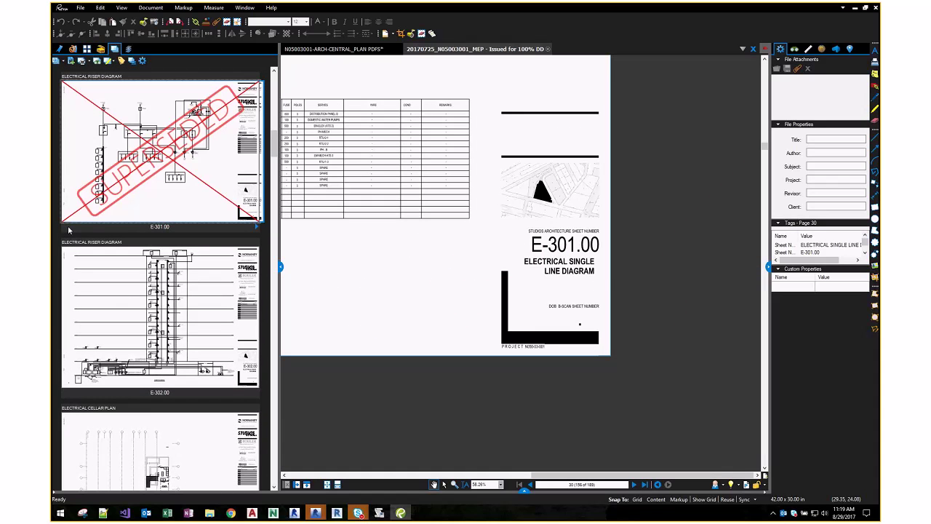
pyautogui.scroll(-2, 194, 216)
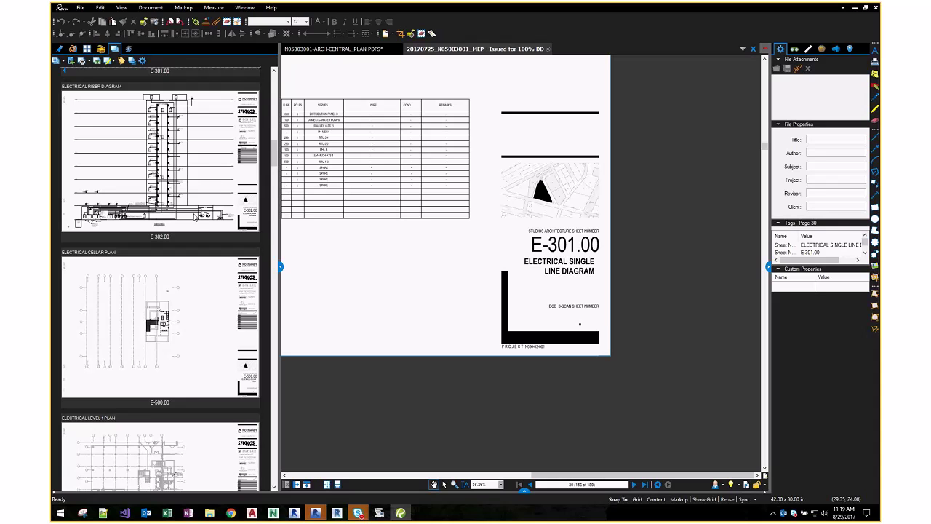
pyautogui.scroll(-2, 194, 216)
pyautogui.scroll(-2, 194, 216)
pyautogui.scroll(-2, 194, 216)
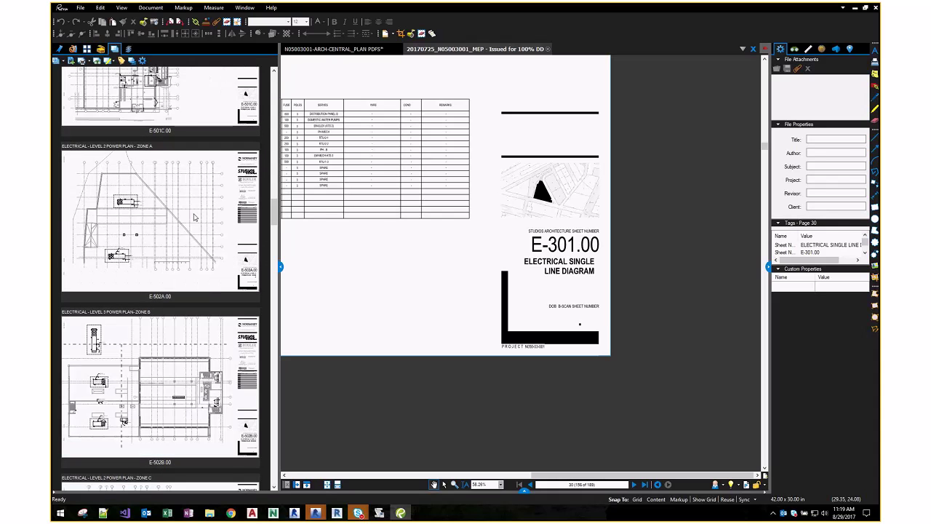
# - In File Explorer, browse Arch\Orig\20170724, checking its Lighting Cutsheets PDF and Revit files
pyautogui.hotkey('alt', 'Tab')
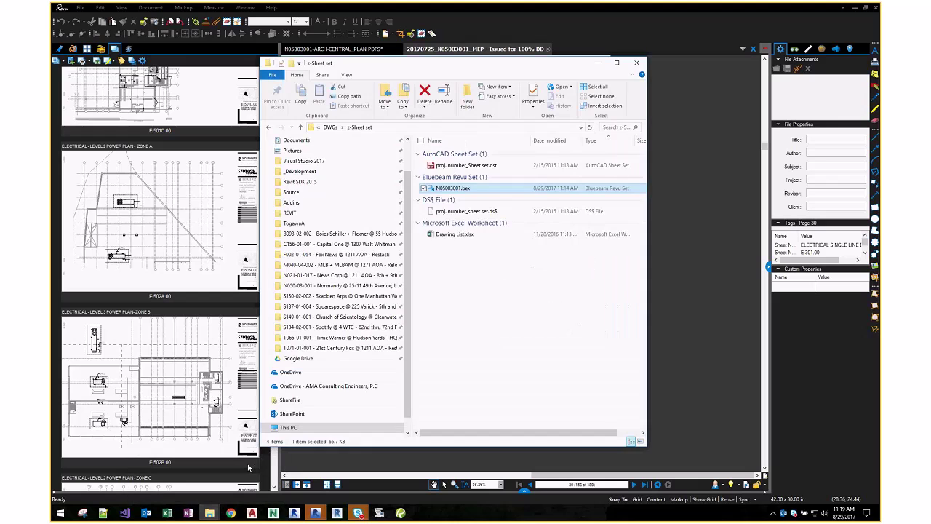
pyautogui.hotkey('alt', 'Up')
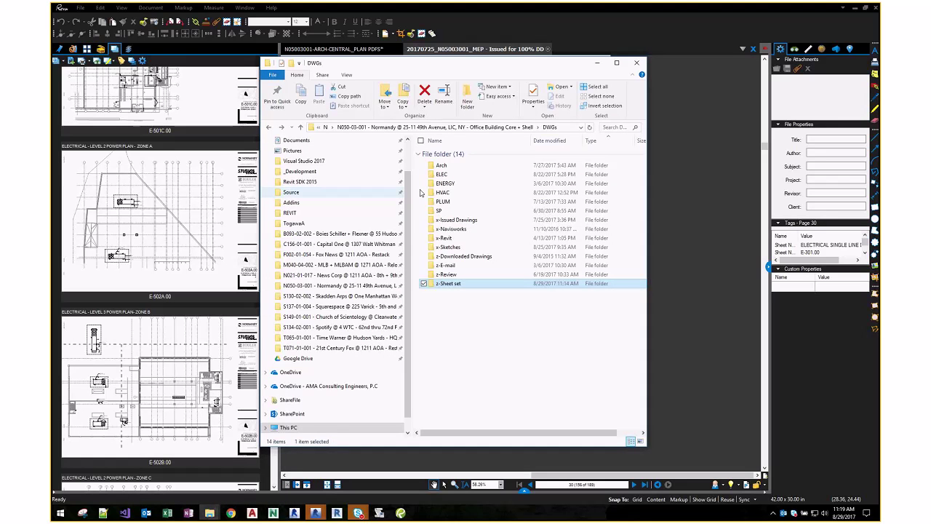
pyautogui.doubleClick(440, 165)
pyautogui.doubleClick(444, 261)
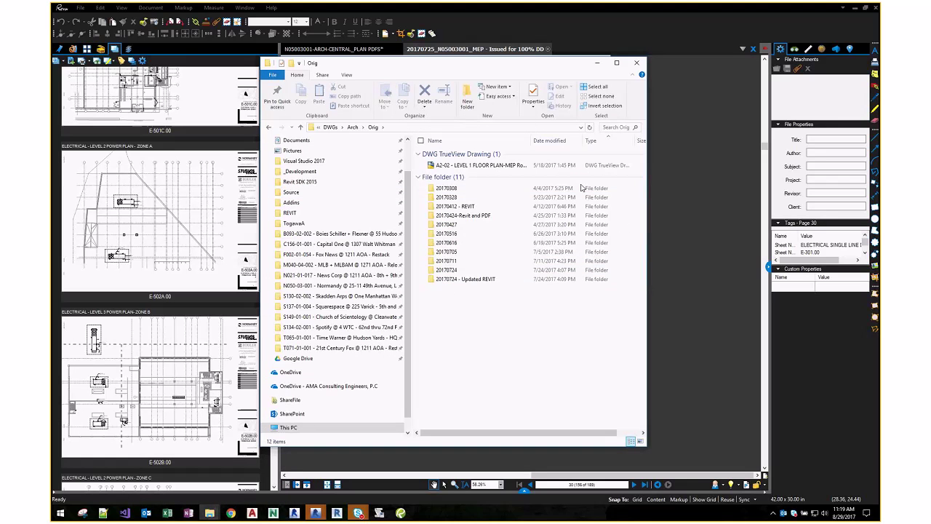
pyautogui.doubleClick(484, 270)
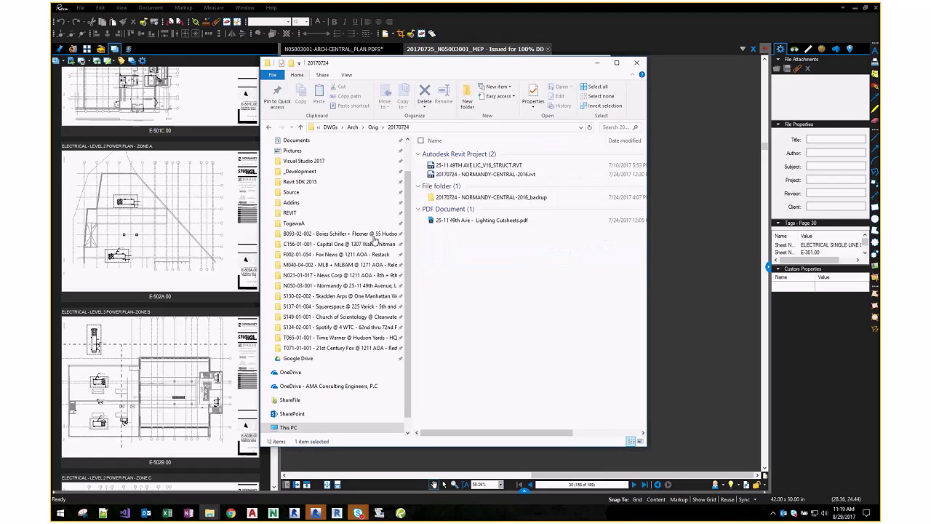
pyautogui.click(513, 220)
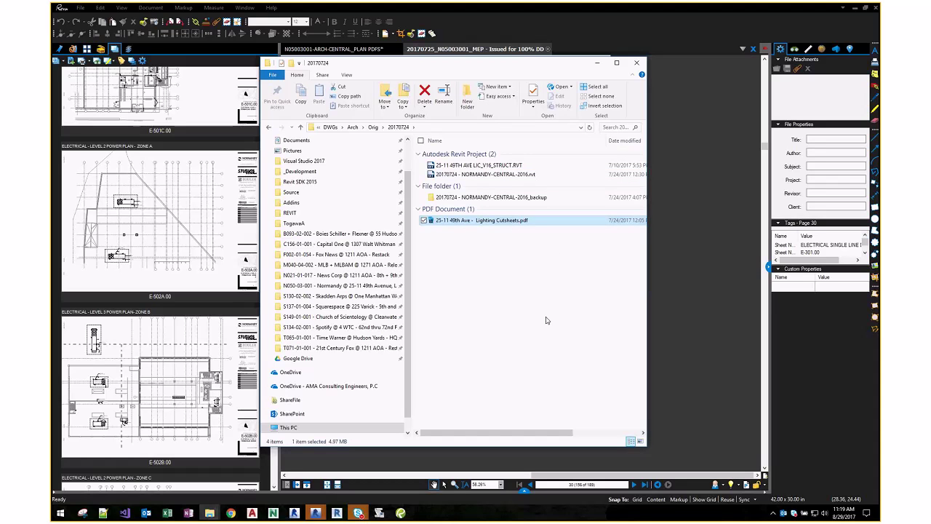
pyautogui.click(518, 166)
pyautogui.click(509, 174)
pyautogui.click(509, 165)
pyautogui.click(509, 174)
pyautogui.press('BackSpace')
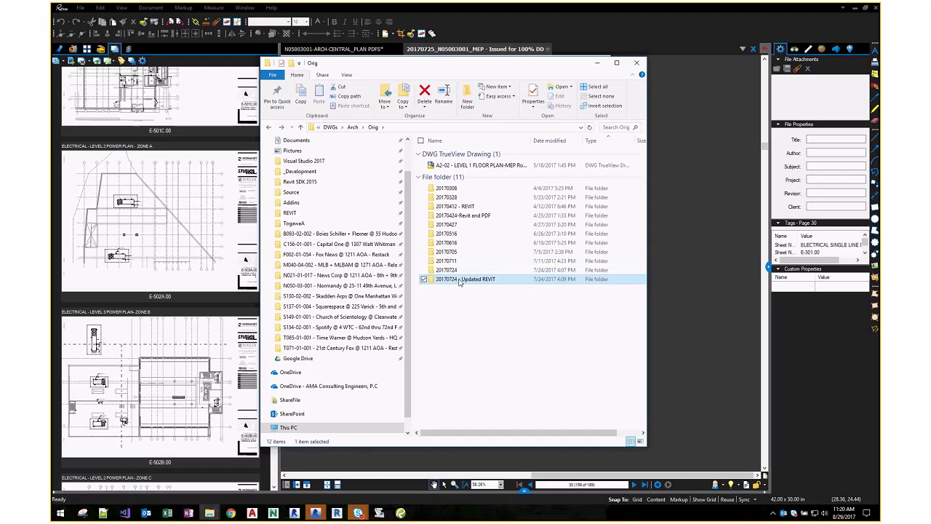
# - Look inside the 20170711 and 20170705 folders, returning to Orig each time
pyautogui.click(453, 279)
pyautogui.click(450, 272)
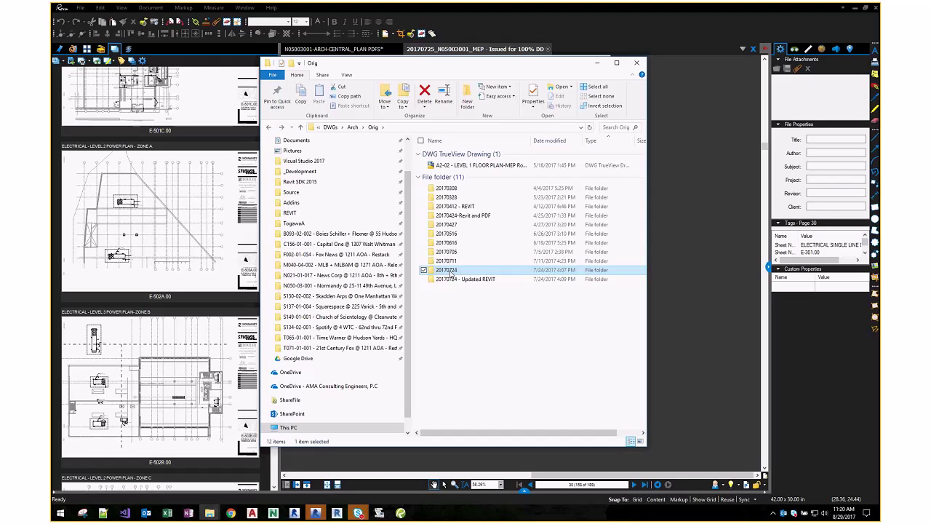
pyautogui.doubleClick(449, 262)
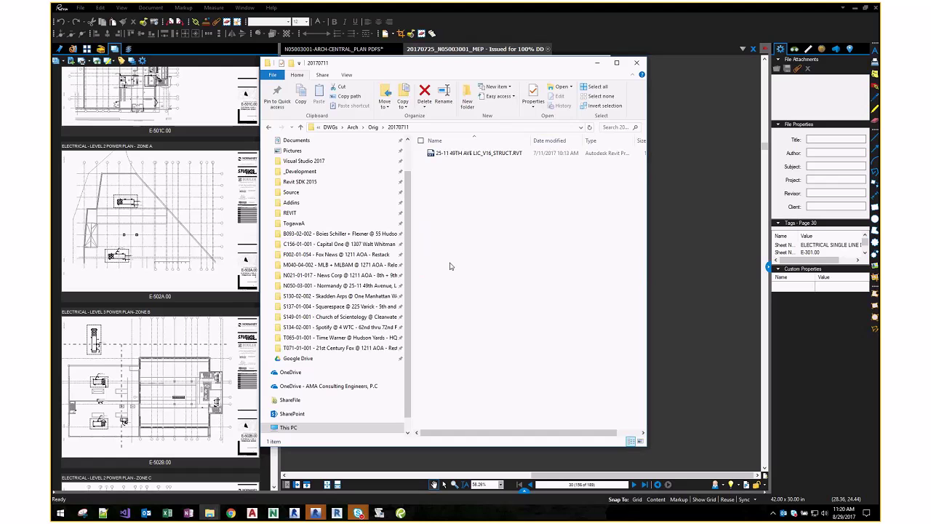
pyautogui.hotkey('alt', 'Left')
pyautogui.doubleClick(450, 255)
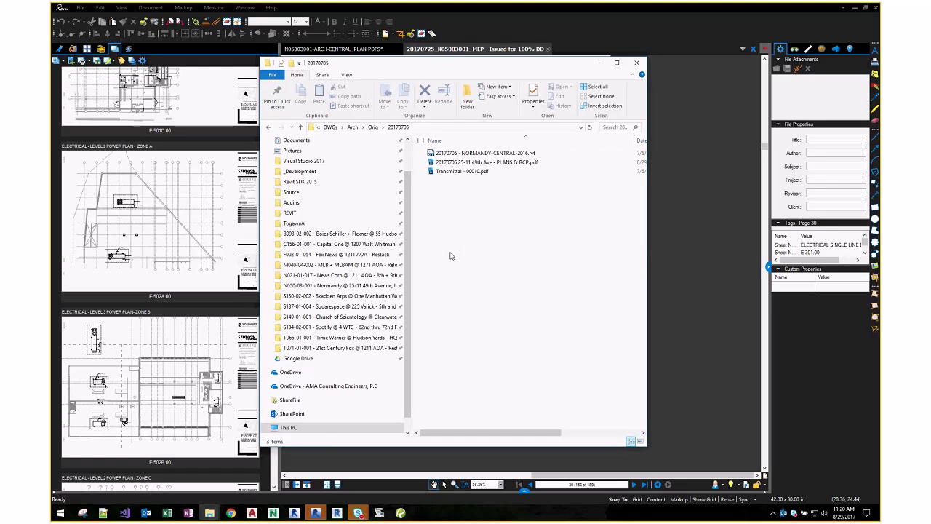
pyautogui.hotkey('alt', 'Left')
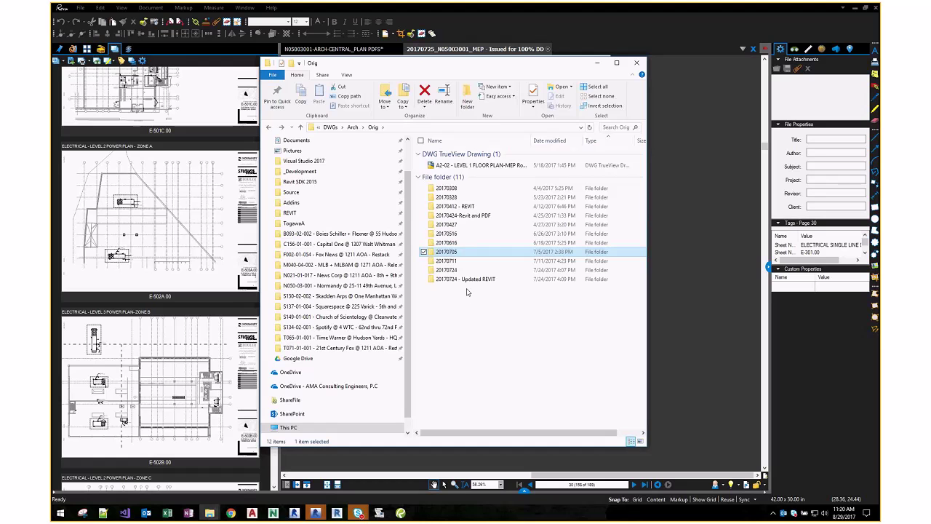
pyautogui.moveTo(642, 43)
# - Back in Revu, collapse Electrical, expand Architectural, and open sheet A2.00
pyautogui.click(644, 40)
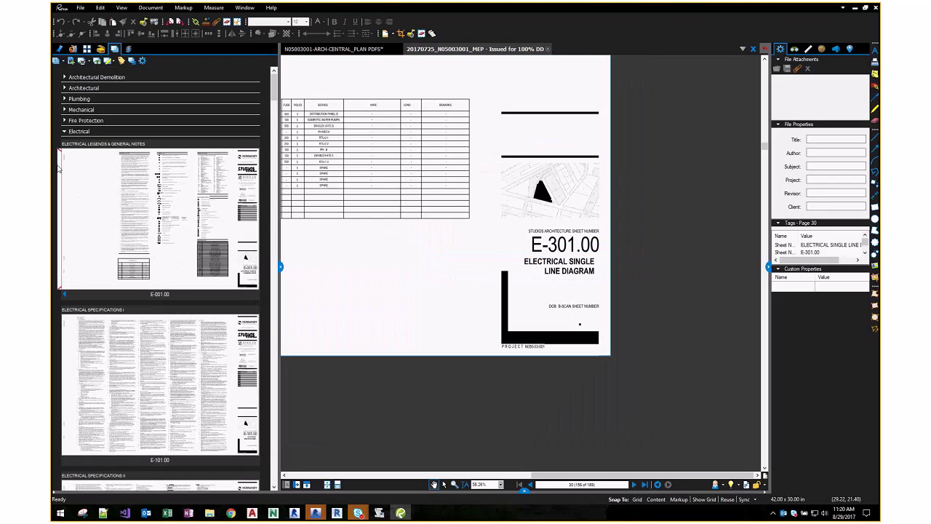
pyautogui.click(64, 131)
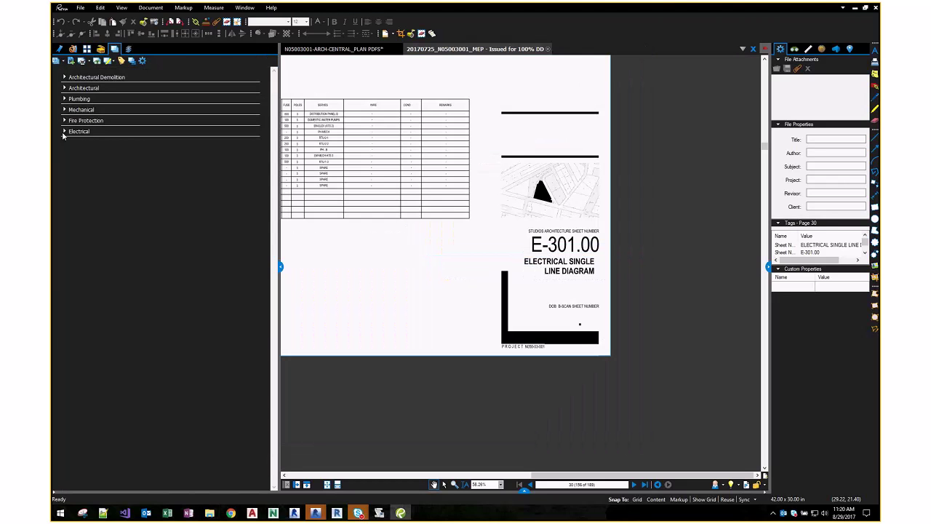
pyautogui.click(64, 88)
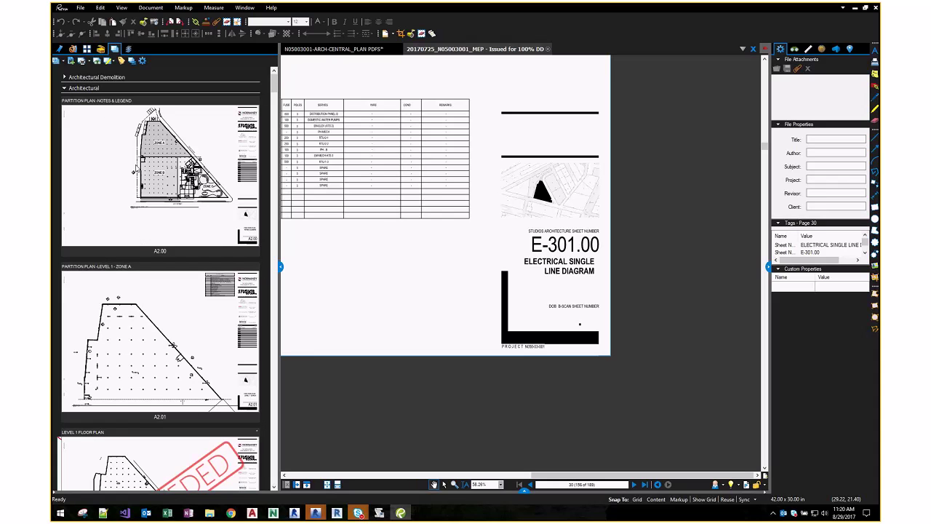
pyautogui.click(176, 250)
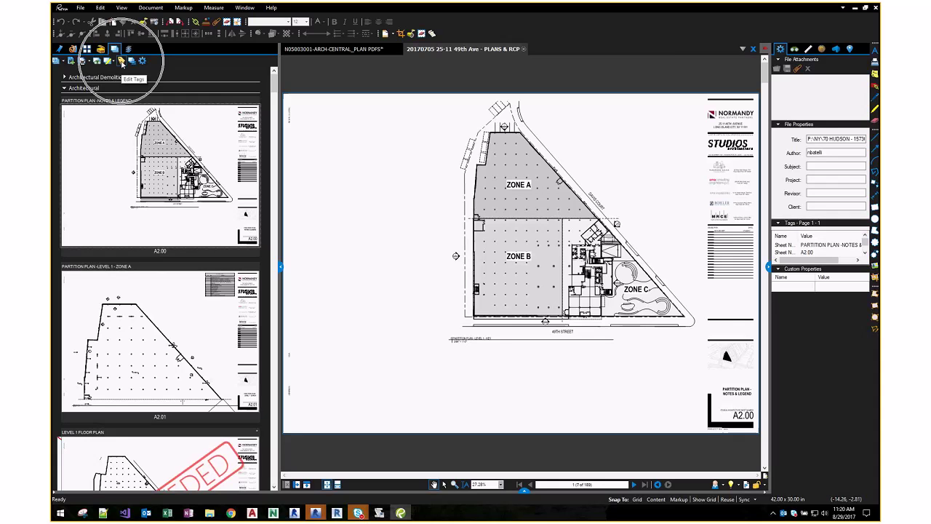
# - Open the tags table, enlarge it to full columns, inspect the P-503.00 entry, then close it
pyautogui.click(122, 63)
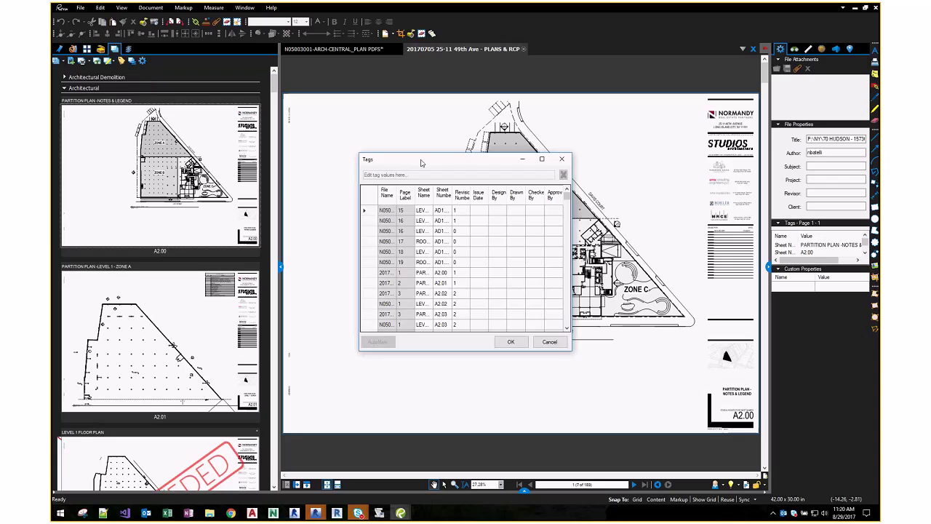
pyautogui.moveTo(426, 161); pyautogui.dragTo(279, 76)
pyautogui.moveTo(435, 269); pyautogui.dragTo(761, 407)
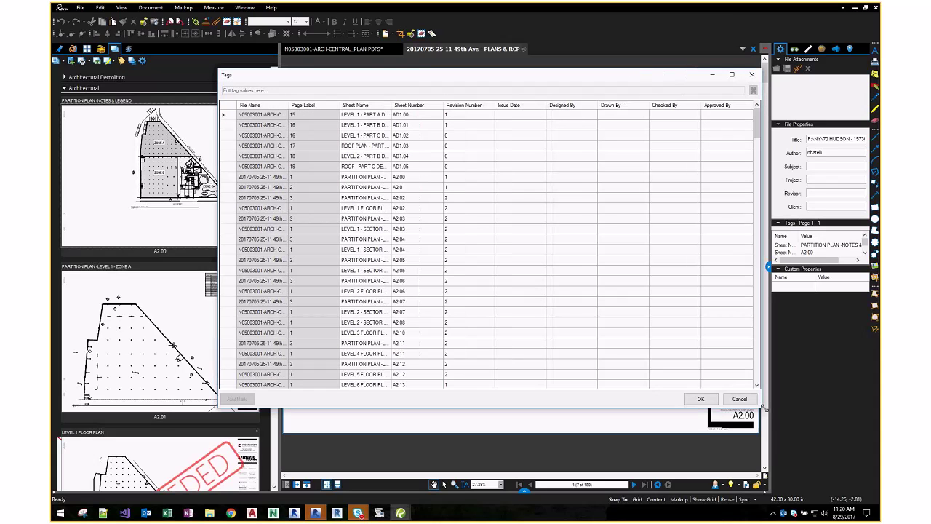
pyautogui.moveTo(756, 129); pyautogui.dragTo(755, 225)
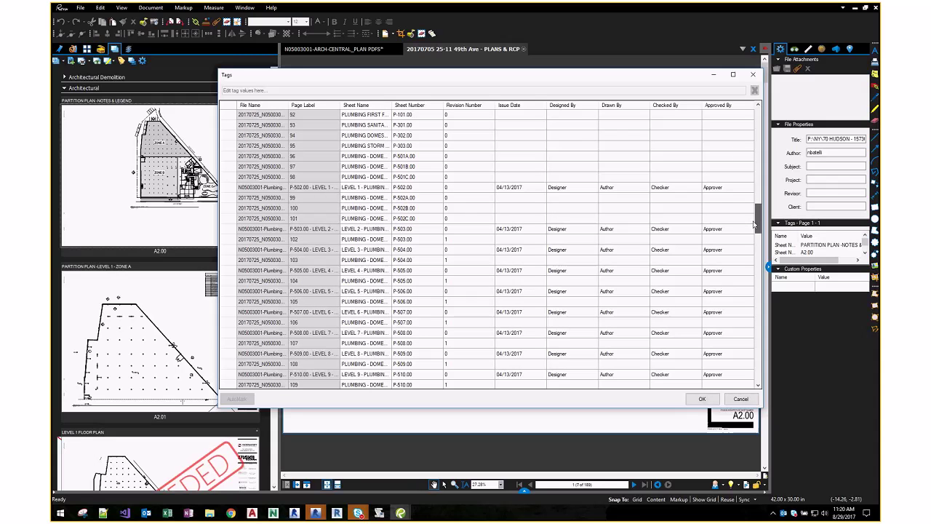
pyautogui.click(418, 229)
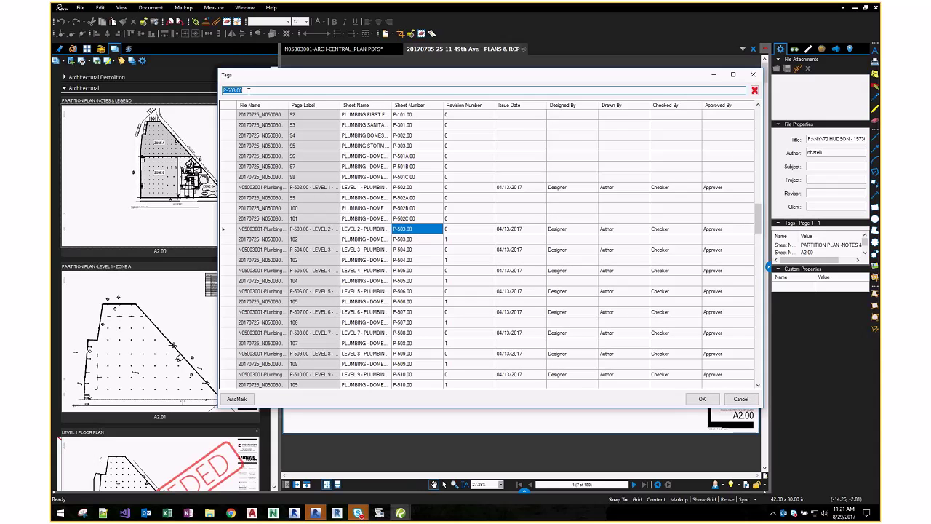
pyautogui.press('Escape')
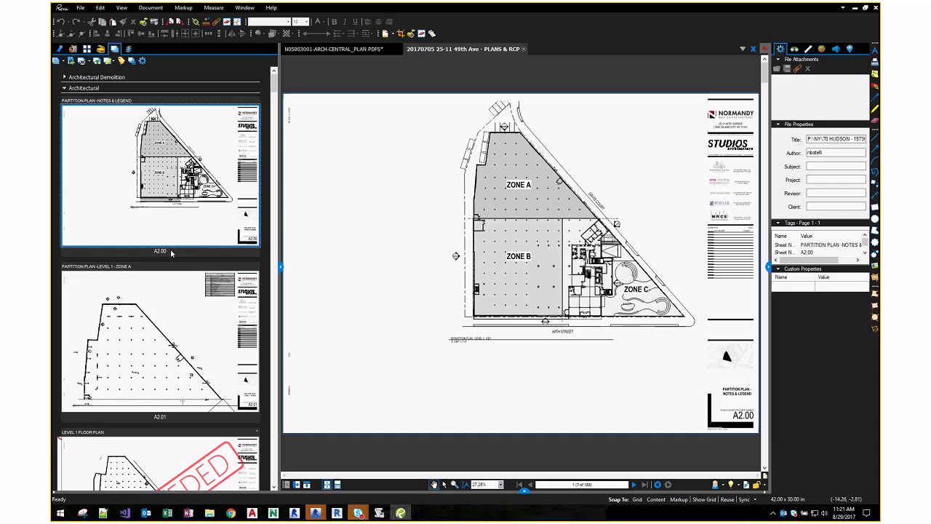
# - Label the first partition plan page A2.00 and reopen the page tags table
pyautogui.click(171, 251)
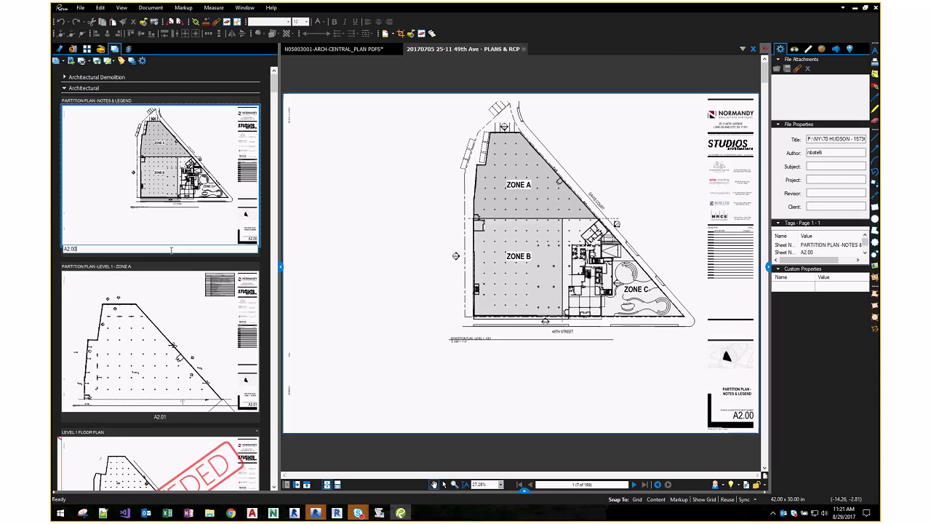
pyautogui.press('Return')
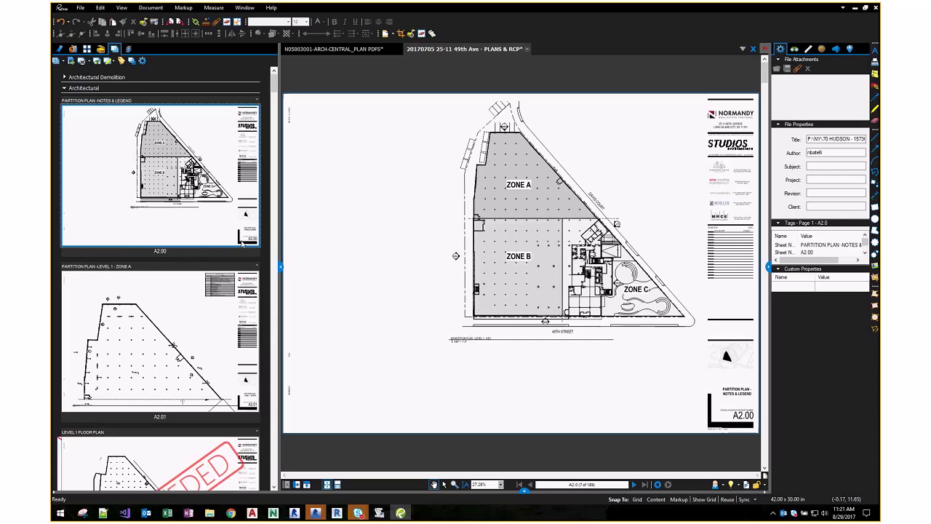
pyautogui.click(121, 61)
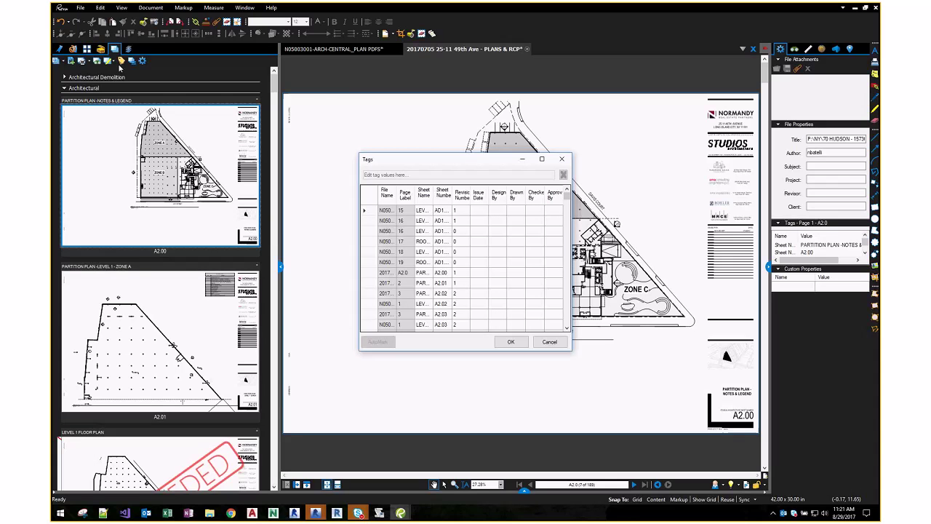
# - Maximize the Tags table and scroll through its rows to the SP/SD-001.00 revision value
pyautogui.press('super+Up')
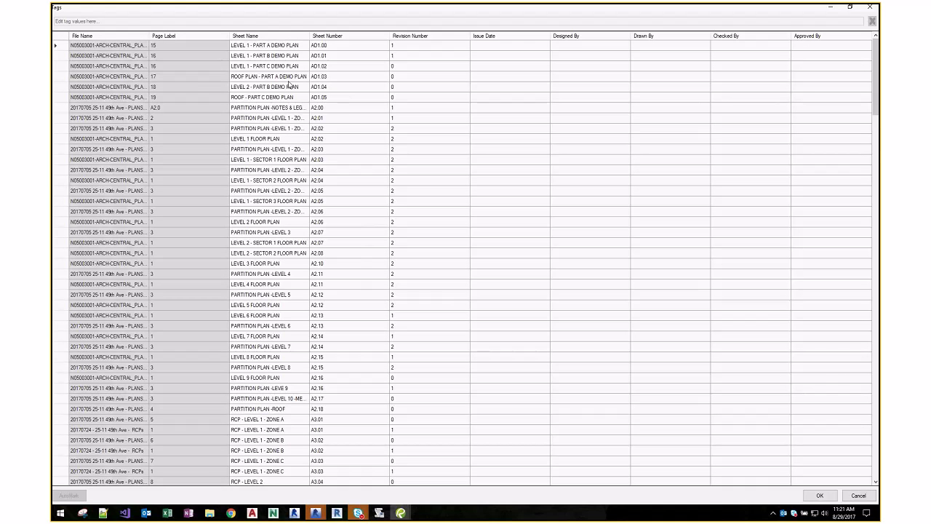
pyautogui.scroll(-20, 338, 93)
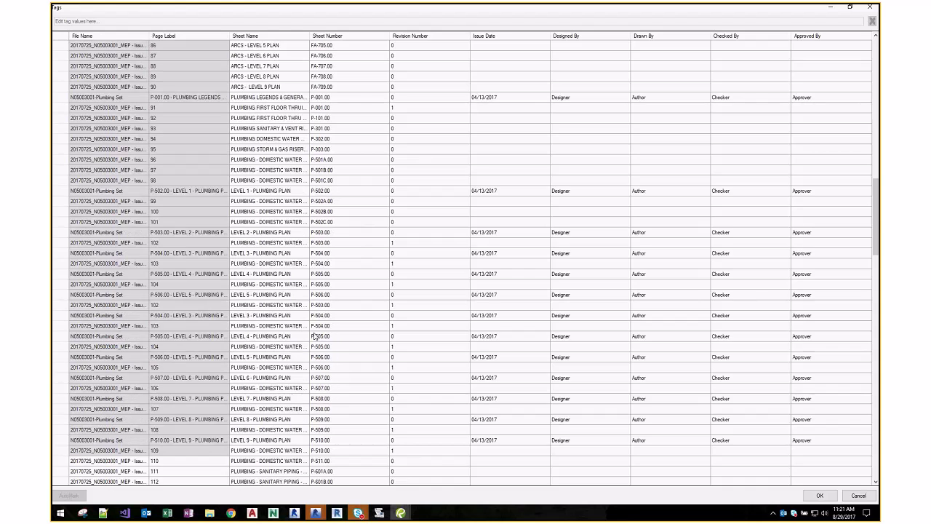
pyautogui.scroll(-10, 314, 335)
pyautogui.scroll(-10, 314, 335)
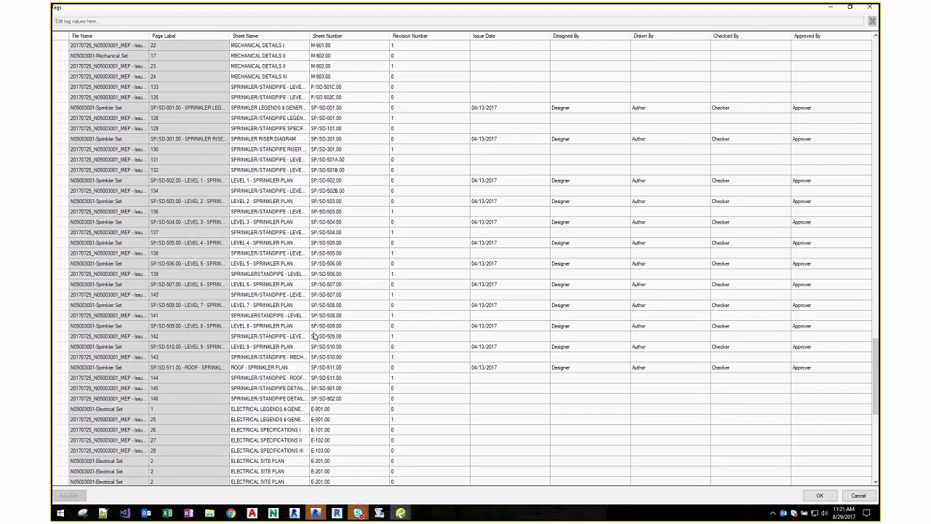
pyautogui.scroll(-12, 314, 335)
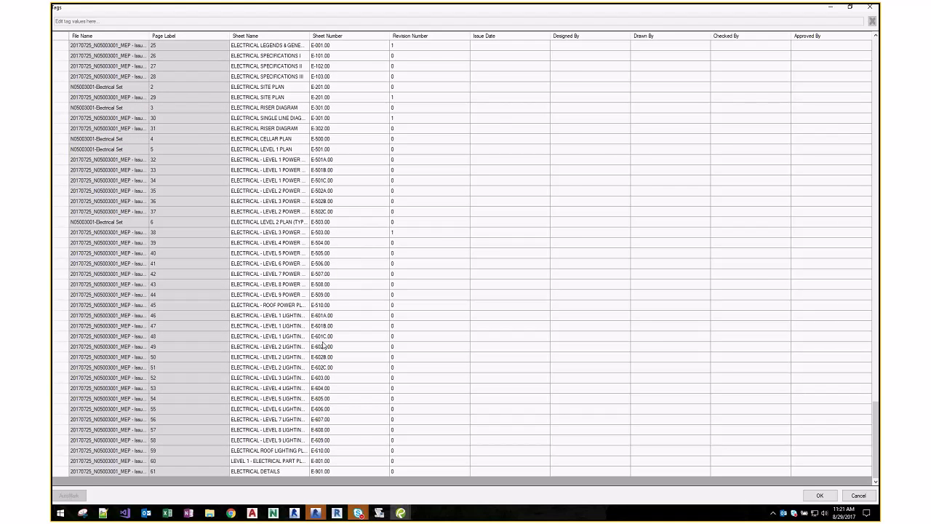
pyautogui.scroll(8, 324, 345)
pyautogui.scroll(5, 325, 347)
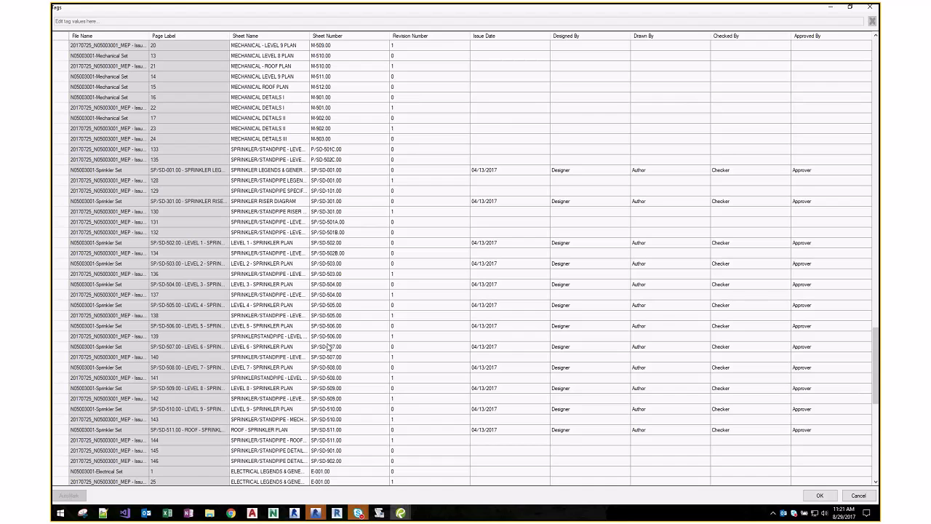
pyautogui.scroll(7, 325, 347)
pyautogui.scroll(13, 325, 347)
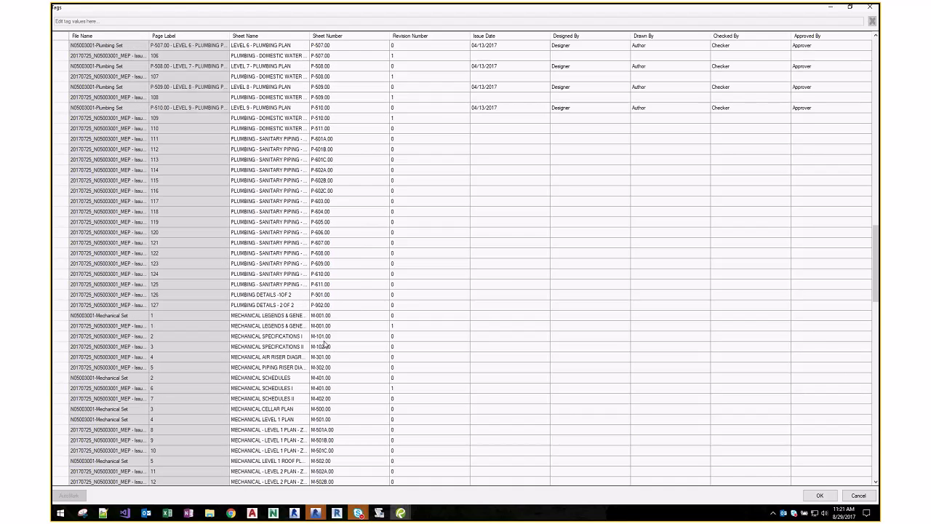
pyautogui.scroll(20, 325, 347)
pyautogui.scroll(8, 325, 347)
pyautogui.scroll(-10, 325, 346)
pyautogui.scroll(-17, 325, 347)
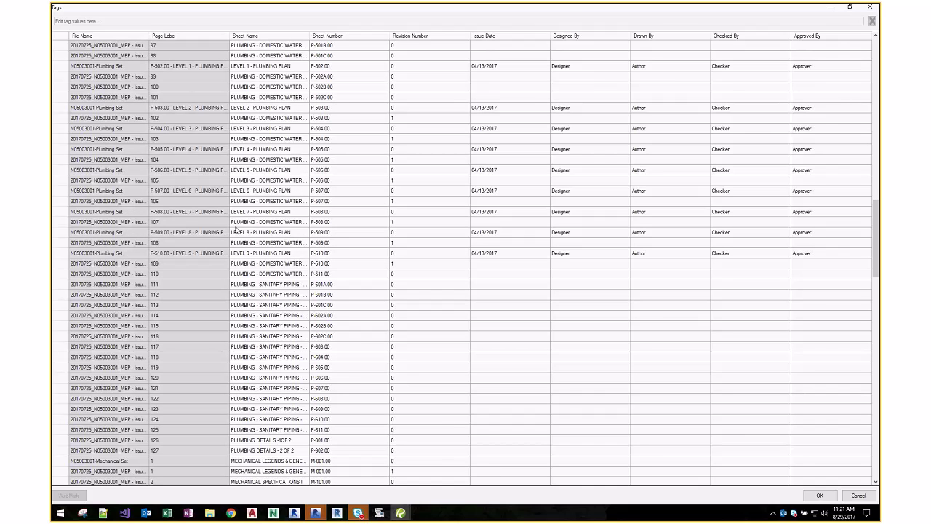
pyautogui.scroll(-8, 285, 266)
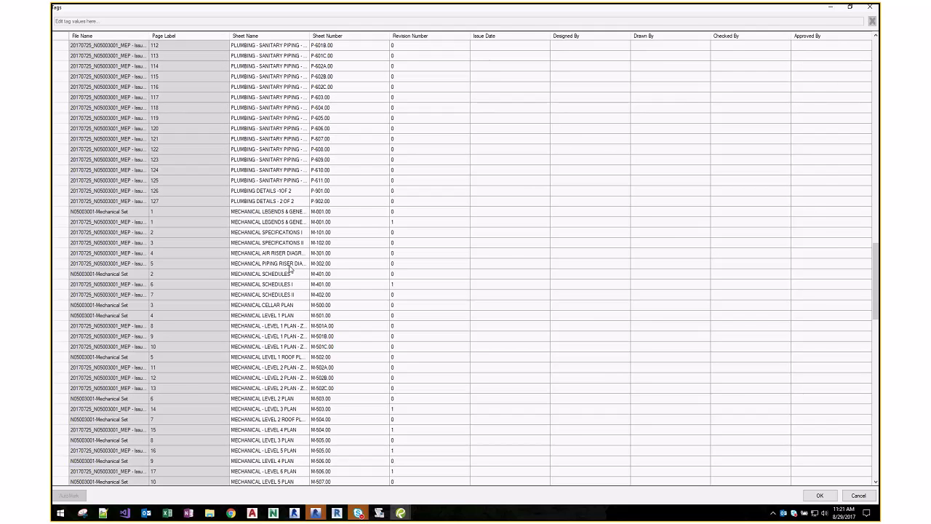
pyautogui.scroll(-8, 288, 268)
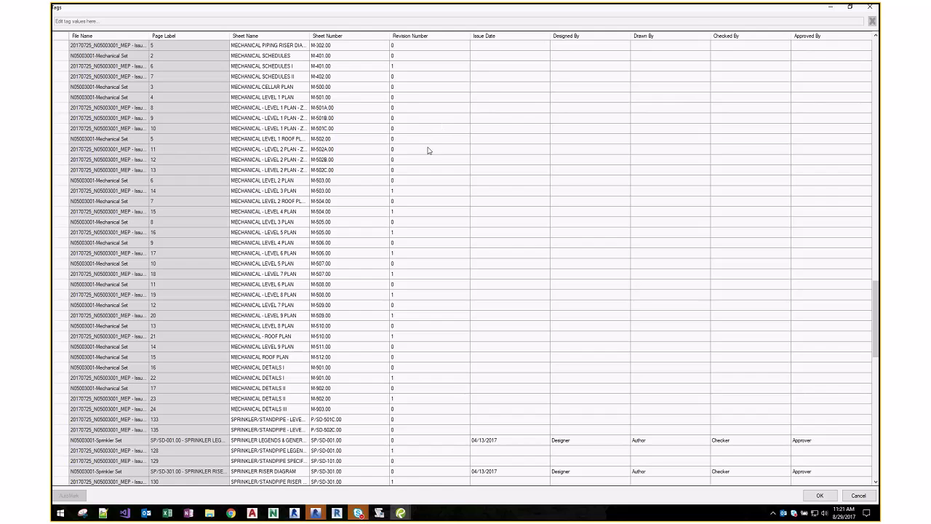
pyautogui.scroll(-7, 428, 189)
pyautogui.click(400, 234)
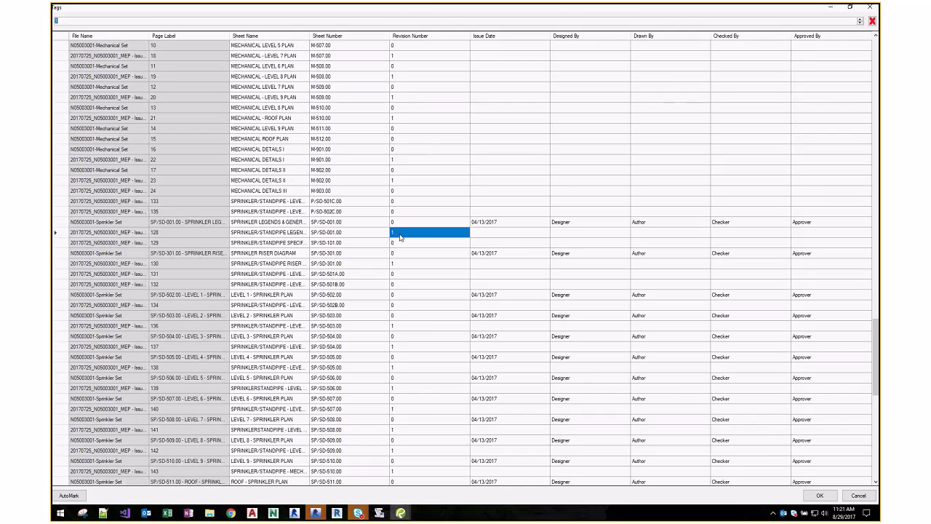
# - Sort the page tags by Revision Number
pyautogui.scroll(-5, 423, 240)
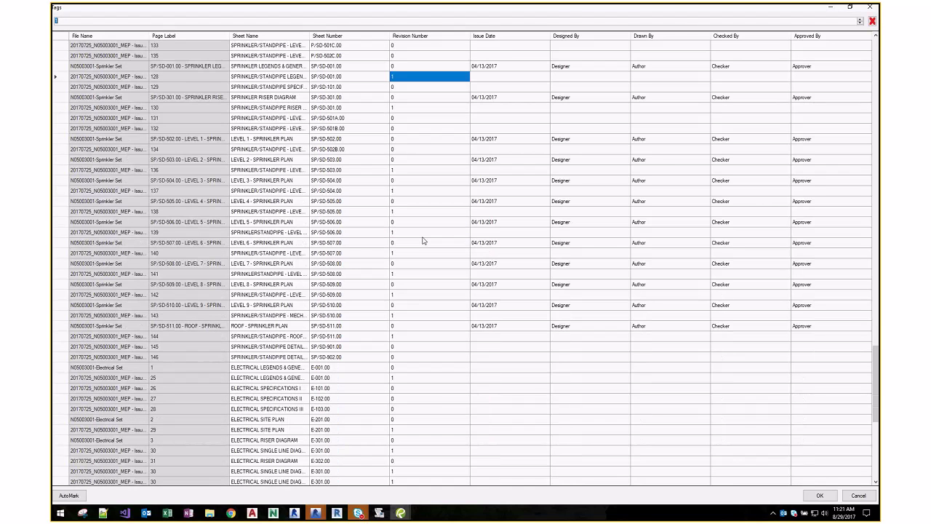
pyautogui.scroll(-9, 422, 241)
pyautogui.scroll(6, 432, 327)
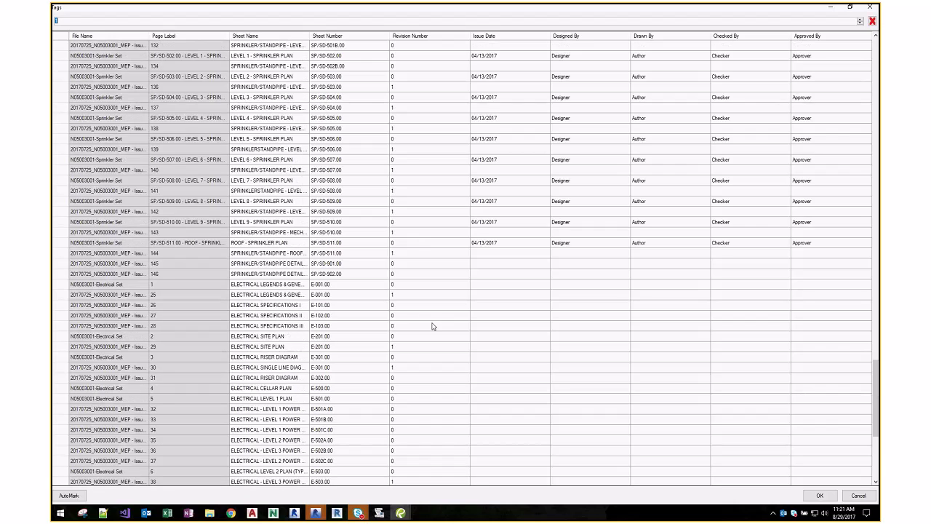
pyautogui.scroll(15, 431, 323)
pyautogui.scroll(12, 430, 319)
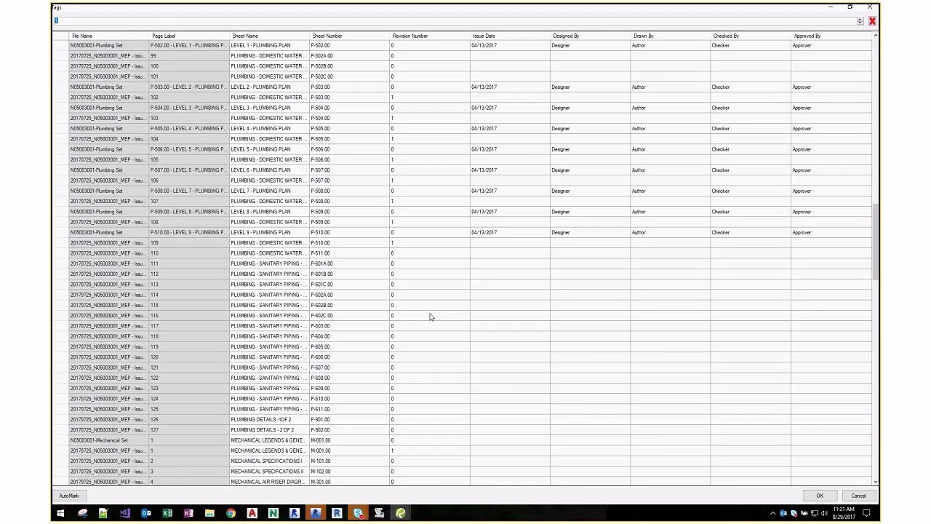
pyautogui.scroll(10, 405, 223)
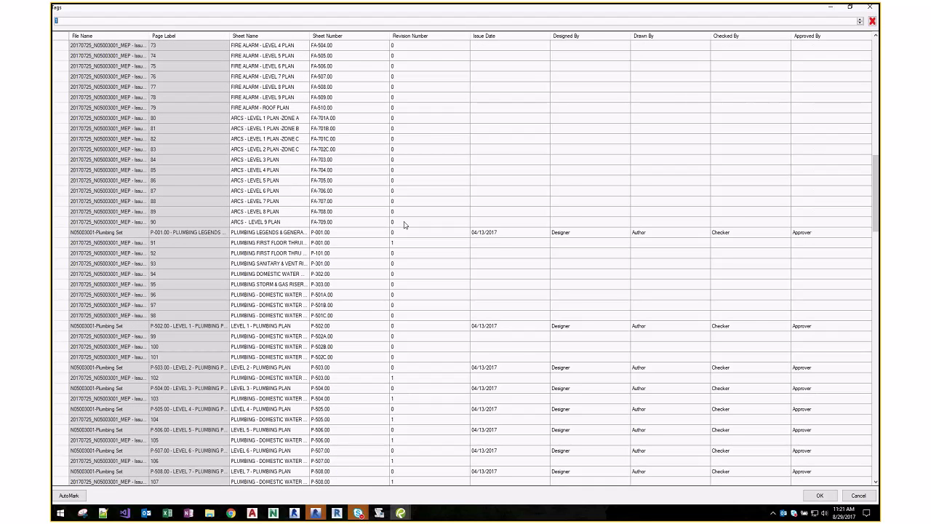
pyautogui.scroll(6, 405, 223)
pyautogui.click(419, 37)
# - Select sheet numbers A2.02 through A2.15, then close the tags table
pyautogui.scroll(-5, 462, 116)
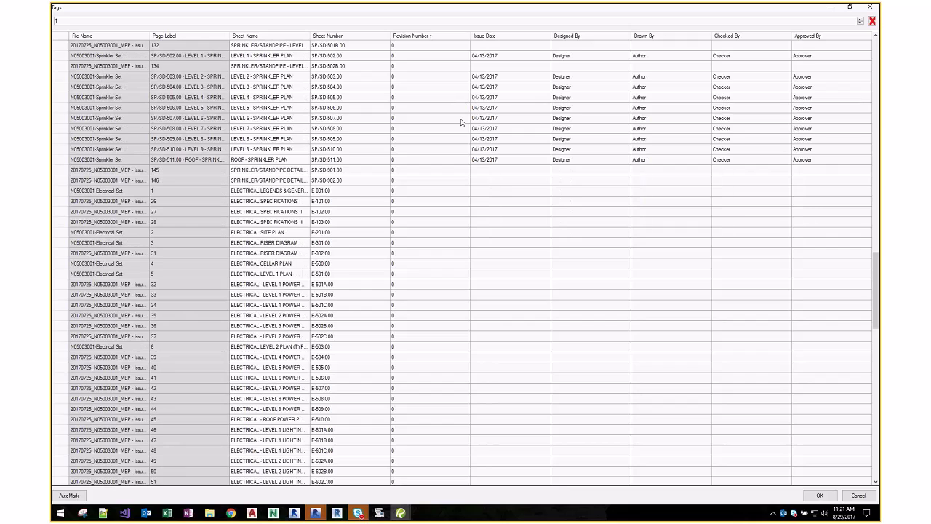
pyautogui.scroll(-10, 436, 131)
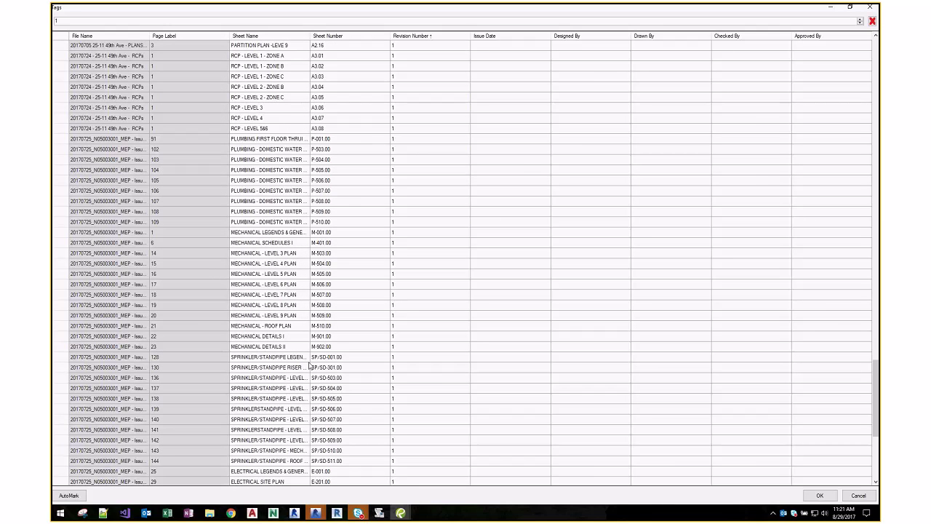
pyautogui.scroll(-7, 309, 368)
pyautogui.scroll(-1, 309, 367)
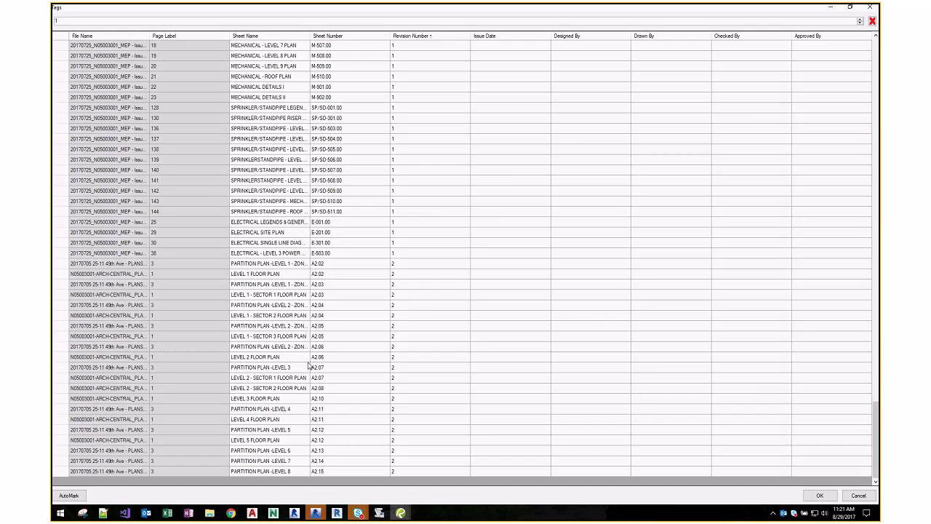
pyautogui.click(322, 471)
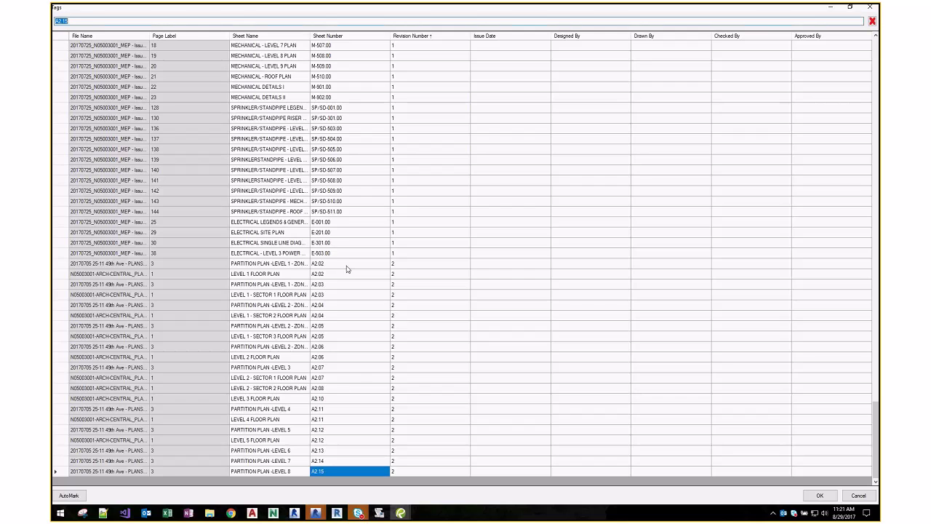
pyautogui.keyDown('shift'); pyautogui.click(347, 267); pyautogui.keyUp('shift')
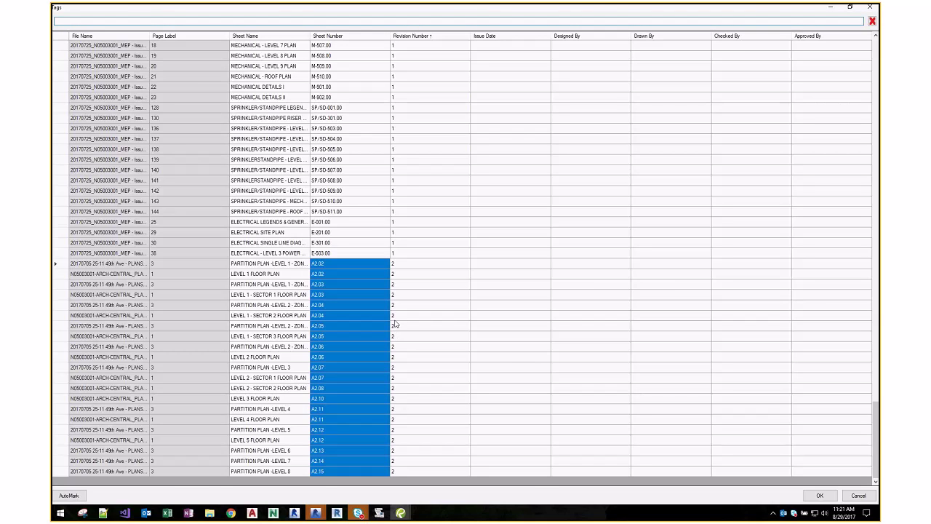
pyautogui.press('Return')
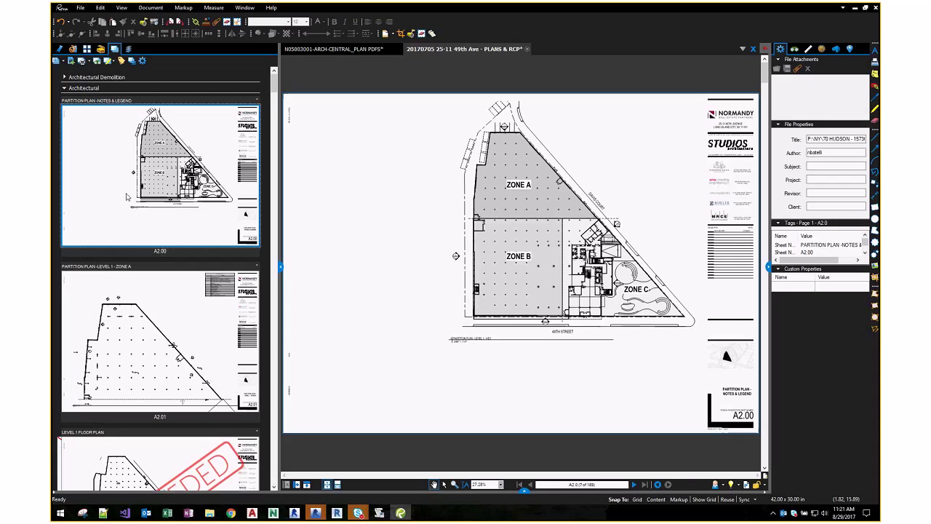
# - Switch to the sheet name list and open Partition Plan - Level 8 (A2.15) as a read-only copy
pyautogui.scroll(-4, 127, 196)
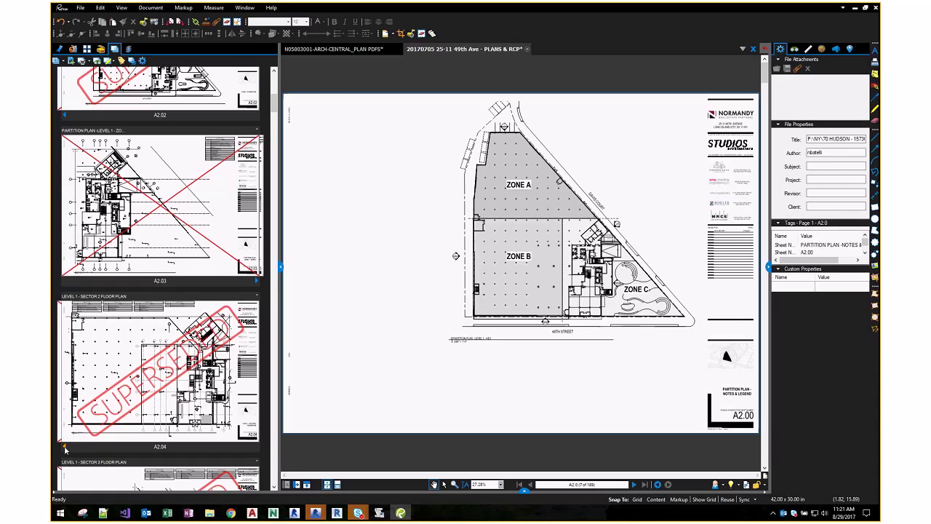
pyautogui.scroll(-5, 88, 429)
pyautogui.scroll(-2, 75, 350)
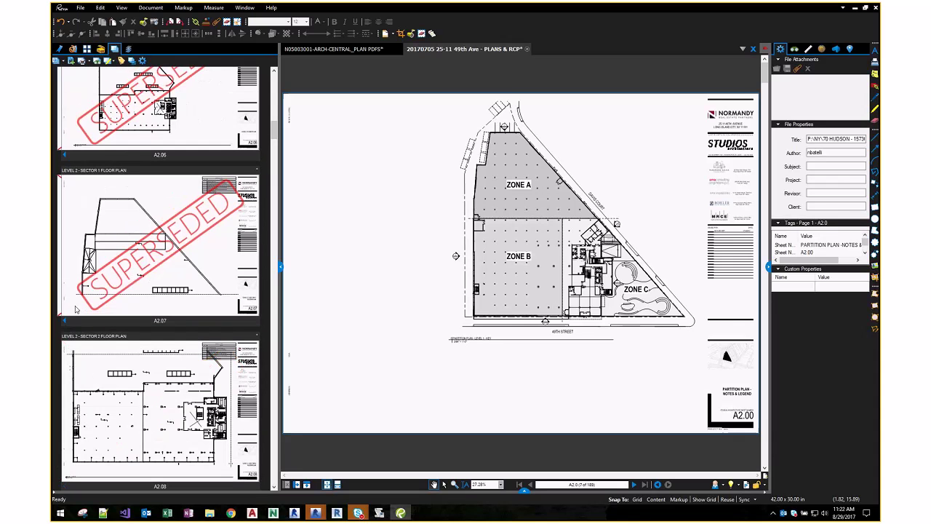
pyautogui.click(70, 157)
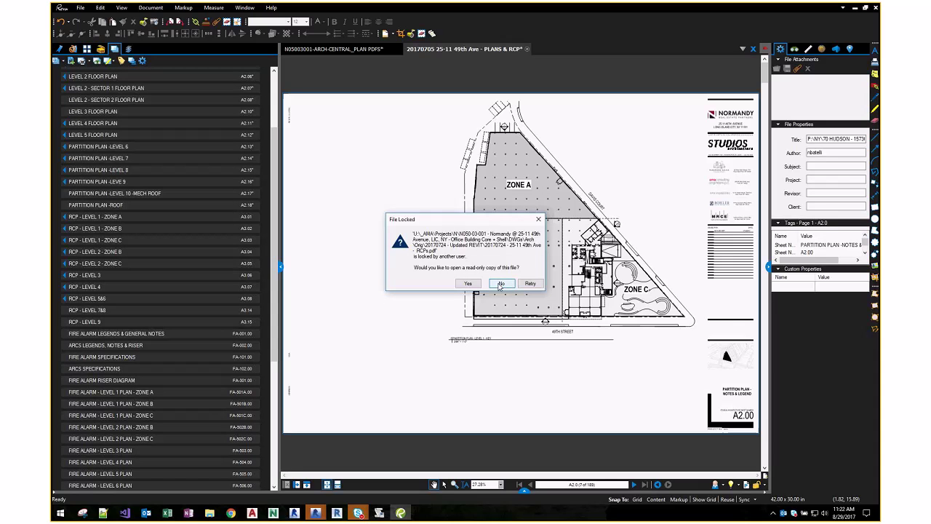
pyautogui.click(500, 283)
pyautogui.click(166, 182)
pyautogui.click(63, 171)
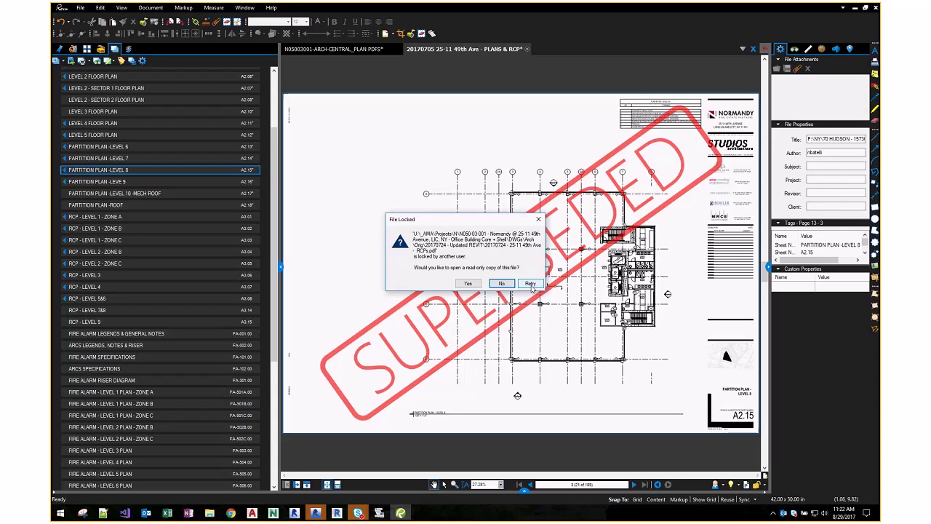
pyautogui.click(532, 287)
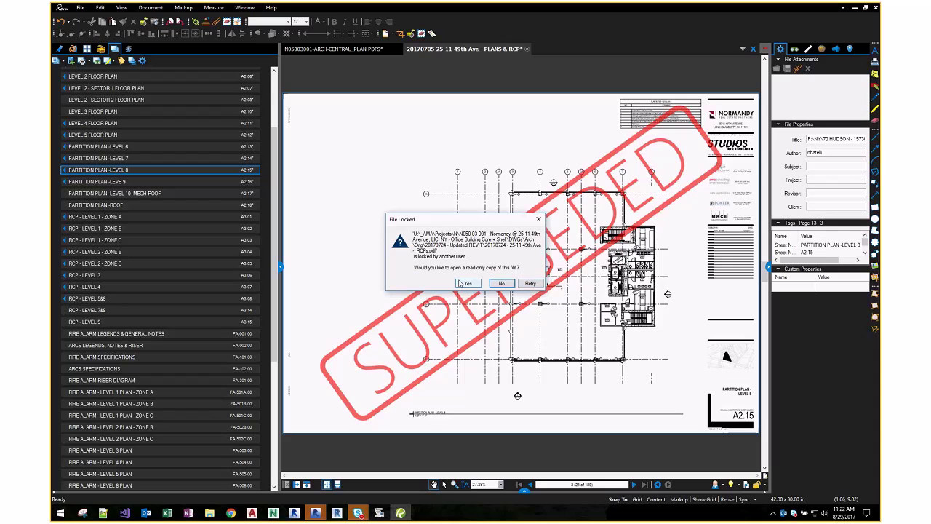
pyautogui.click(472, 285)
# - Collapse the Architectural group down to its header in the Sets panel
pyautogui.scroll(-5, 402, 219)
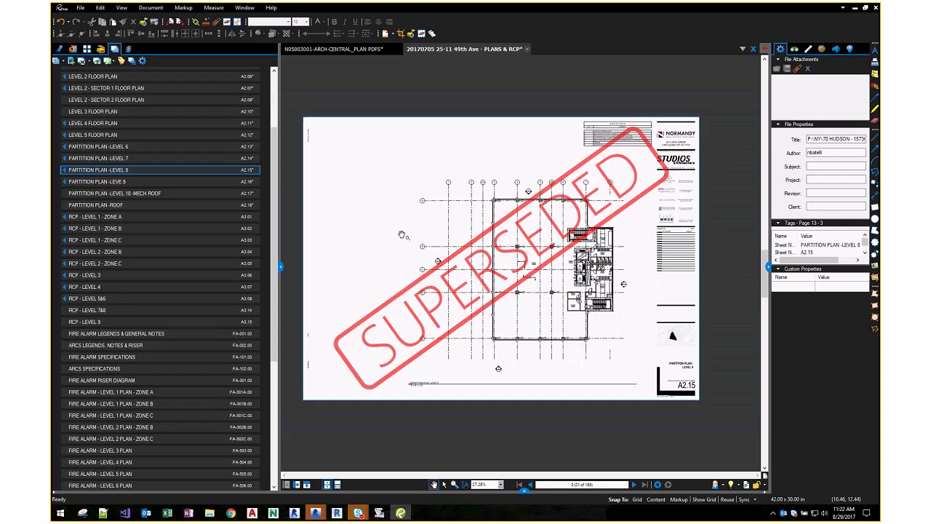
pyautogui.scroll(3, 402, 218)
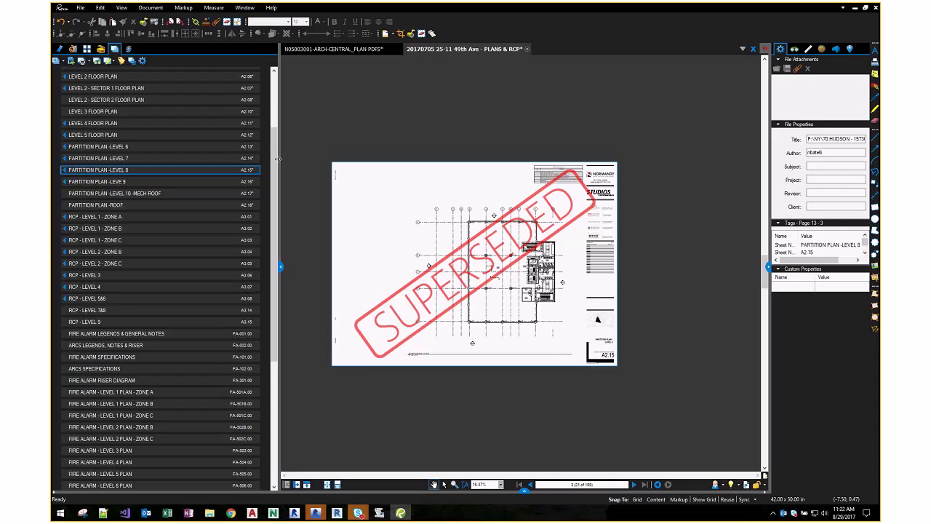
pyautogui.moveTo(277, 158); pyautogui.dragTo(275, 102)
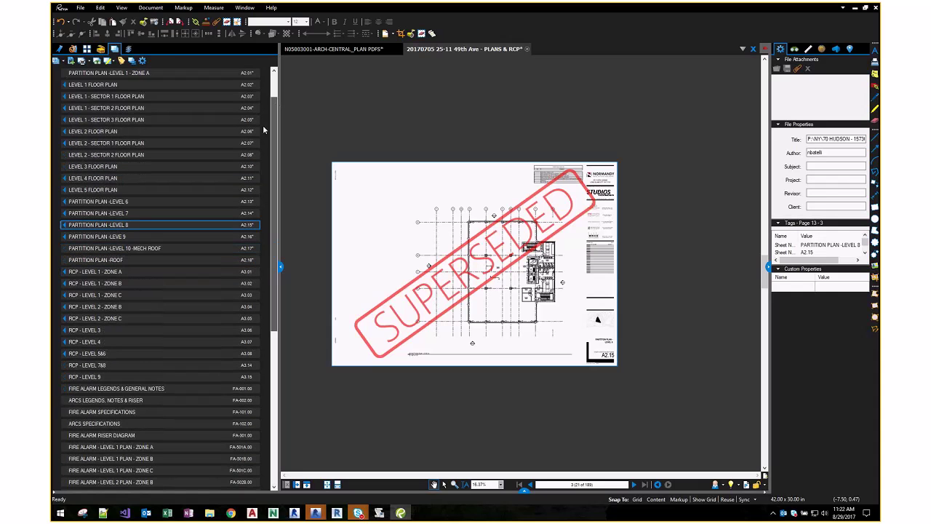
pyautogui.click(72, 88)
pyautogui.click(63, 89)
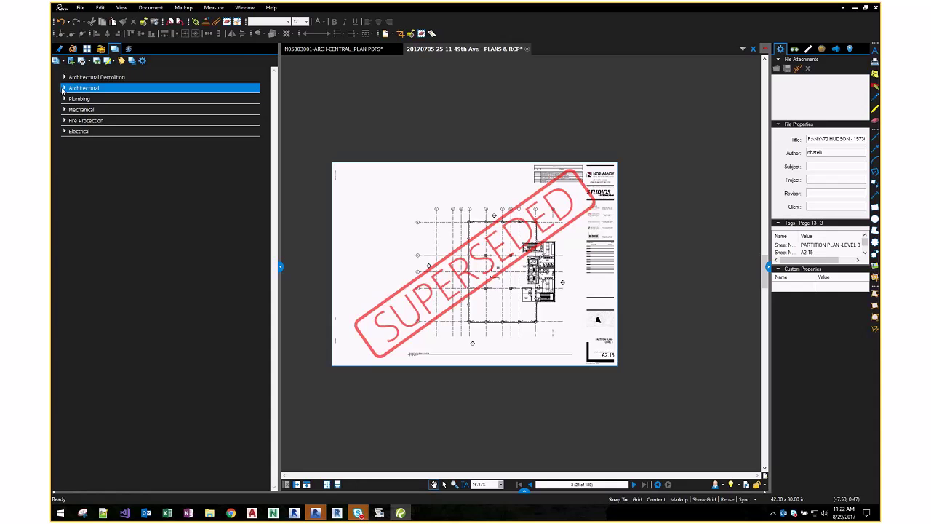
# - Deselect Architectural and bring up the File Explorer window for the C156-01-001 Capital One folder
pyautogui.click(257, 237)
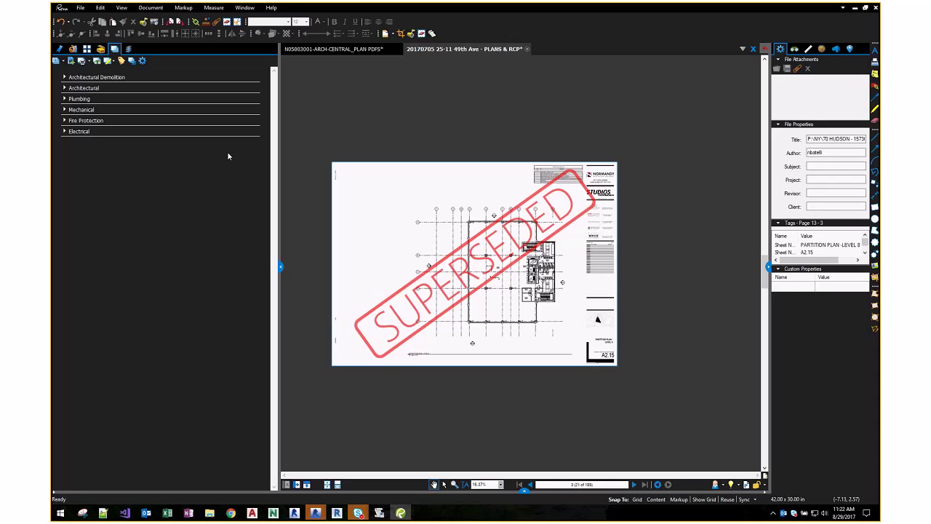
pyautogui.click(209, 513)
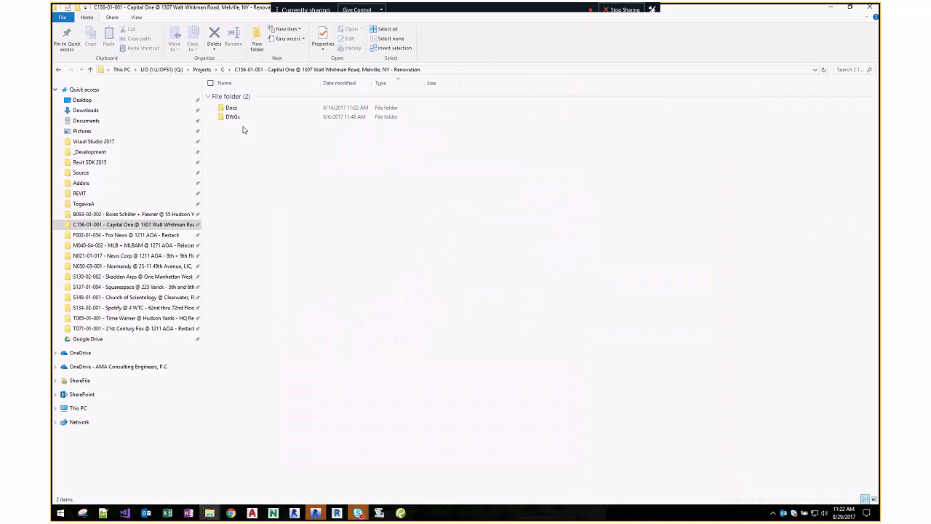
# - Navigate through DWGs, Arch and Orig into the 20170825 issue folder
pyautogui.doubleClick(232, 117)
pyautogui.doubleClick(241, 109)
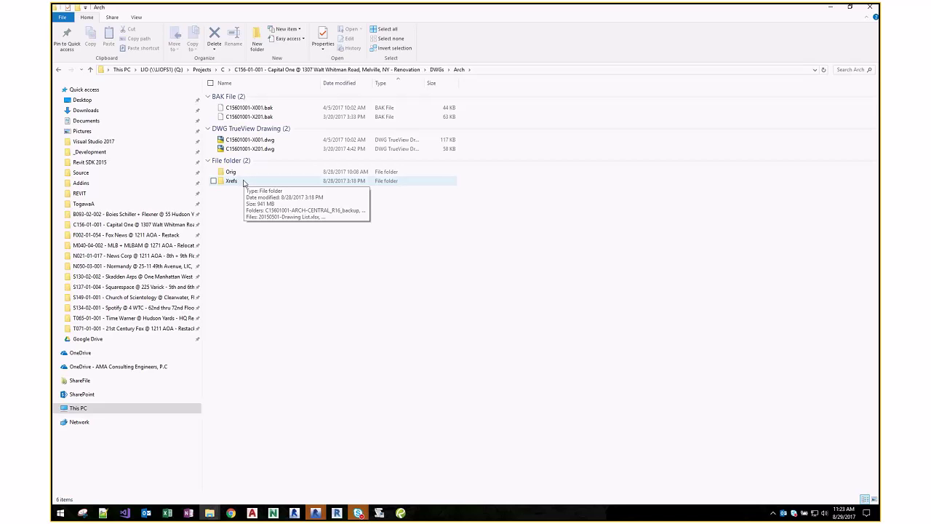
pyautogui.doubleClick(242, 171)
pyautogui.doubleClick(243, 235)
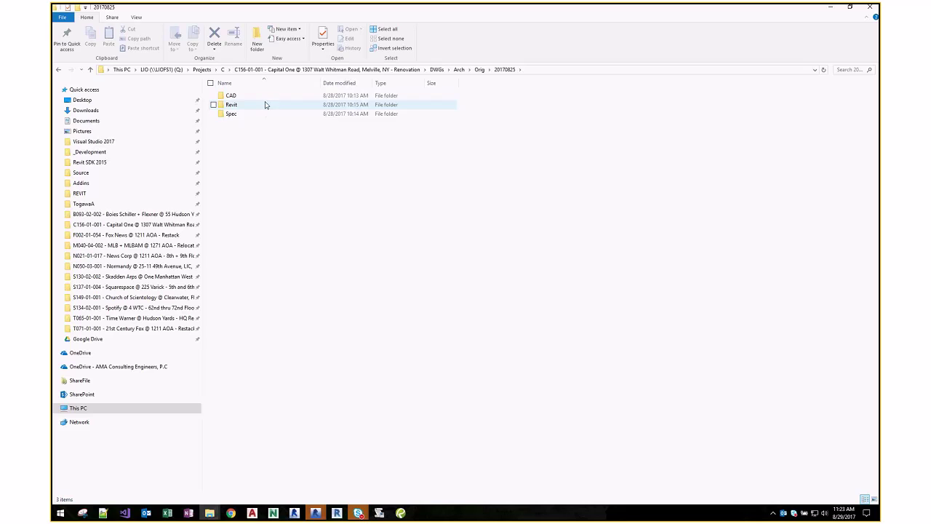
# - Look inside the CAD, Revit and Spec subfolders of 20170825, then go up to Orig
pyautogui.doubleClick(254, 103)
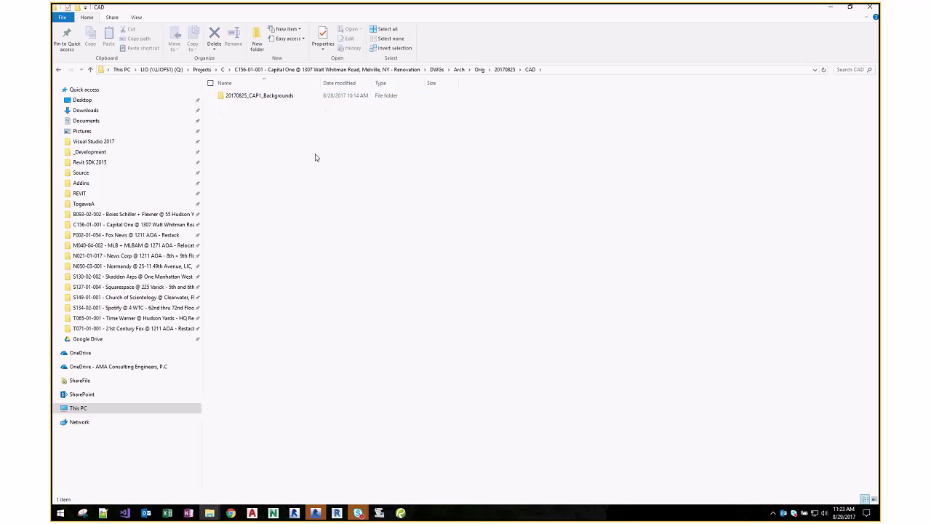
pyautogui.hotkey('alt', 'Left')
pyautogui.click(245, 108)
pyautogui.doubleClick(245, 108)
pyautogui.hotkey('alt', 'Left')
pyautogui.doubleClick(252, 114)
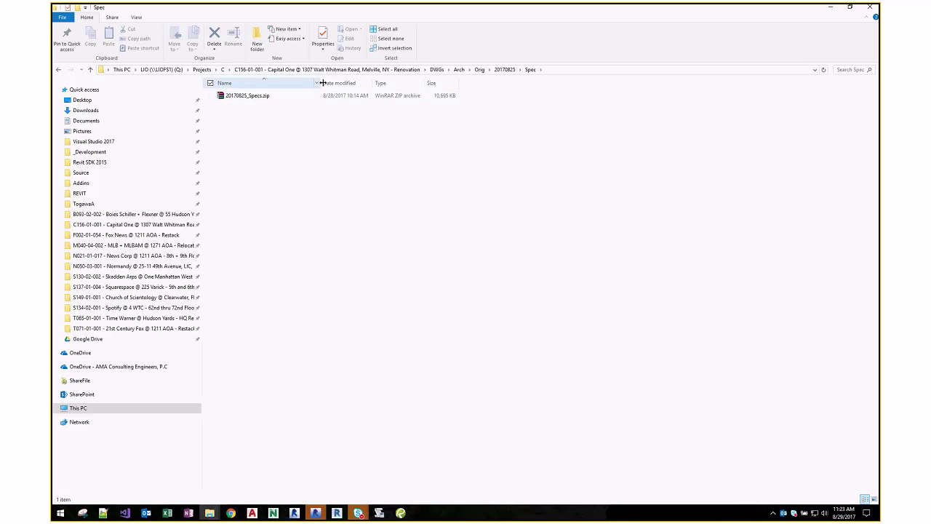
pyautogui.hotkey('alt', 'Left')
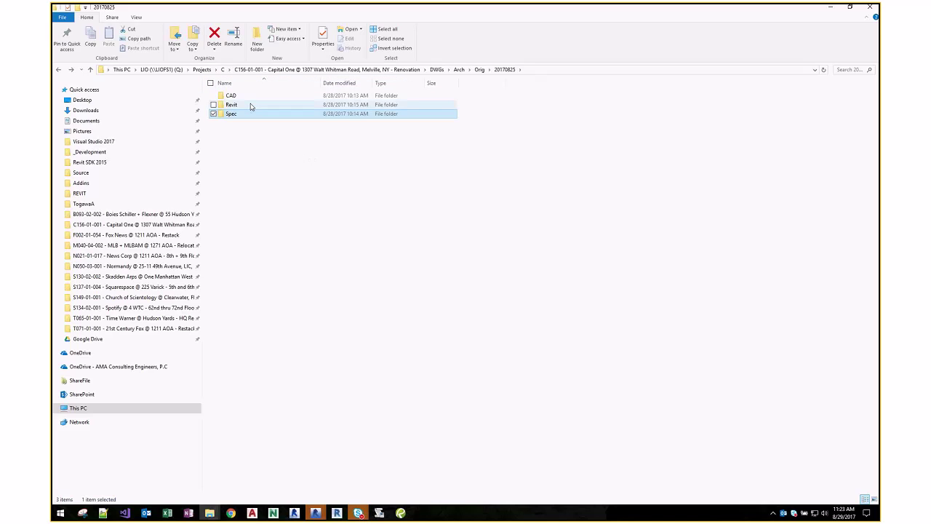
pyautogui.doubleClick(250, 107)
pyautogui.hotkey('alt', 'Left')
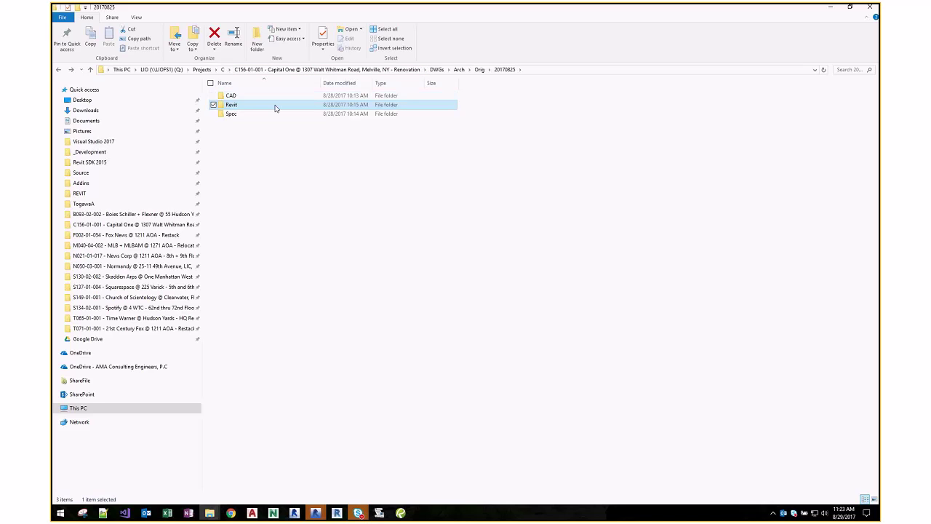
pyautogui.click(270, 151)
pyautogui.hotkey('alt', 'Left')
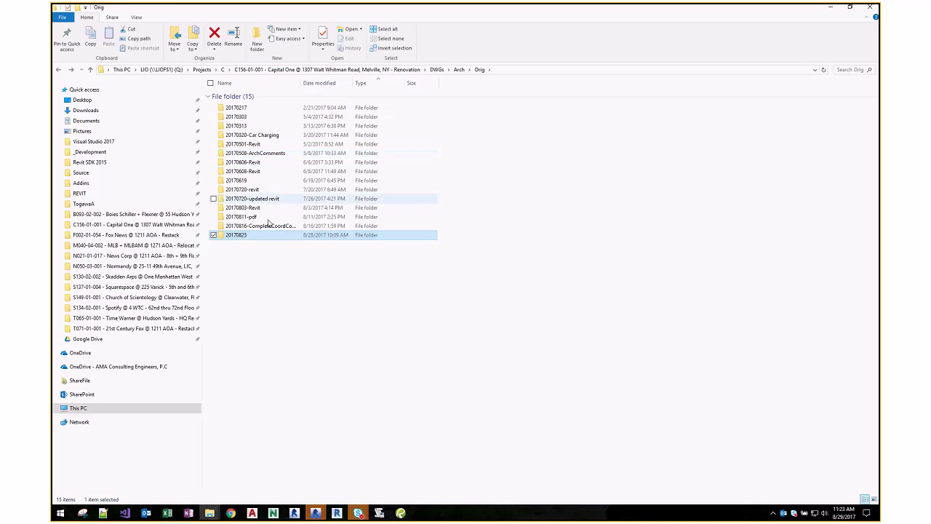
# - Open 20170802_CAP1_Backgrounds.pdf from 20170811-pdf, reenter 20170825, and return to Revu
pyautogui.click(269, 228)
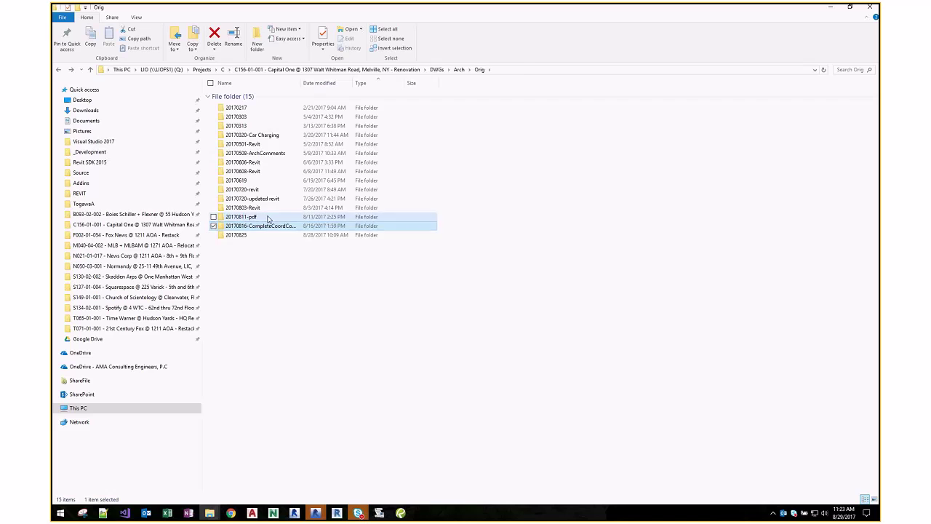
pyautogui.doubleClick(266, 217)
pyautogui.doubleClick(297, 97)
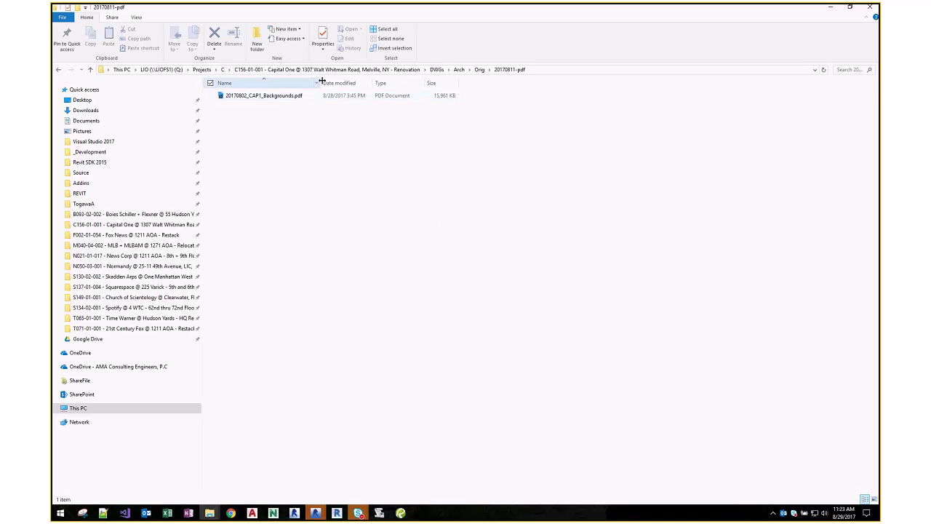
pyautogui.hotkey('alt', 'Left')
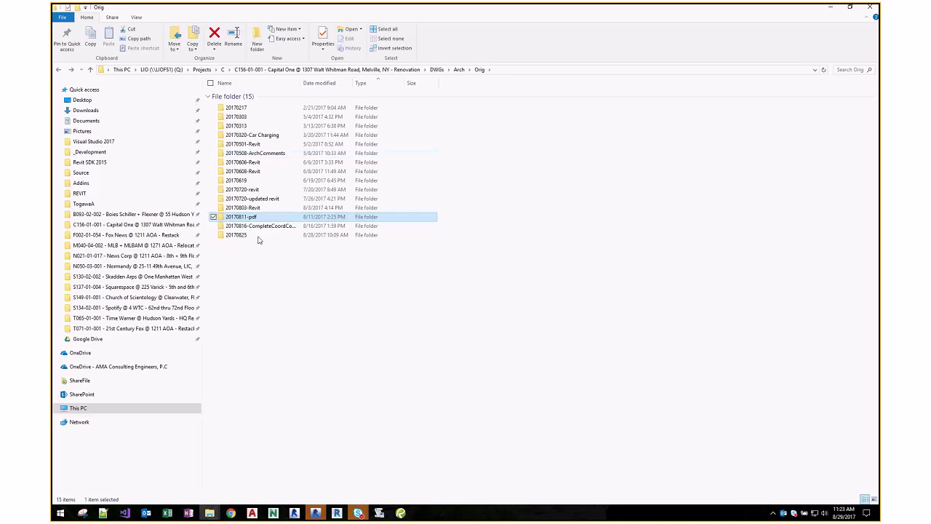
pyautogui.doubleClick(247, 238)
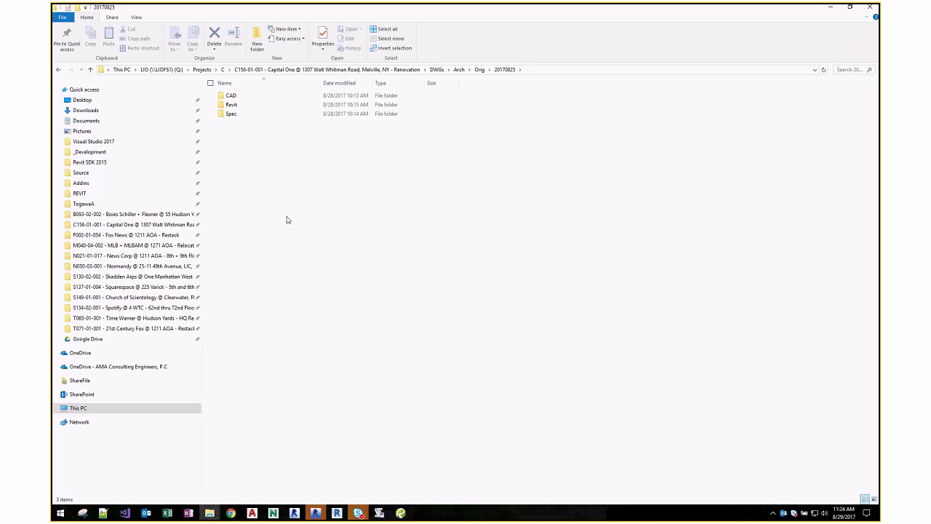
pyautogui.hotkey('alt', 'Tab')
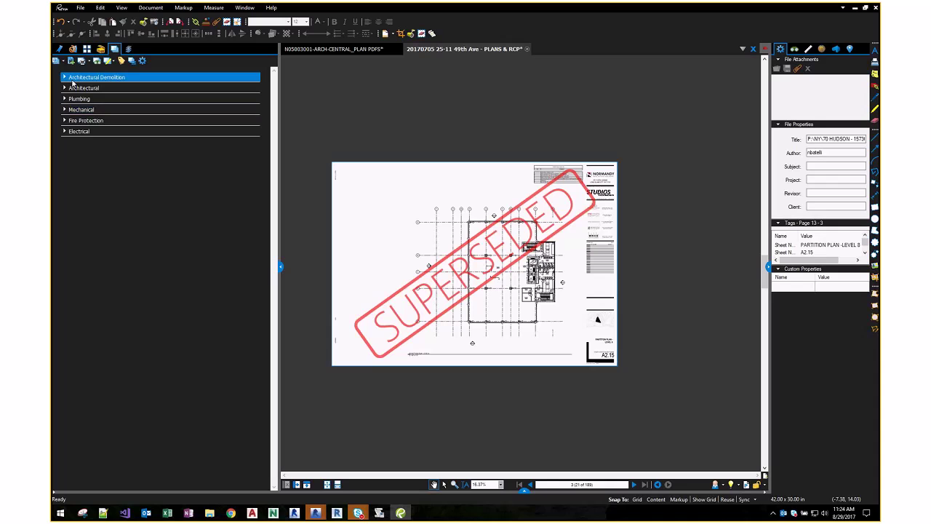
# - Expand the Architectural group, scan its sheet list, and collapse it again
pyautogui.click(113, 78)
pyautogui.doubleClick(109, 88)
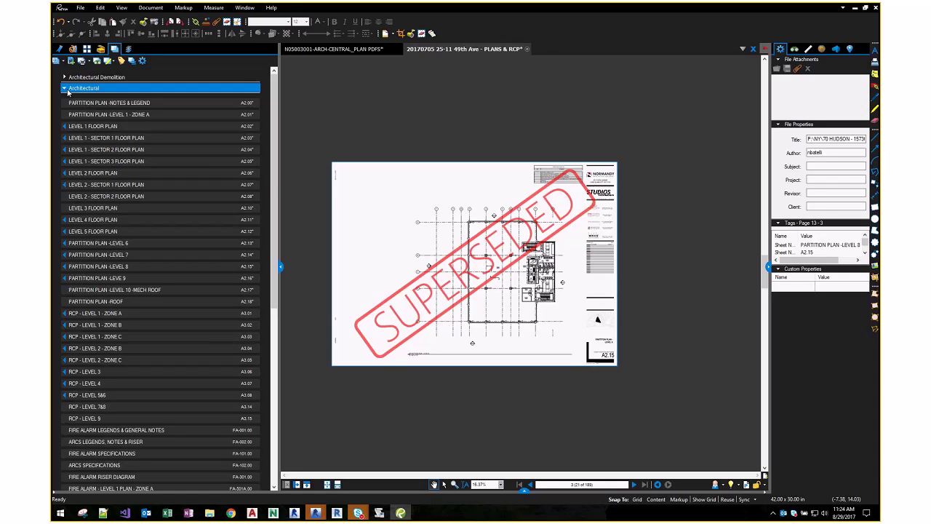
pyautogui.moveTo(112, 105)
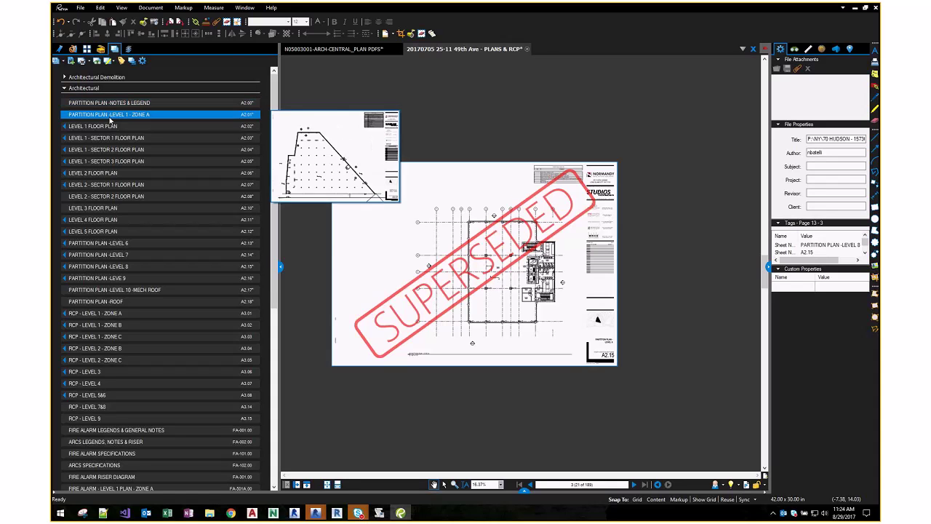
pyautogui.moveTo(115, 187)
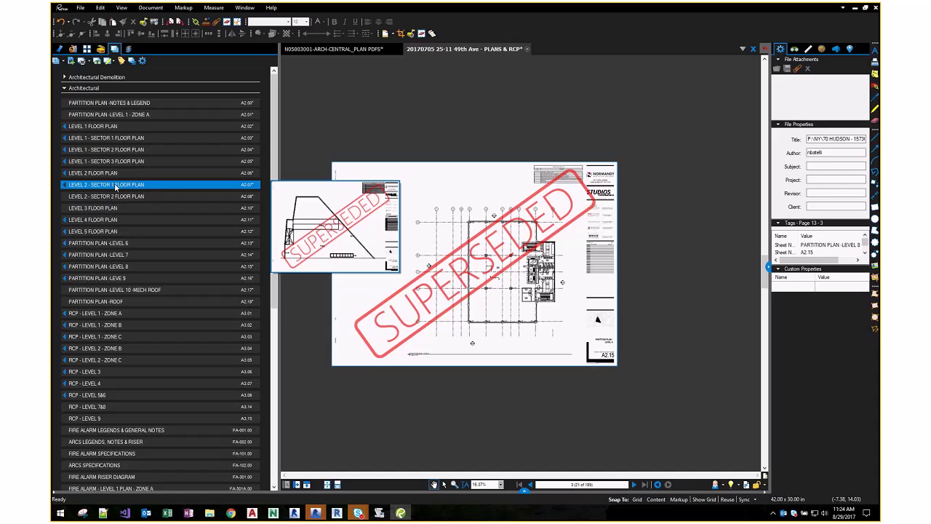
pyautogui.scroll(-10, 115, 187)
pyautogui.scroll(10, 108, 413)
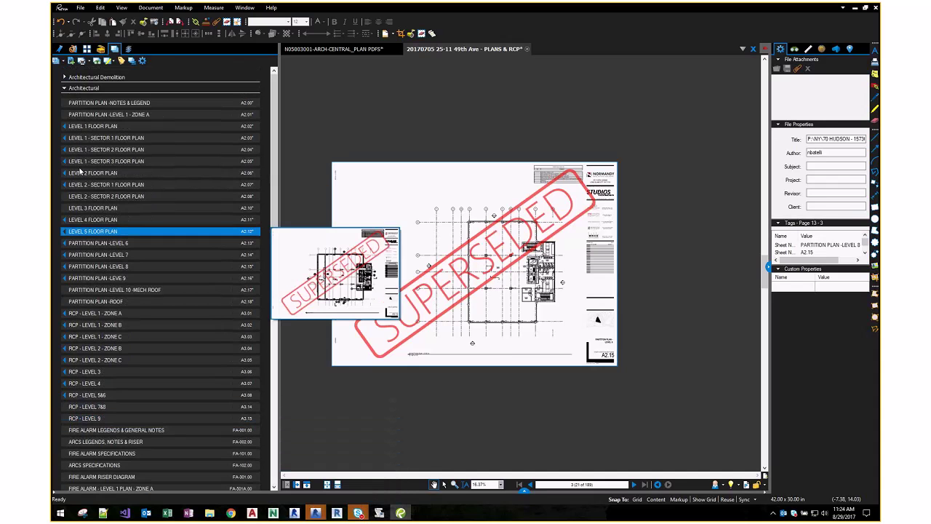
pyautogui.click(64, 87)
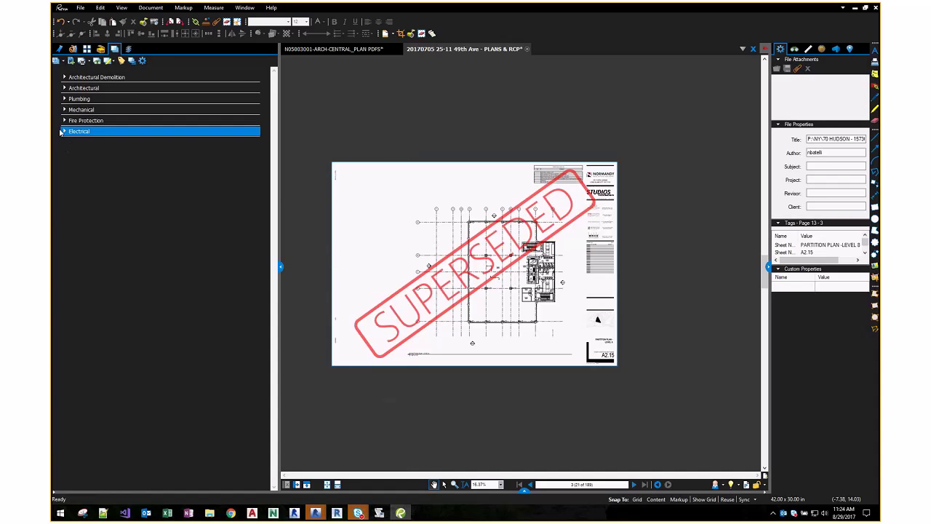
# - Expand and collapse Electrical, select the Mechanical, Architectural and Electrical headers, then return to File Explorer
pyautogui.click(62, 132)
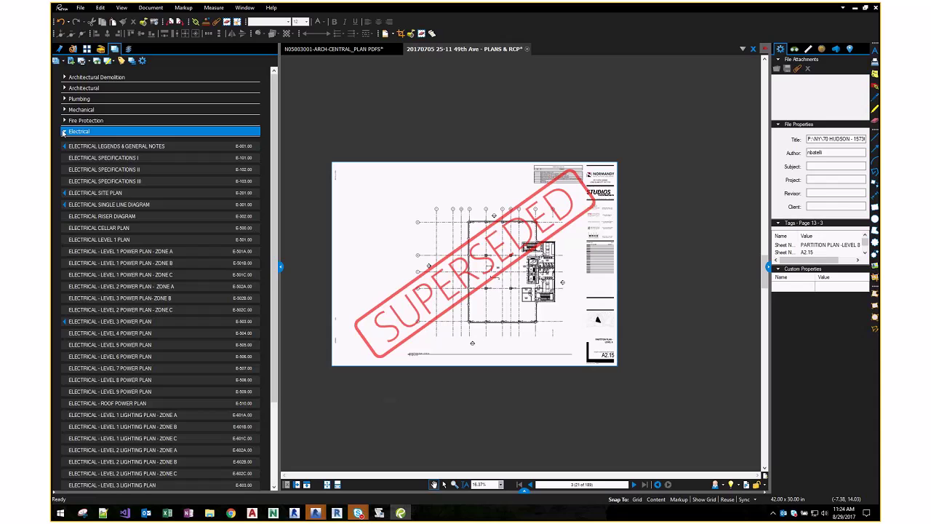
pyautogui.click(64, 133)
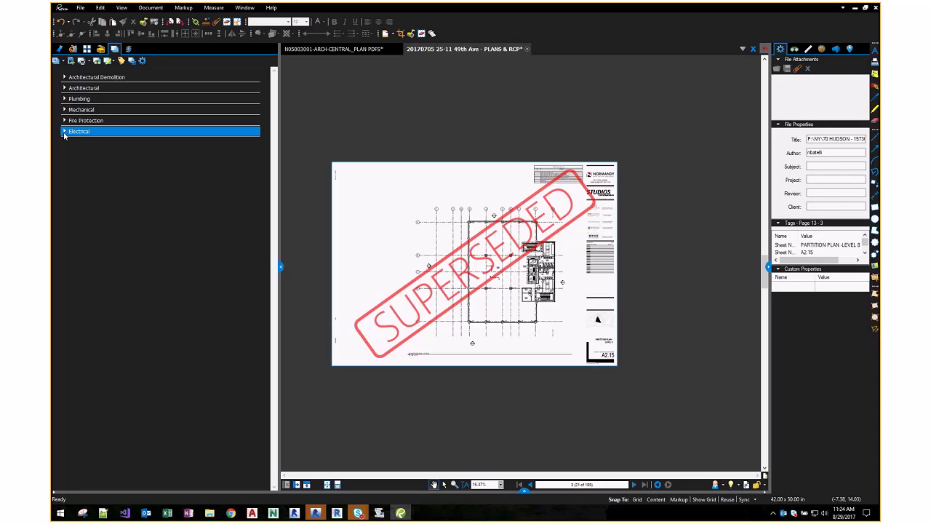
pyautogui.click(78, 111)
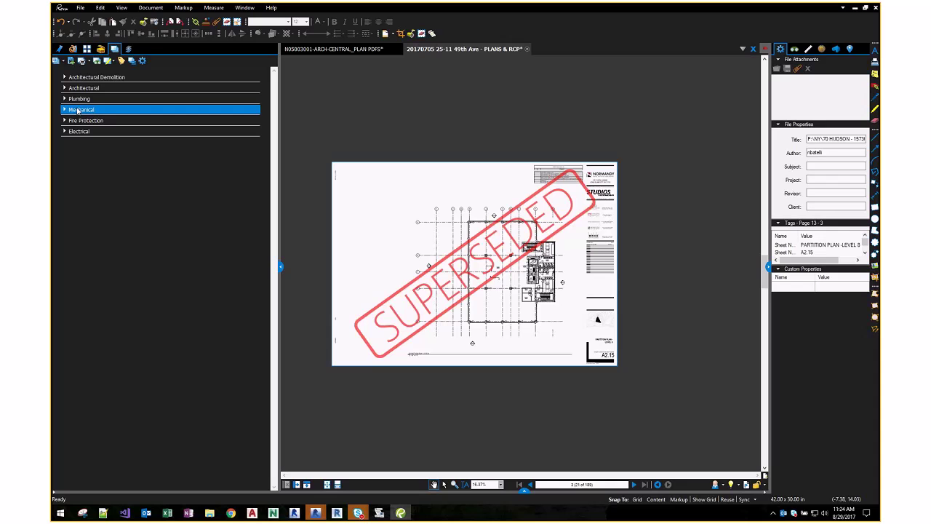
pyautogui.click(78, 88)
pyautogui.click(79, 131)
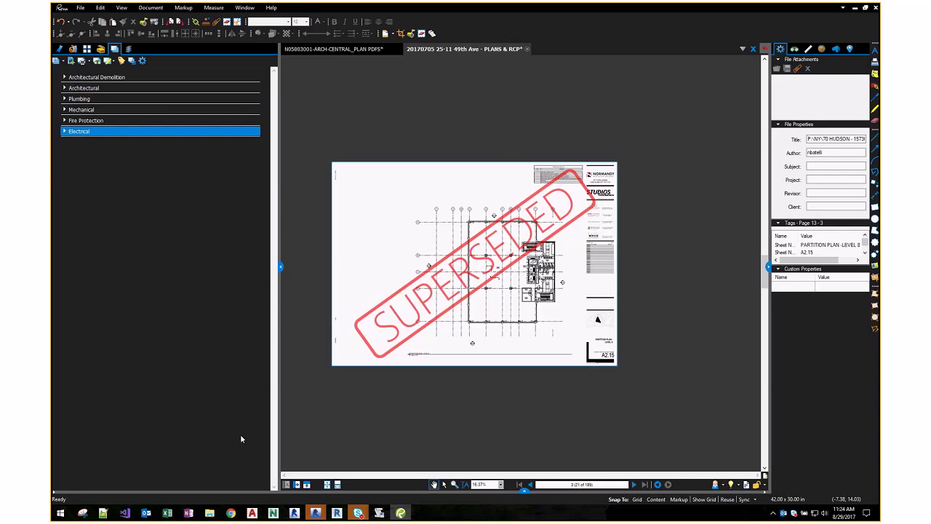
pyautogui.hotkey('alt', 'Tab')
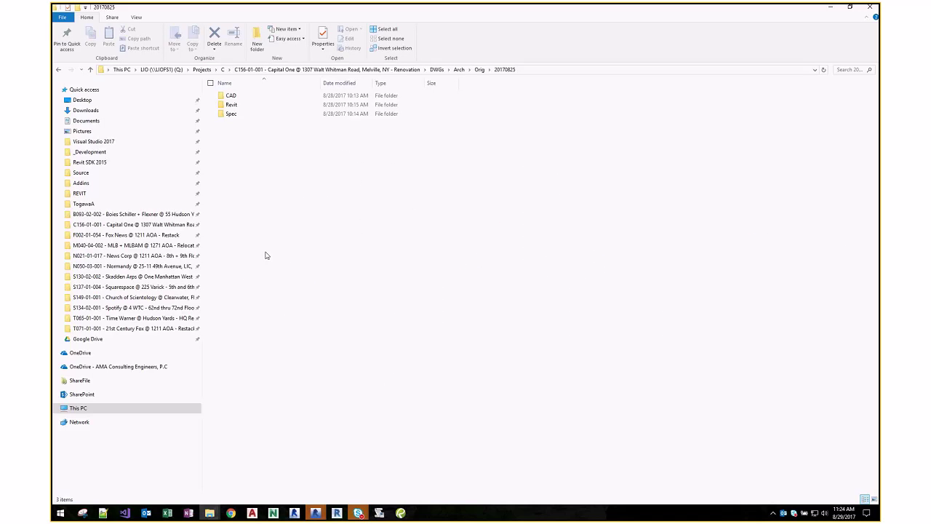
# - Browse from DWGs into Arch > Orig in File Explorer, then switch back to Revu
pyautogui.click(437, 69)
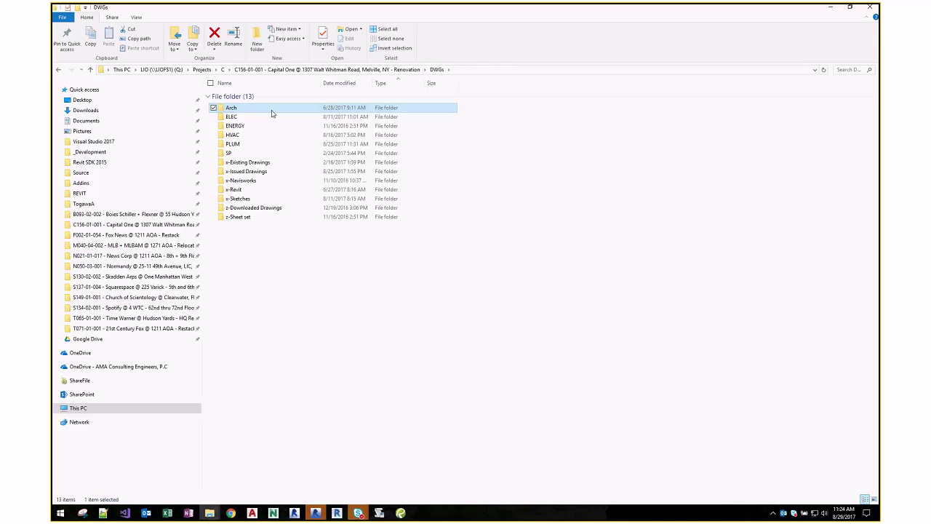
pyautogui.doubleClick(271, 110)
pyautogui.doubleClick(260, 175)
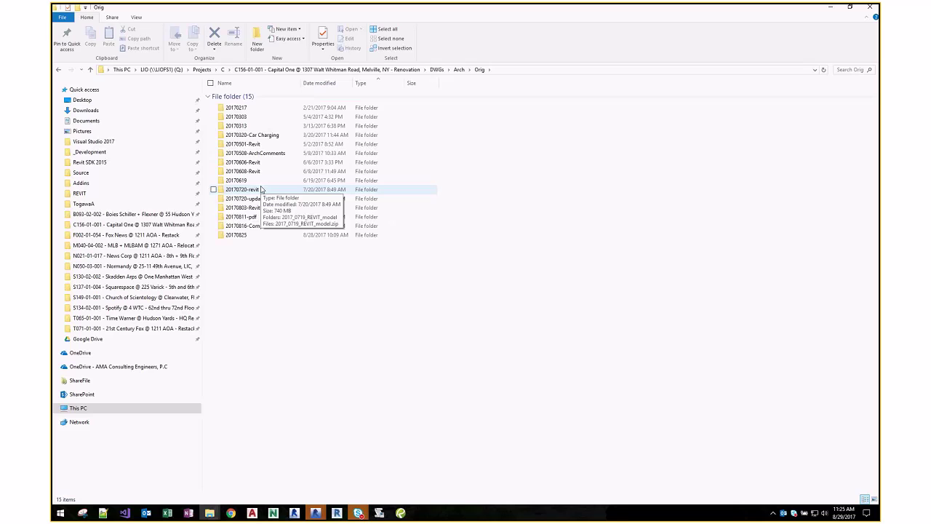
pyautogui.hotkey('alt', 'Tab')
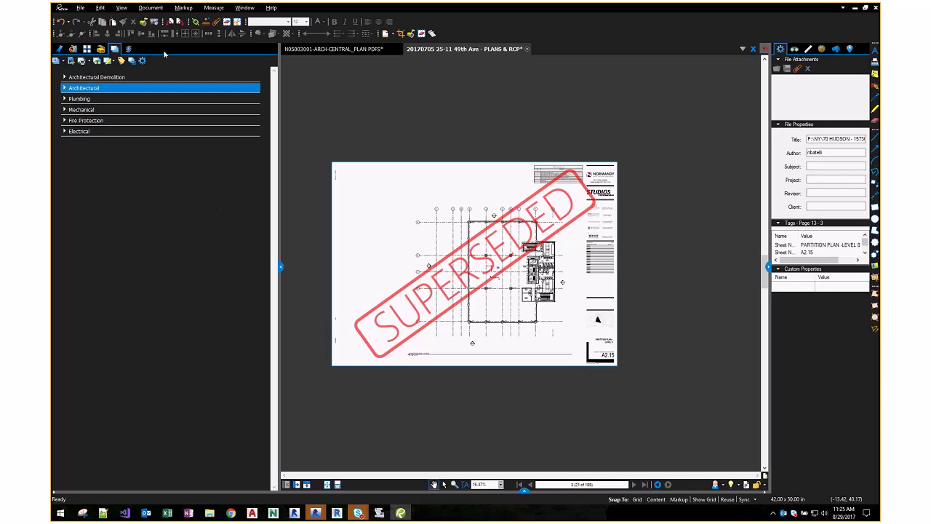
# - Try Print Latest Revisions and cancel, then collapse Electrical so only six discipline headers show
pyautogui.click(88, 62)
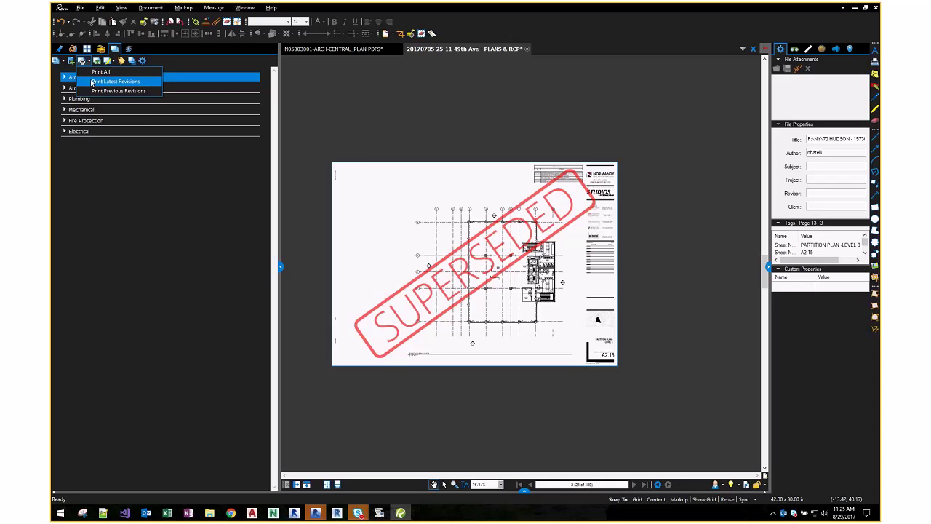
pyautogui.click(92, 82)
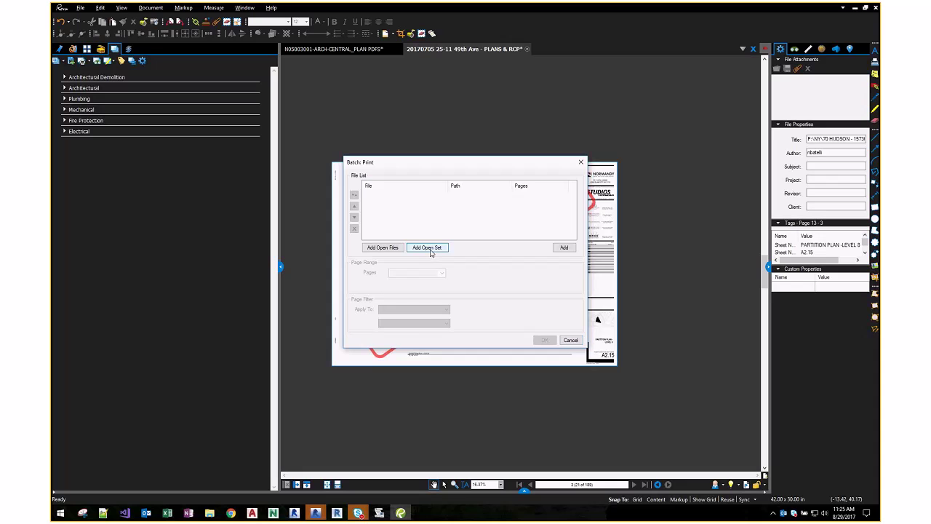
pyautogui.press('Escape')
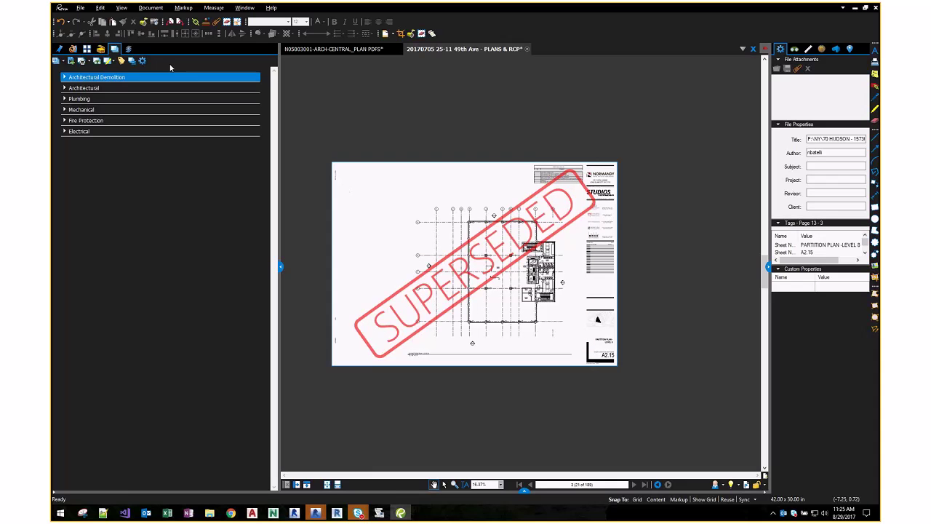
pyautogui.click(81, 132)
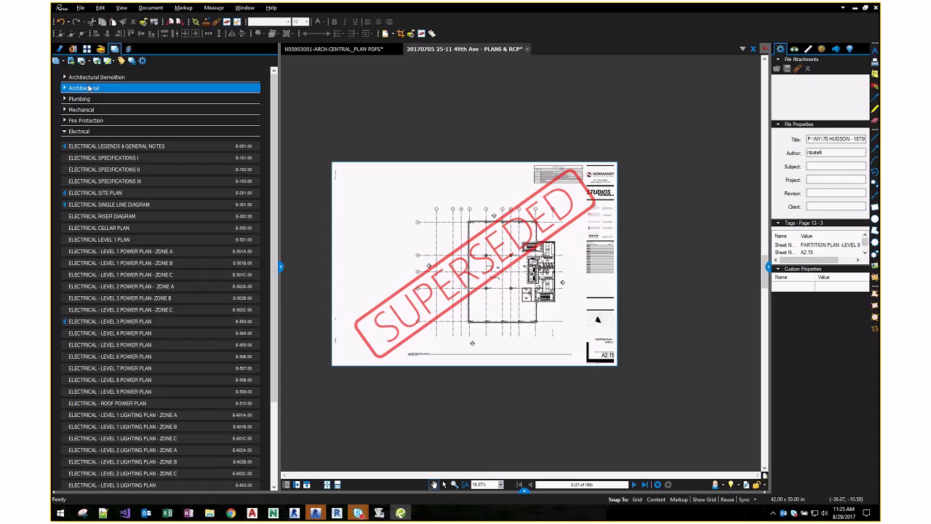
pyautogui.click(89, 88)
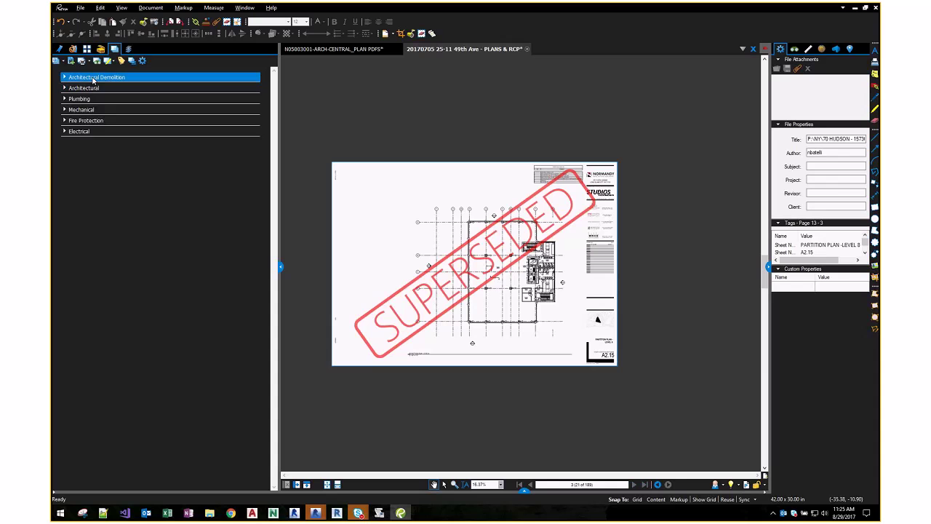
# - Expand Architectural Demolition, then try batch printing latest revisions and cancel
pyautogui.click(87, 77)
pyautogui.click(90, 90)
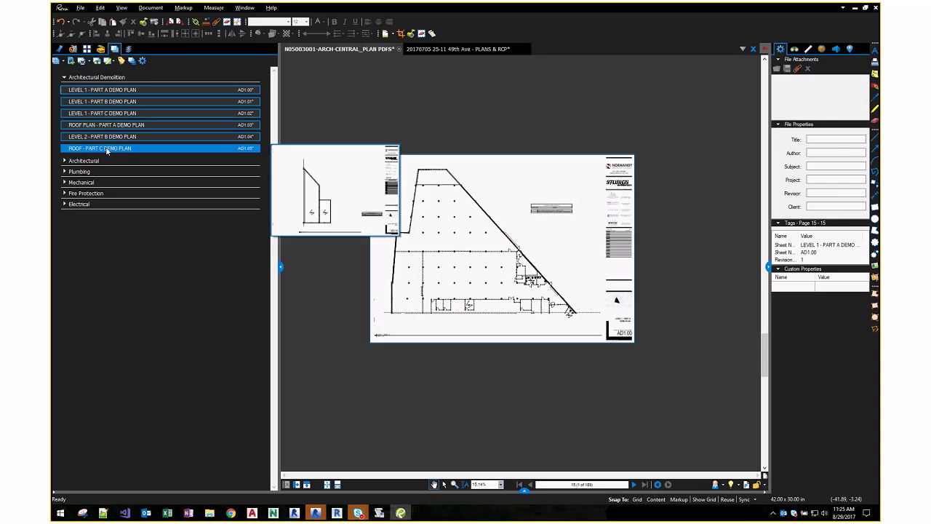
pyautogui.click(84, 61)
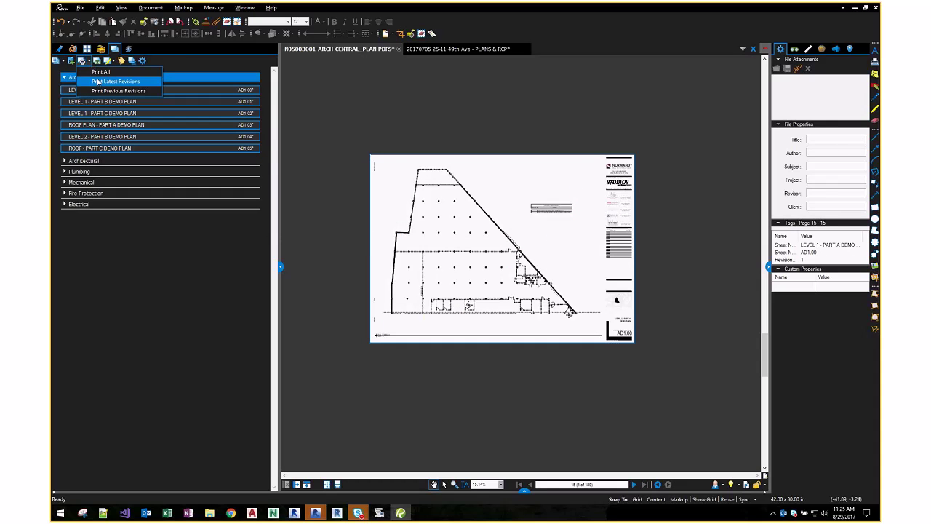
pyautogui.click(105, 88)
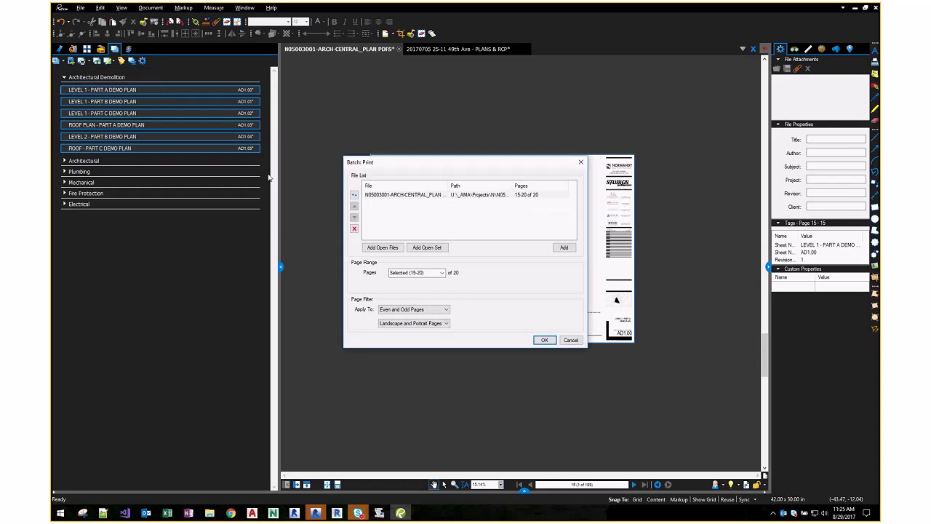
pyautogui.click(443, 195)
pyautogui.press('Escape')
# - Select the Architectural group, try Print All for the set, and cancel
pyautogui.click(133, 222)
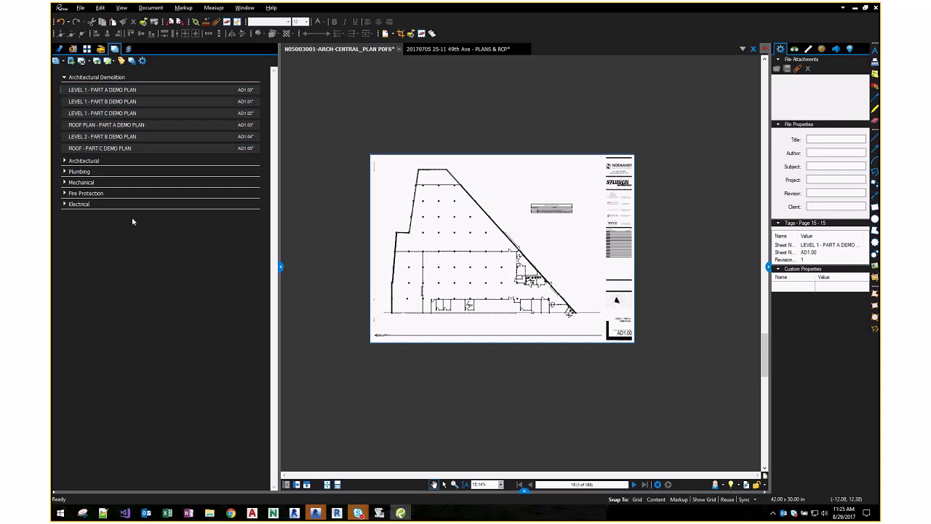
pyautogui.click(67, 162)
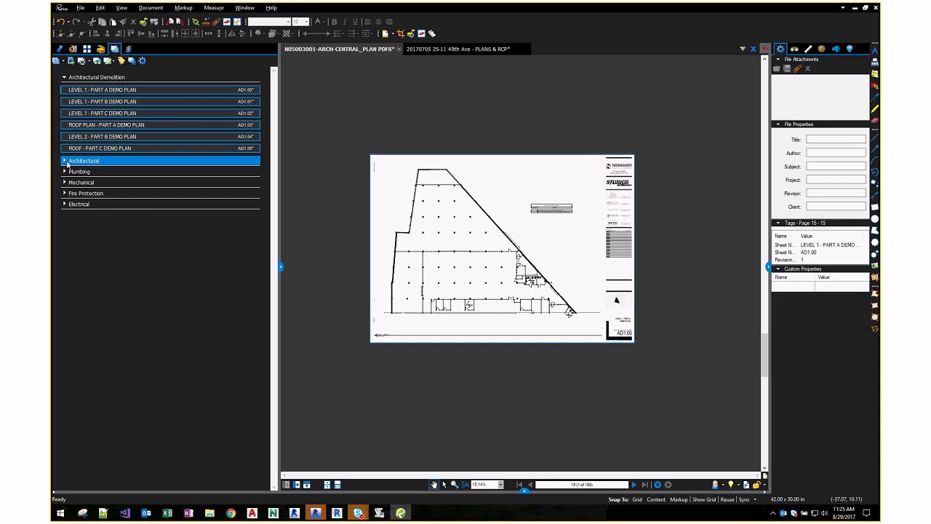
pyautogui.click(91, 62)
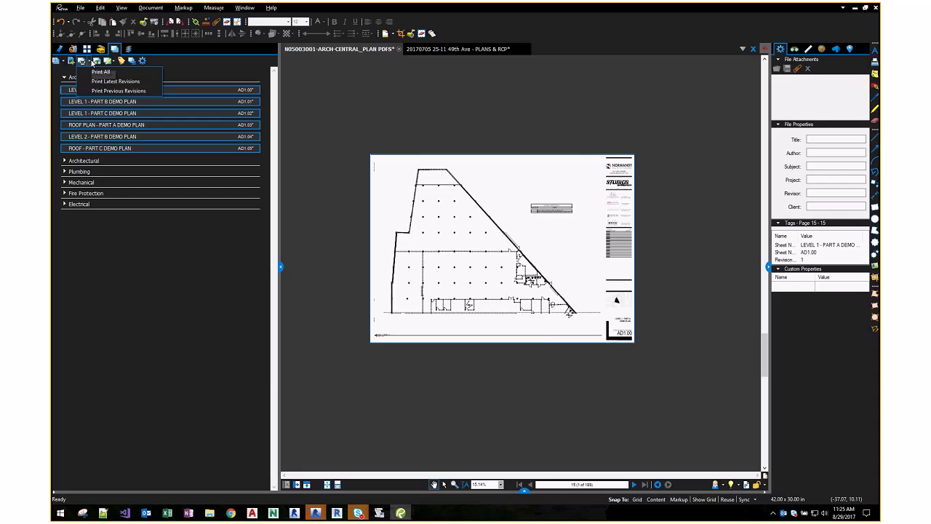
pyautogui.click(100, 72)
pyautogui.press('Escape')
# - Expand the Architectural, Plumbing and Electrical groups and open sheet E-607.00, Level 7 Lighting Plan
pyautogui.click(85, 182)
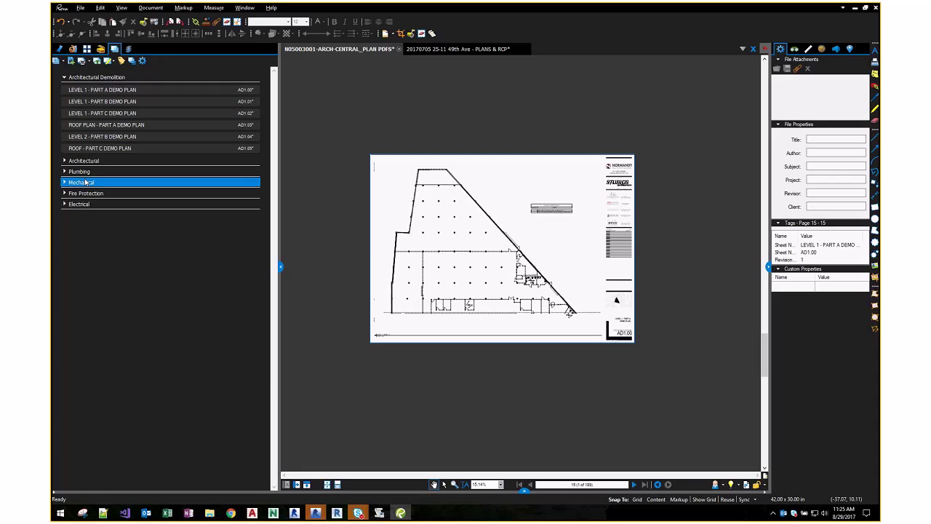
pyautogui.doubleClick(84, 160)
pyautogui.scroll(-10, 85, 222)
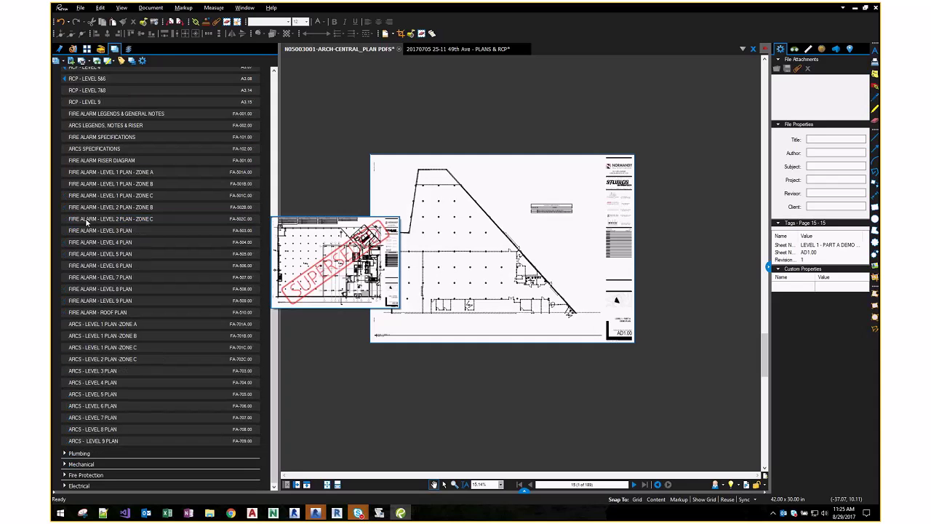
pyautogui.click(71, 455)
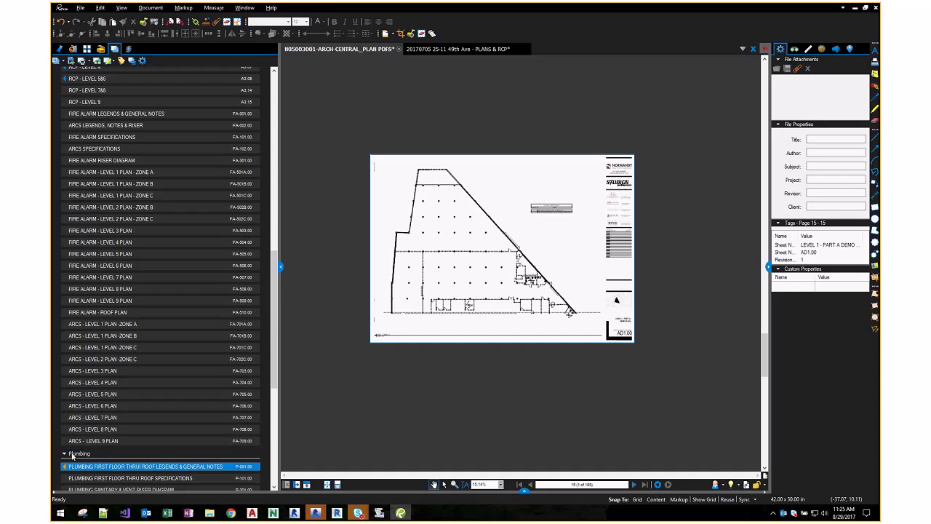
pyautogui.scroll(-10, 71, 455)
pyautogui.click(72, 474)
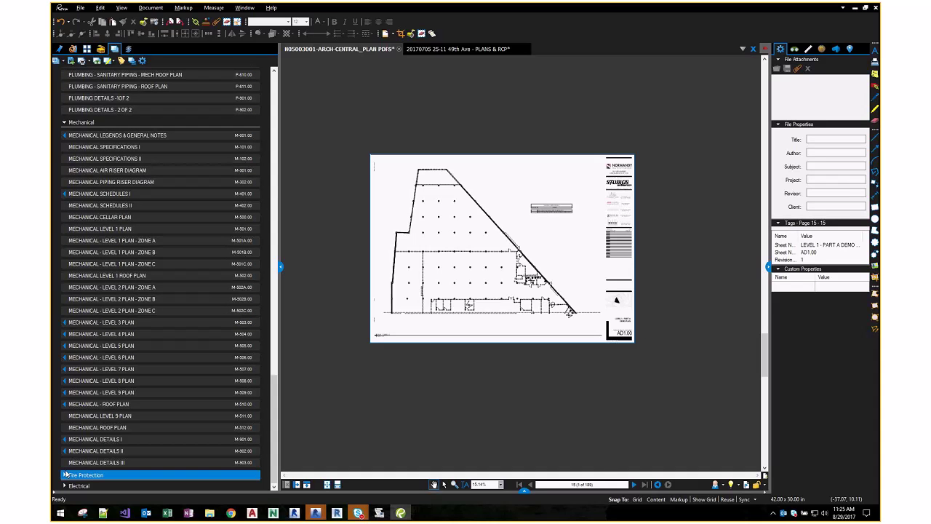
pyautogui.click(65, 478)
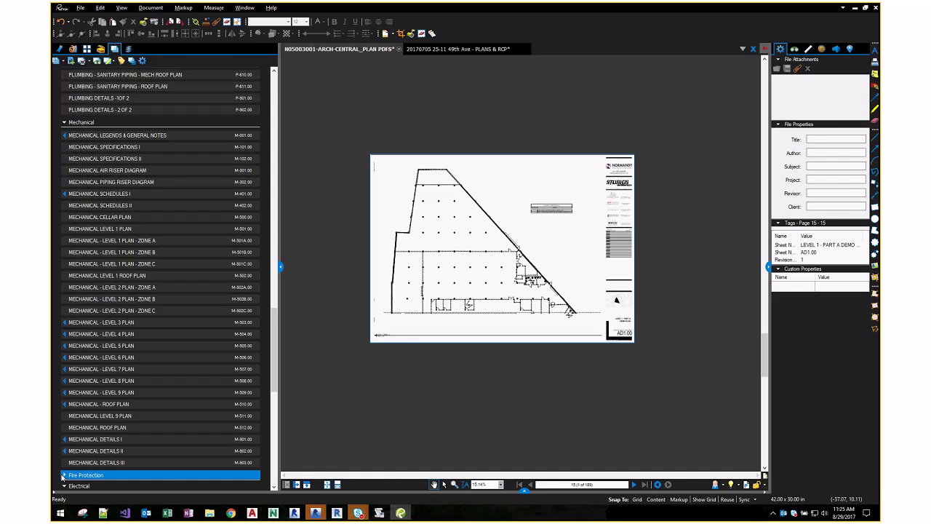
pyautogui.scroll(-10, 133, 431)
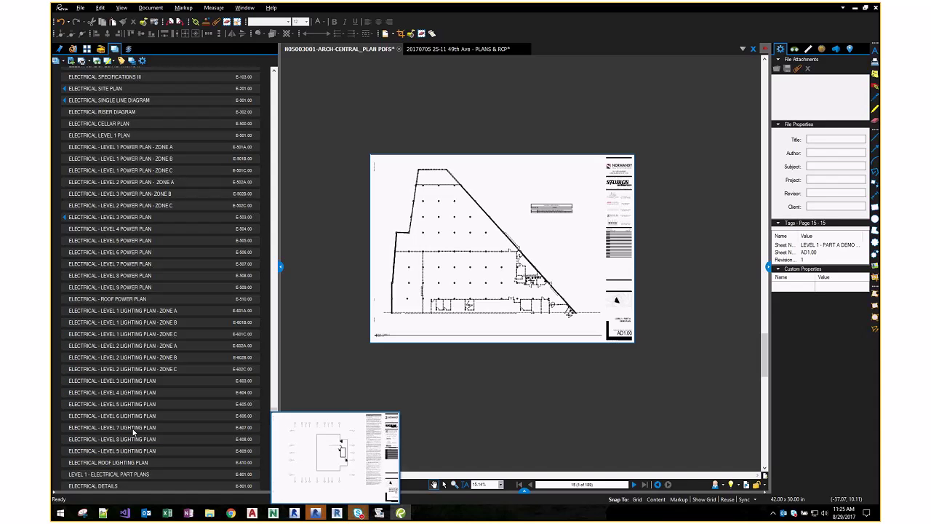
pyautogui.click(133, 431)
pyautogui.hotkey('ctrl', 'a')
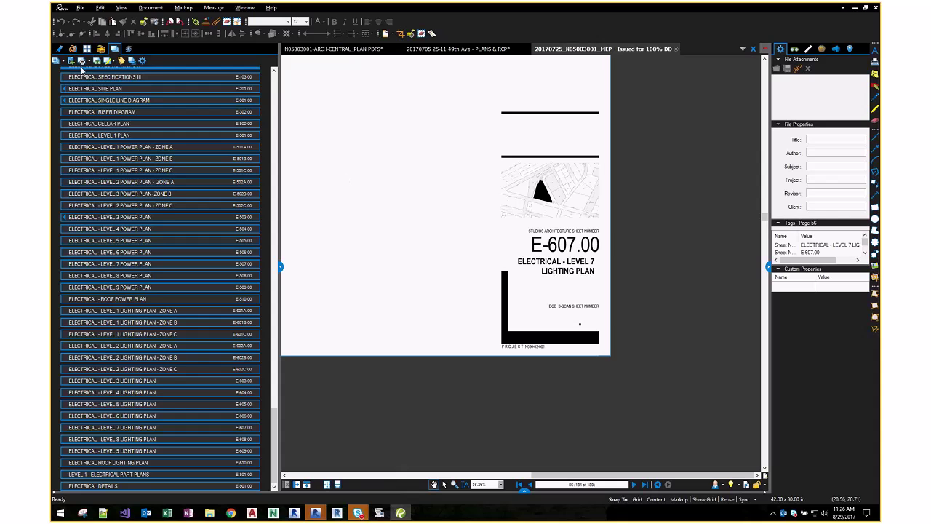
pyautogui.click(81, 61)
pyautogui.click(102, 77)
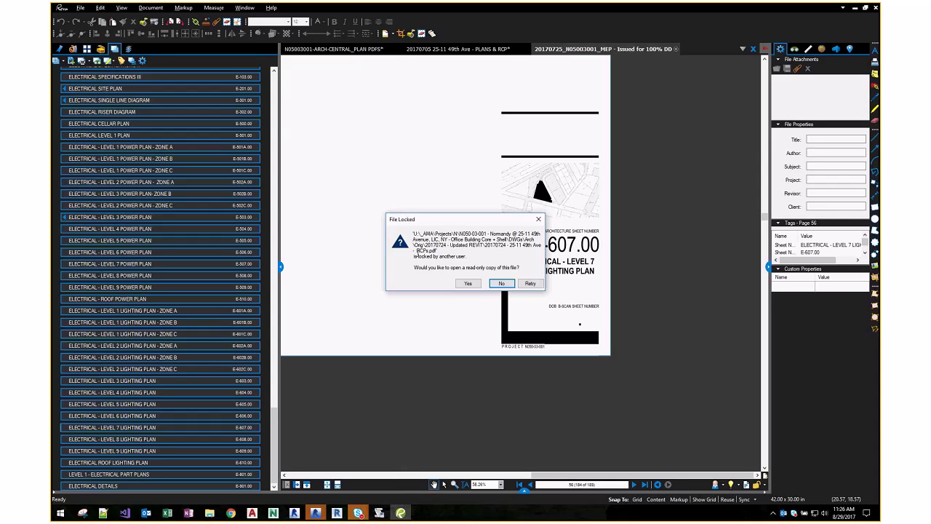
pyautogui.click(470, 284)
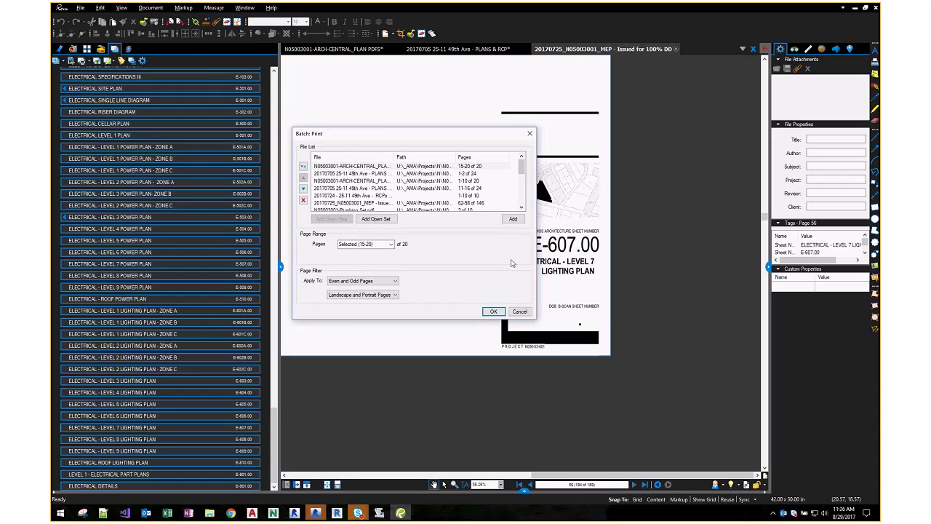
pyautogui.press('Escape')
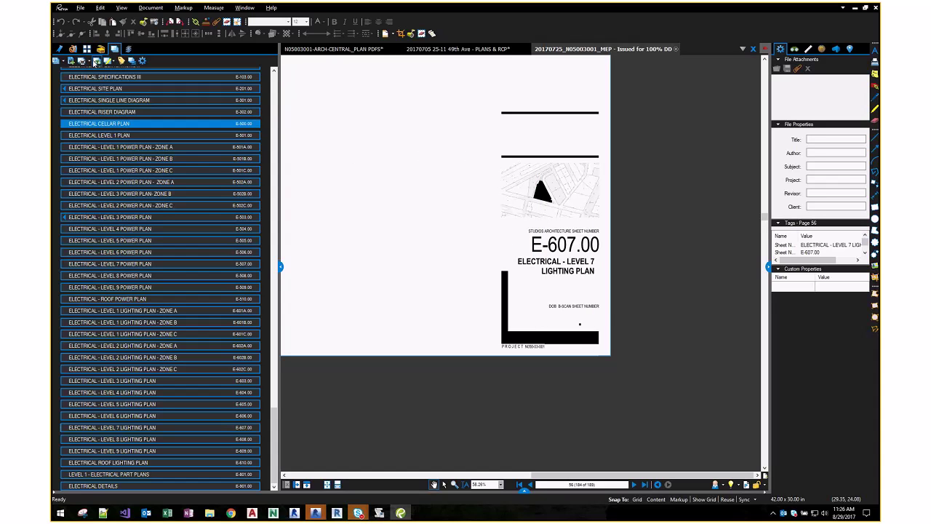
pyautogui.click(94, 62)
pyautogui.click(474, 286)
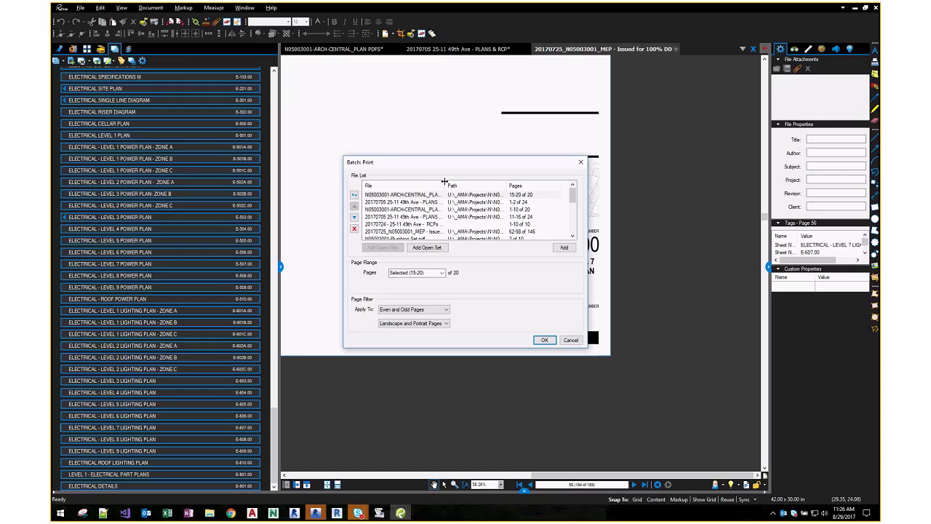
pyautogui.moveTo(446, 185); pyautogui.dragTo(478, 188)
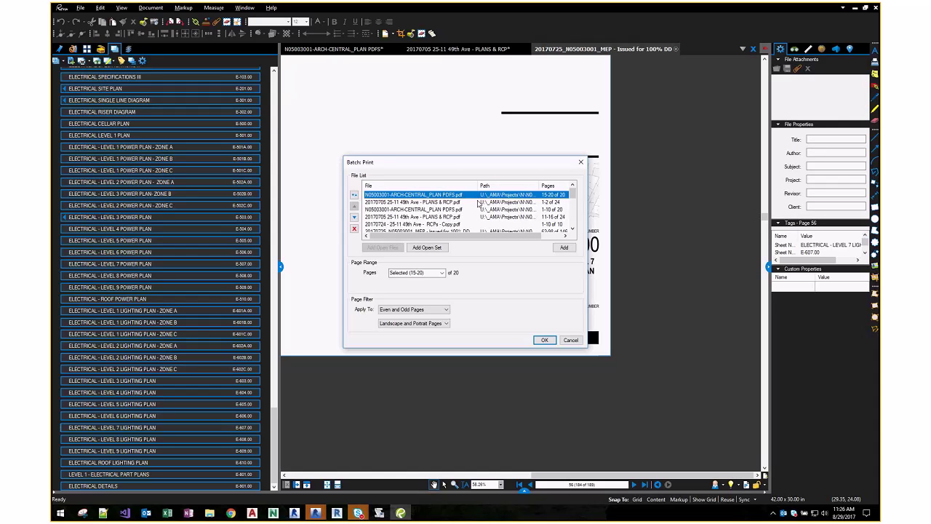
pyautogui.scroll(-3, 478, 204)
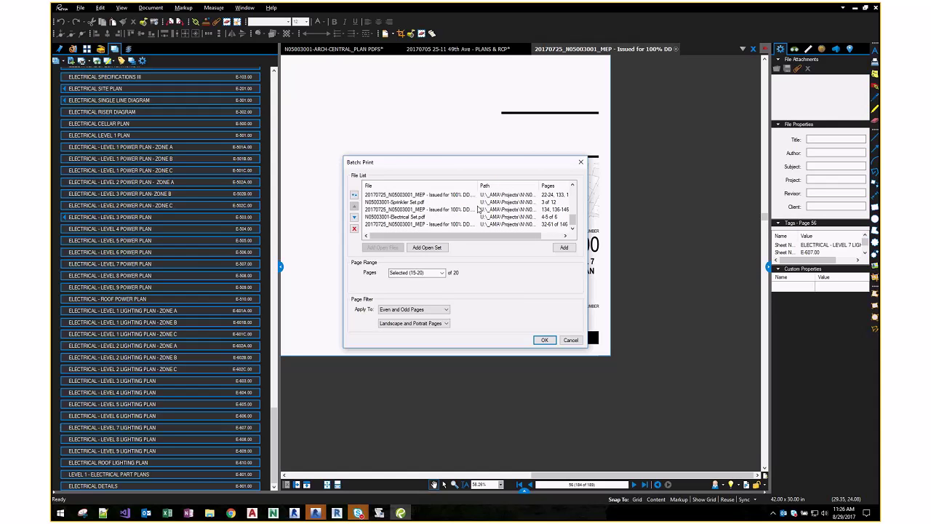
pyautogui.click(427, 210)
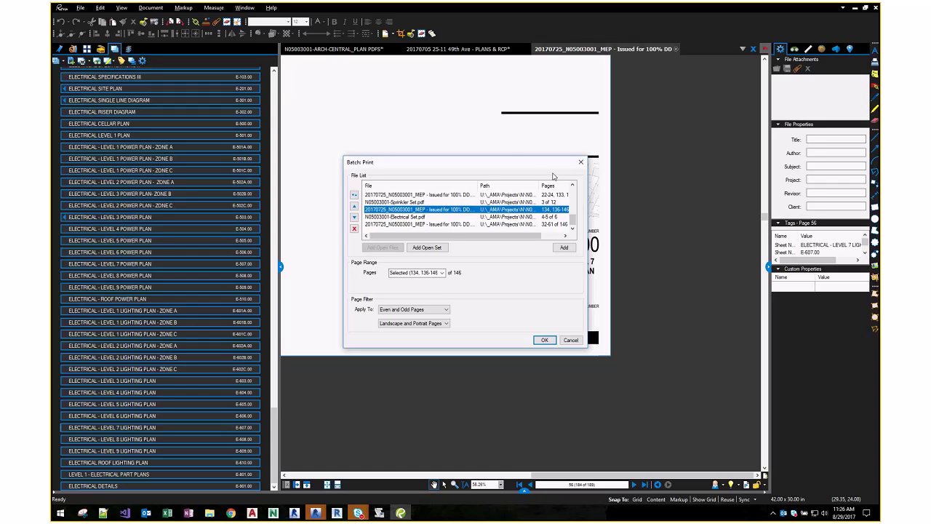
pyautogui.moveTo(560, 165); pyautogui.dragTo(484, 157)
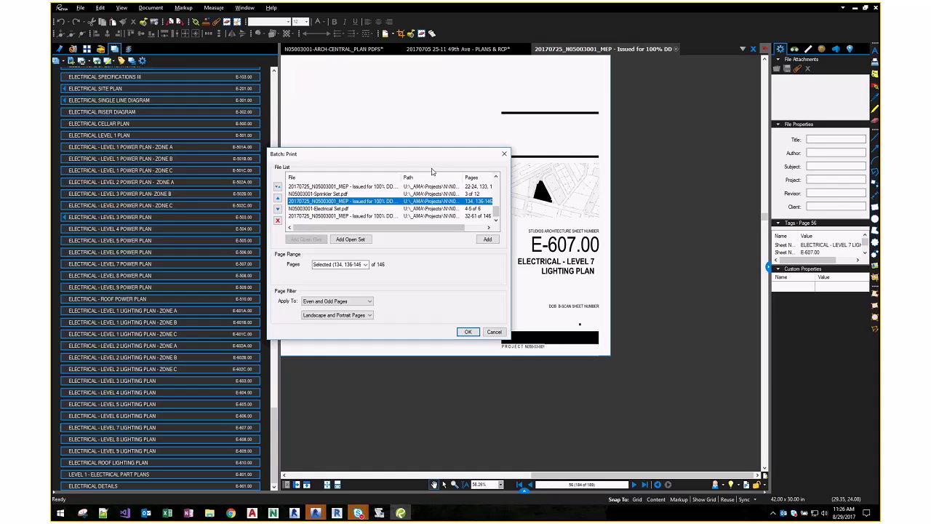
pyautogui.moveTo(402, 177); pyautogui.dragTo(429, 177)
pyautogui.moveTo(411, 228)
pyautogui.mouseDown()
pyautogui.moveTo(465, 228)
pyautogui.moveTo(411, 228)
pyautogui.mouseUp()
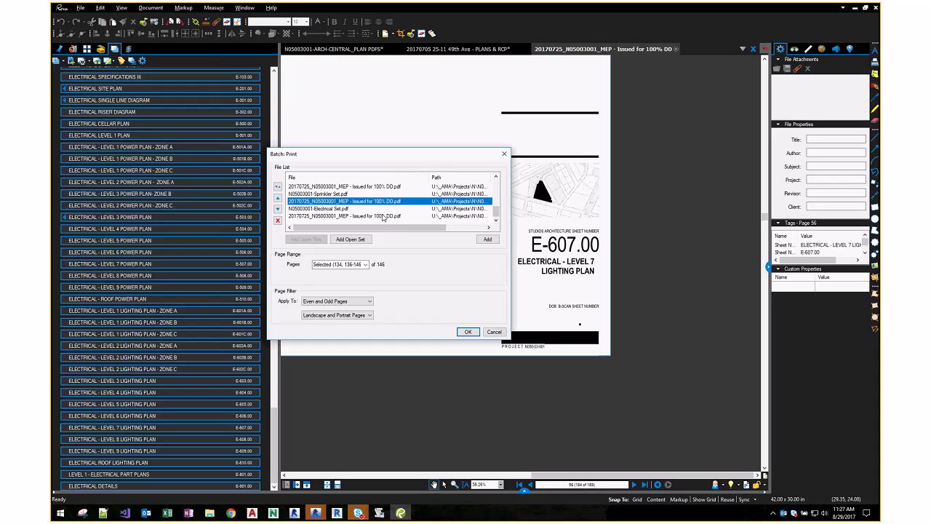
pyautogui.click(467, 333)
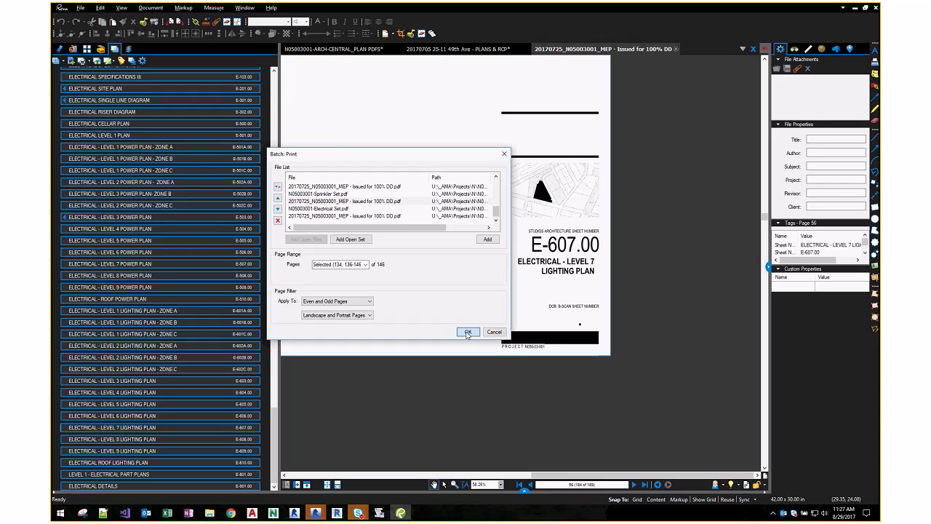
pyautogui.click(400, 152)
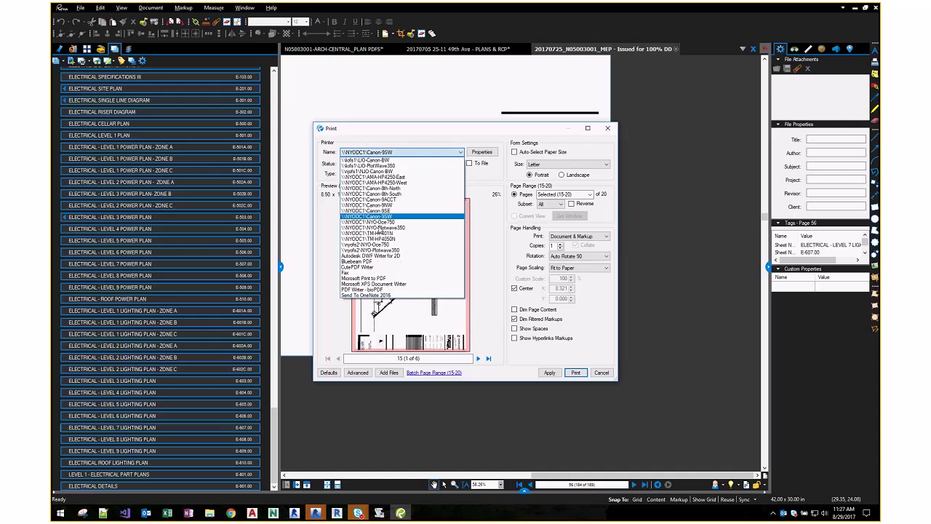
pyautogui.click(376, 262)
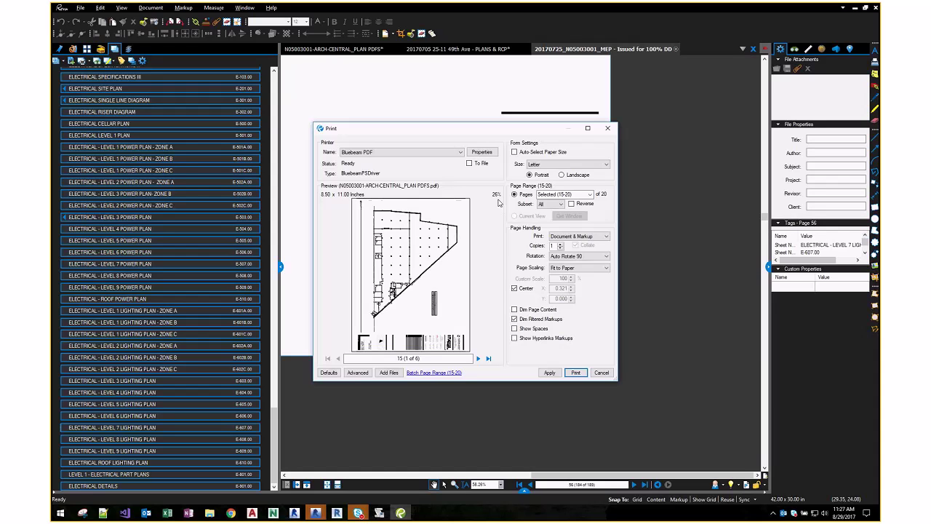
pyautogui.press('Escape')
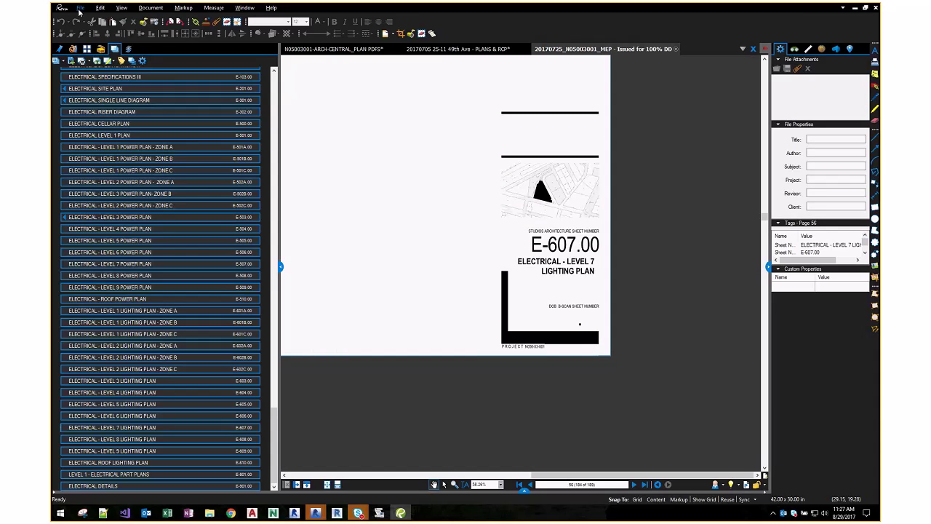
# - Look through the batch processing tools, then select the Electrical Single Line Diagram sheet
pyautogui.click(80, 9)
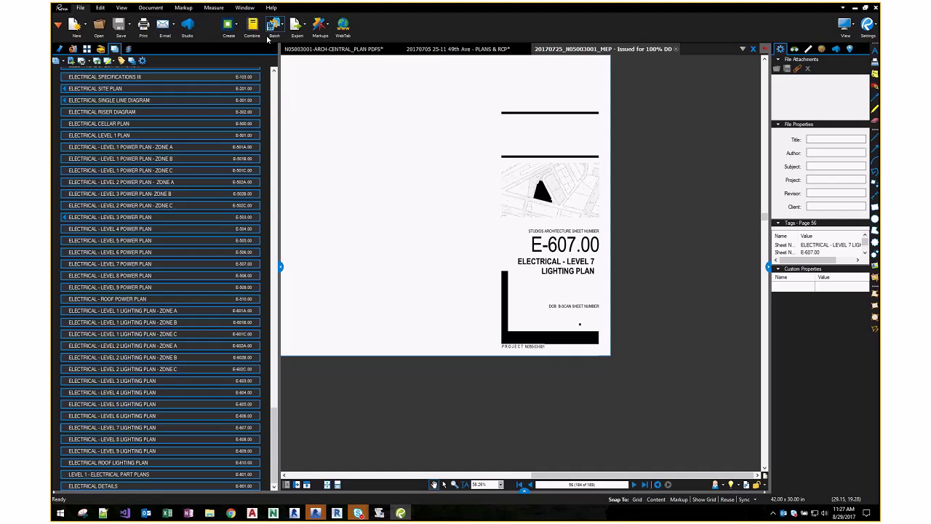
pyautogui.click(274, 29)
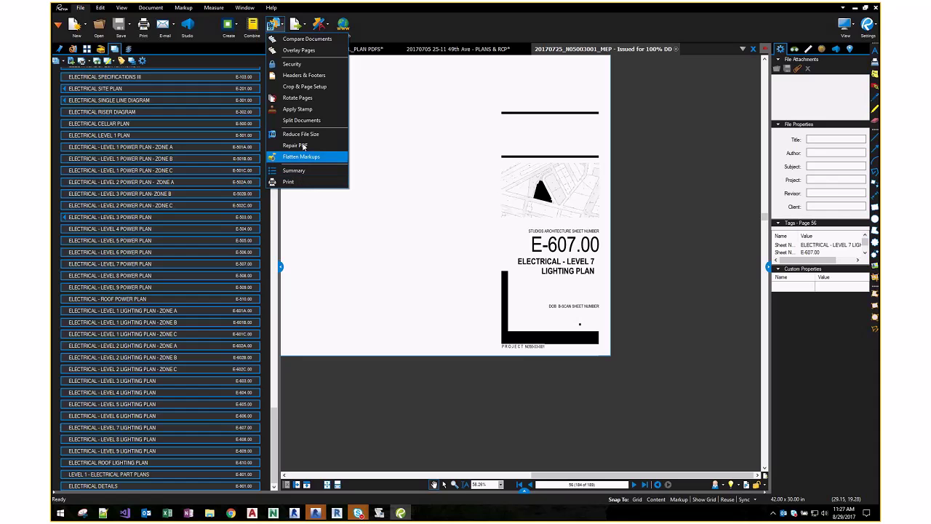
pyautogui.click(63, 100)
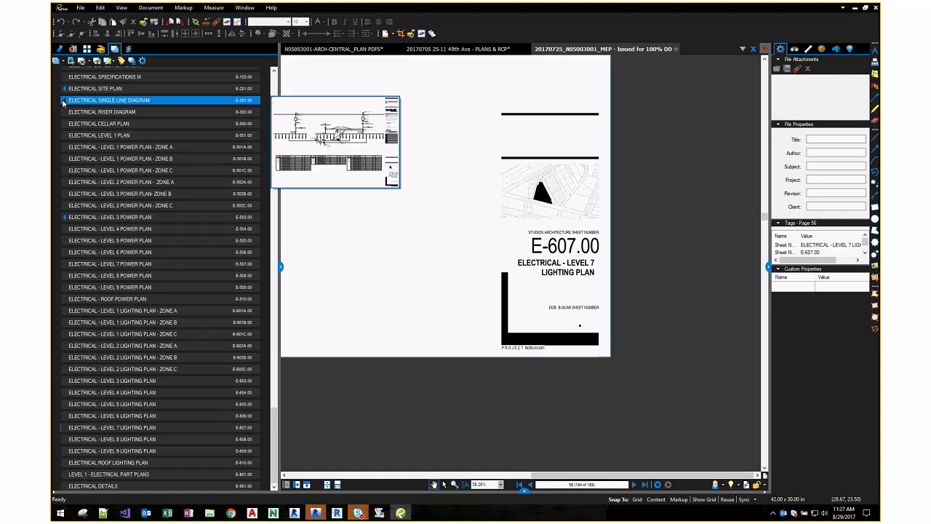
pyautogui.scroll(10, 127, 166)
pyautogui.scroll(10, 127, 165)
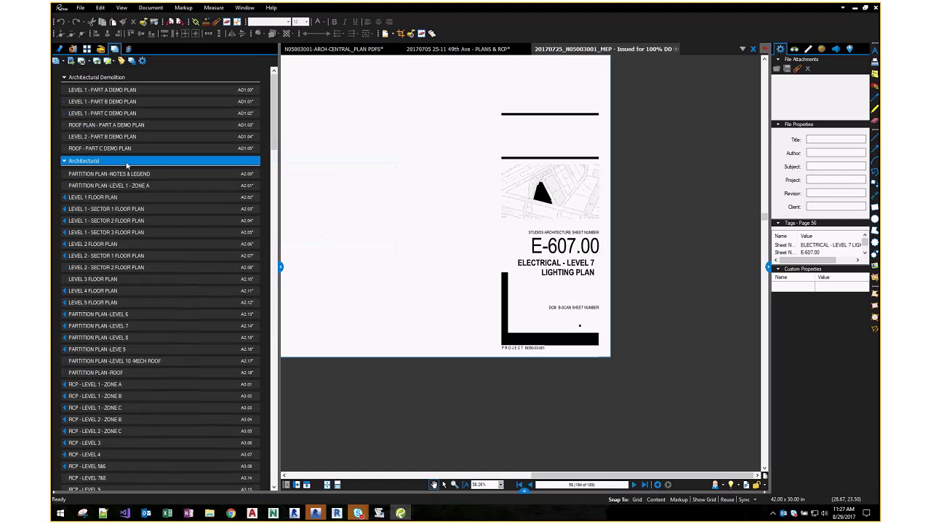
# - Switch the Sheets panel to thumbnails and collapse every discipline group except Electrical
pyautogui.click(131, 62)
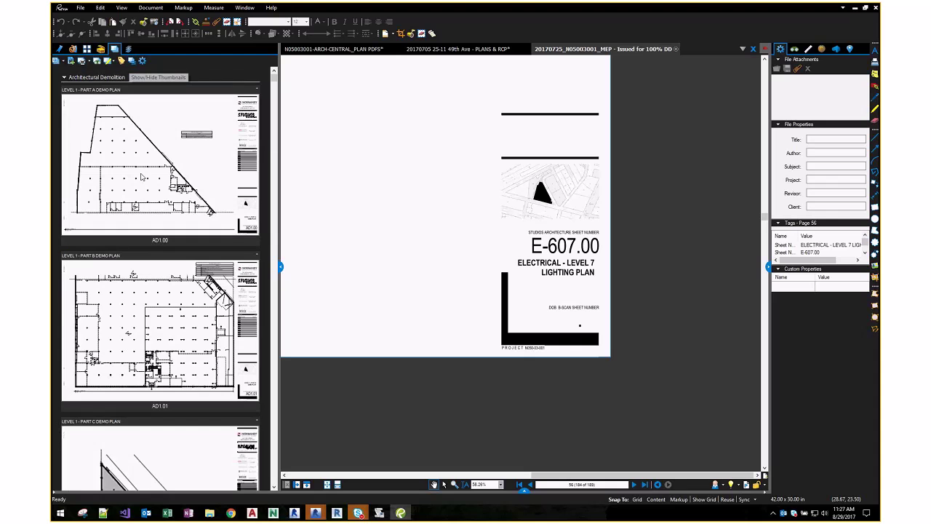
pyautogui.click(64, 78)
pyautogui.click(64, 88)
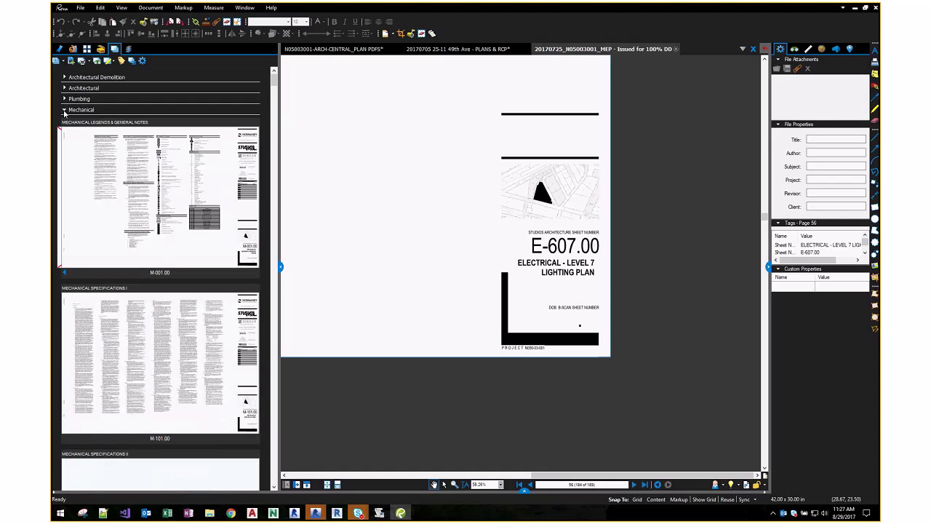
pyautogui.click(64, 99)
pyautogui.click(64, 109)
pyautogui.click(64, 120)
pyautogui.click(64, 132)
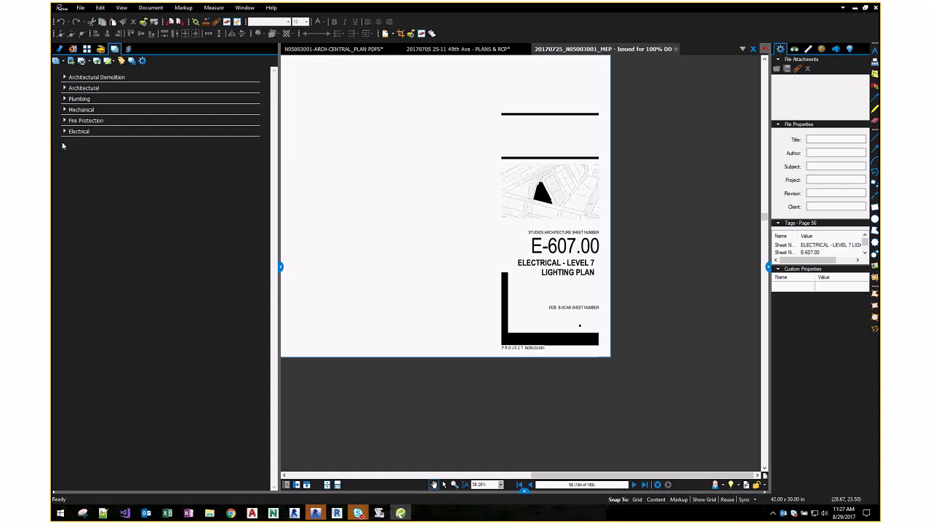
pyautogui.click(64, 131)
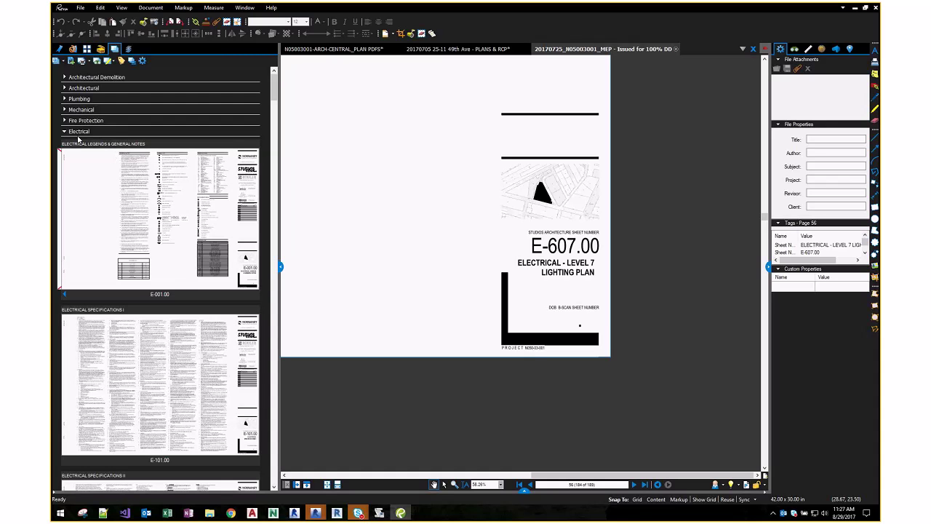
# - Scroll down the Electrical thumbnails and open E-901.00, Electrical Details
pyautogui.scroll(-10, 90, 148)
pyautogui.scroll(-5, 91, 160)
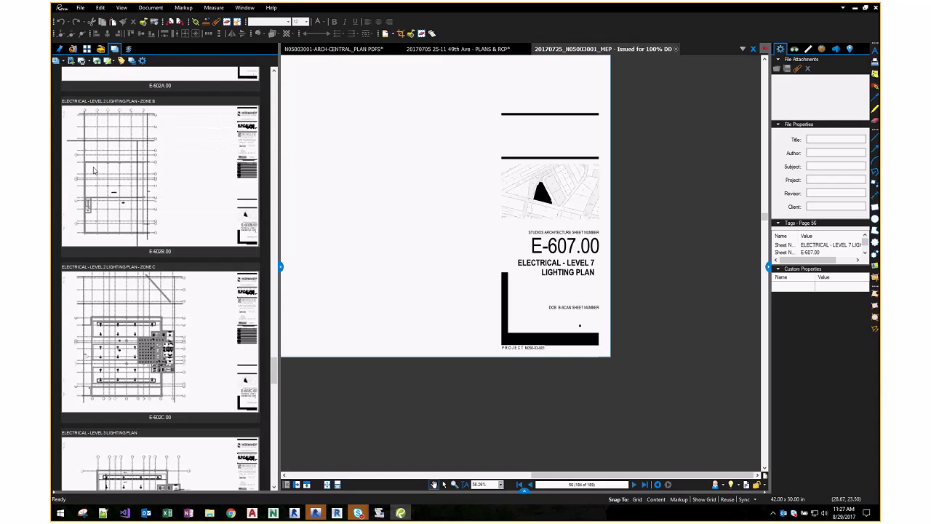
pyautogui.scroll(-10, 94, 170)
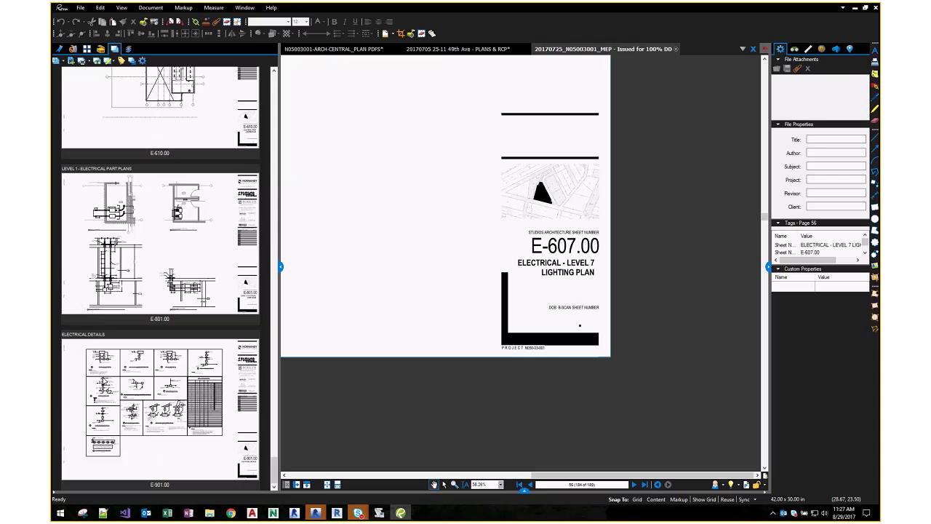
pyautogui.click(103, 379)
# - Check the E-901.00 context menu without choosing anything, then select its thumbnail
pyautogui.rightClick(103, 379)
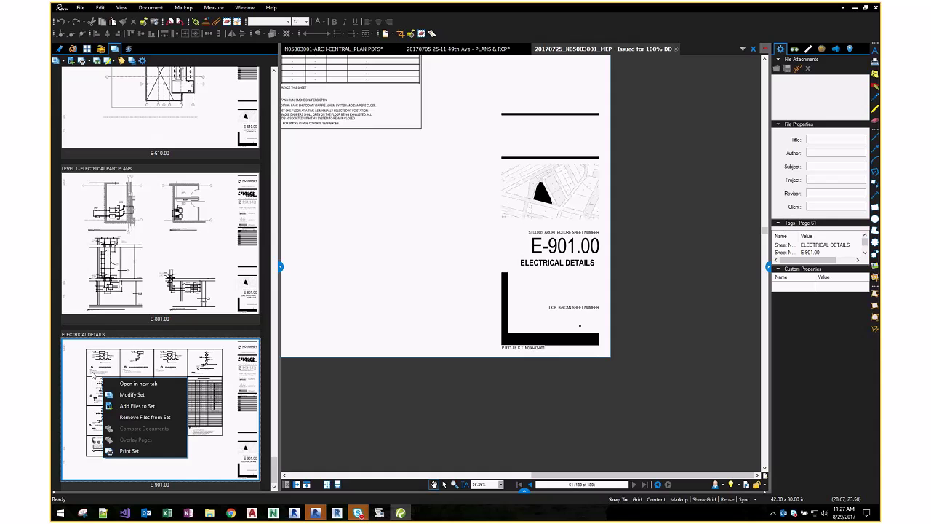
pyautogui.click(80, 336)
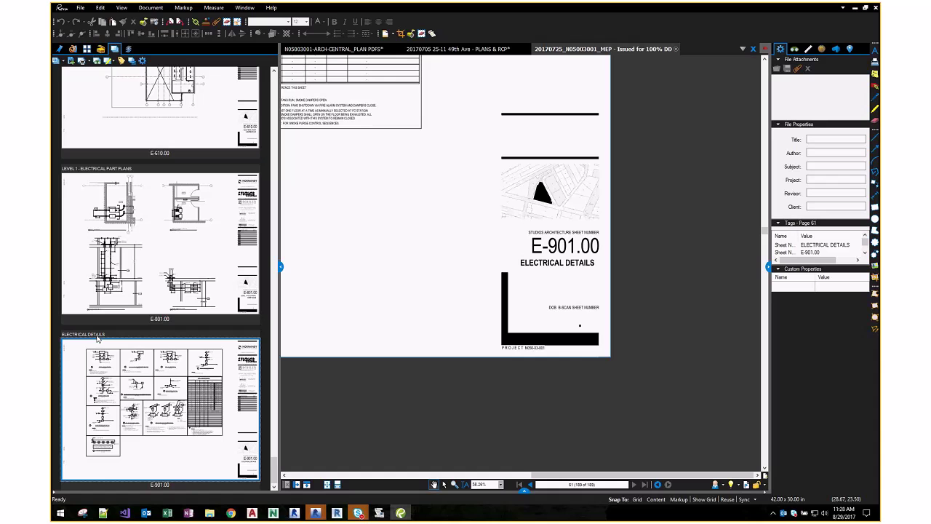
pyautogui.rightClick(100, 374)
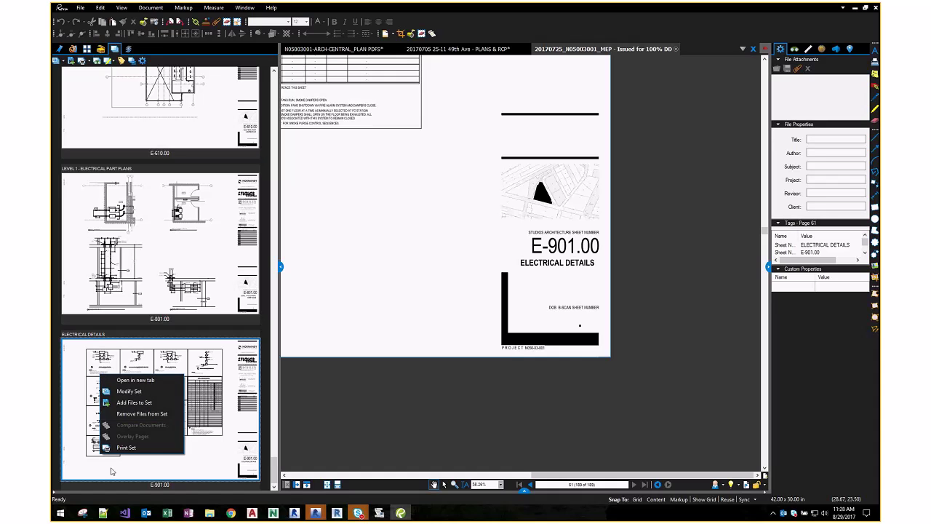
pyautogui.press('Escape')
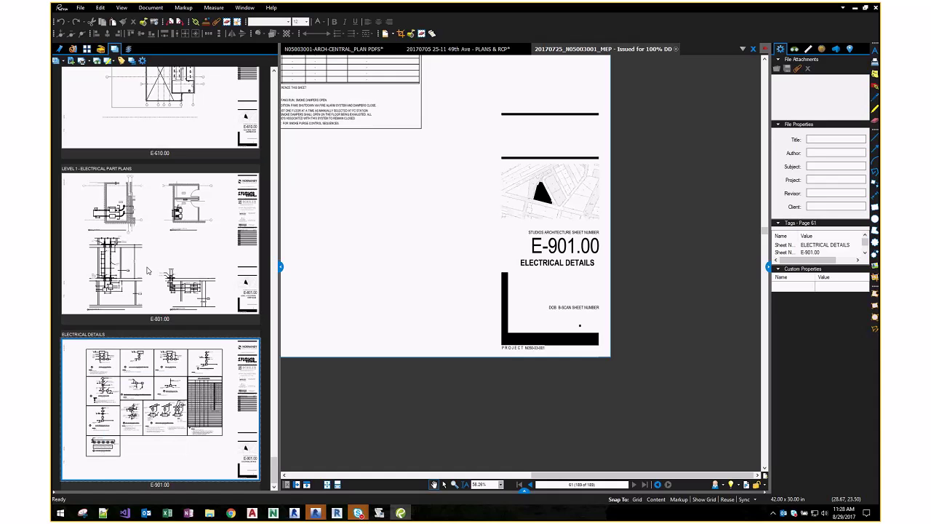
pyautogui.click(133, 395)
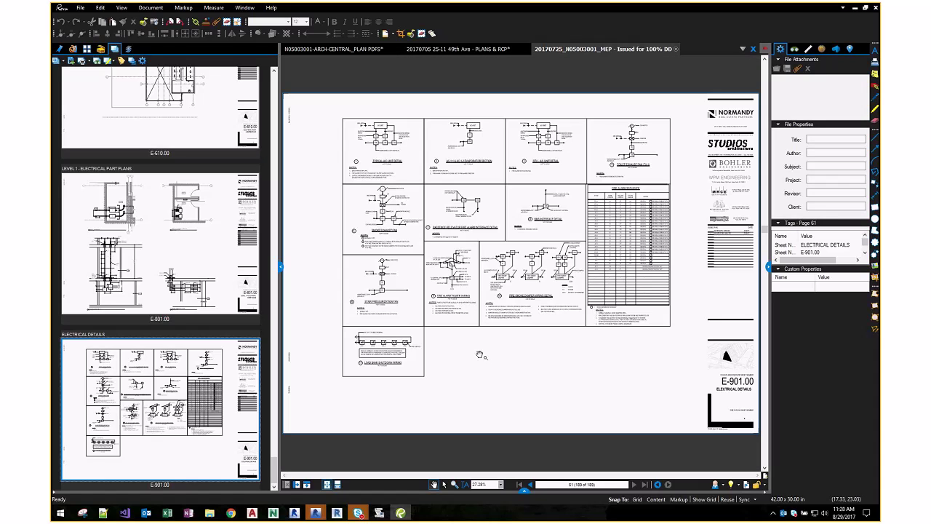
# - Delete the E-901.00 page with Ctrl+Shift+D and confirm the deletion
pyautogui.hotkey('ctrl', 'shift', 'd')
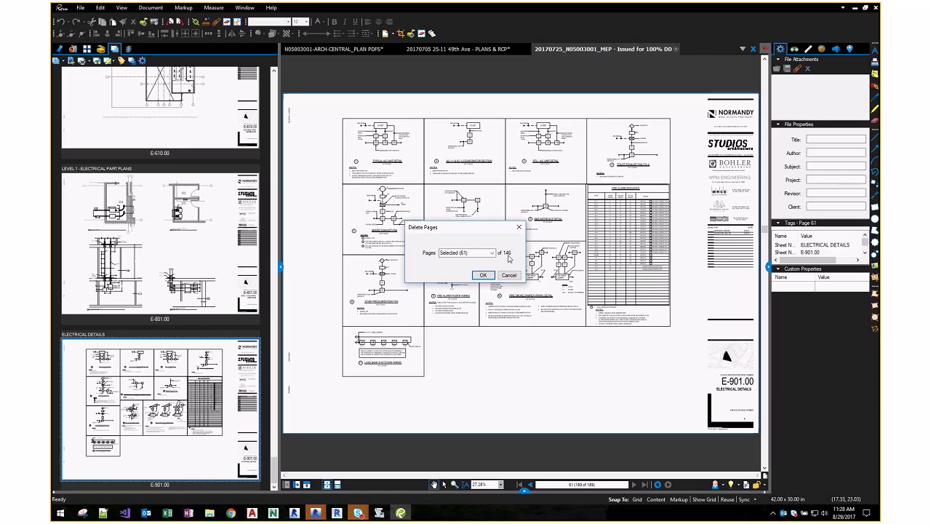
pyautogui.click(517, 226)
pyautogui.click(127, 214)
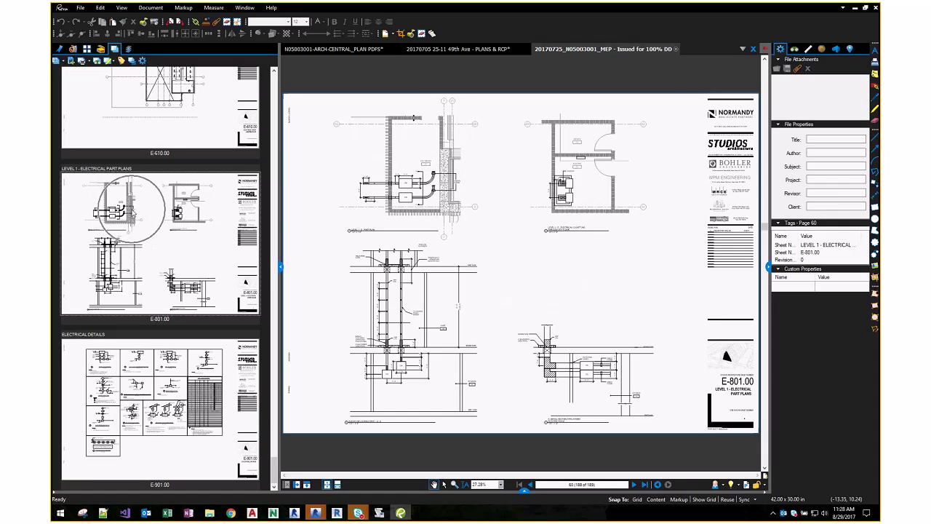
# - Switch to the plain numbered page grid, then back to discipline-grouped previews
pyautogui.hotkey('alt', 't')
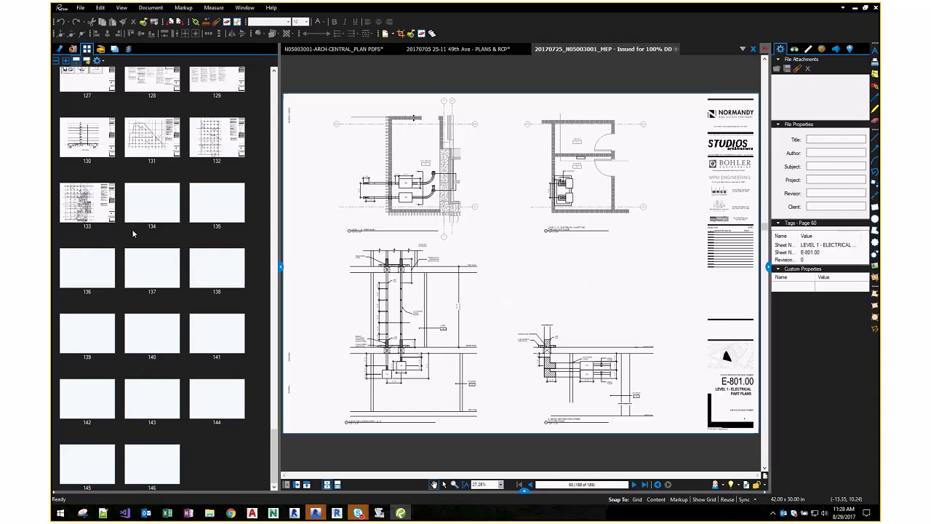
pyautogui.scroll(15, 133, 234)
pyautogui.scroll(5, 134, 238)
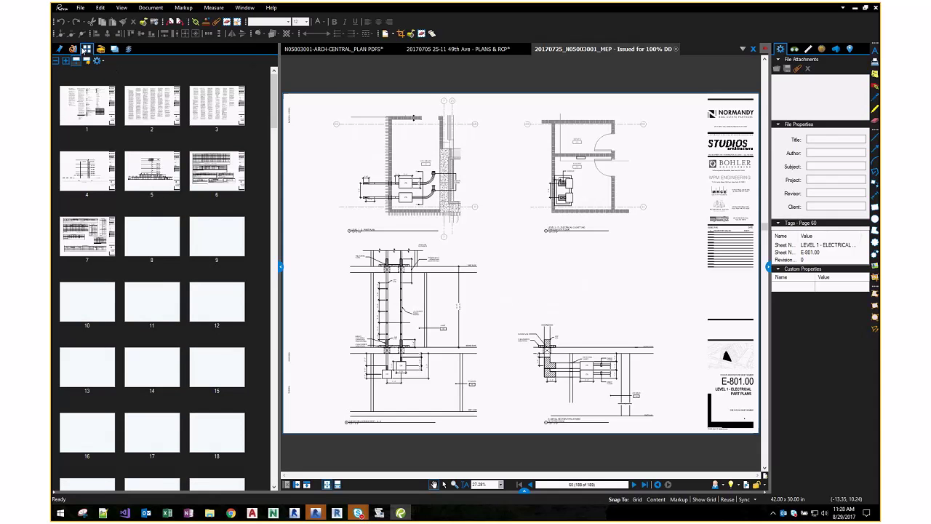
pyautogui.click(115, 50)
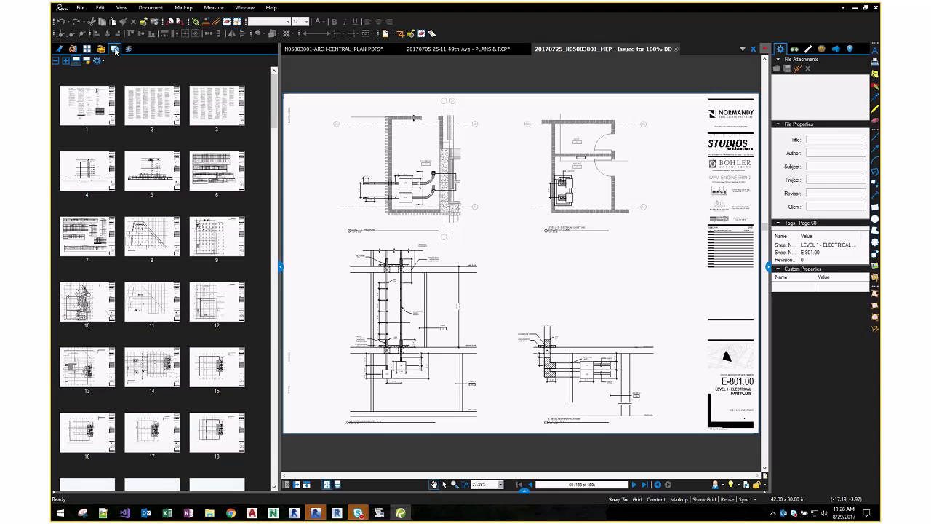
pyautogui.scroll(10, 157, 190)
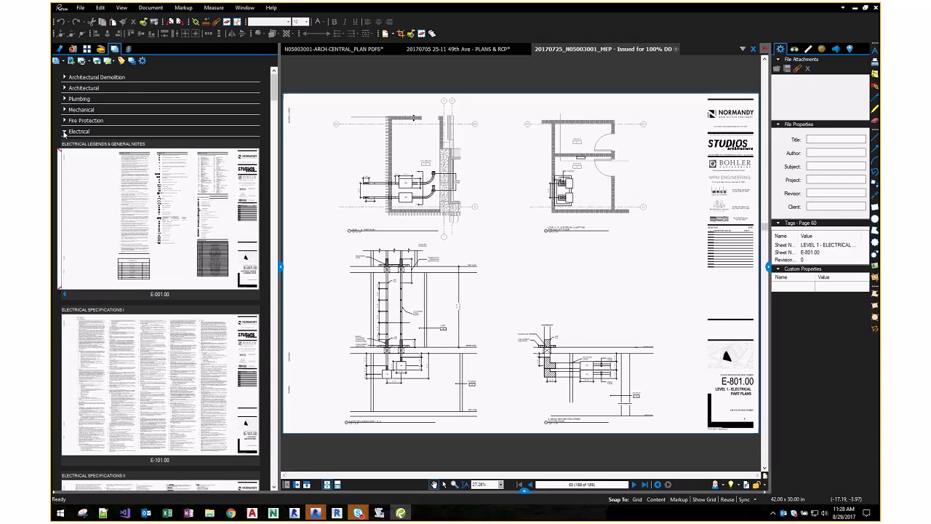
# - Collapse the Electrical group, then zoom and pan to inspect the E-801.00 title block
pyautogui.click(64, 131)
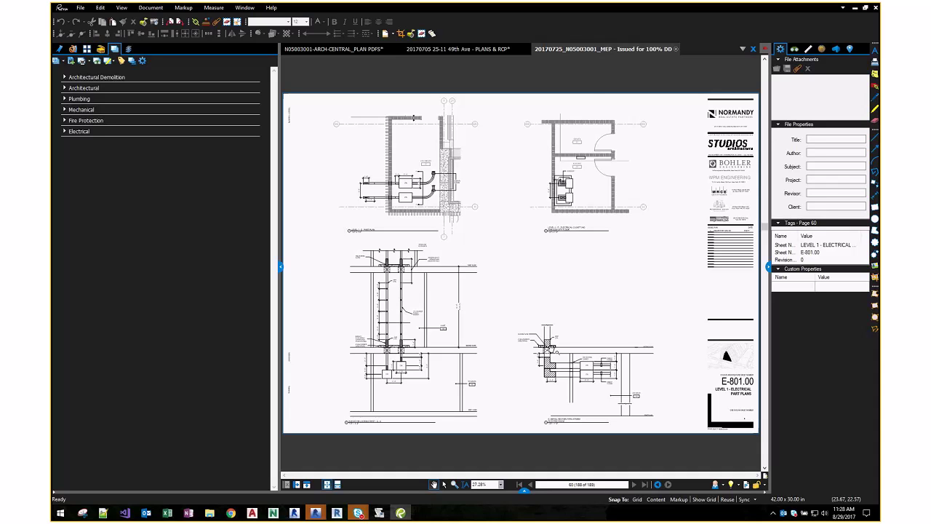
pyautogui.scroll(1, 577, 347)
pyautogui.scroll(4, 577, 348)
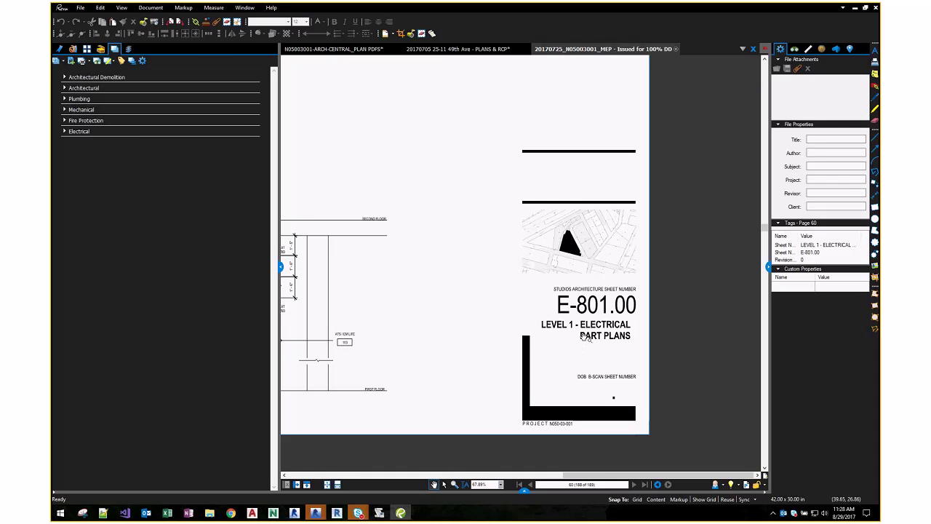
pyautogui.scroll(4, 638, 348)
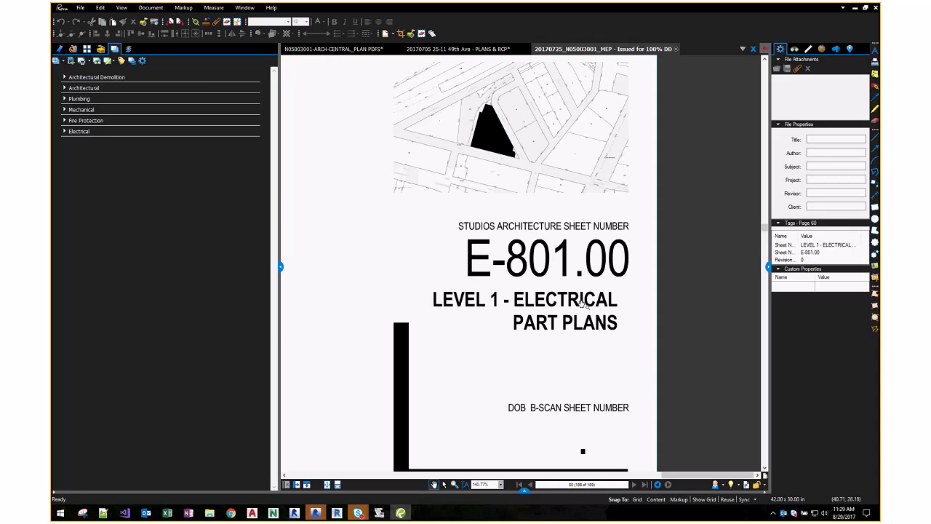
pyautogui.scroll(-2, 582, 301)
pyautogui.scroll(2, 547, 285)
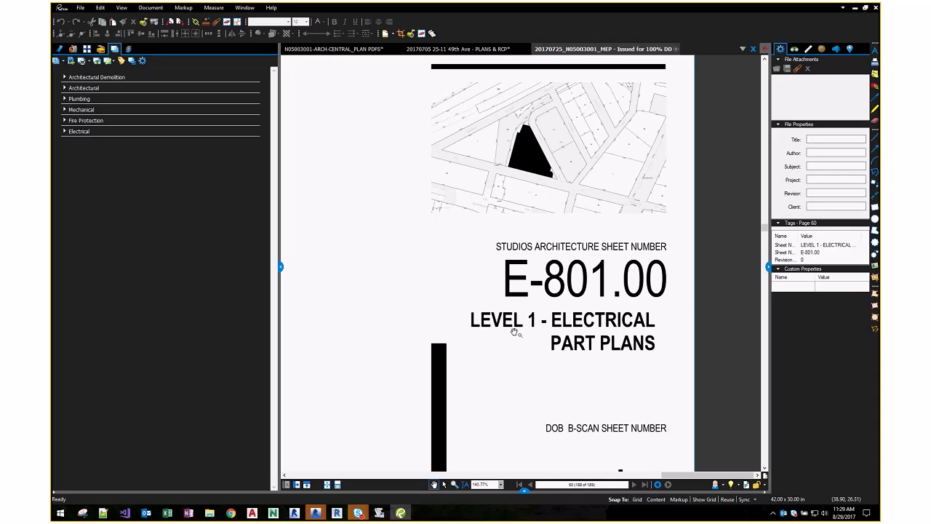
pyautogui.scroll(-8, 514, 332)
pyautogui.scroll(4, 495, 319)
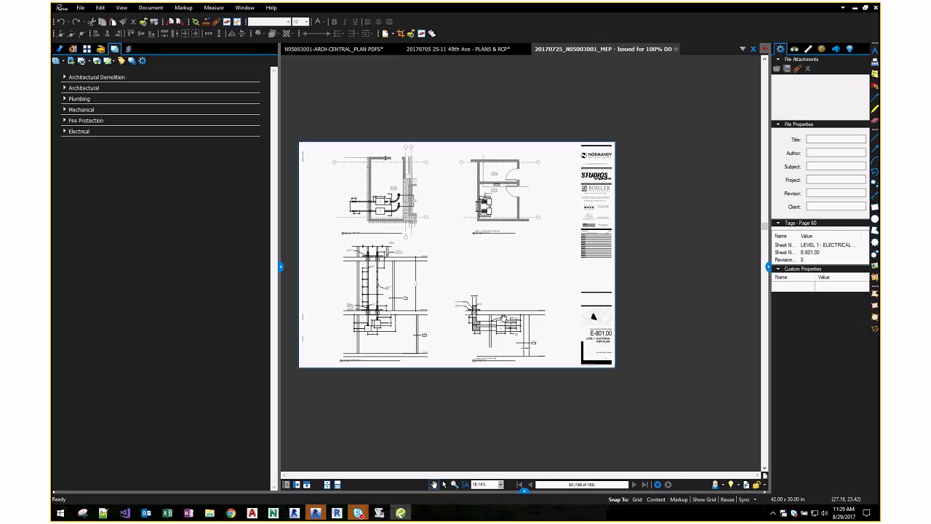
pyautogui.scroll(3, 513, 336)
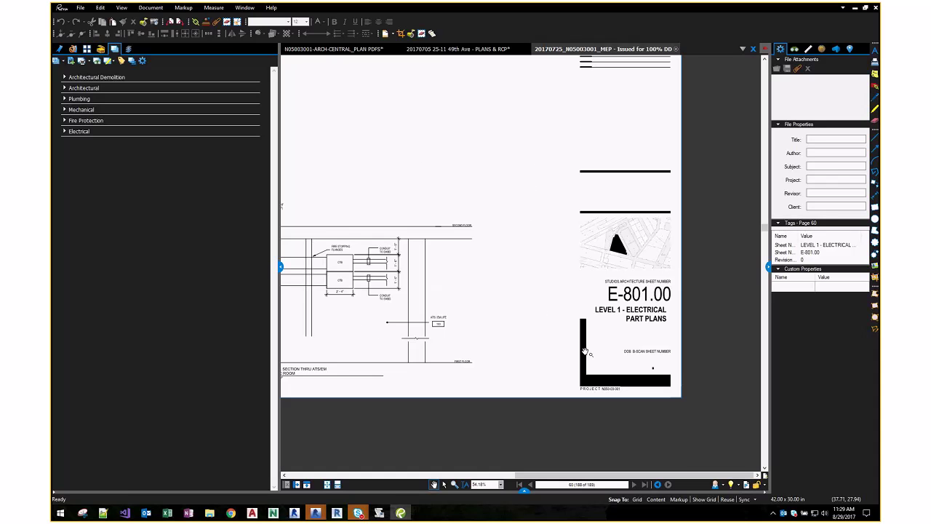
pyautogui.scroll(-3, 487, 305)
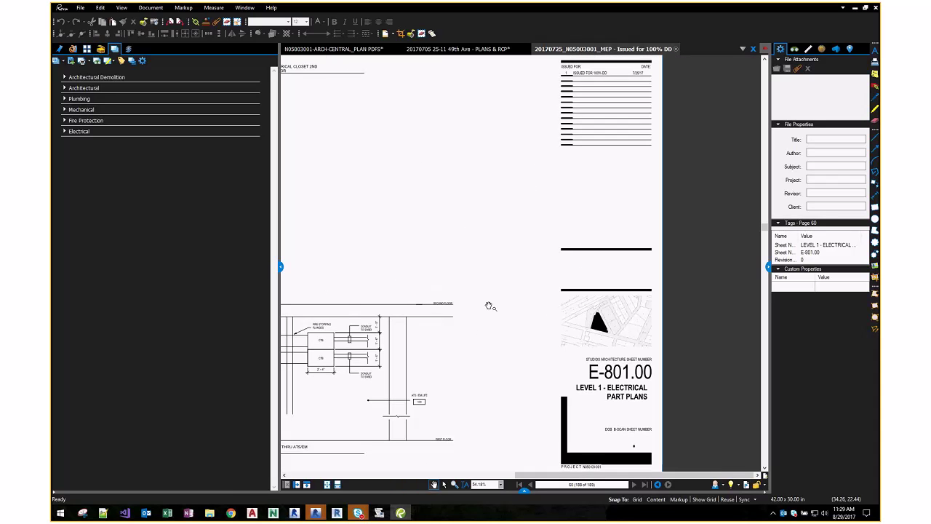
pyautogui.moveTo(439, 266); pyautogui.dragTo(504, 269)
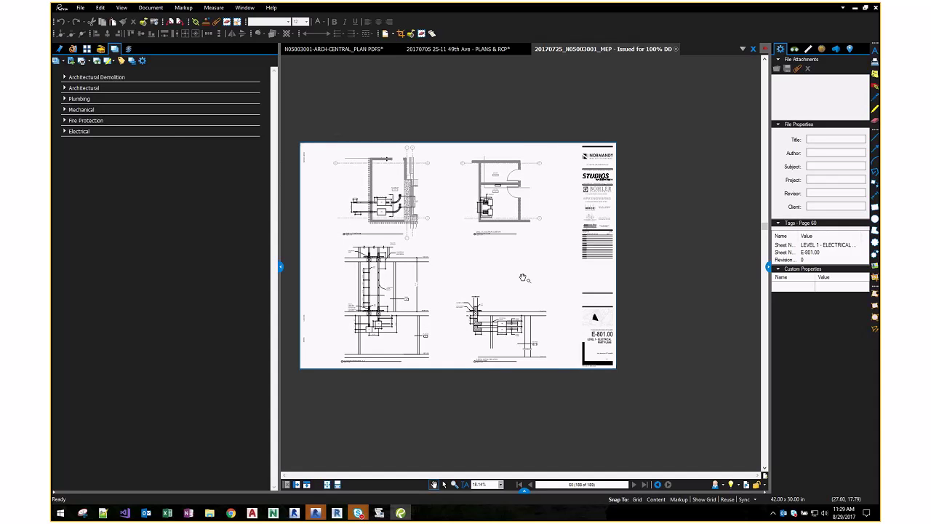
pyautogui.scroll(5, 562, 342)
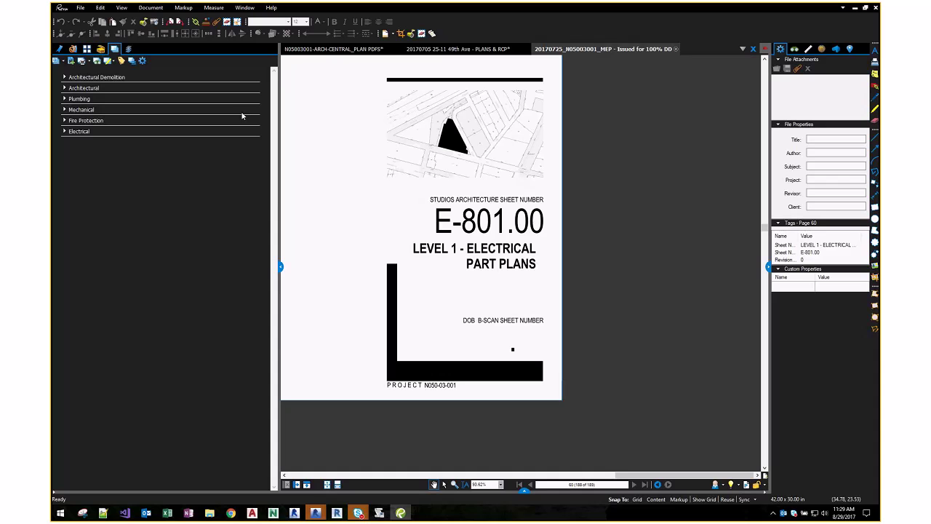
# - Show the Tags table, enlarge its window, and widen the Sheet Number and Sheet Name columns
pyautogui.click(123, 61)
pyautogui.moveTo(571, 225); pyautogui.dragTo(779, 219)
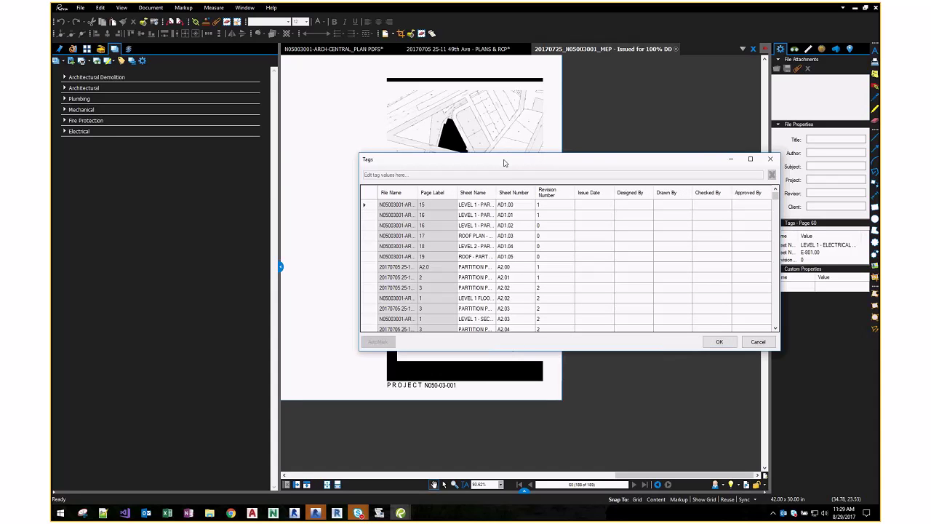
pyautogui.moveTo(504, 160); pyautogui.dragTo(467, 132)
pyautogui.moveTo(498, 166); pyautogui.dragTo(590, 166)
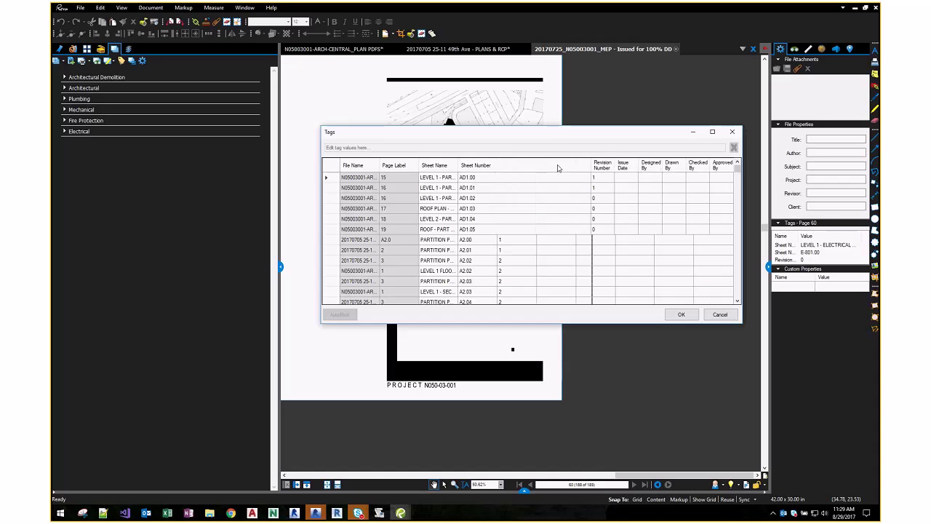
pyautogui.moveTo(457, 165); pyautogui.dragTo(499, 165)
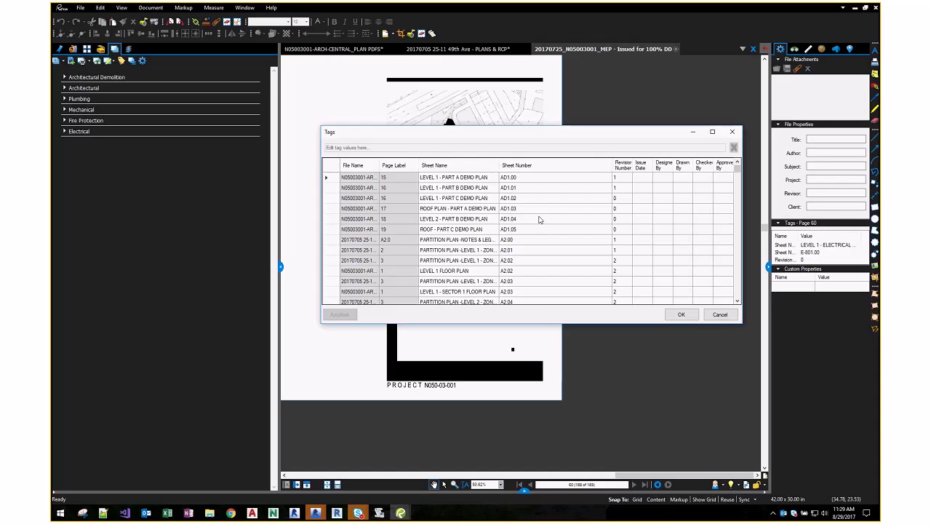
# - Check the A2.00 and next sheet-number entries, then launch AutoMark
pyautogui.click(539, 242)
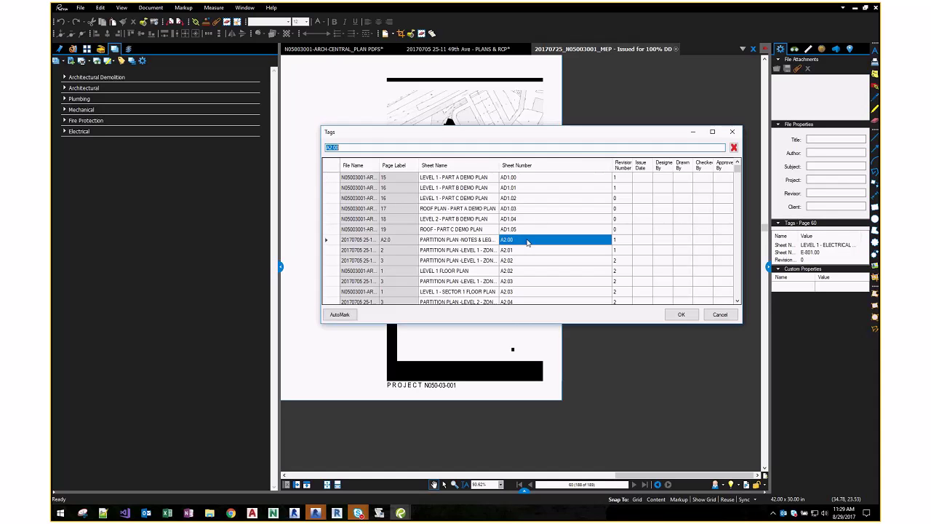
pyautogui.click(513, 259)
pyautogui.scroll(-1, 514, 273)
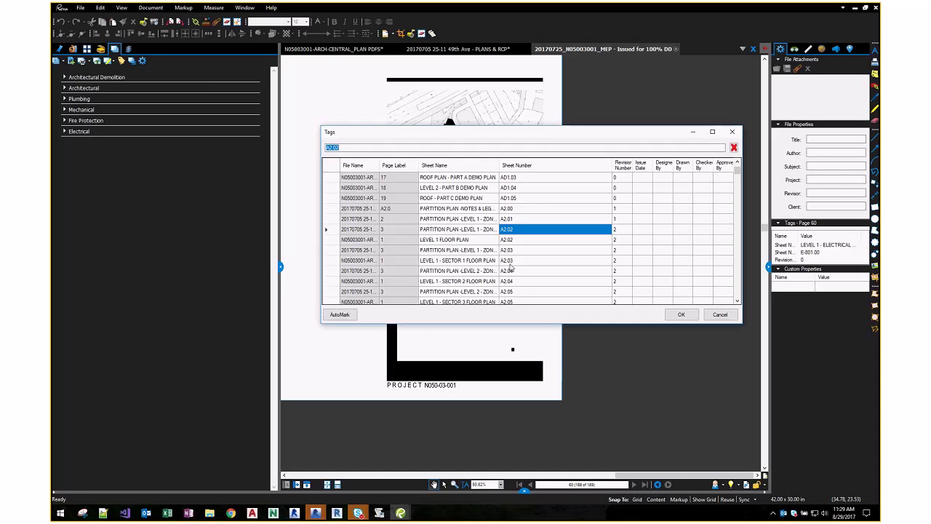
pyautogui.click(338, 315)
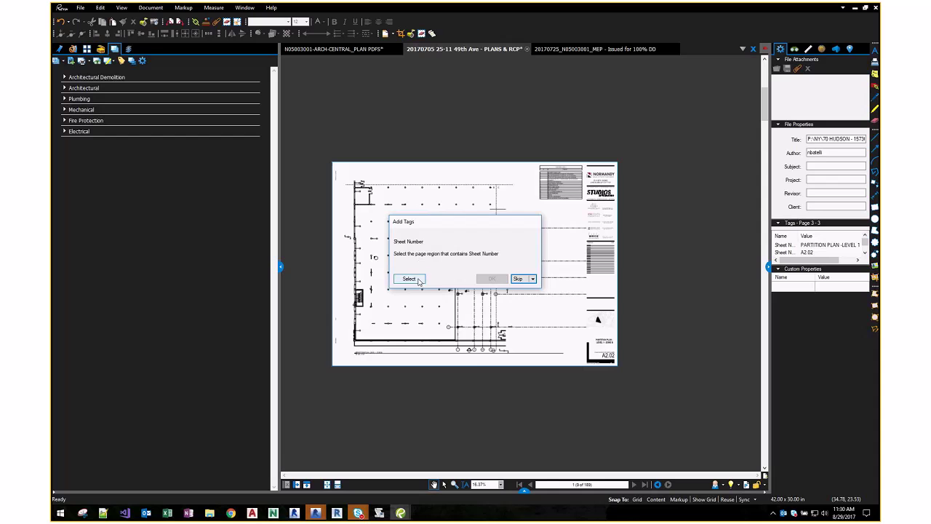
# - Box the A2.02 title-block number as the Sheet Number region and accept it
pyautogui.click(419, 279)
pyautogui.scroll(8, 607, 352)
pyautogui.moveTo(643, 378); pyautogui.dragTo(642, 393)
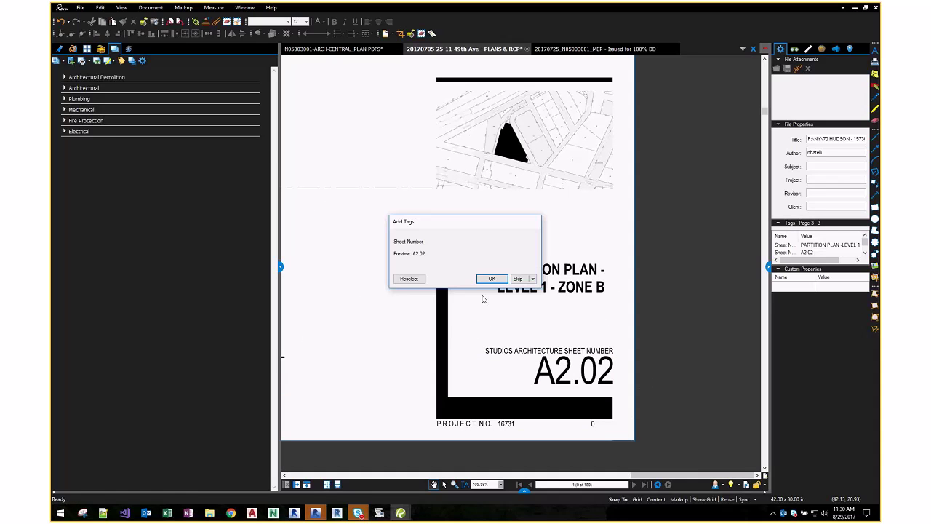
pyautogui.click(491, 278)
pyautogui.click(456, 259)
pyautogui.scroll(-6, 457, 260)
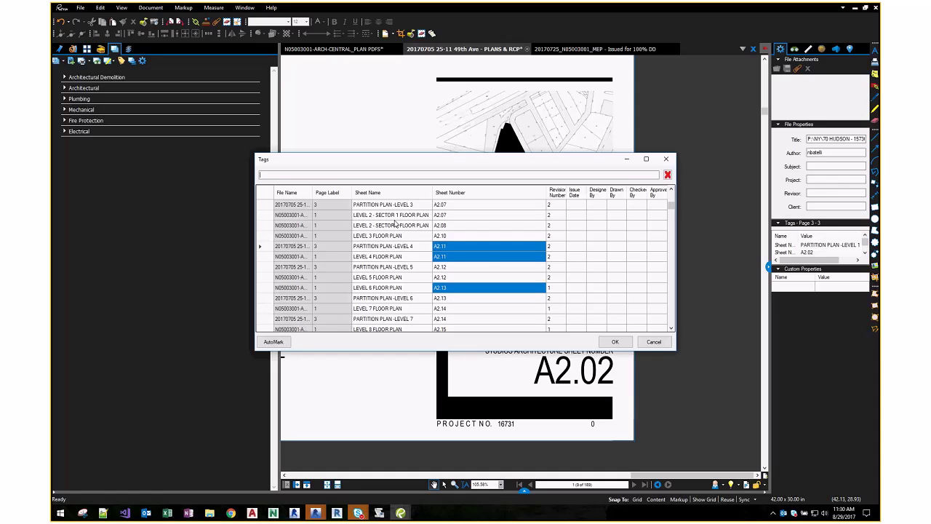
pyautogui.scroll(6, 482, 268)
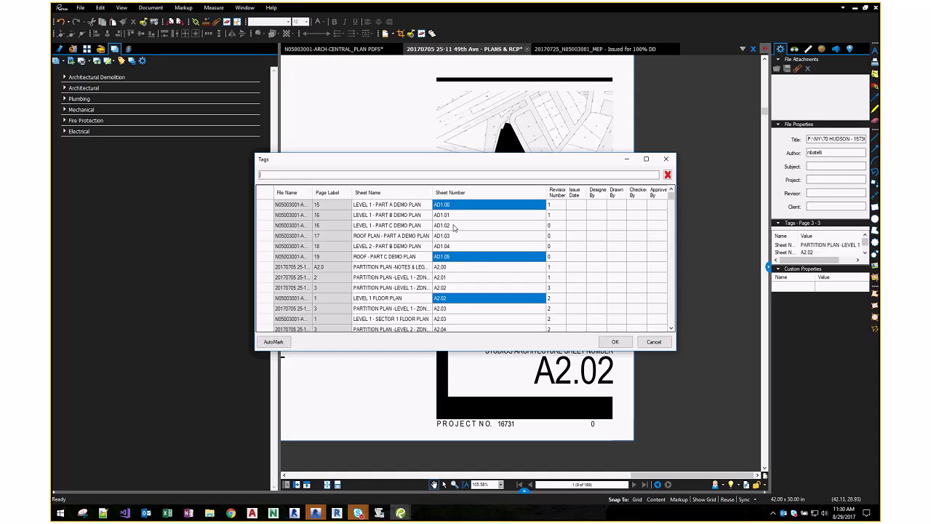
pyautogui.scroll(-20, 488, 312)
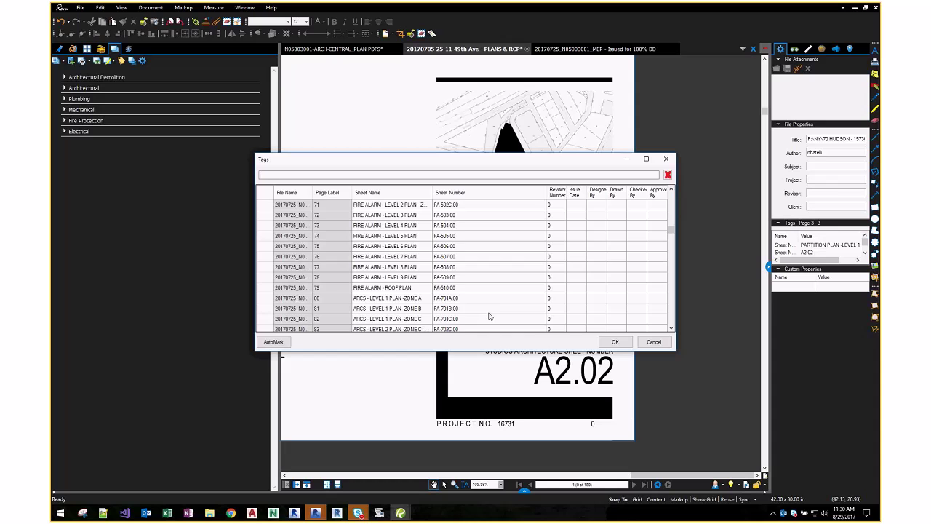
pyautogui.scroll(15, 486, 237)
pyautogui.keyDown('shift'); pyautogui.click(486, 248); pyautogui.keyUp('shift')
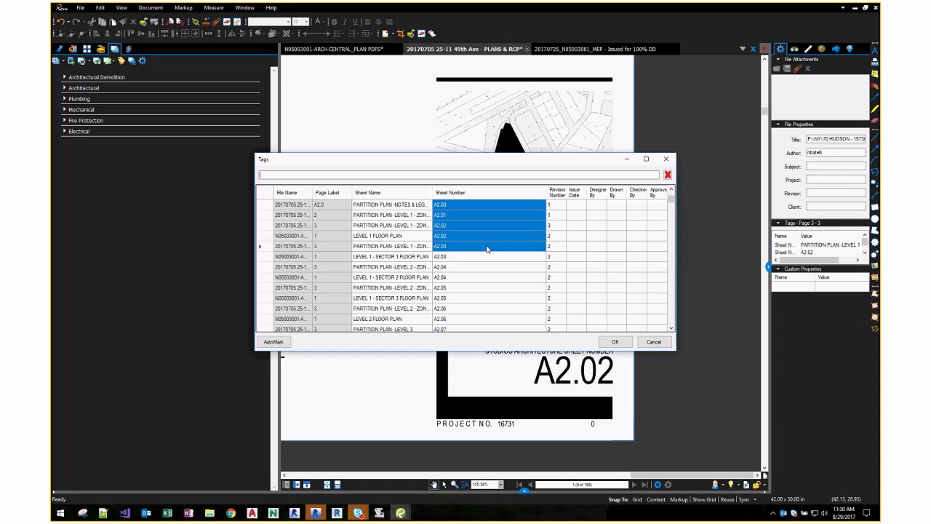
pyautogui.scroll(2, 484, 234)
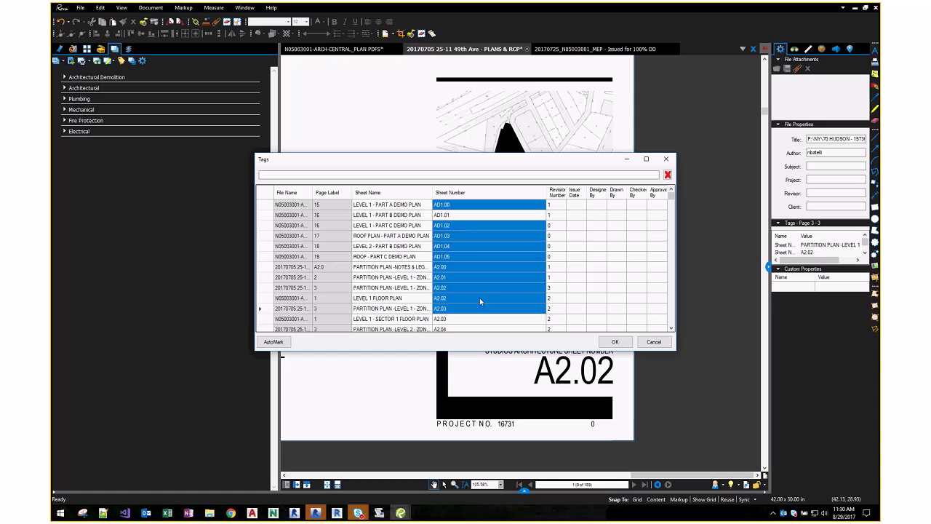
pyautogui.click(385, 214)
pyautogui.keyDown('ctrl'); pyautogui.click(385, 277); pyautogui.keyUp('ctrl')
pyautogui.keyDown('ctrl'); pyautogui.click(387, 309); pyautogui.keyUp('ctrl')
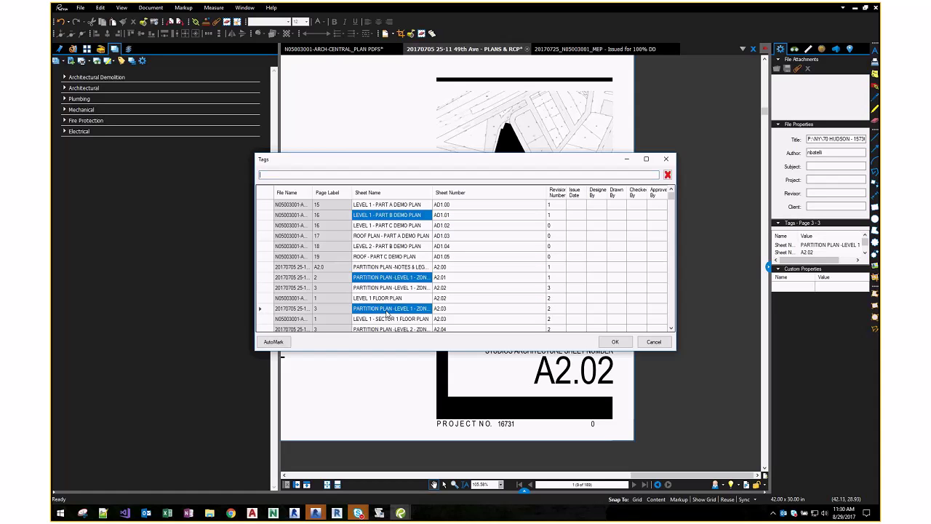
pyautogui.scroll(-4, 387, 313)
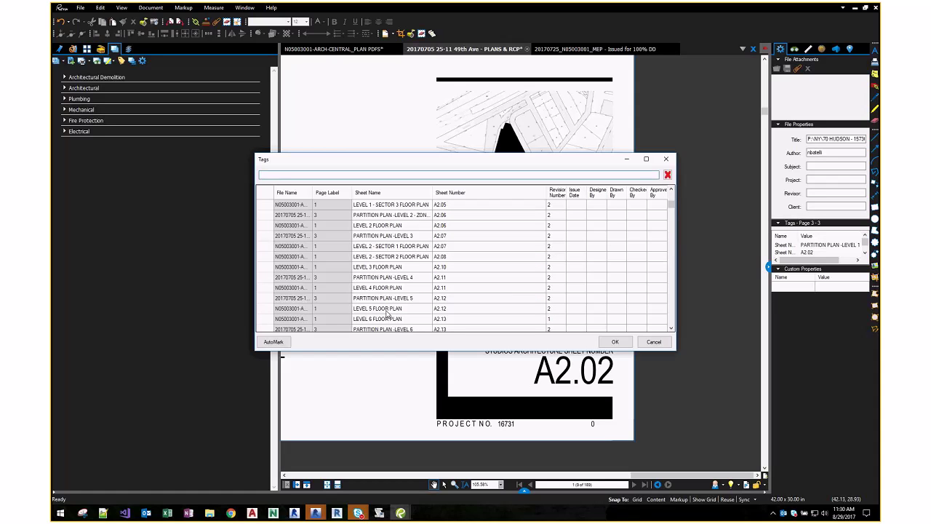
pyautogui.click(392, 256)
pyautogui.keyDown('ctrl'); pyautogui.click(393, 308); pyautogui.keyUp('ctrl')
pyautogui.scroll(4, 399, 271)
pyautogui.click(399, 252)
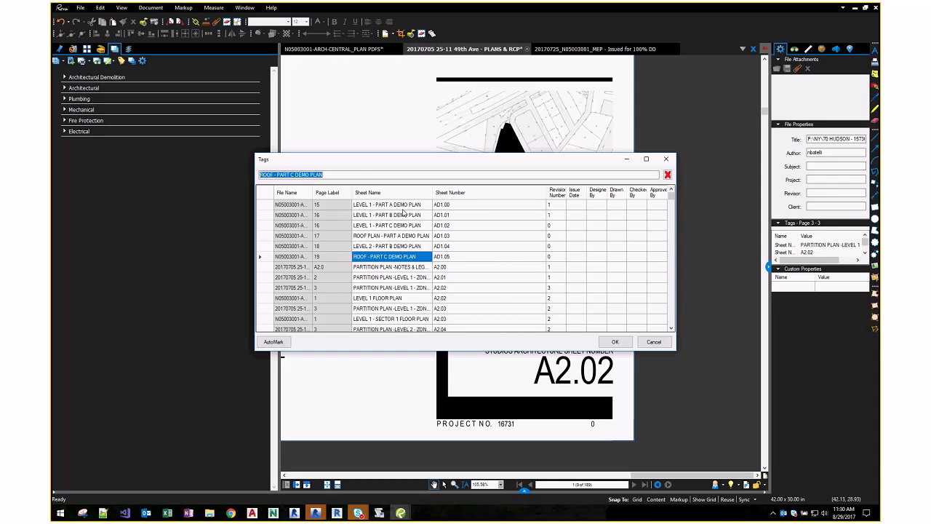
pyautogui.scroll(-10, 404, 213)
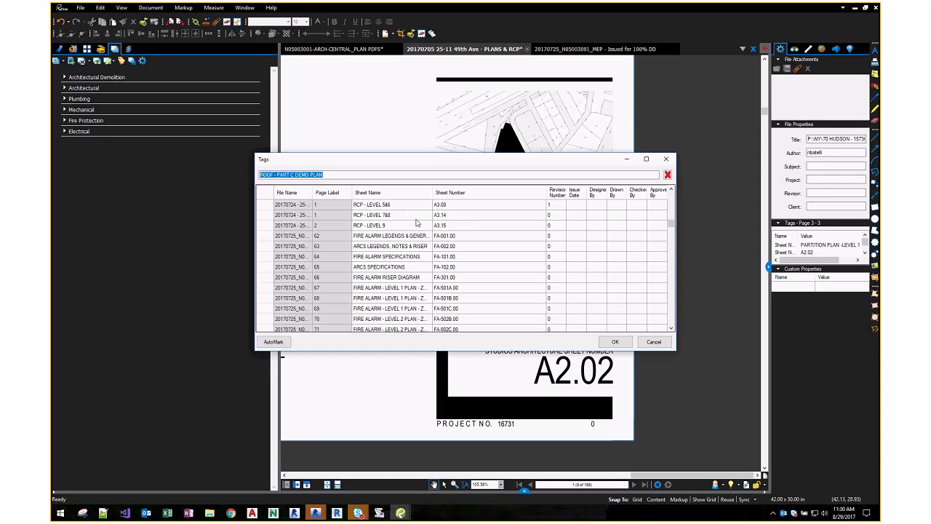
pyautogui.scroll(-10, 393, 240)
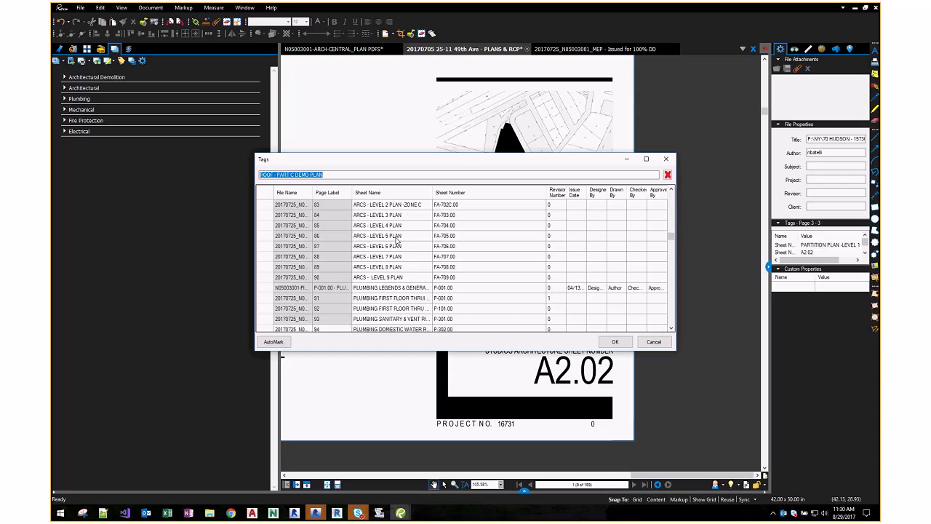
pyautogui.scroll(5, 470, 269)
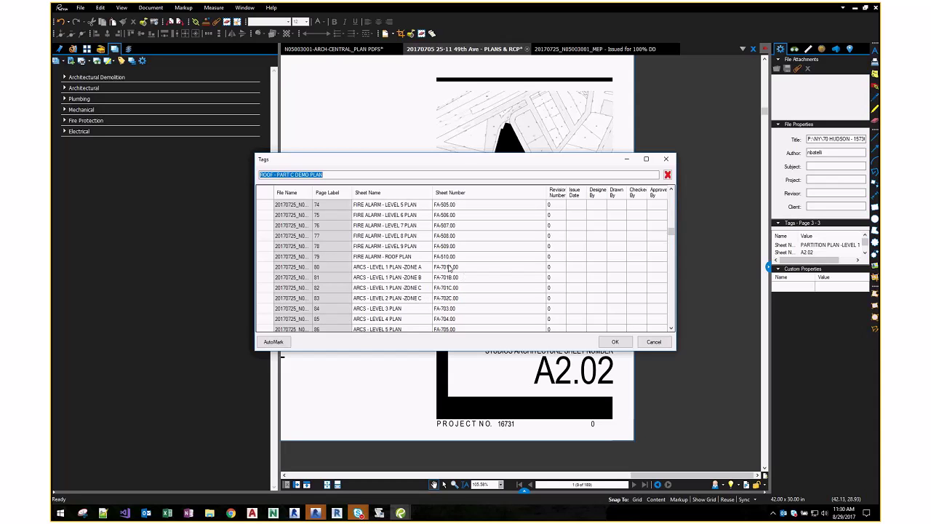
pyautogui.scroll(5, 454, 274)
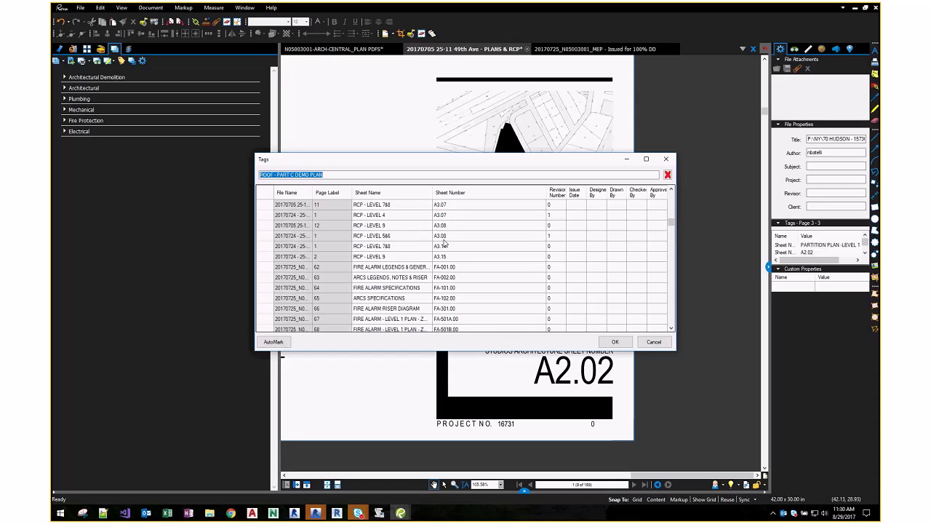
pyautogui.scroll(-15, 456, 274)
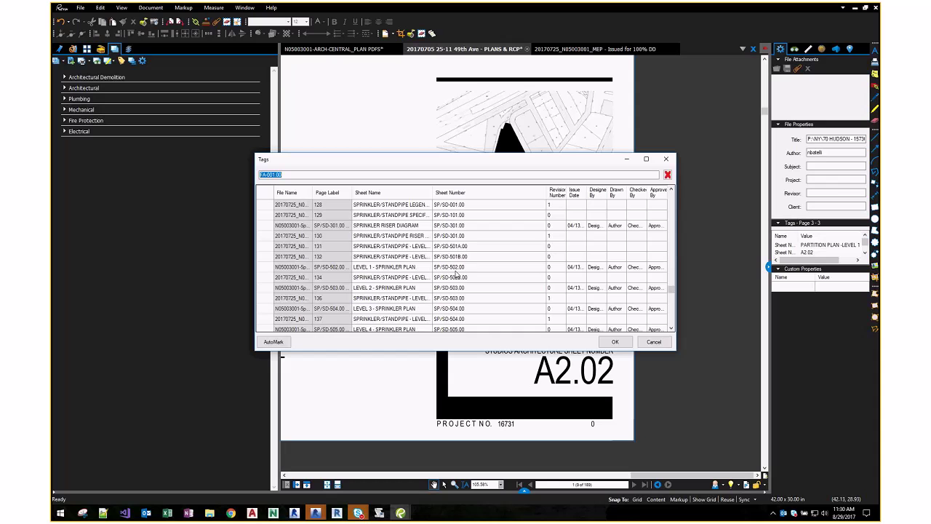
pyautogui.click(450, 191)
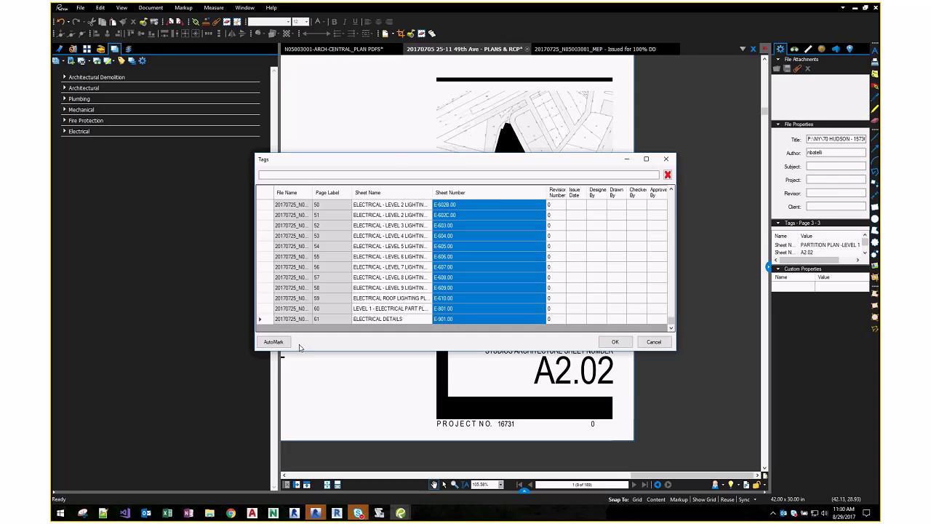
# - Run AutoMark on the MEP set, boxing the E-901.00 sheet number as the region
pyautogui.click(273, 341)
pyautogui.click(406, 279)
pyautogui.moveTo(379, 199); pyautogui.dragTo(564, 248)
pyautogui.click(506, 279)
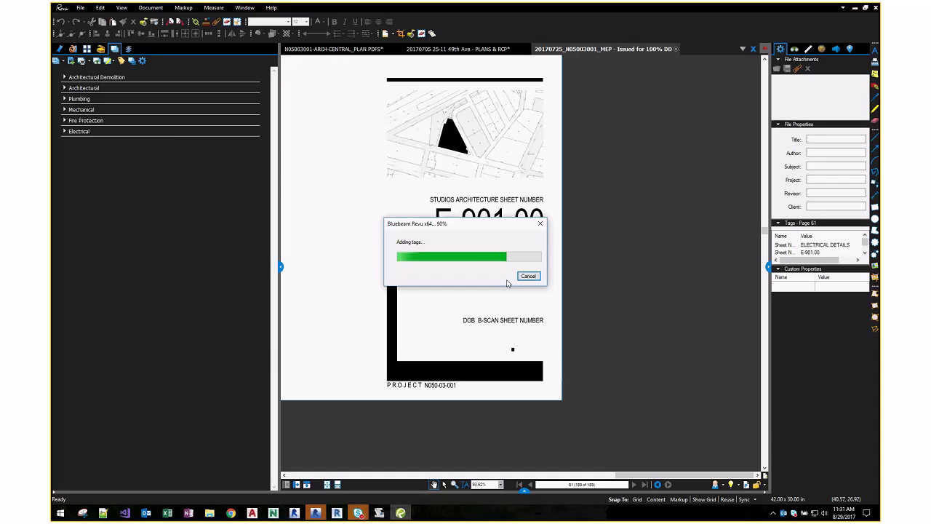
pyautogui.click(475, 277)
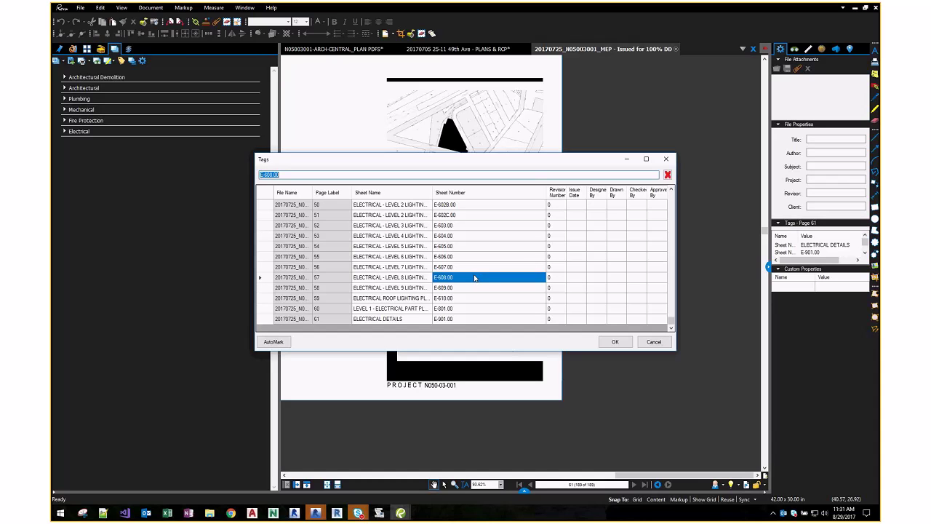
# - Type stray text into the E-503.00 tag, then delete it to restore E-503.00
pyautogui.scroll(5, 538, 288)
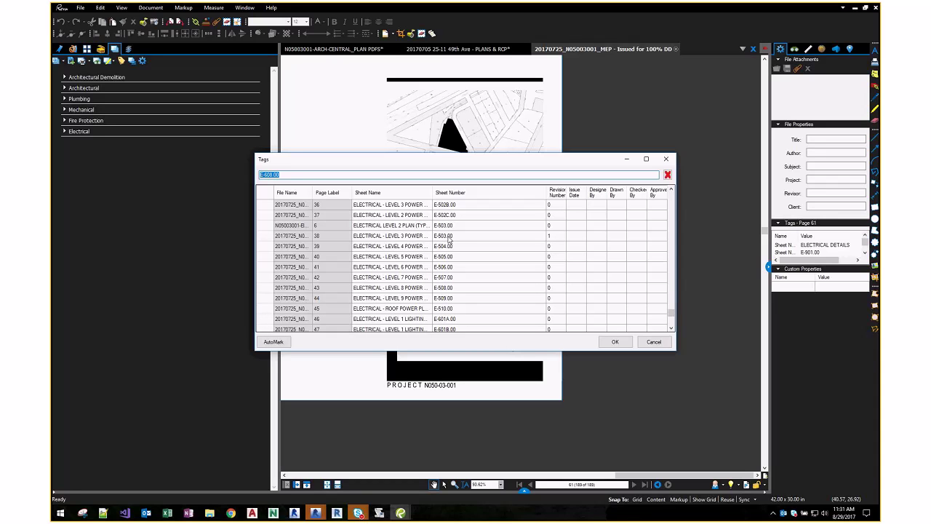
pyautogui.click(472, 240)
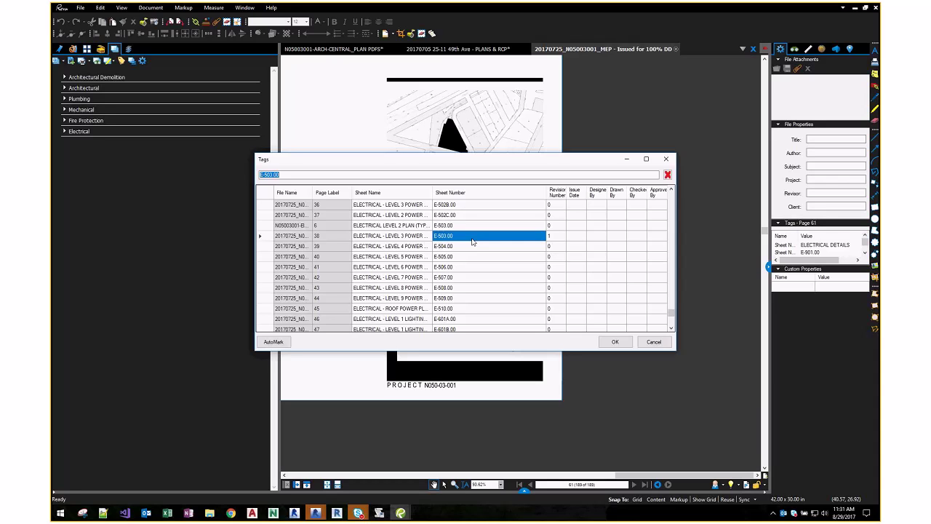
pyautogui.click(313, 175)
pyautogui.write('ASDFASDF')
pyautogui.moveTo(302, 175); pyautogui.dragTo(279, 175)
pyautogui.press('BackSpace')
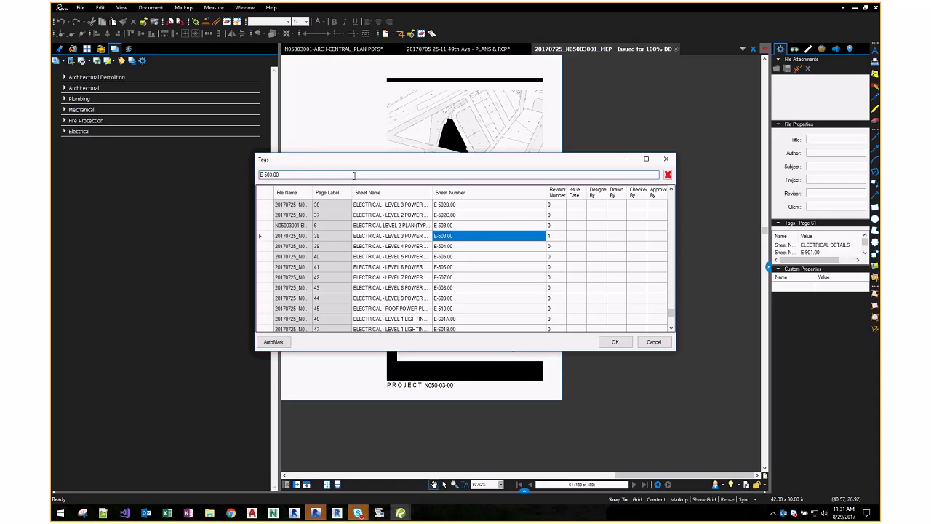
pyautogui.press('Return')
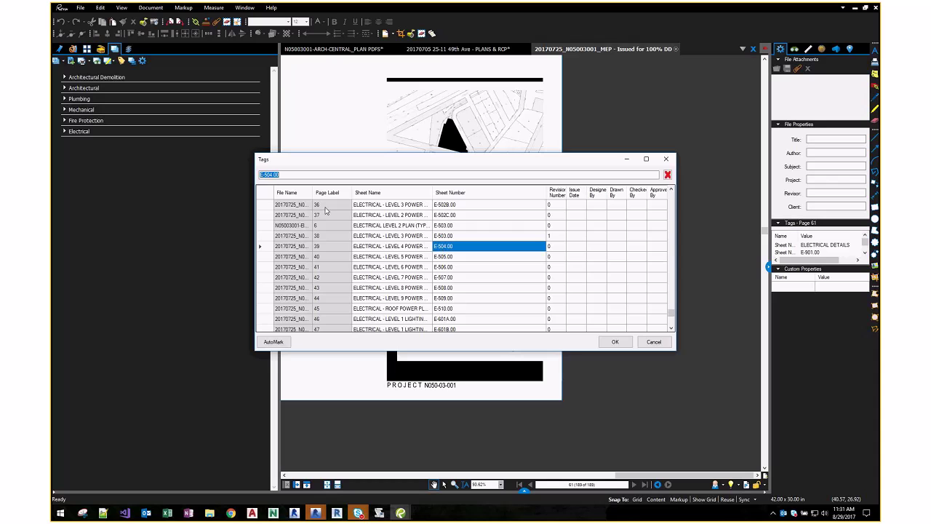
# - Widen the File Name column to show full names, then close the Tags table with OK
pyautogui.moveTo(313, 192); pyautogui.dragTo(399, 194)
pyautogui.scroll(-5, 397, 240)
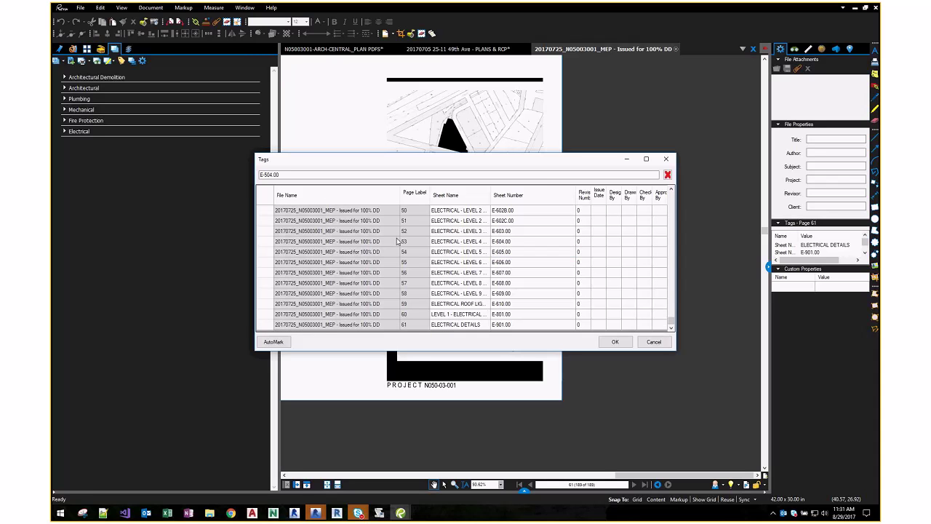
pyautogui.scroll(15, 400, 240)
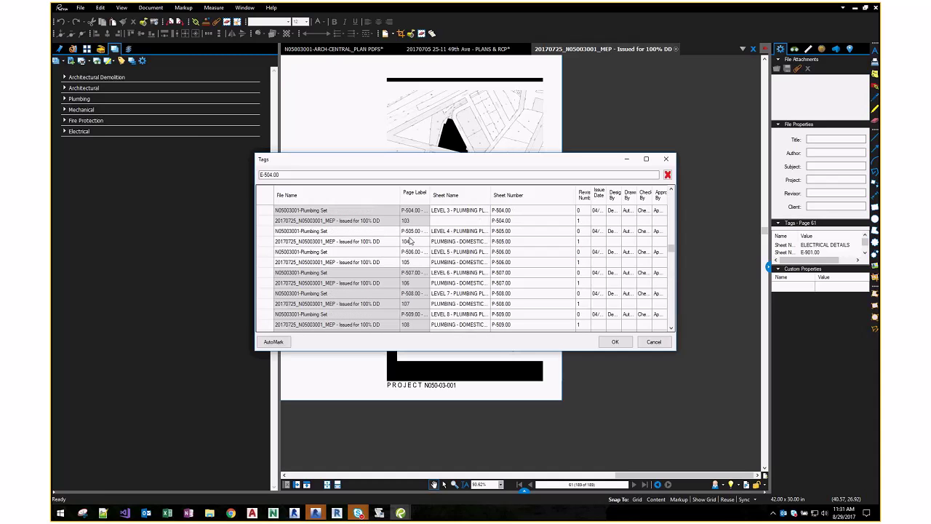
pyautogui.scroll(5, 409, 241)
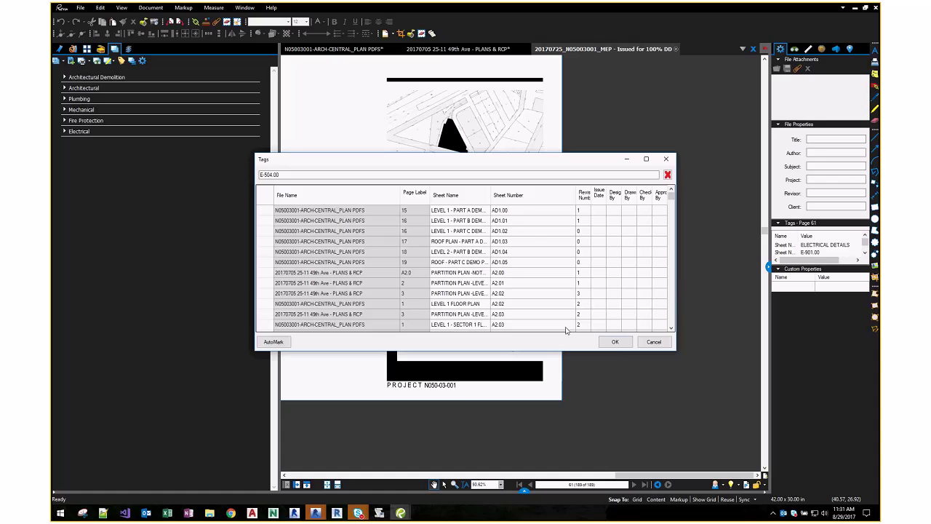
pyautogui.click(614, 343)
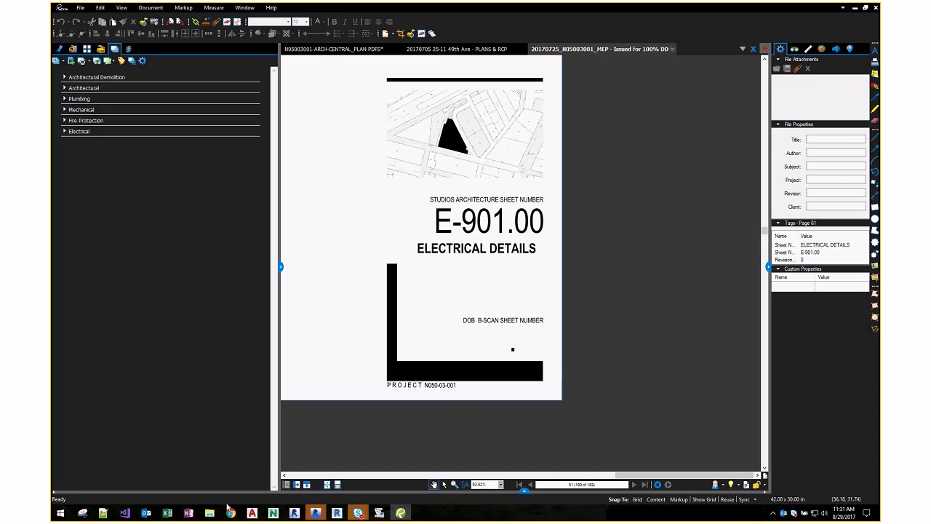
# - Switch to the Orig Explorer window and go up to the Normandy DWGs folder with its 14 subfolders
pyautogui.moveTo(210, 512)
pyautogui.click(268, 447)
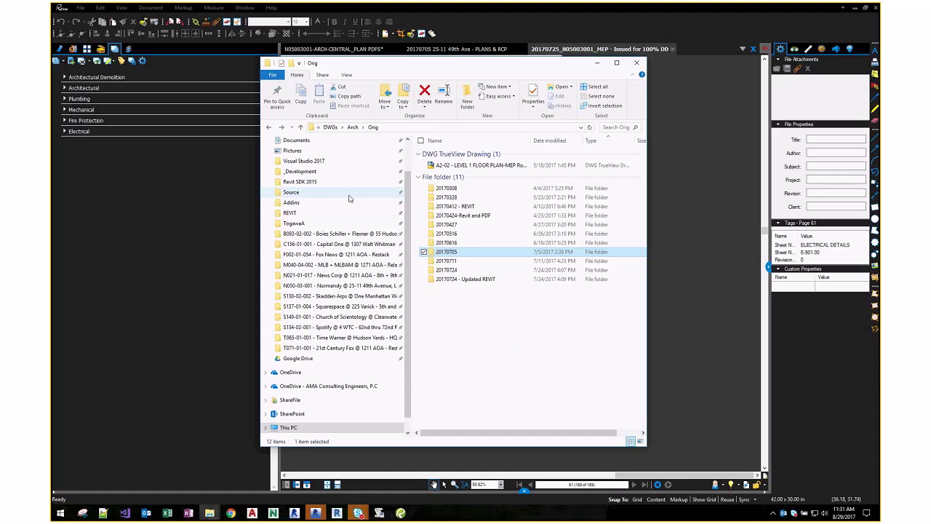
pyautogui.click(332, 127)
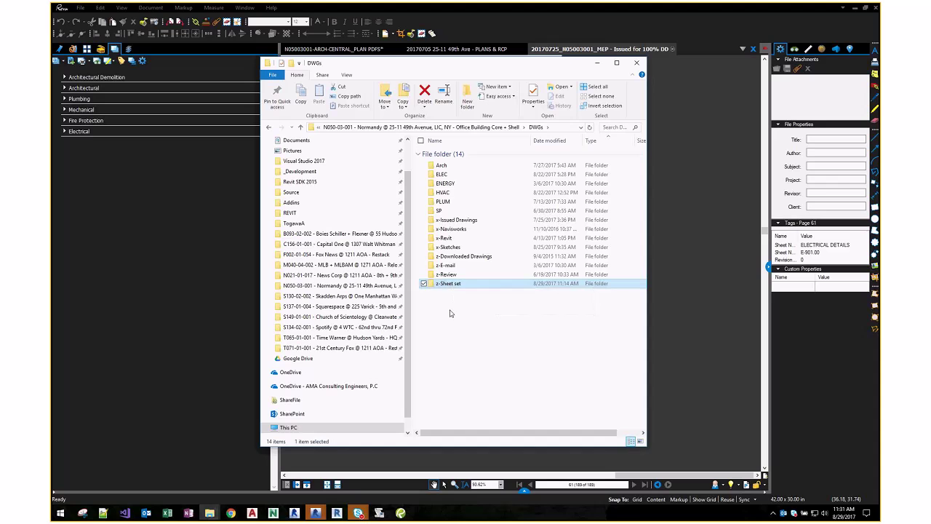
pyautogui.click(450, 313)
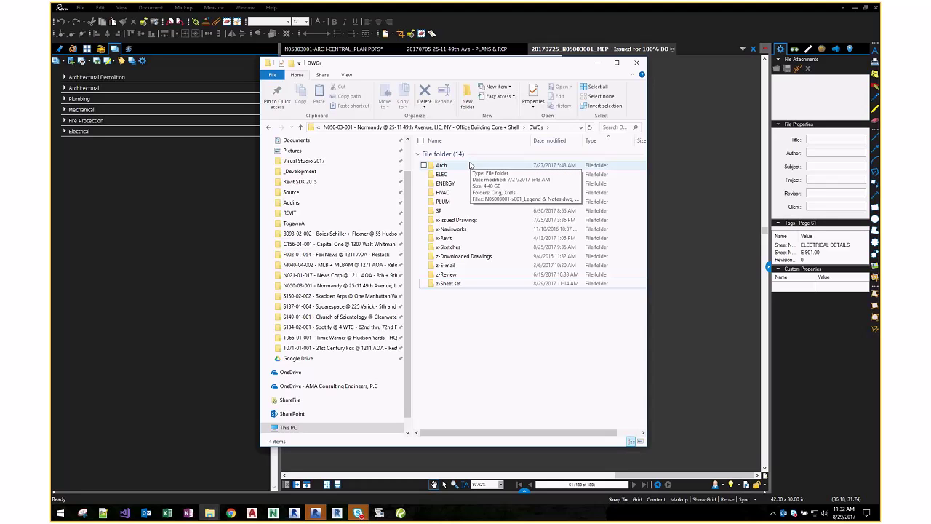
pyautogui.moveTo(358, 513)
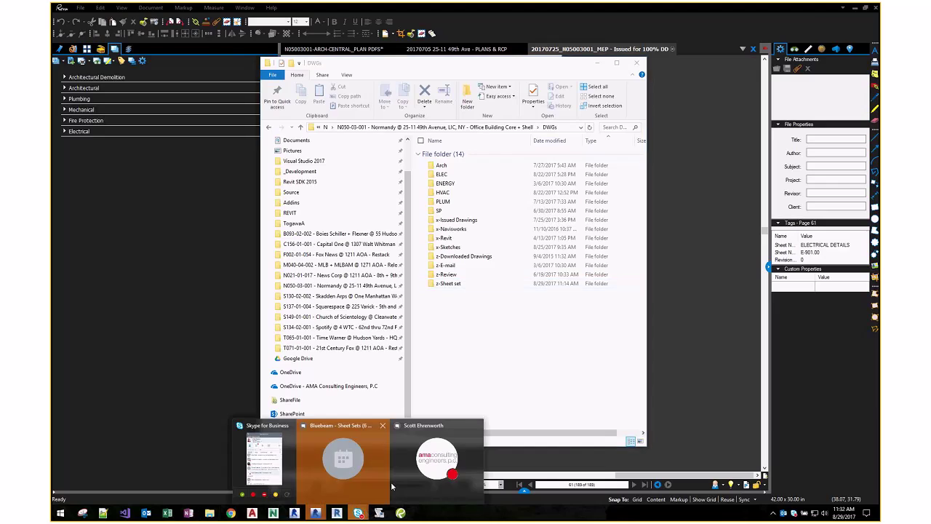